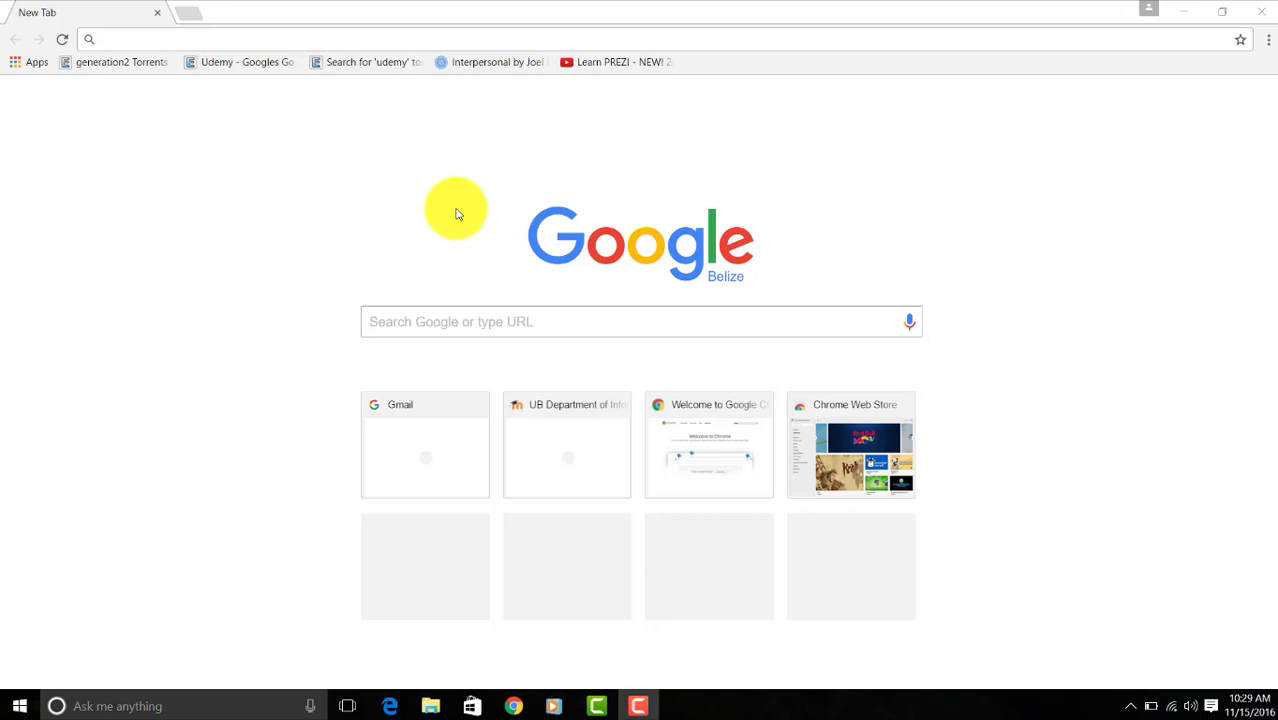
# - Open the prezi.com website
pyautogui.click(103, 37)
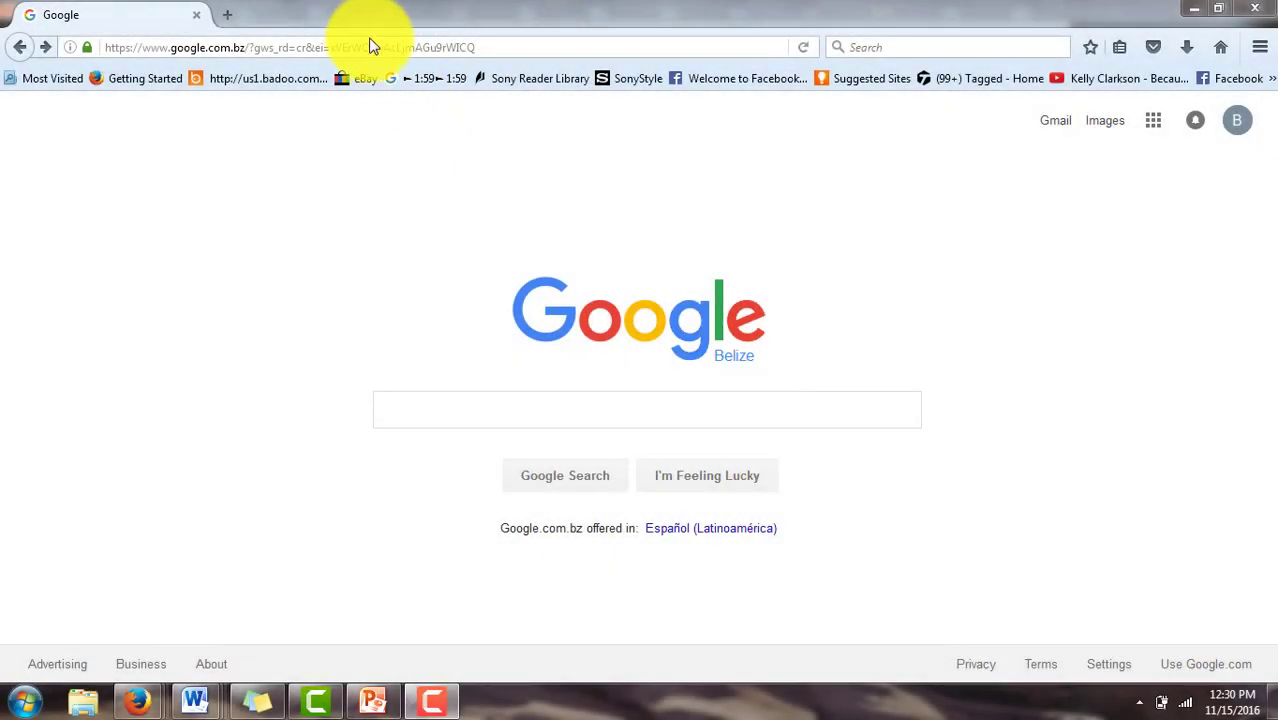
pyautogui.click(356, 43)
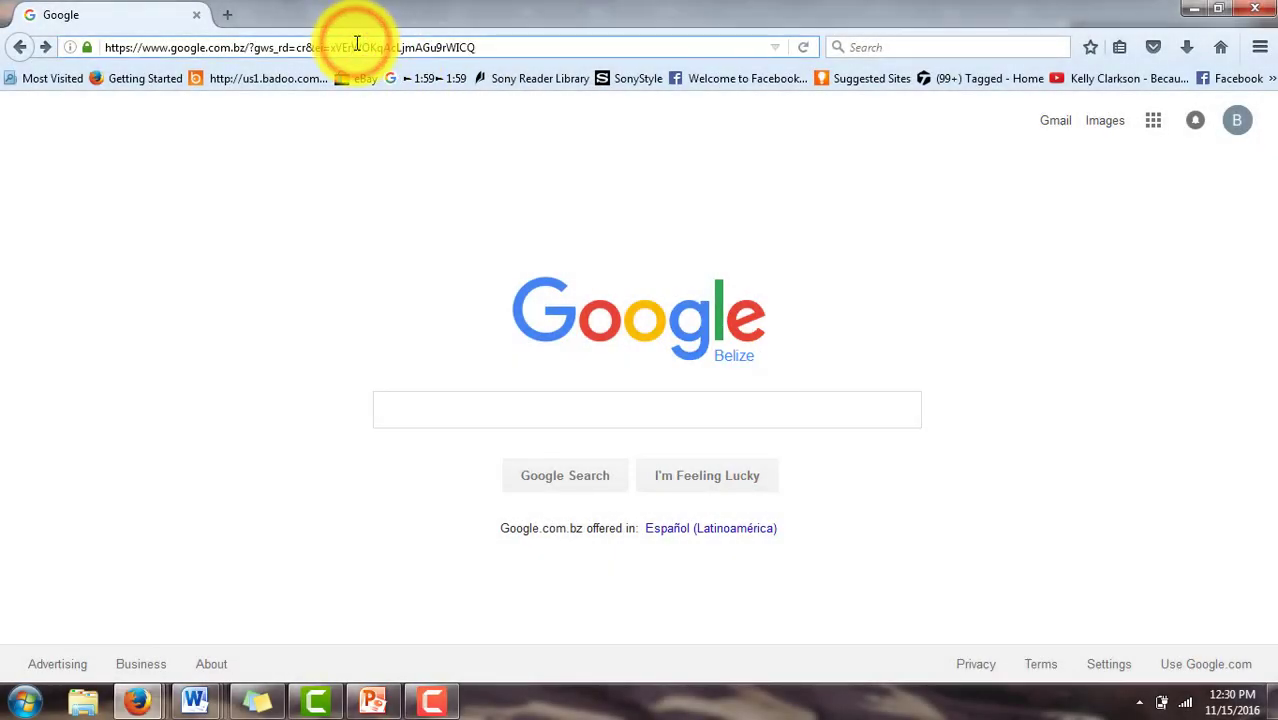
pyautogui.write('prezi.com/')
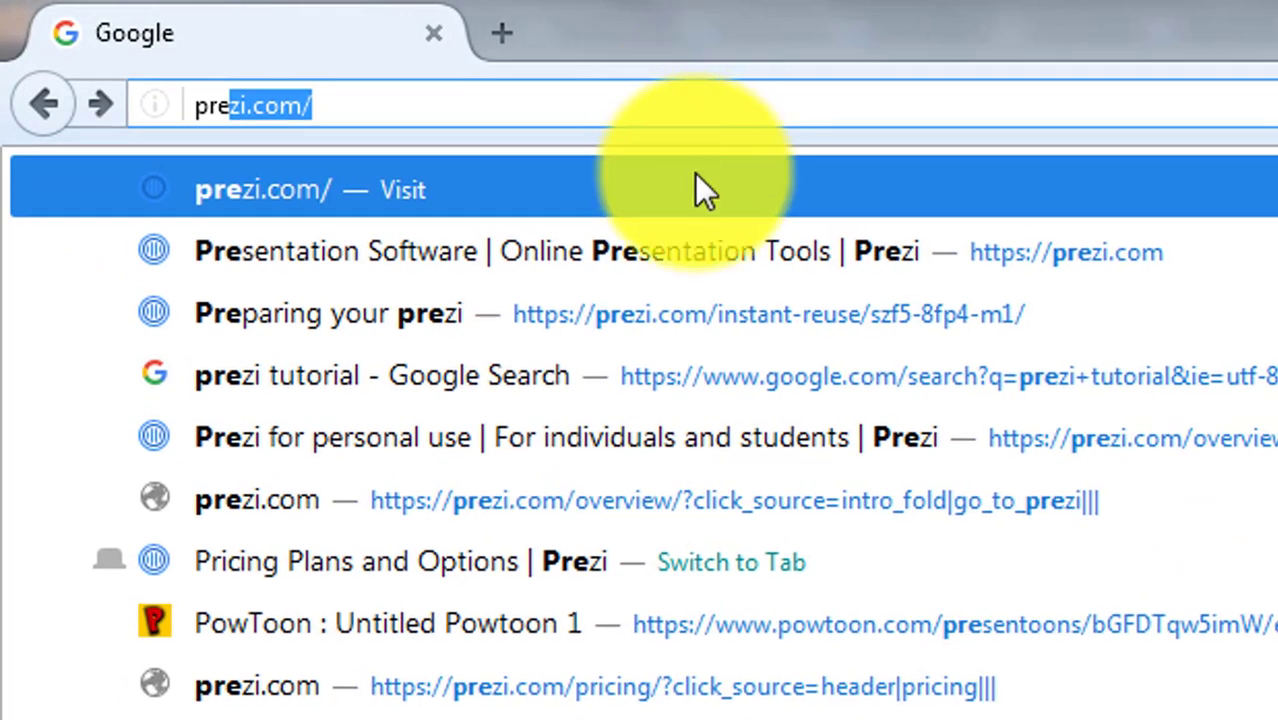
pyautogui.click(399, 106)
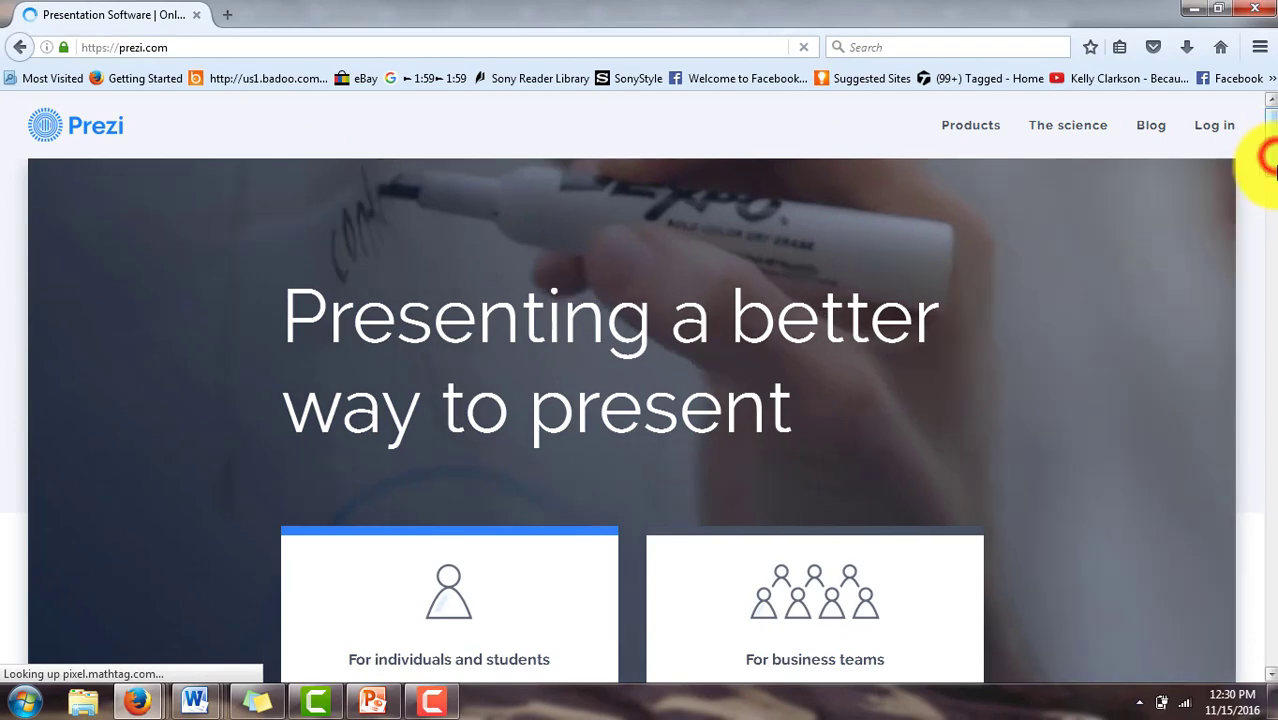
# - Open the Prezi page for individuals and students from the home page
pyautogui.moveTo(1272, 158); pyautogui.dragTo(1275, 203)
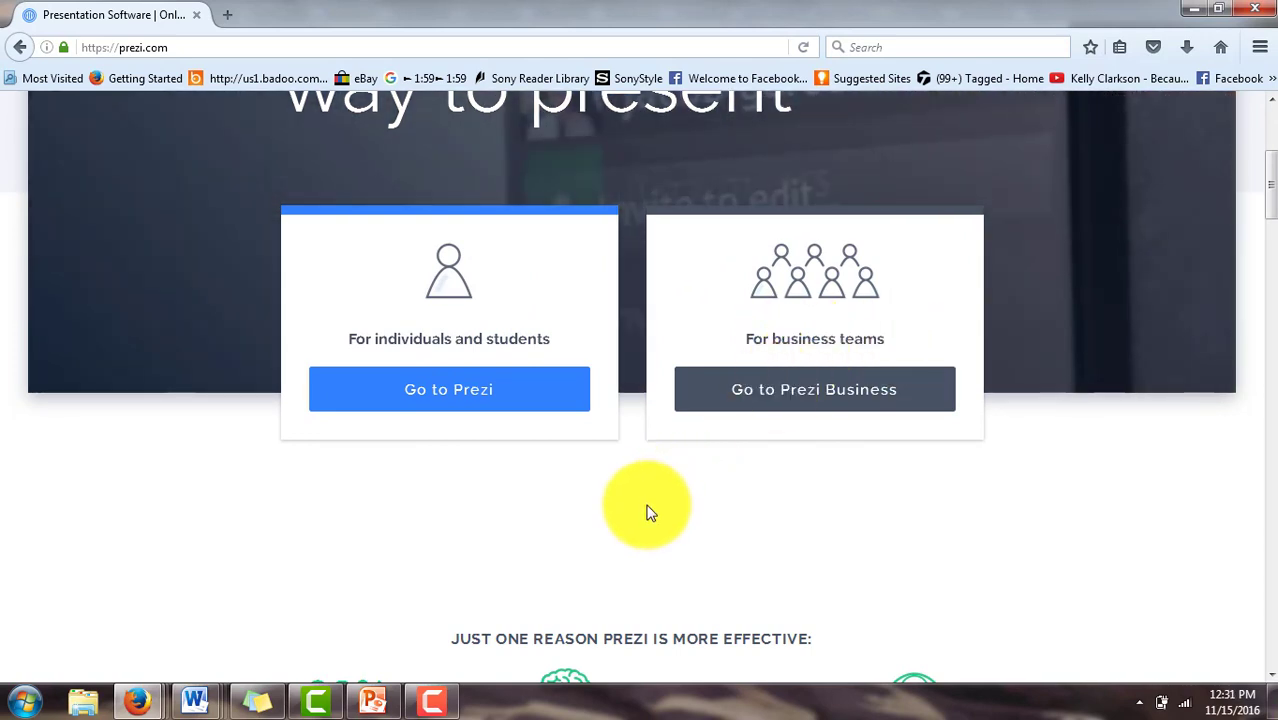
pyautogui.click(647, 506)
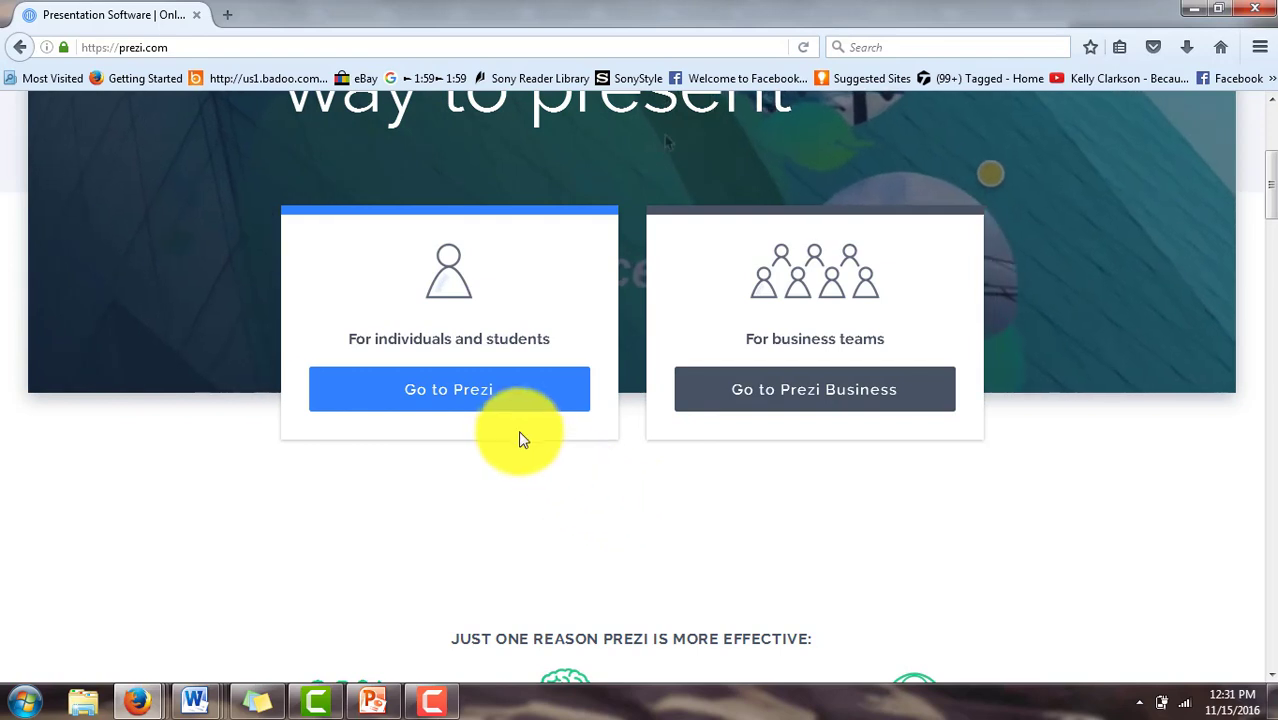
pyautogui.click(456, 387)
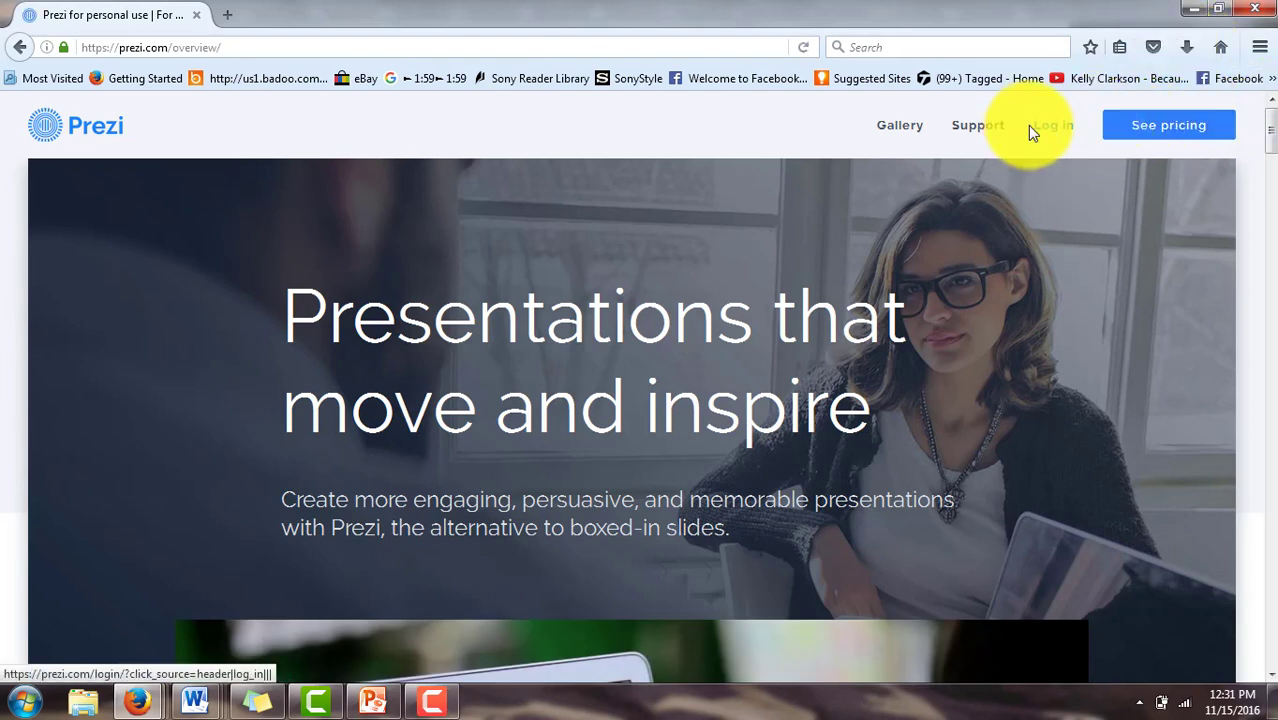
# - Open the pricing page and compare the features and prices of the Enjoy, Pro and Pro Plus plans
pyautogui.click(1157, 128)
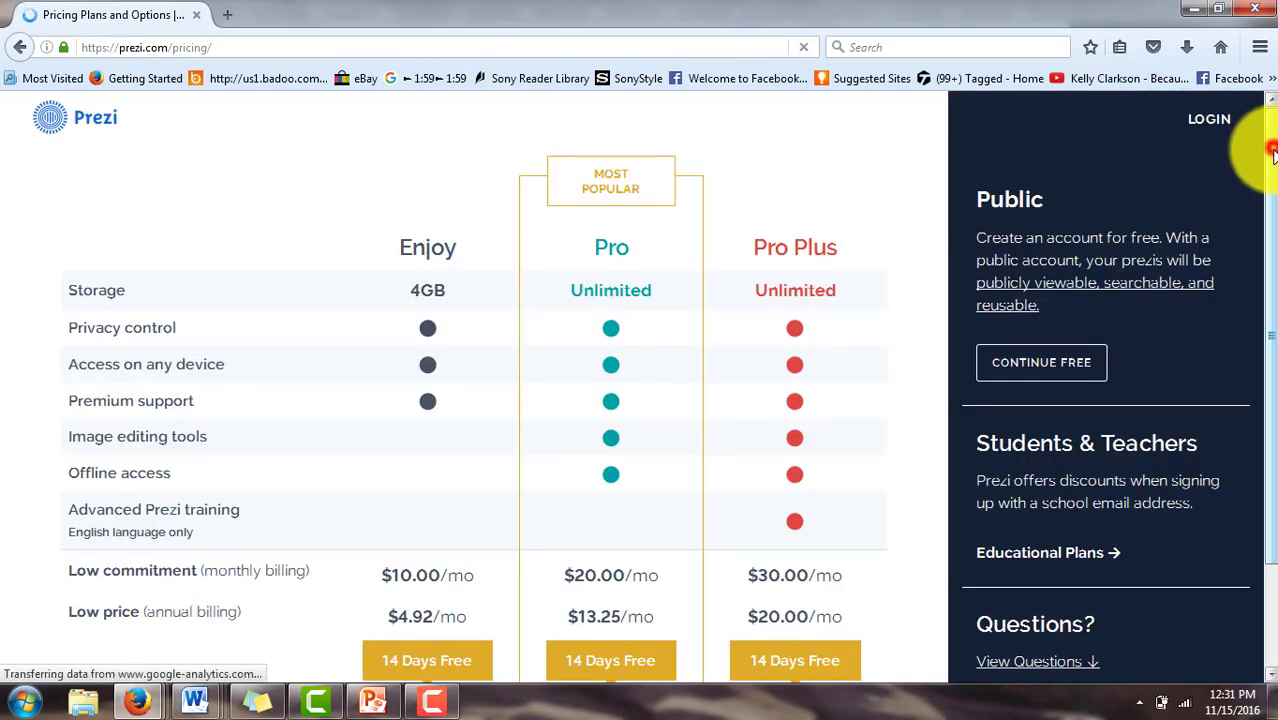
pyautogui.scroll(-1, 1272, 170)
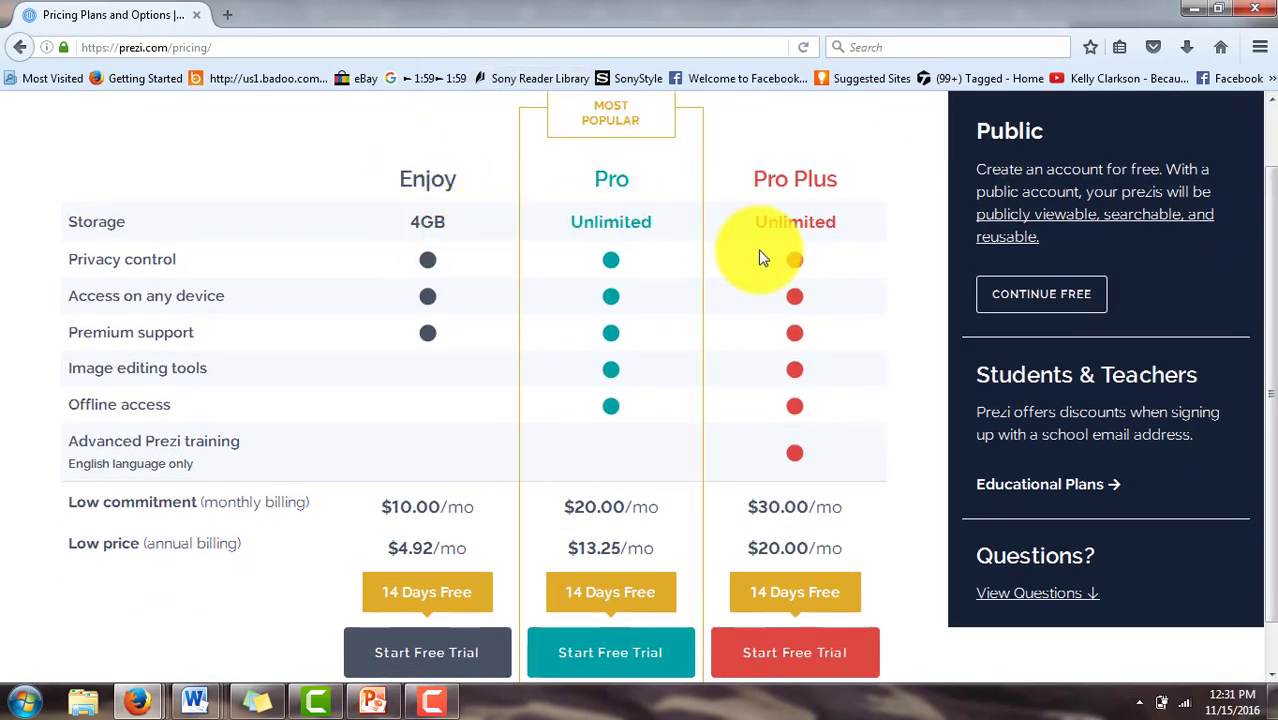
pyautogui.moveTo(1271, 205); pyautogui.dragTo(1272, 250)
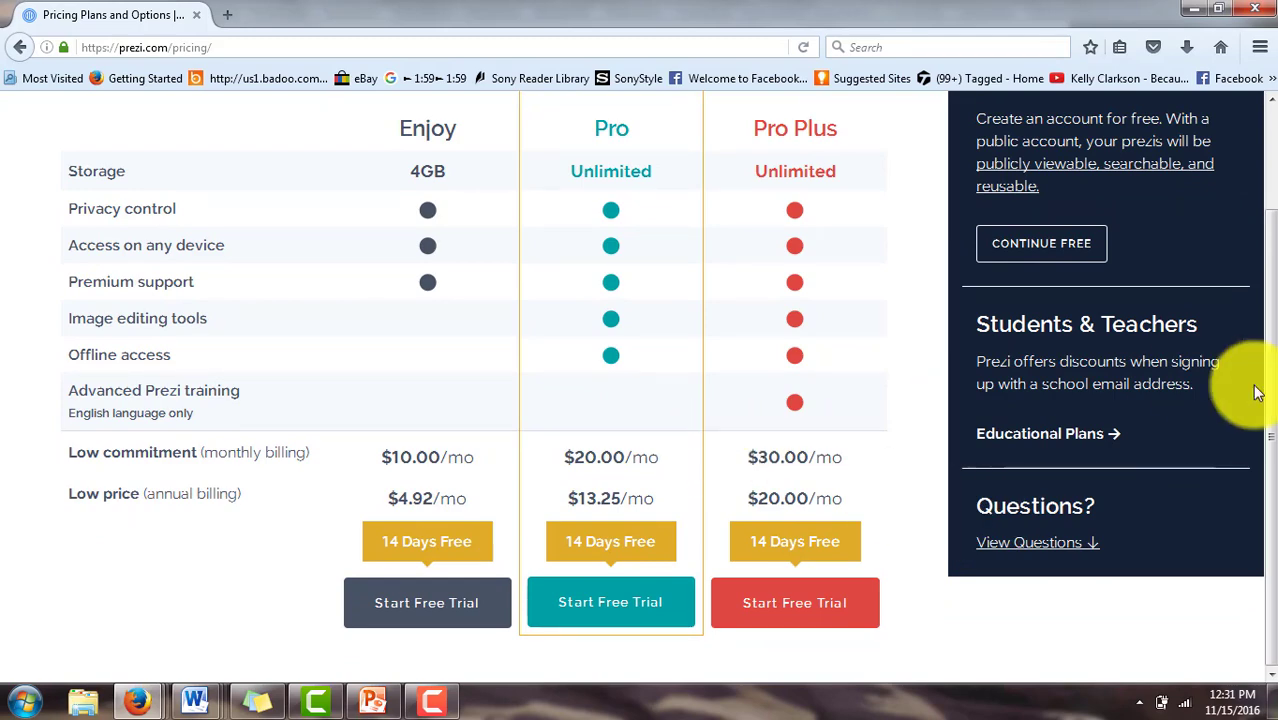
pyautogui.moveTo(1270, 298); pyautogui.dragTo(1272, 258)
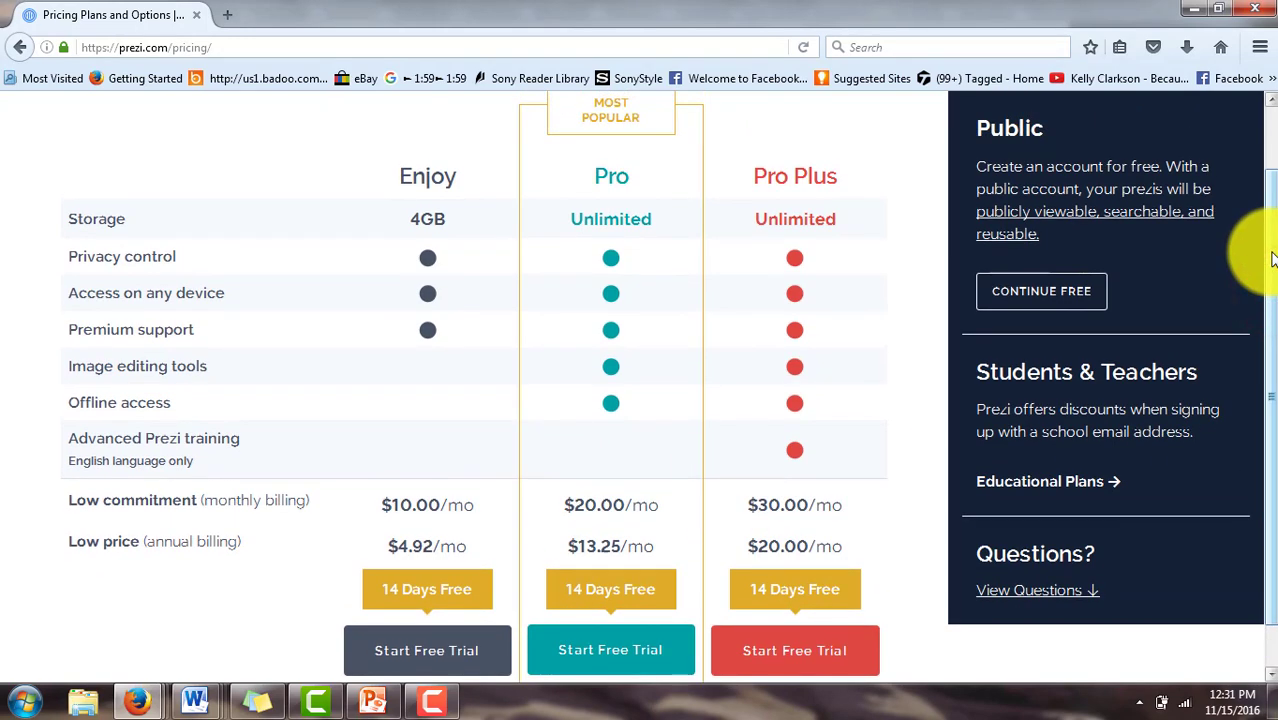
pyautogui.moveTo(1272, 262); pyautogui.dragTo(1271, 235)
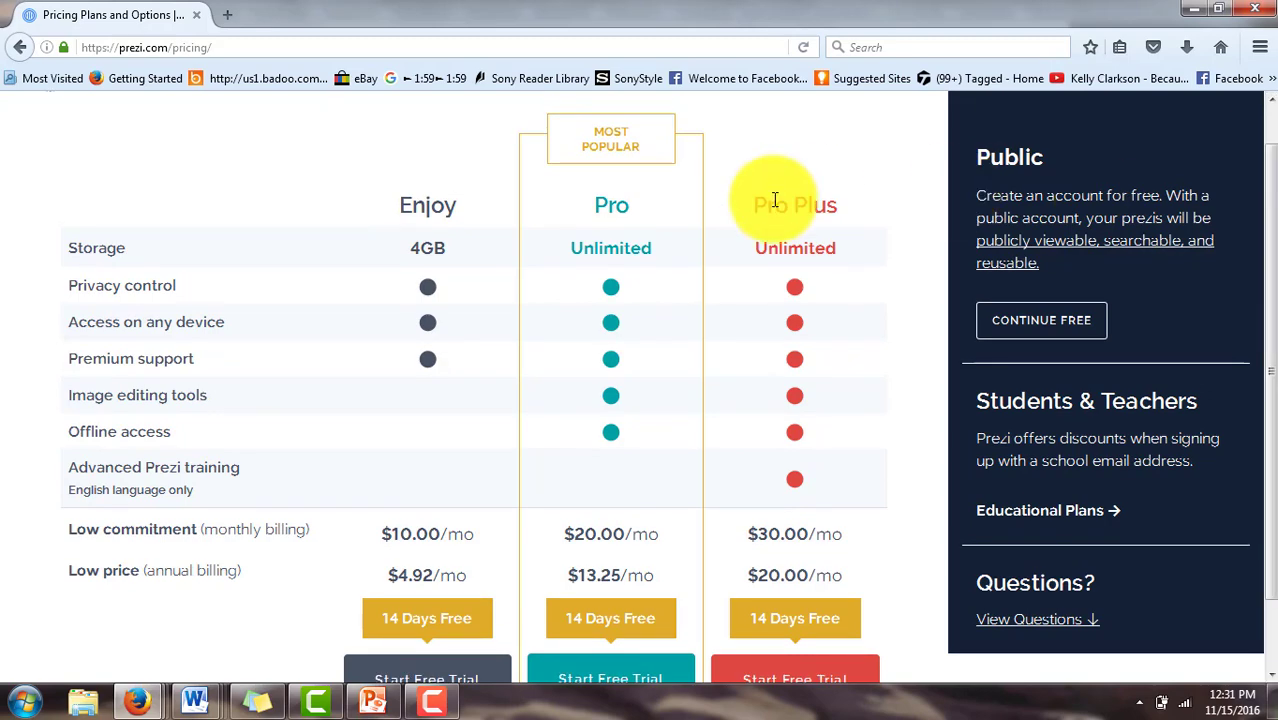
pyautogui.moveTo(1266, 176); pyautogui.dragTo(1274, 255)
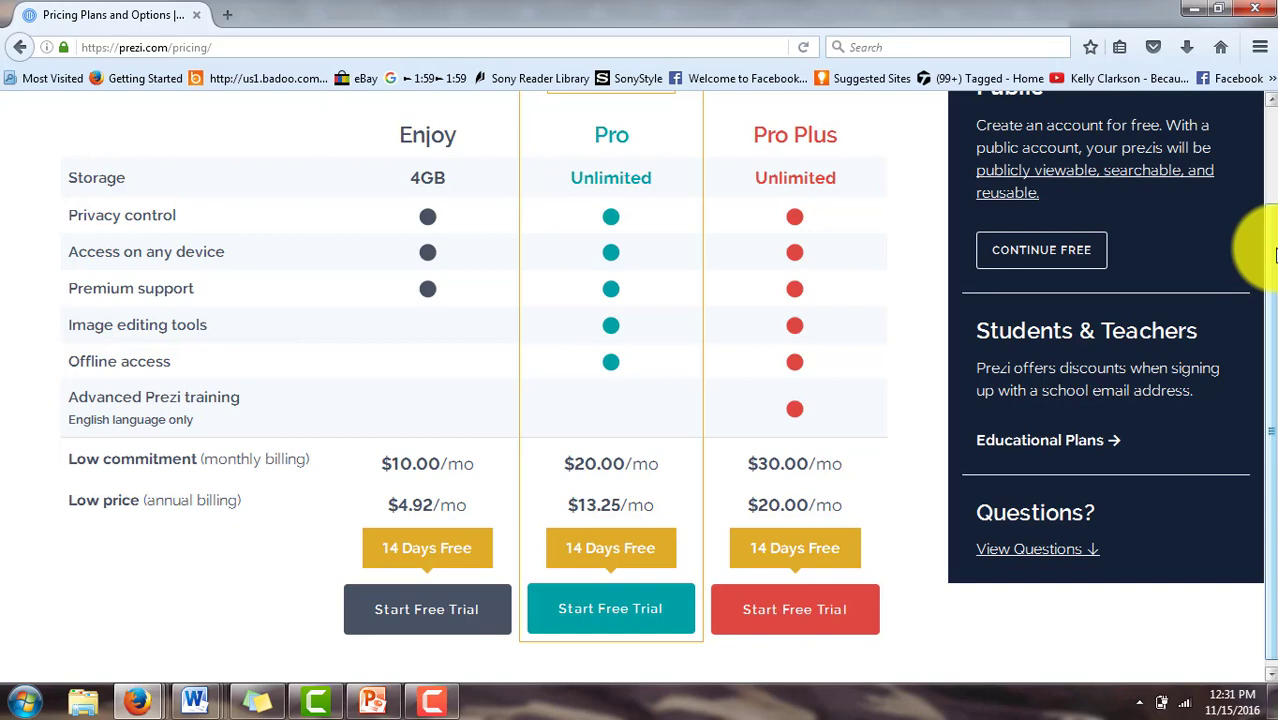
pyautogui.moveTo(1273, 250); pyautogui.dragTo(1267, 186)
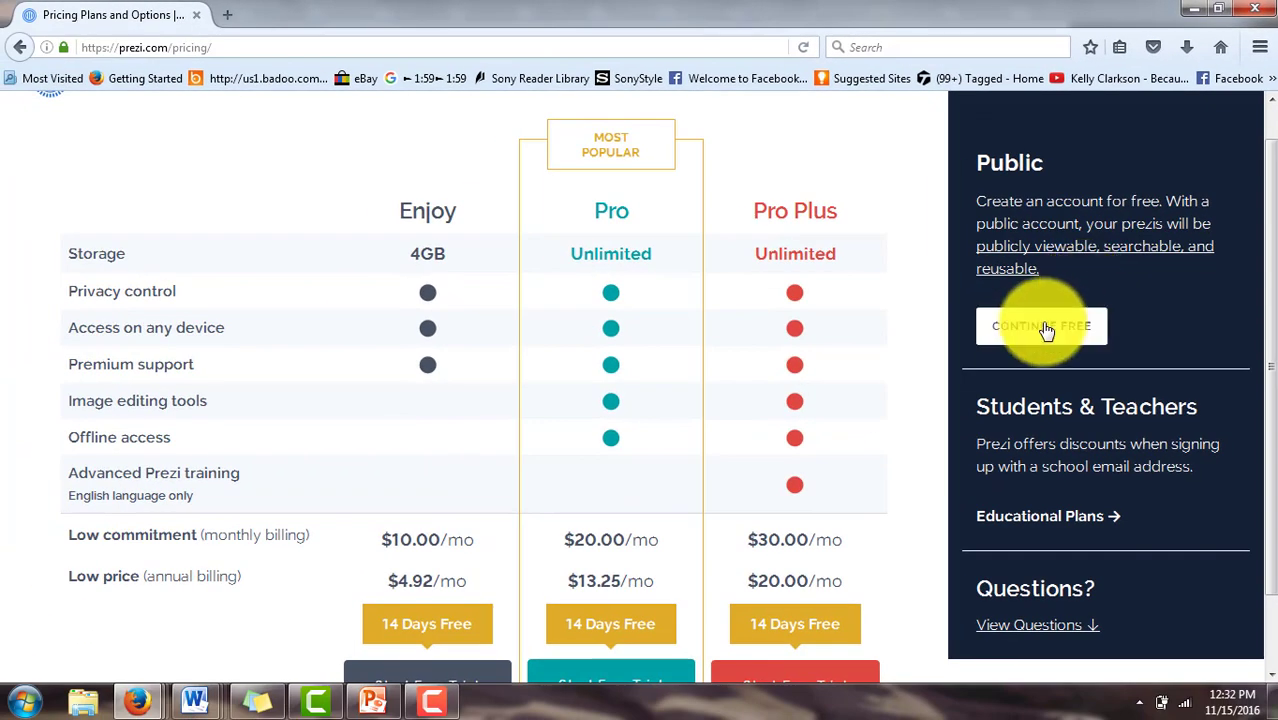
# - View the sign-up form for the free Public account and return to the pricing plans
pyautogui.click(1045, 330)
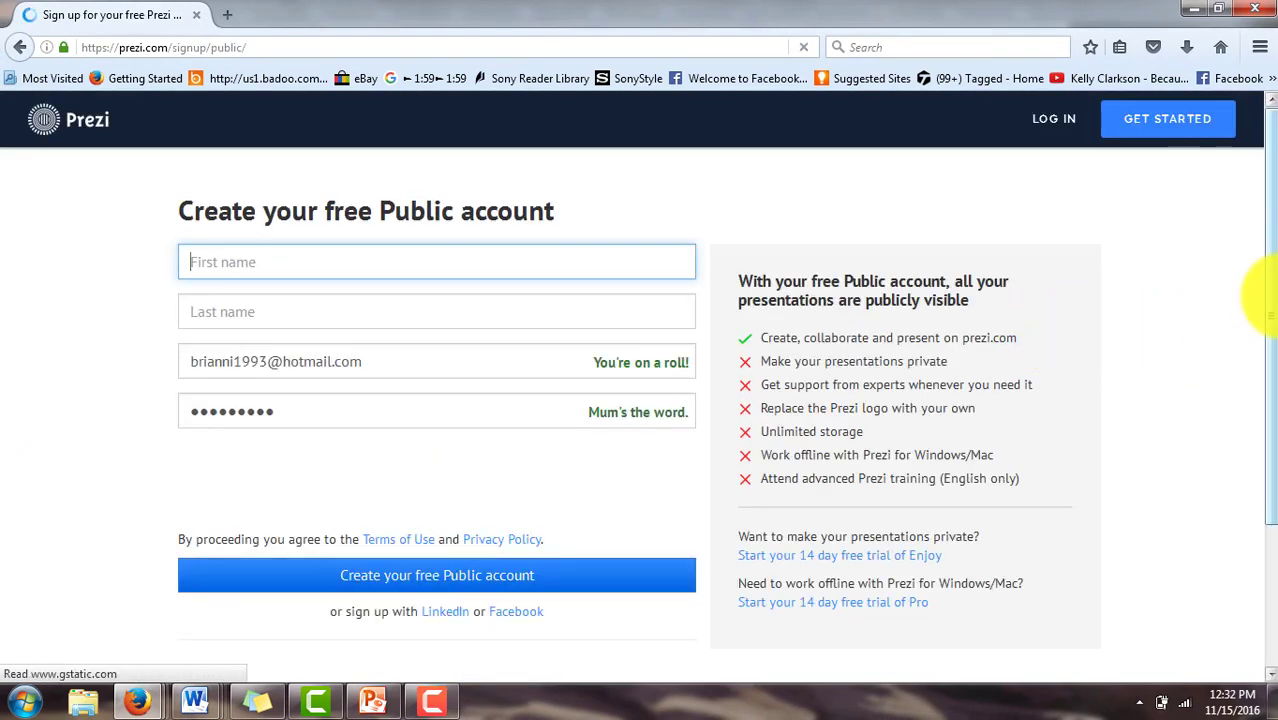
pyautogui.moveTo(1273, 253)
pyautogui.mouseDown()
pyautogui.moveTo(1263, 305)
pyautogui.moveTo(1262, 240)
pyautogui.mouseUp()
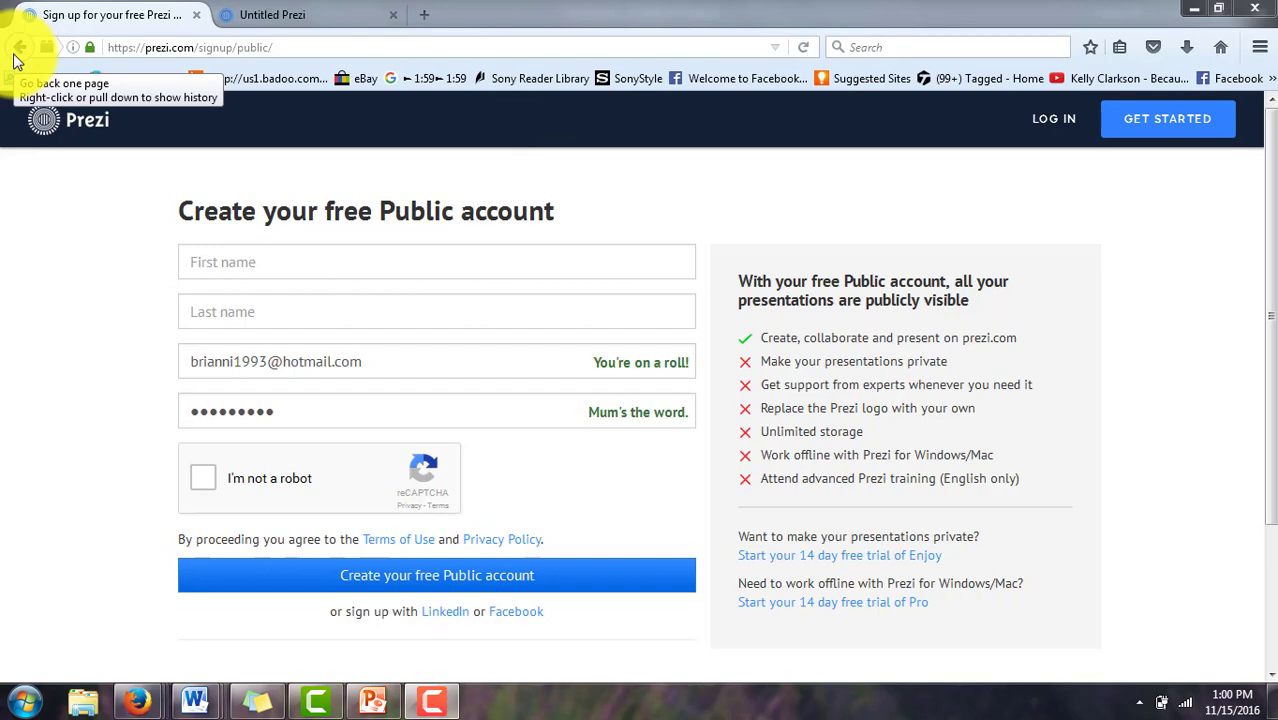
pyautogui.click(16, 54)
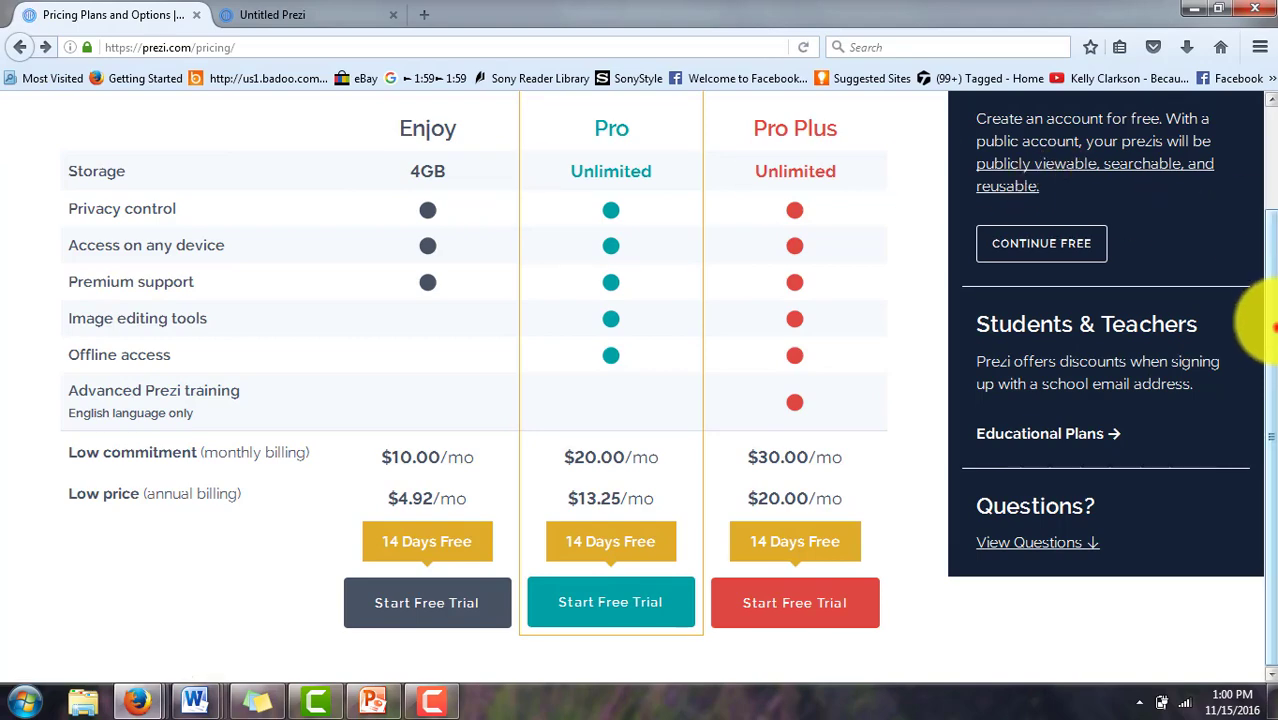
# - Open the Educational Plans for students and teachers and review the Edu Enjoy, Edu Pro and Edu Teams options
pyautogui.moveTo(1268, 325); pyautogui.dragTo(1270, 271)
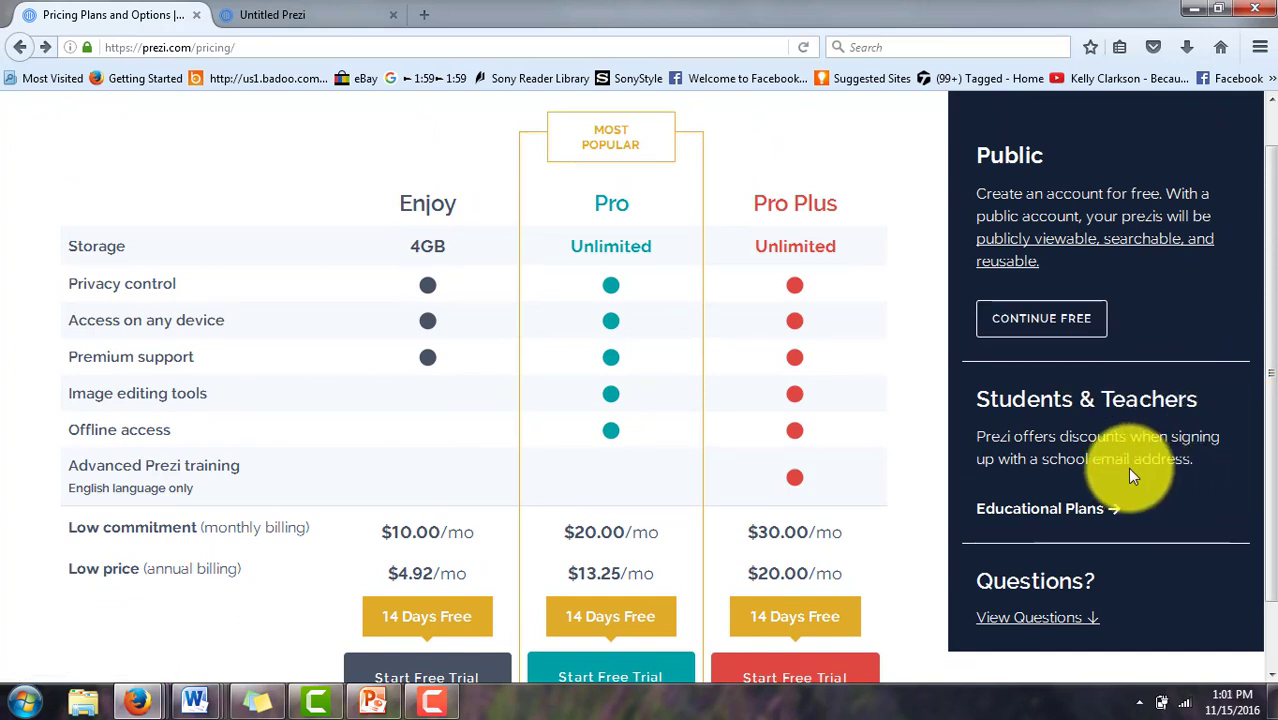
pyautogui.click(1040, 507)
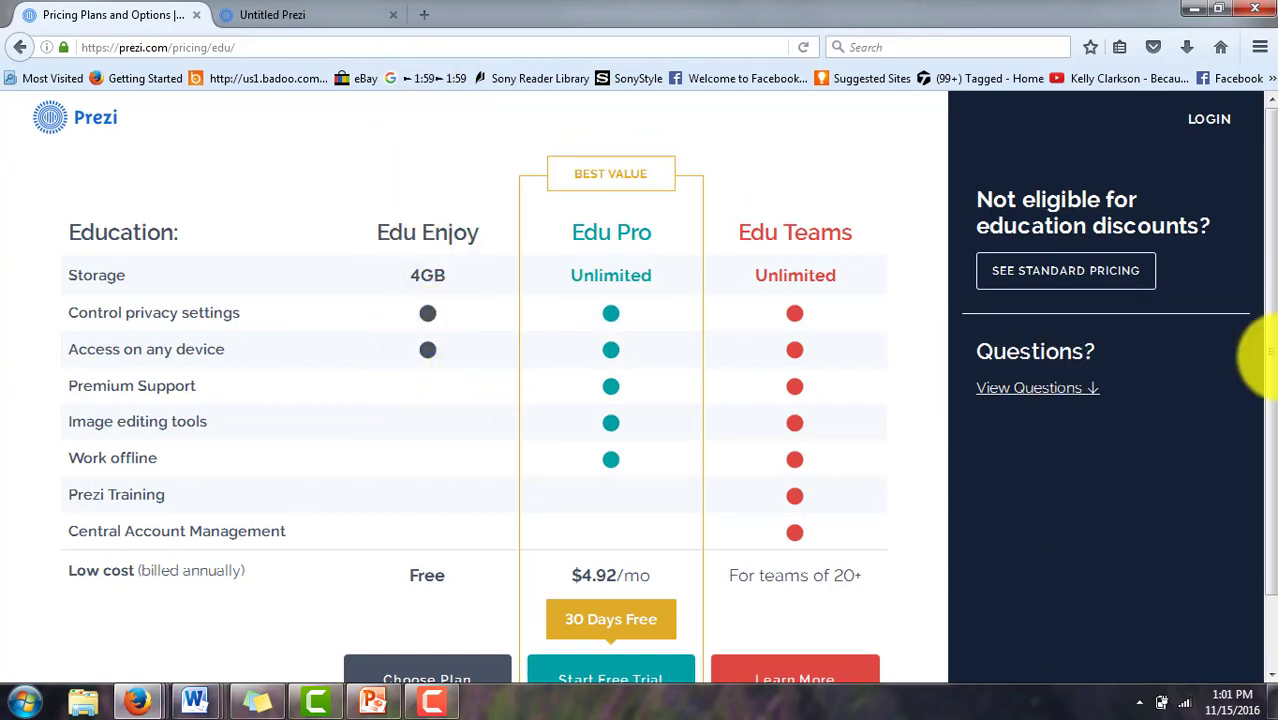
pyautogui.moveTo(1266, 343); pyautogui.dragTo(1273, 380)
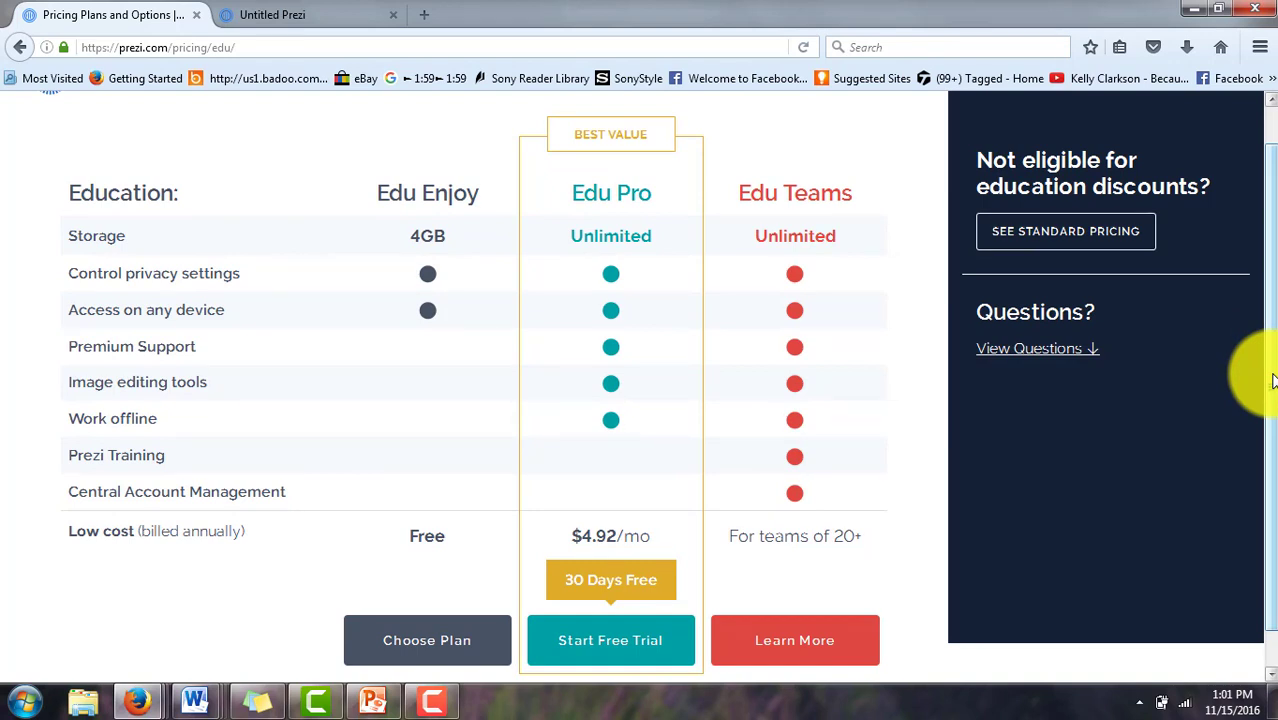
pyautogui.moveTo(1273, 380); pyautogui.dragTo(1270, 408)
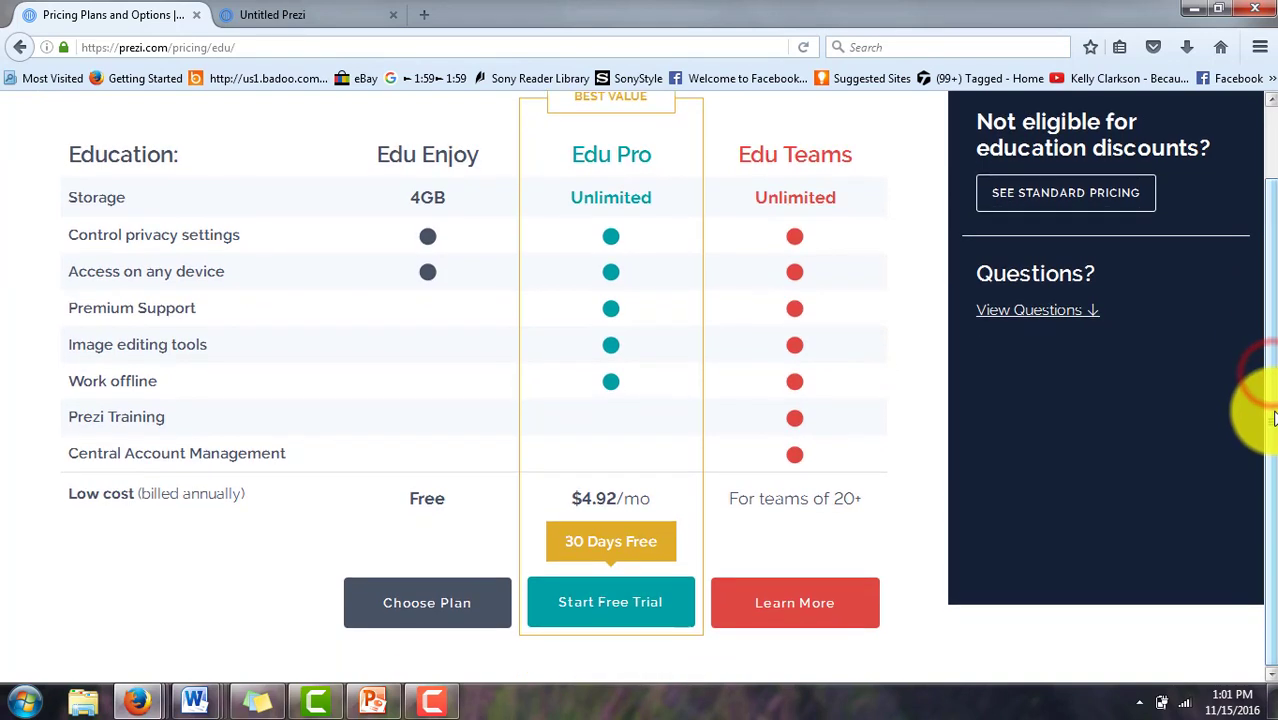
# - Choose the Edu Enjoy plan and view its student/teacher e-mail verification form
pyautogui.click(441, 602)
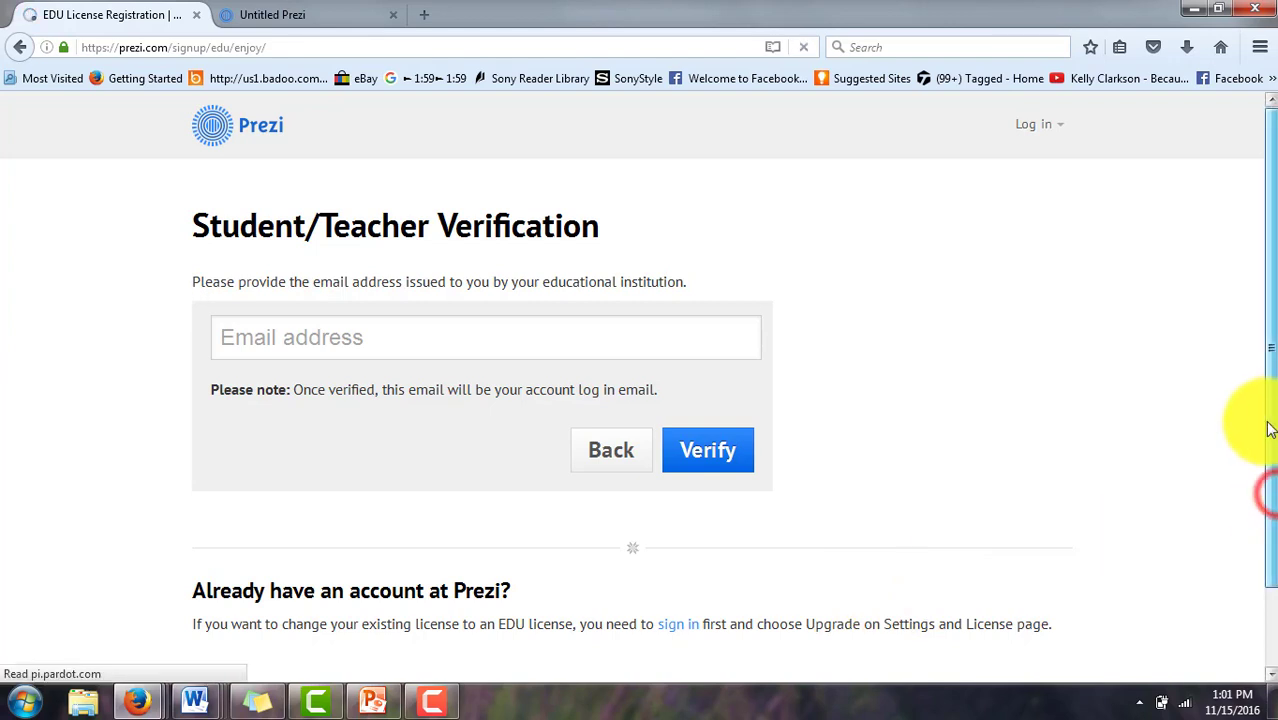
pyautogui.click(412, 333)
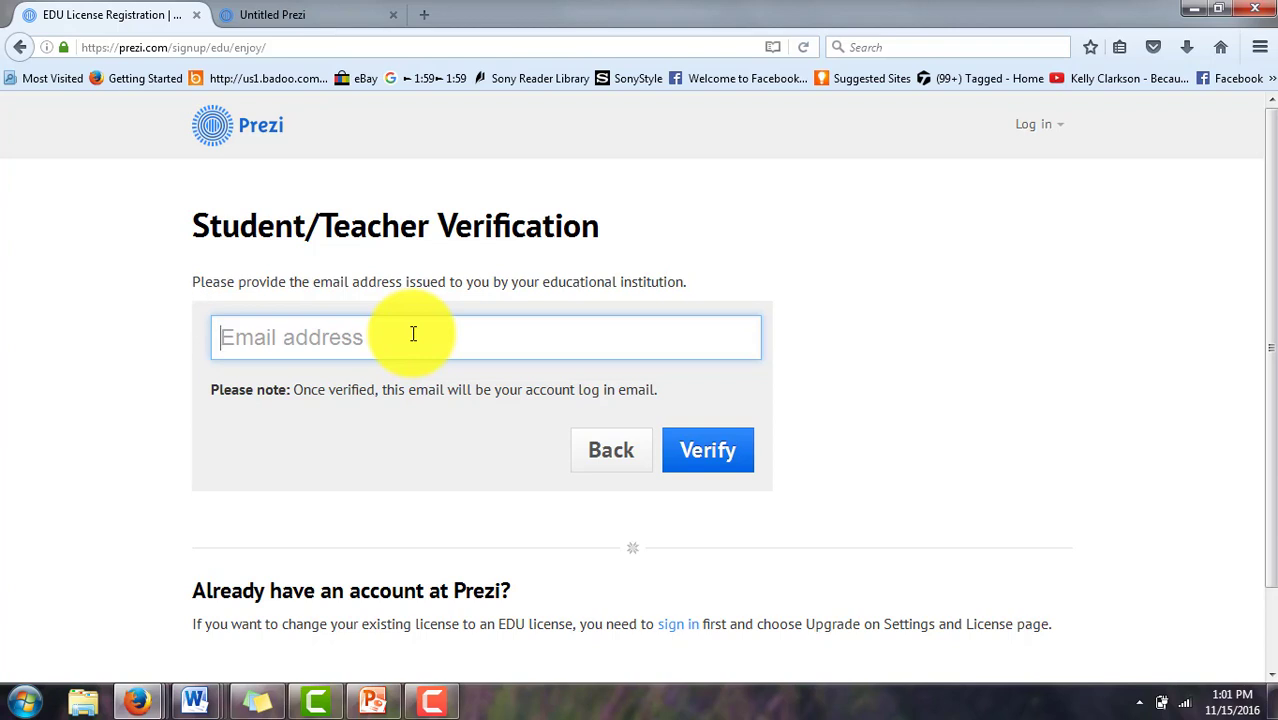
pyautogui.click(703, 449)
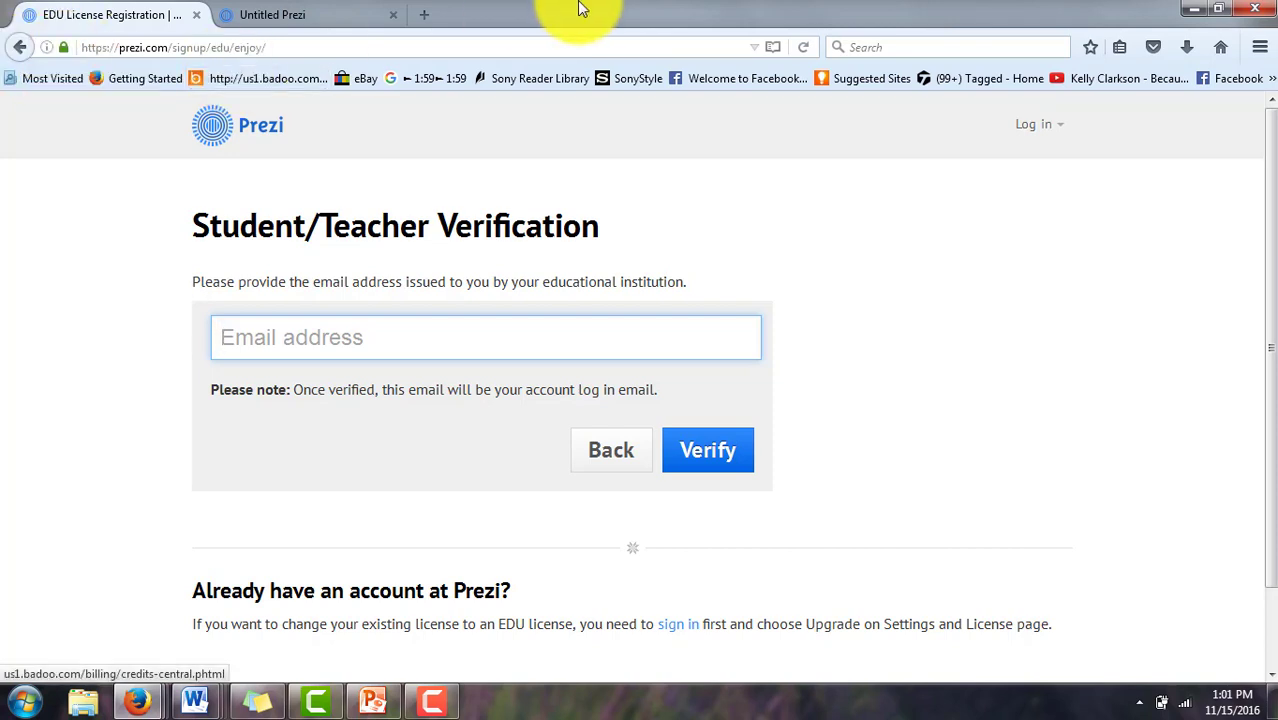
# - Log in to the existing Prezi account to reach its dashboard
pyautogui.click(1060, 129)
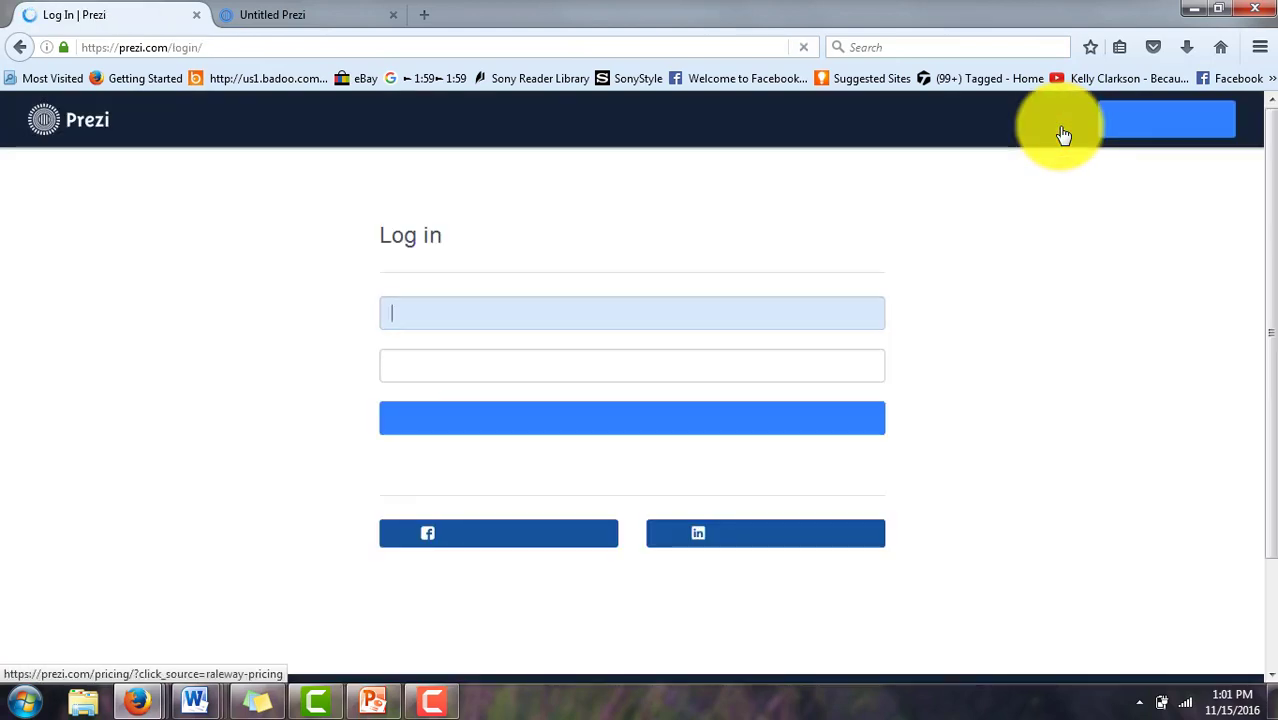
pyautogui.click(600, 433)
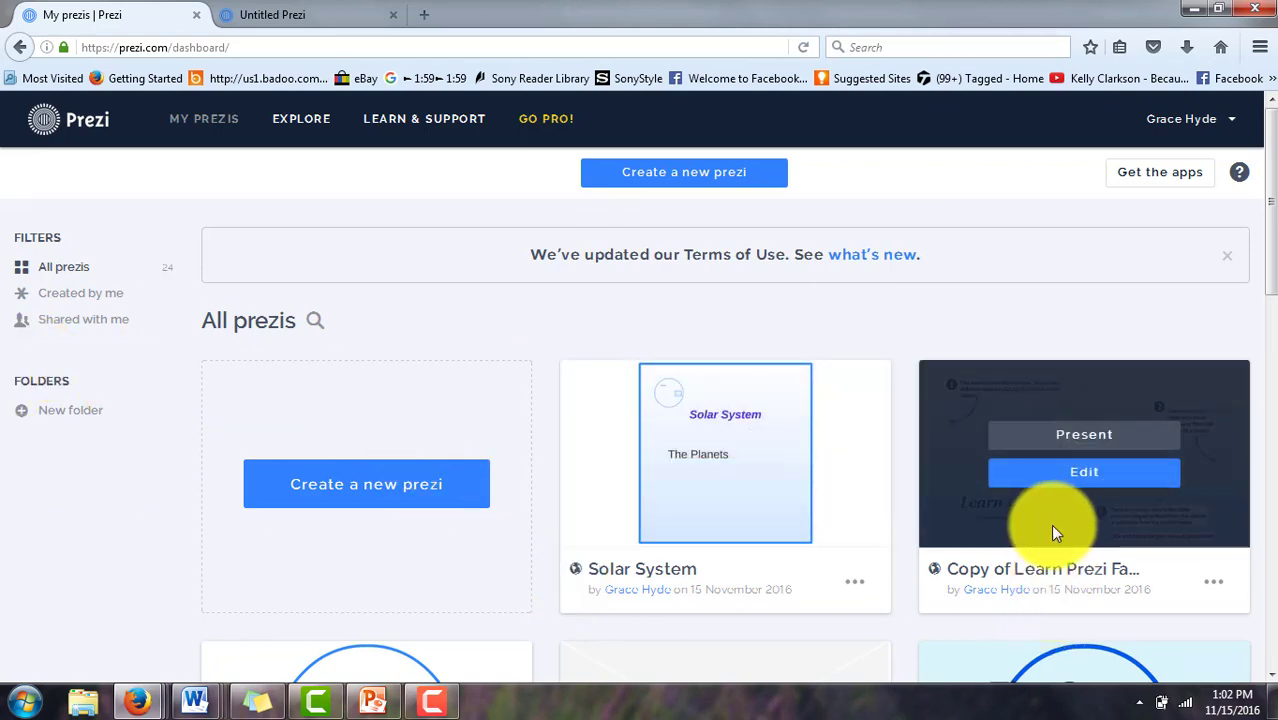
# - Create a new prezi from the dashboard and start it blank instead of using a template
pyautogui.moveTo(1268, 222); pyautogui.dragTo(1268, 172)
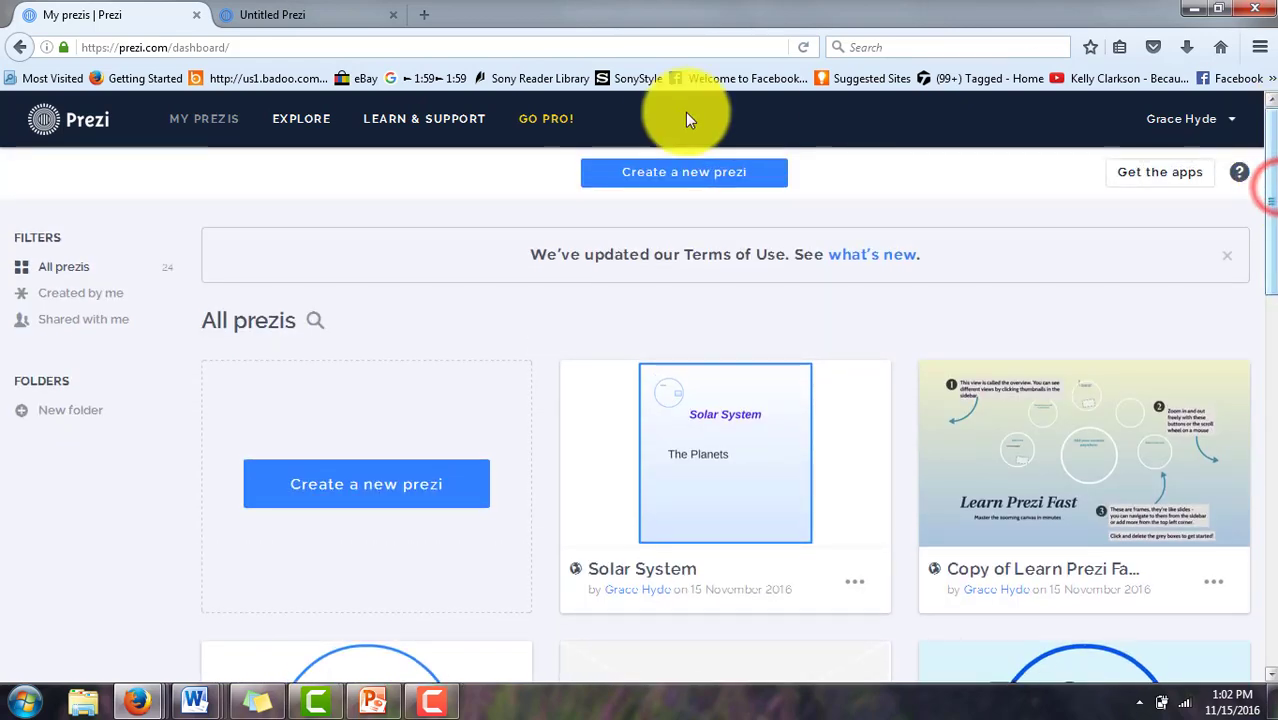
pyautogui.click(685, 172)
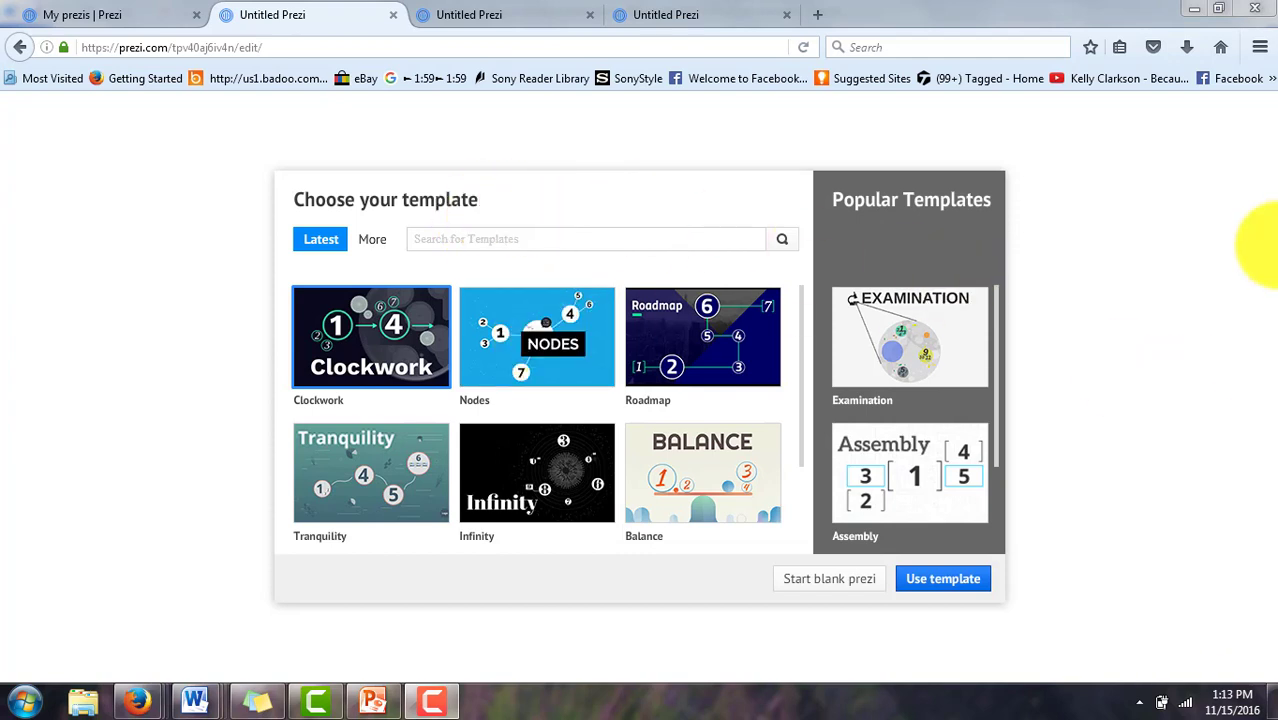
pyautogui.click(815, 586)
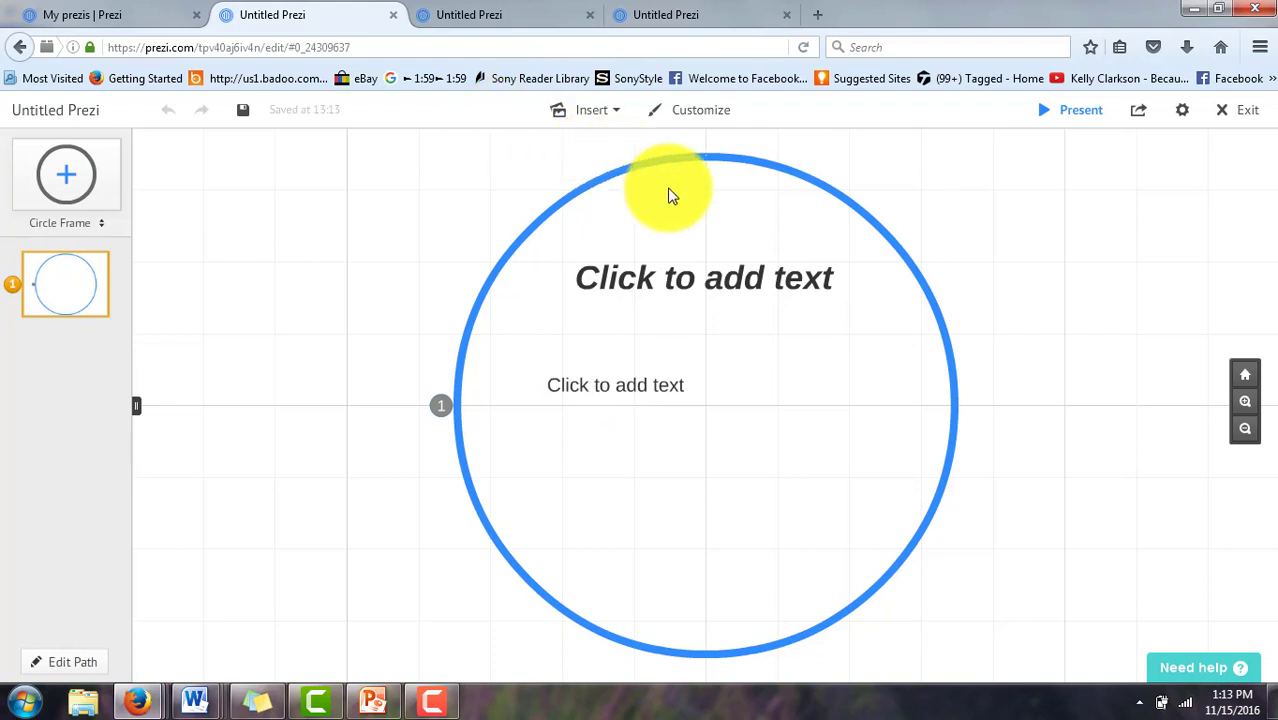
# - Activate the title placeholder in the circle frame, and open the body text placeholder below it for editing
pyautogui.click(668, 292)
pyautogui.click(648, 384)
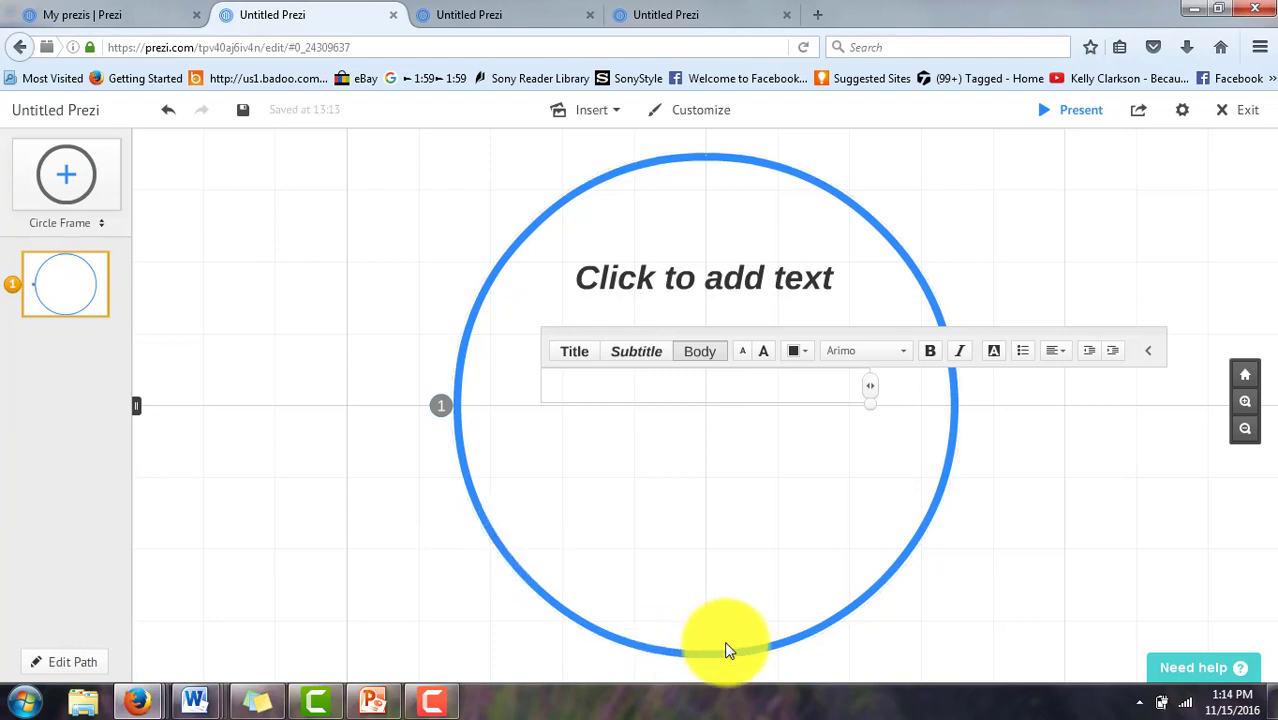
# - Examine the circle frame and the surrounding canvas at smaller and larger zoom levels
pyautogui.click(1244, 432)
pyautogui.click(1243, 430)
pyautogui.click(1240, 427)
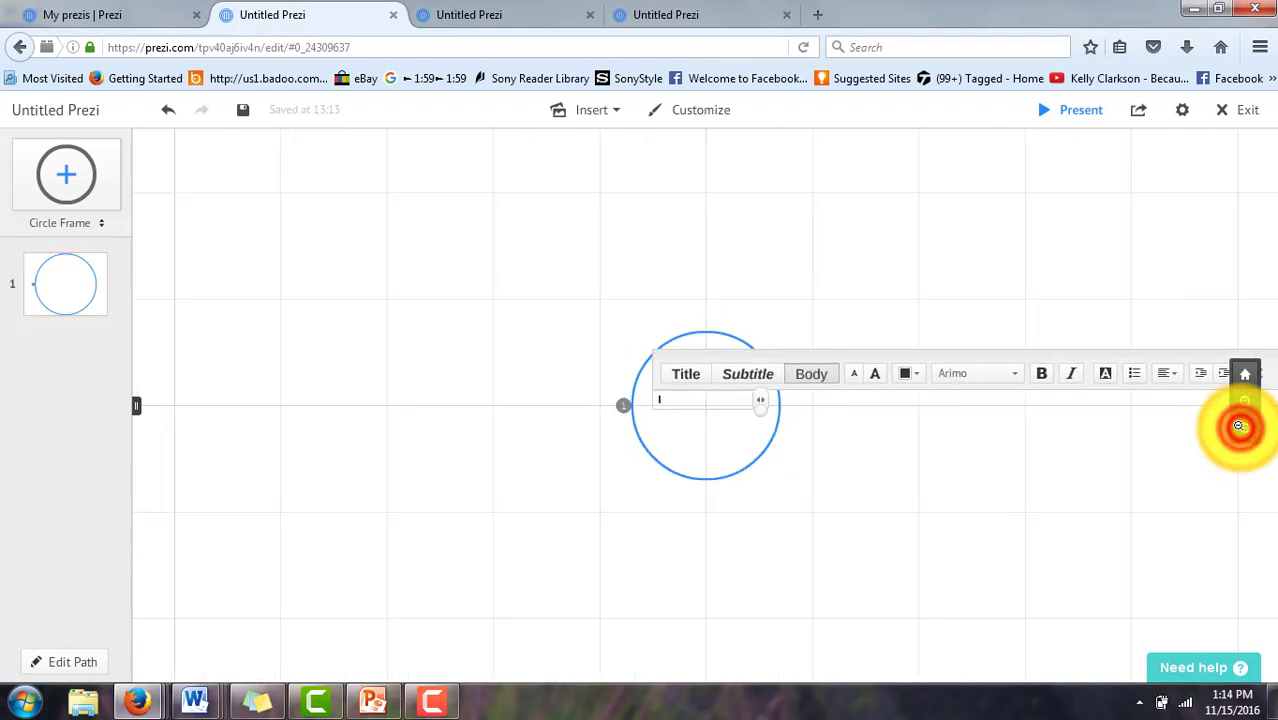
pyautogui.click(1239, 427)
pyautogui.click(1239, 427)
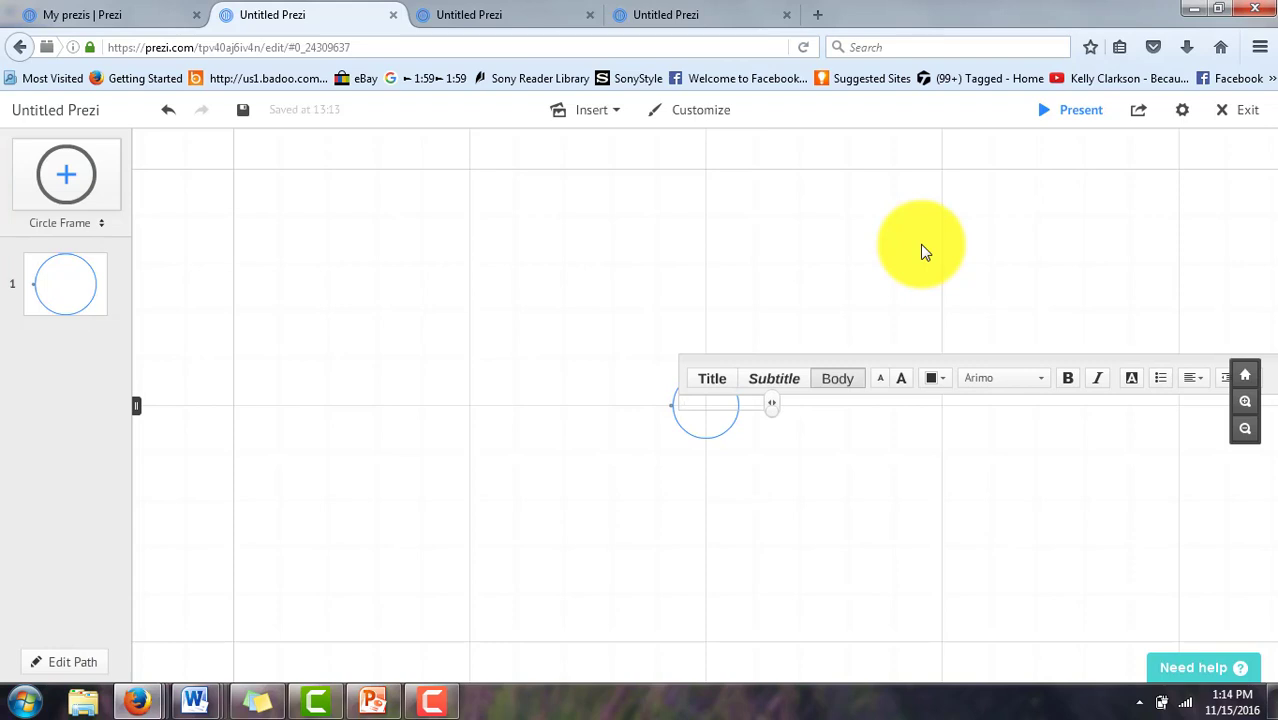
pyautogui.click(1250, 404)
pyautogui.click(1249, 405)
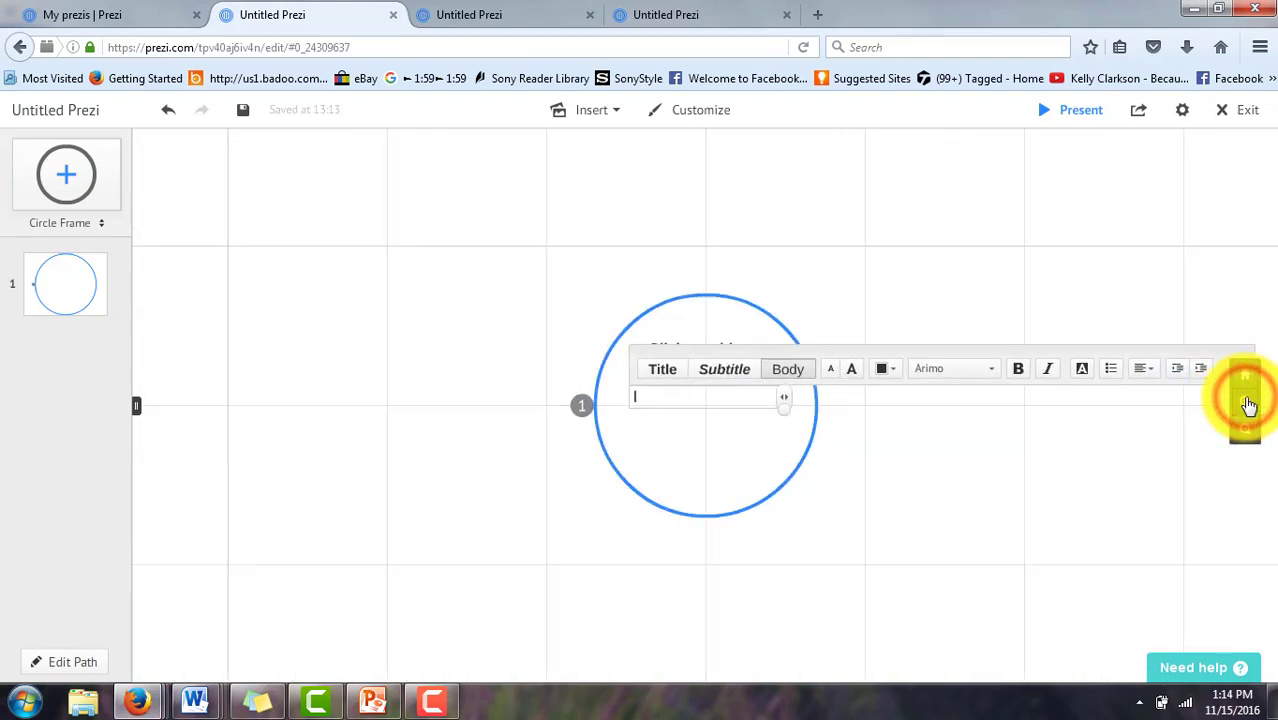
pyautogui.click(1249, 405)
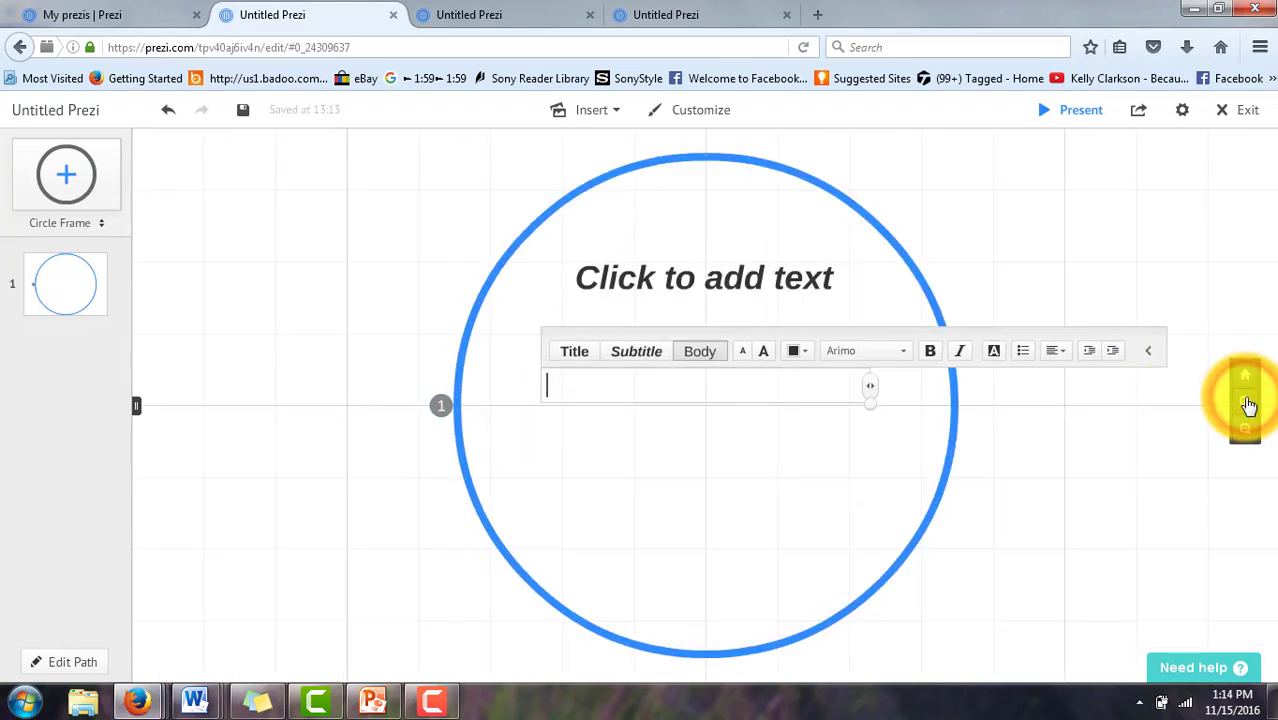
pyautogui.click(1249, 405)
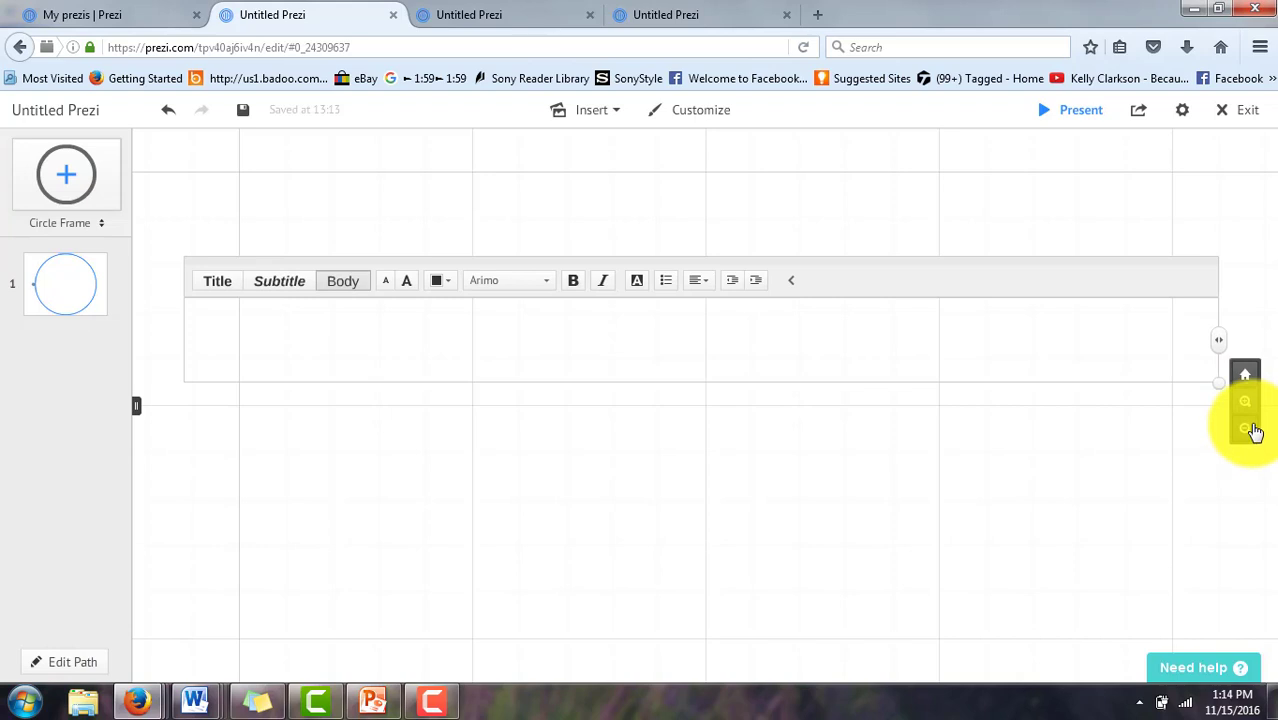
# - Zoom the canvas out around the circle frame and return to the overview of the whole prezi
pyautogui.click(1250, 421)
pyautogui.click(1252, 424)
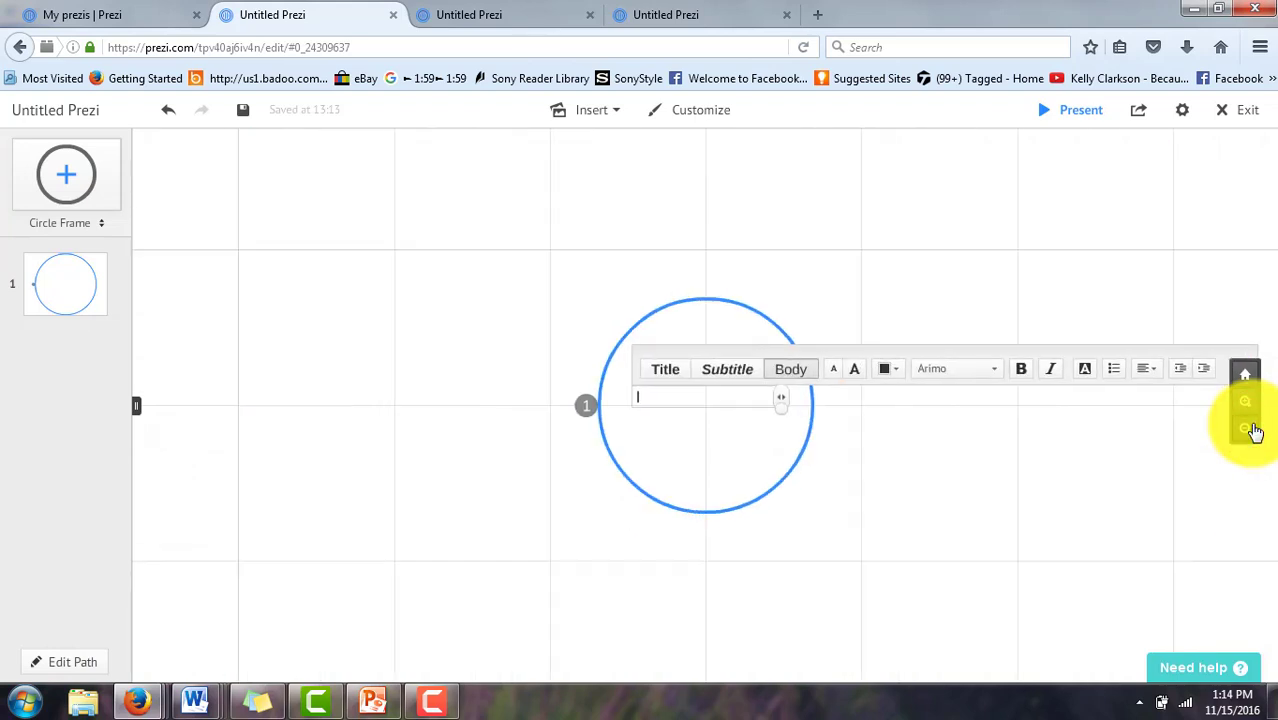
pyautogui.click(1253, 426)
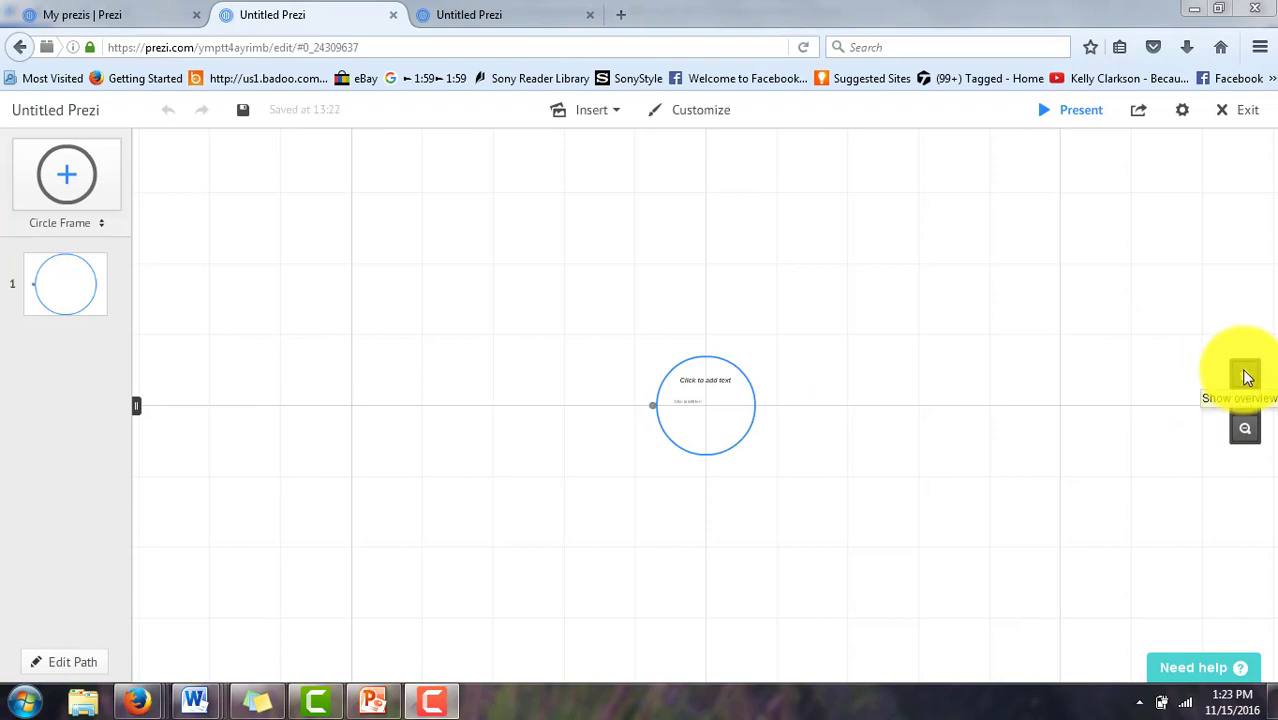
pyautogui.click(1247, 376)
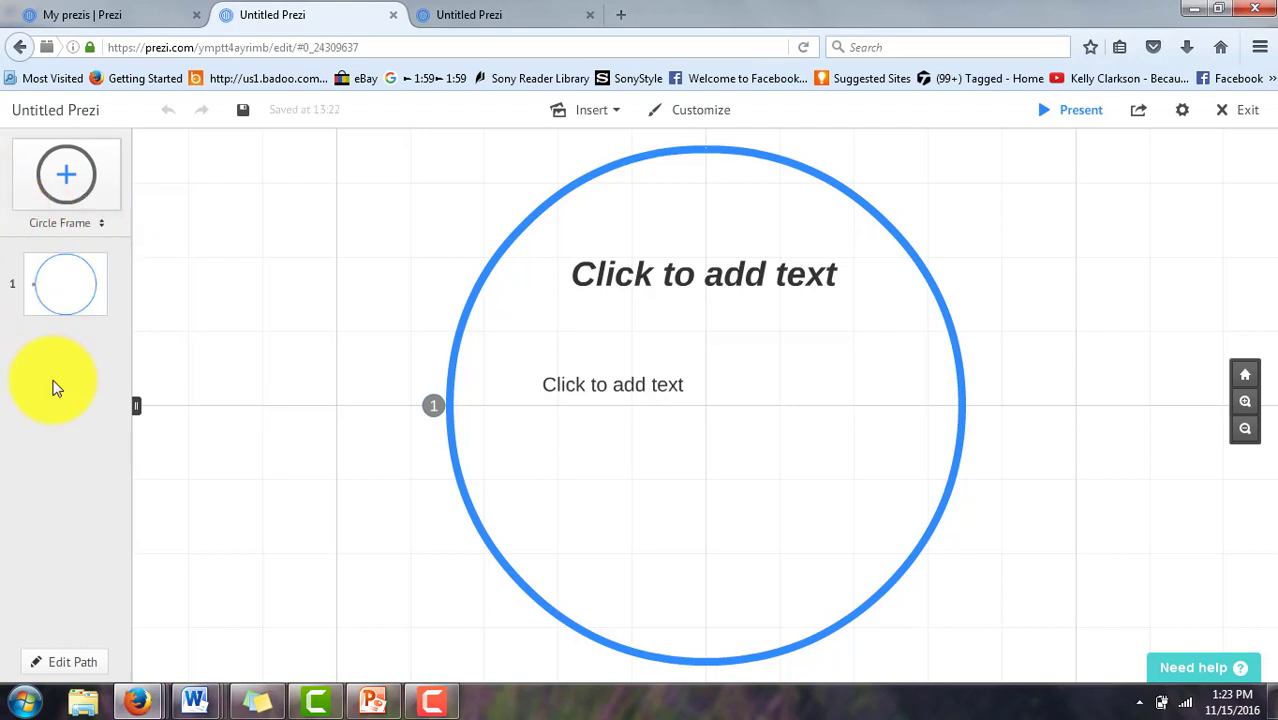
# - Add two more circle frames beside the original one, and rearrange the order of the three frames in the path
pyautogui.click(50, 172)
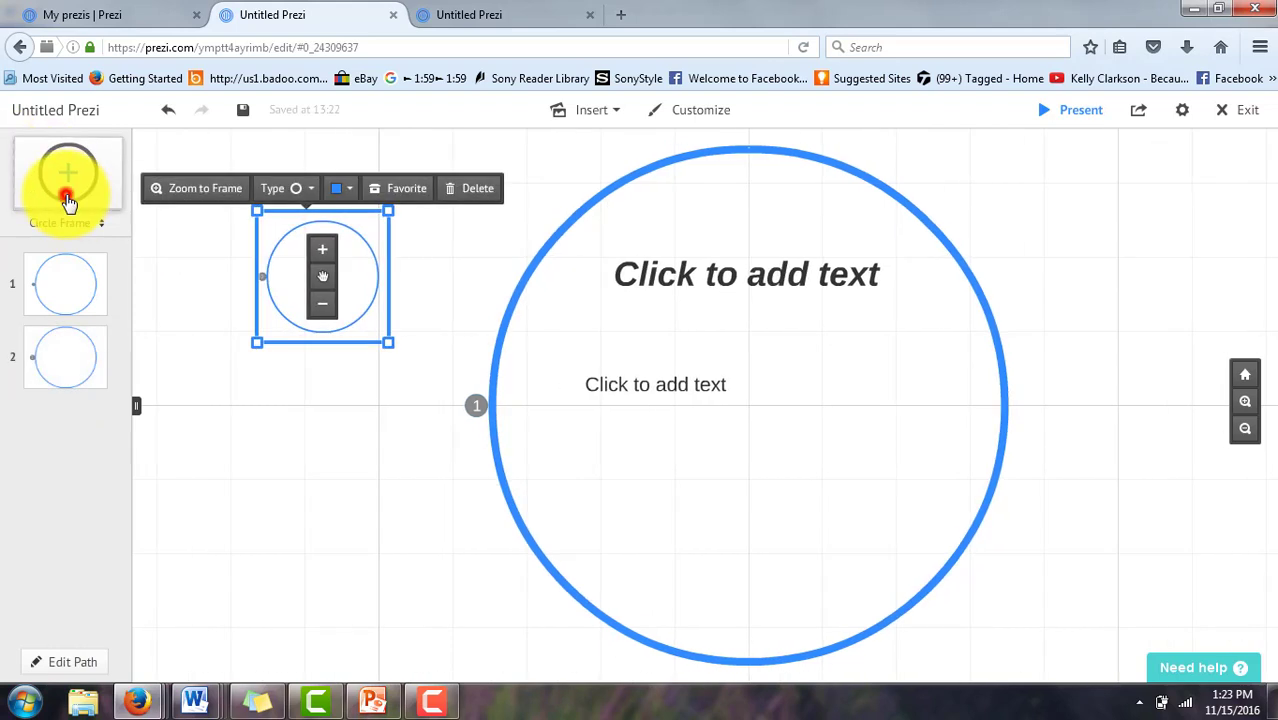
pyautogui.click(61, 182)
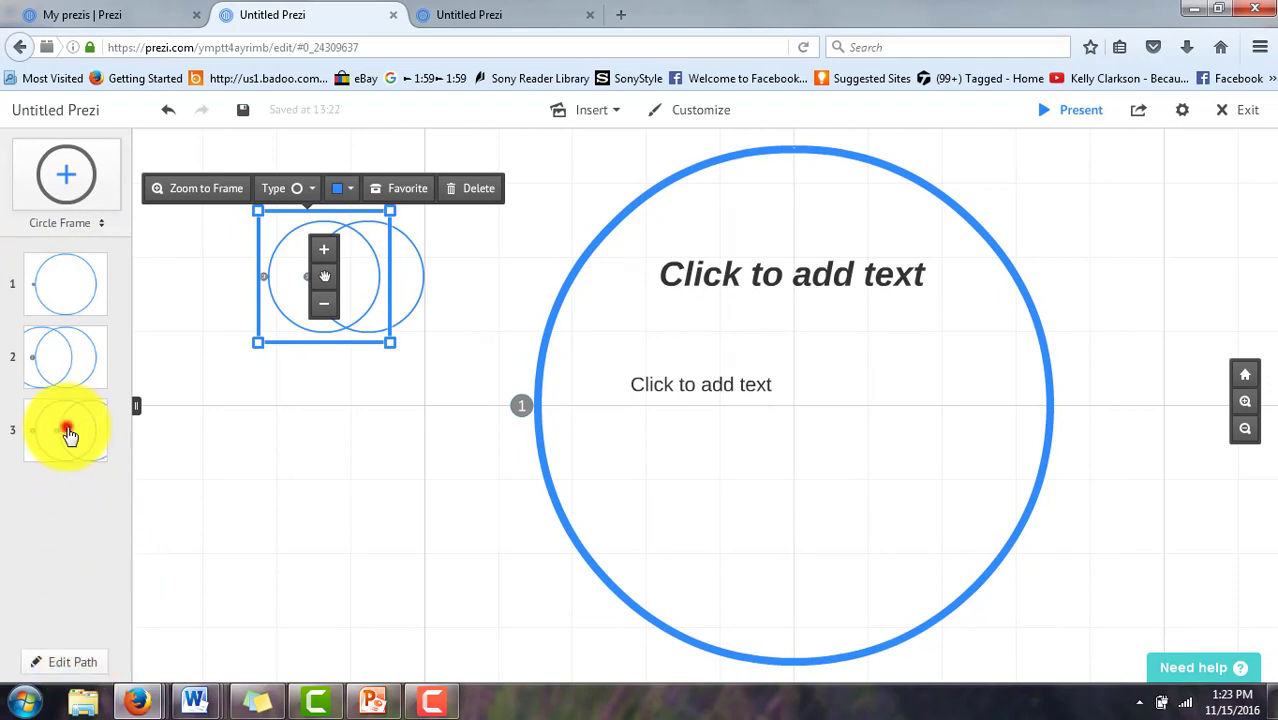
pyautogui.moveTo(68, 432); pyautogui.dragTo(57, 348)
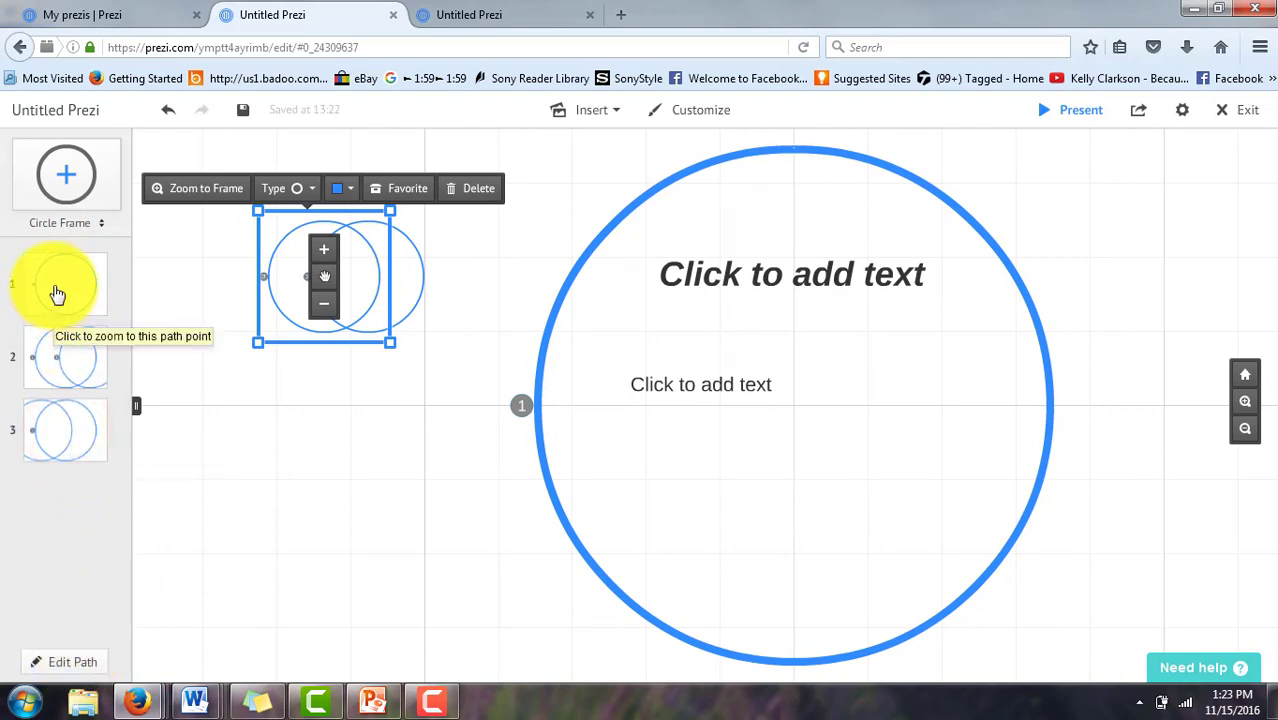
pyautogui.moveTo(57, 292); pyautogui.dragTo(43, 366)
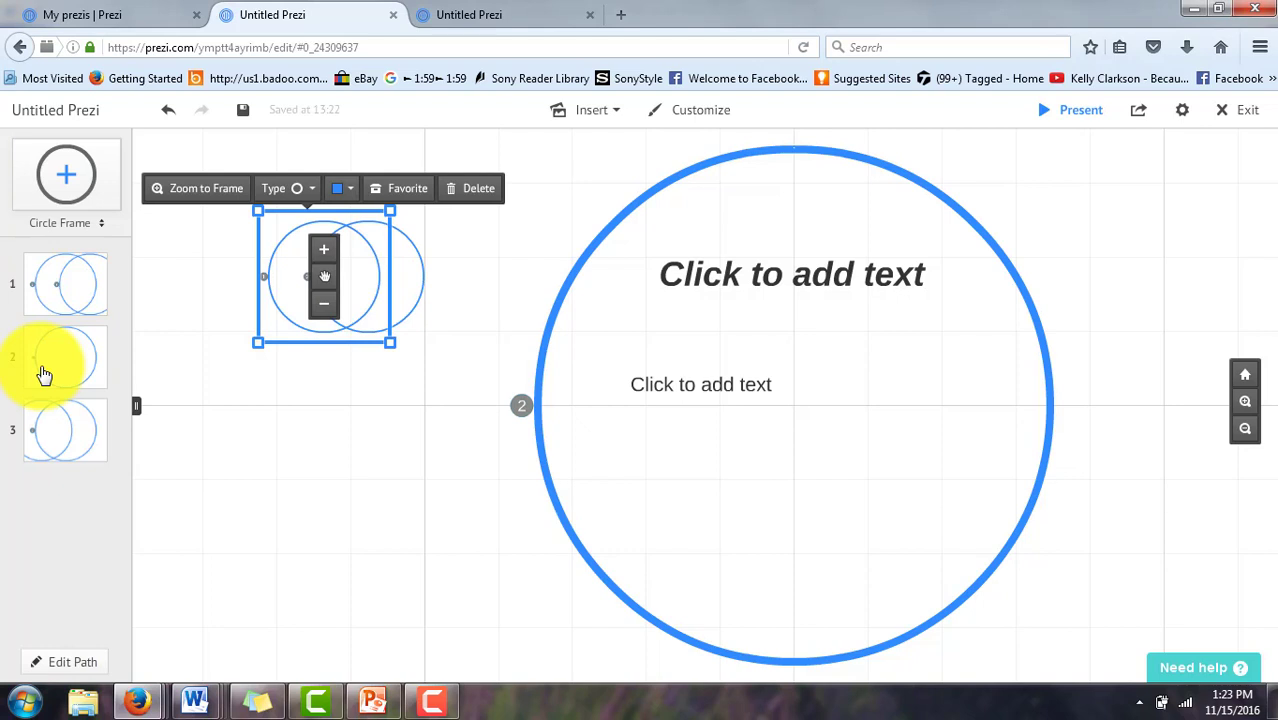
# - Undo the path reordering and the addition of the two extra circle frames
pyautogui.hotkey('ctrl', 'z')
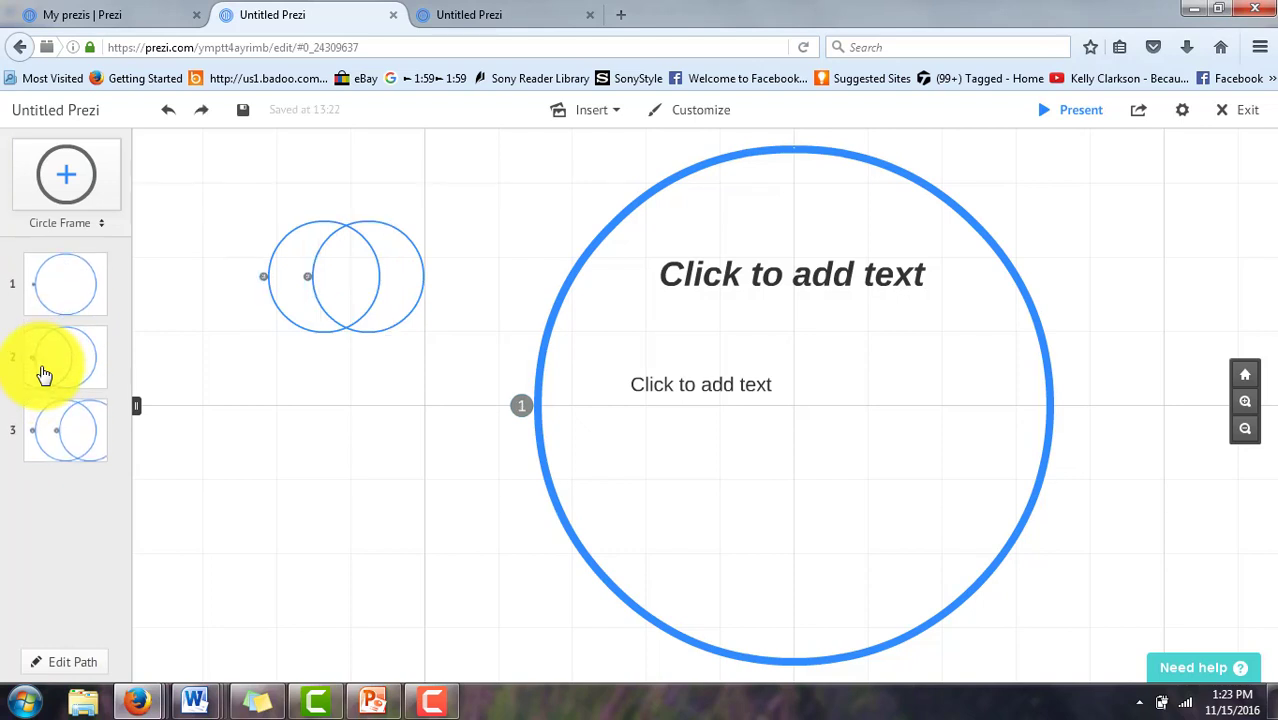
pyautogui.hotkey('ctrl', 'z')
pyautogui.hotkey('ctrl', 'z')
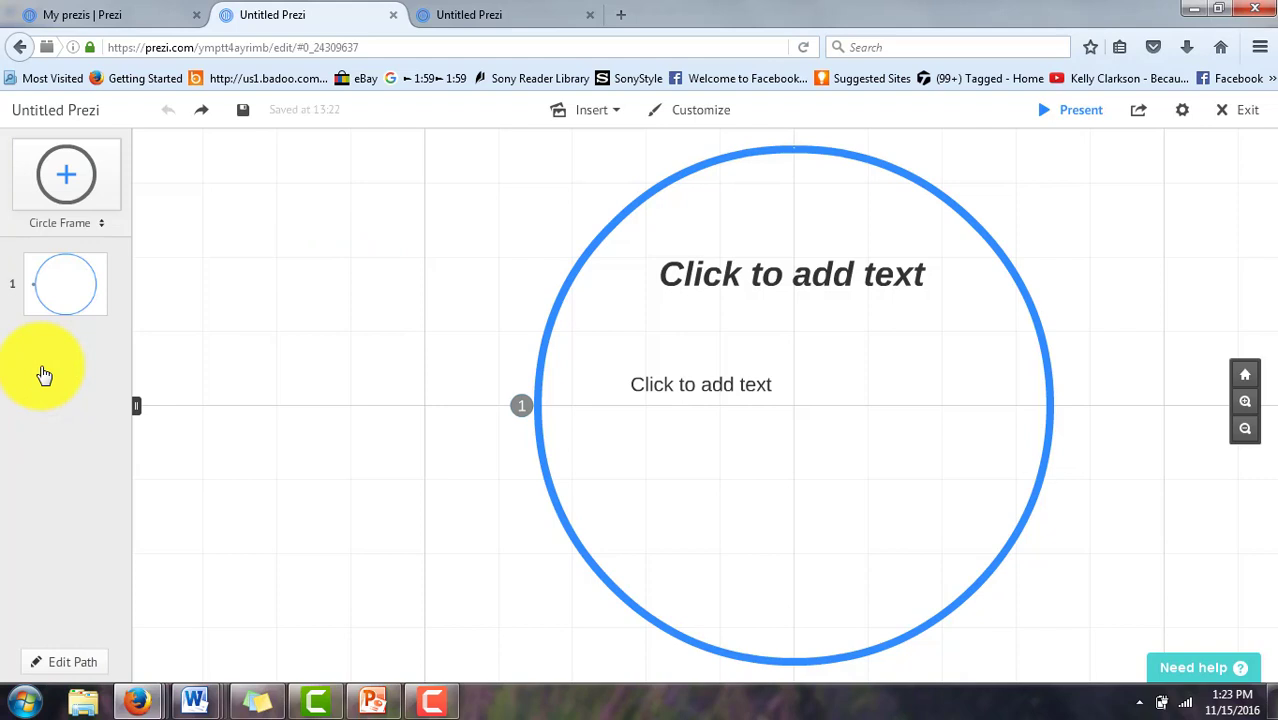
# - Examine the insert options and the screen ratio and shortcut settings of the prezi
pyautogui.click(591, 110)
pyautogui.click(588, 110)
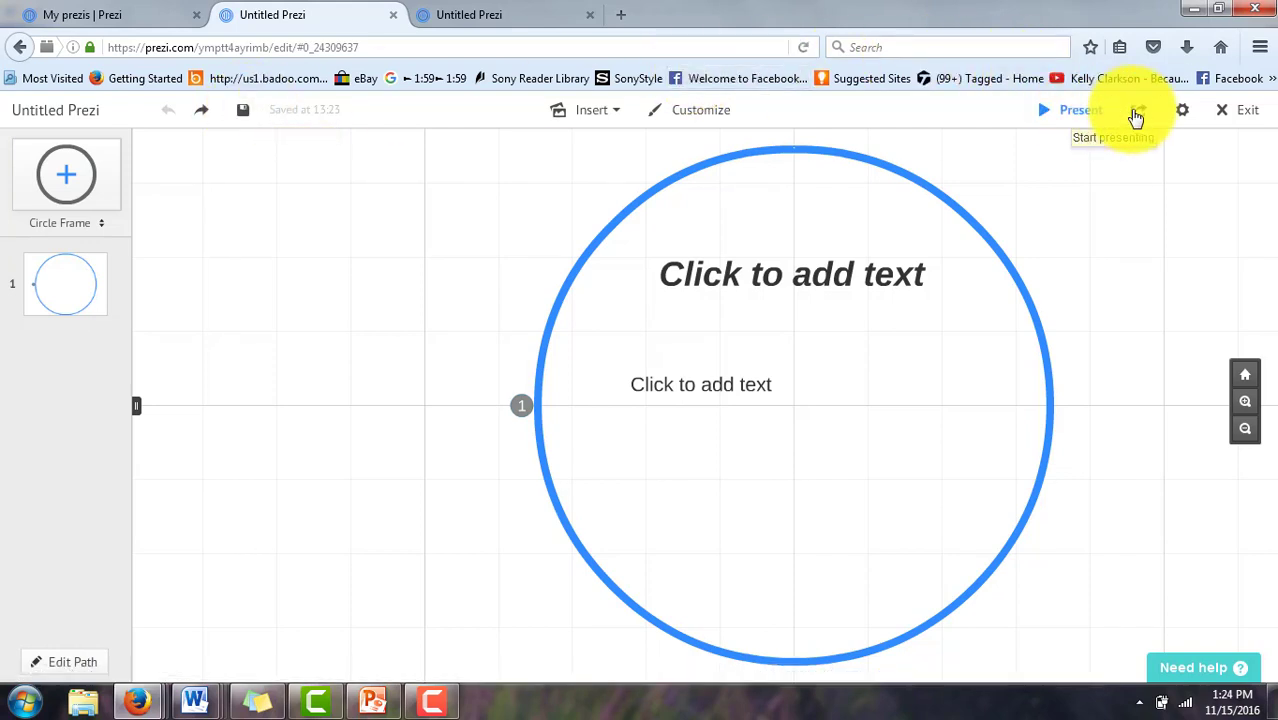
pyautogui.click(1183, 112)
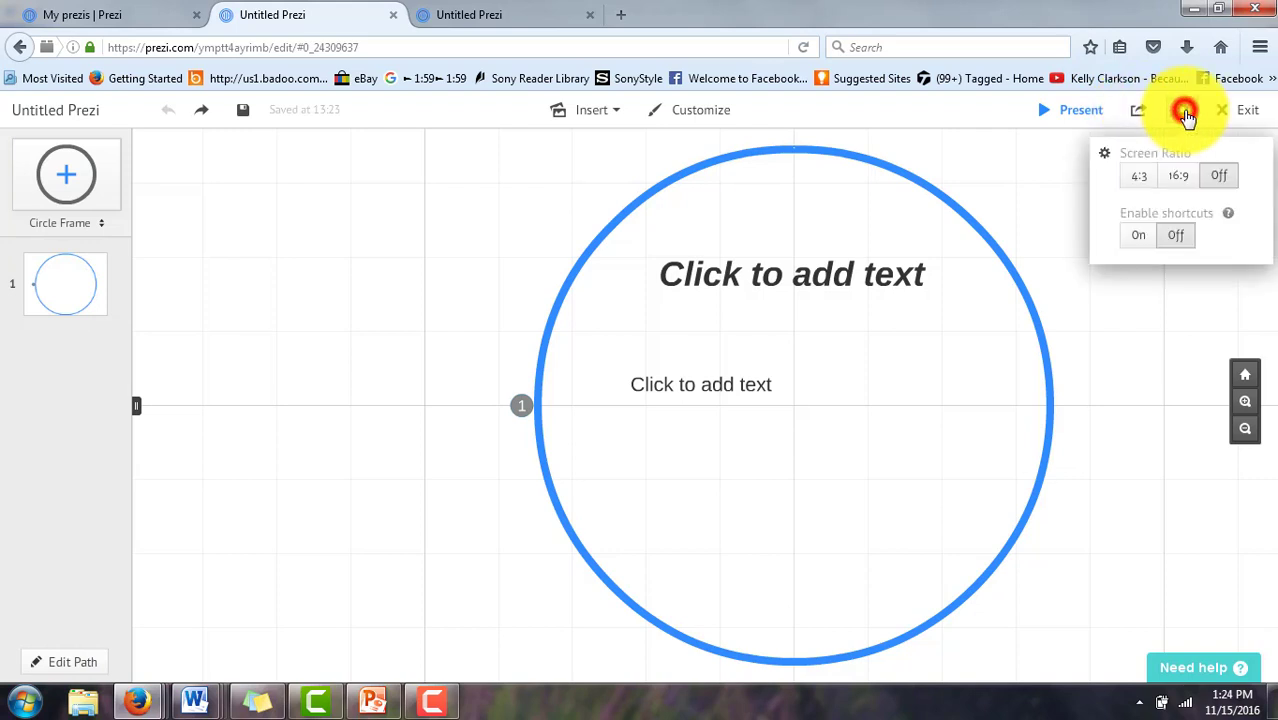
pyautogui.click(1185, 115)
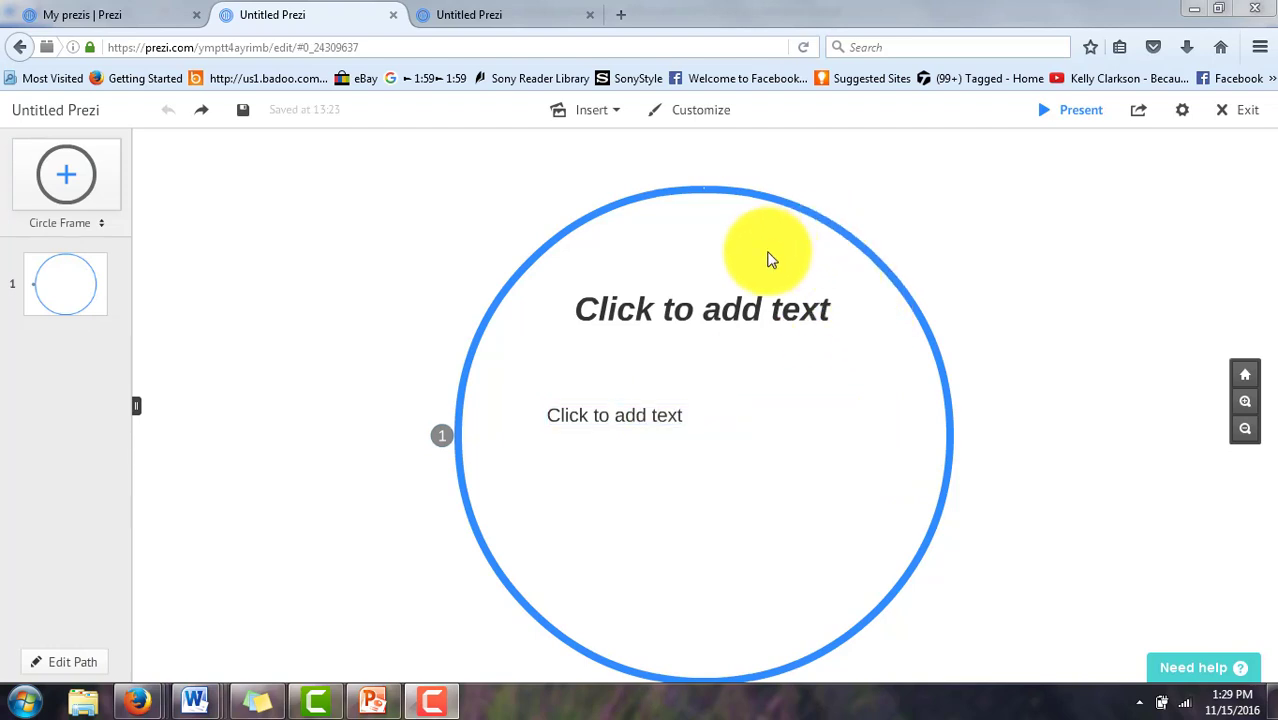
# - Try the Bracket, Rectangle and Invisible types on the circle frame, and set its type to Rectangle
pyautogui.click(725, 189)
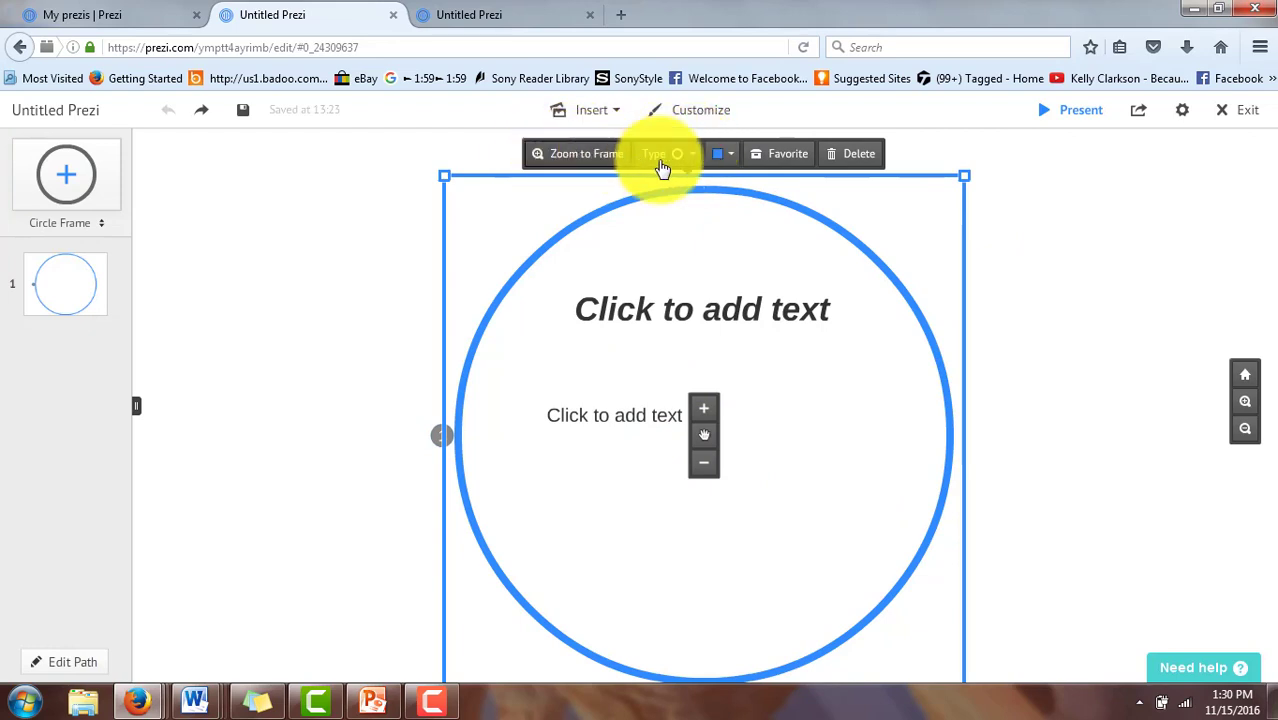
pyautogui.click(696, 156)
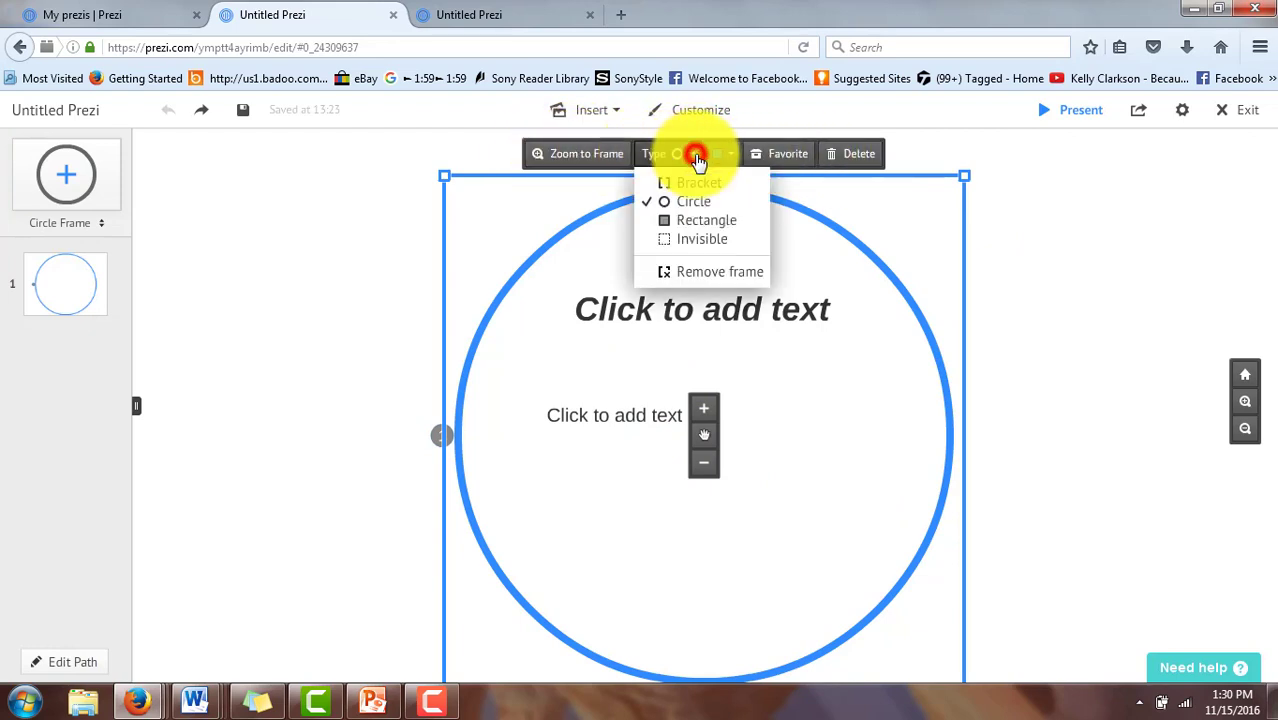
pyautogui.click(700, 183)
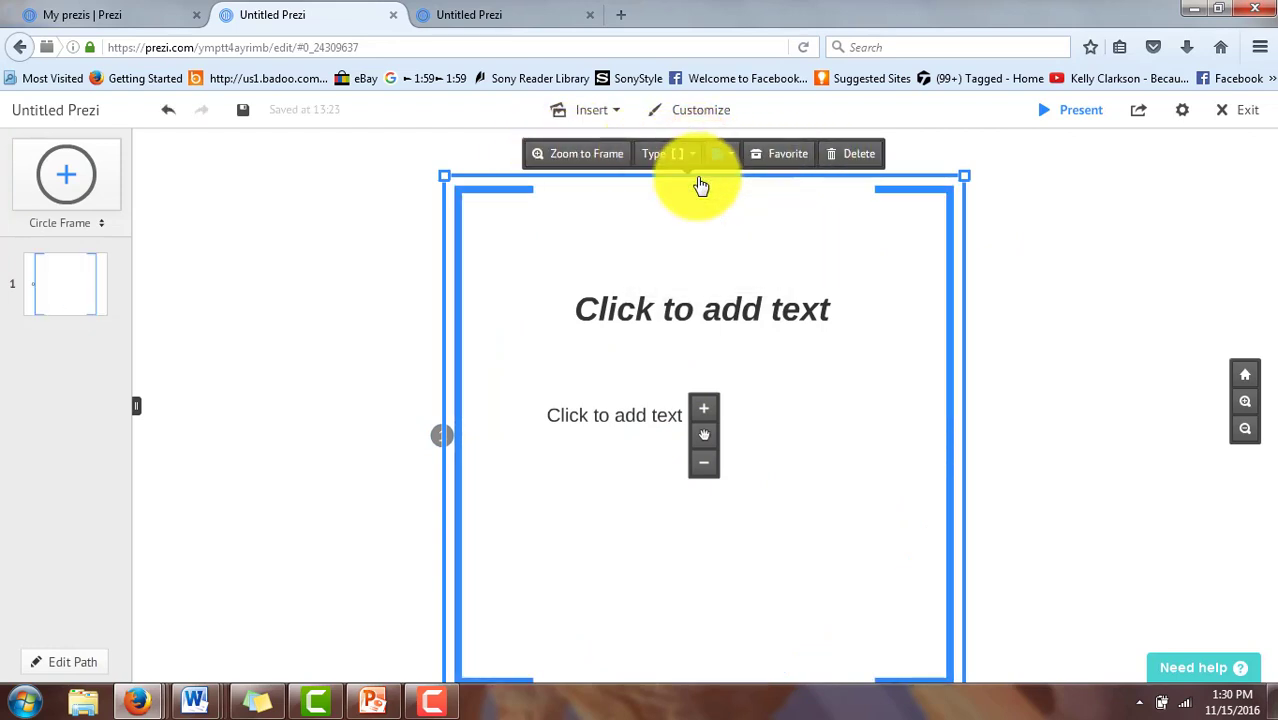
pyautogui.click(692, 162)
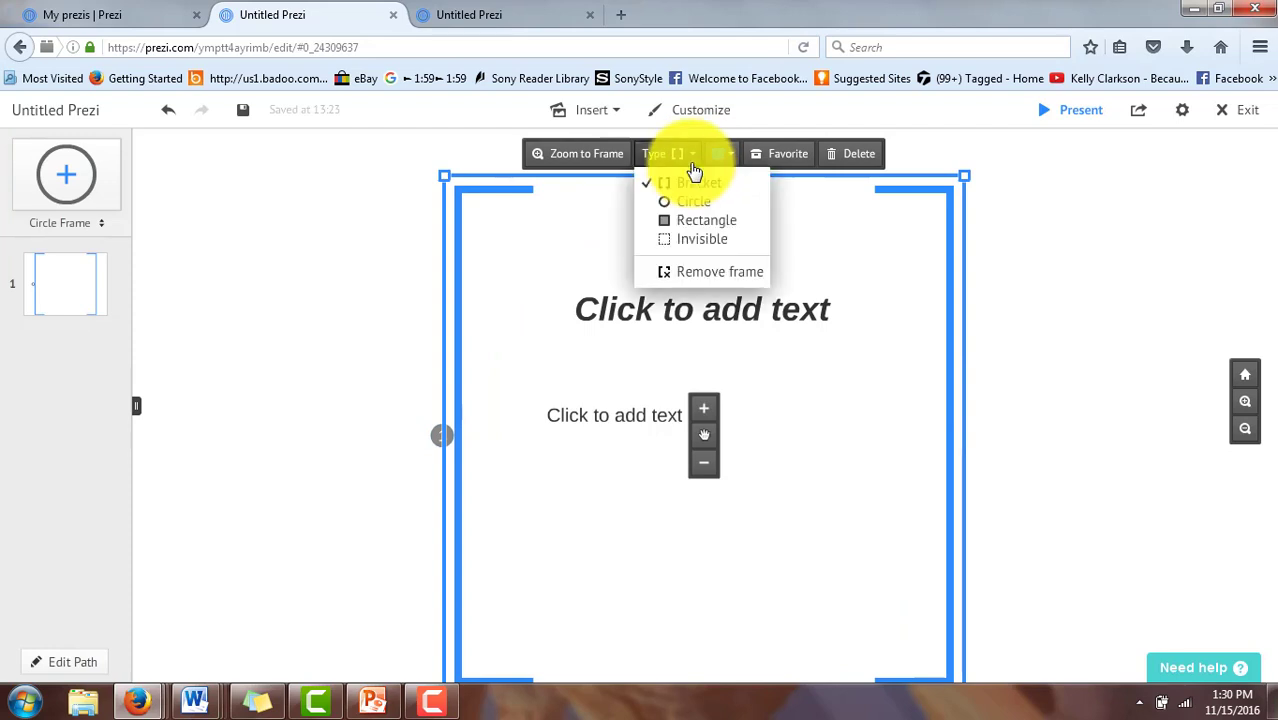
pyautogui.click(692, 221)
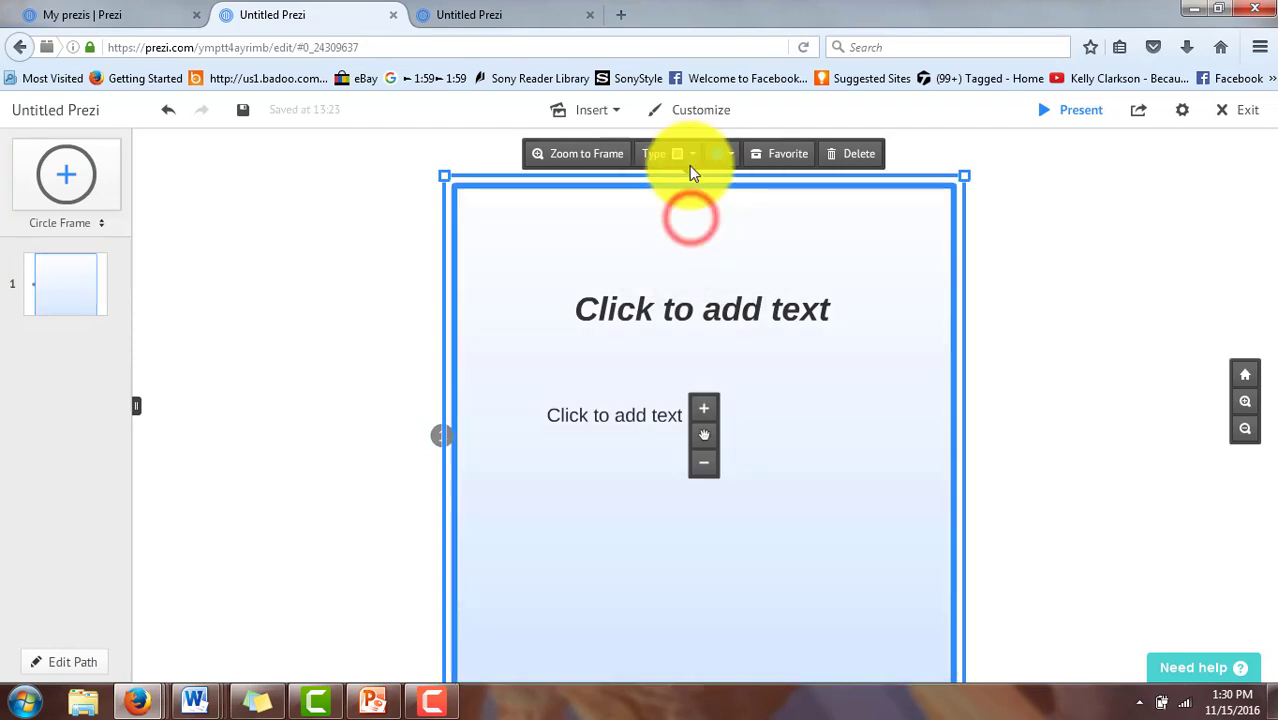
pyautogui.click(688, 156)
pyautogui.click(687, 240)
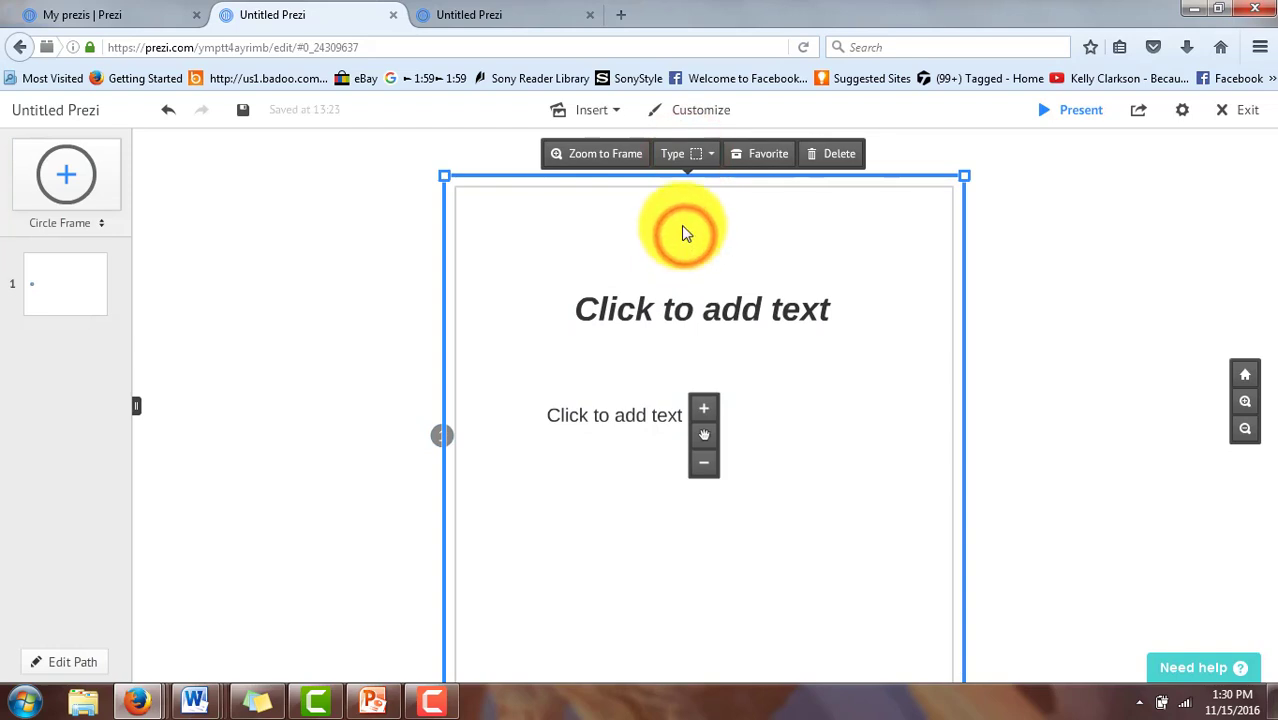
pyautogui.click(689, 158)
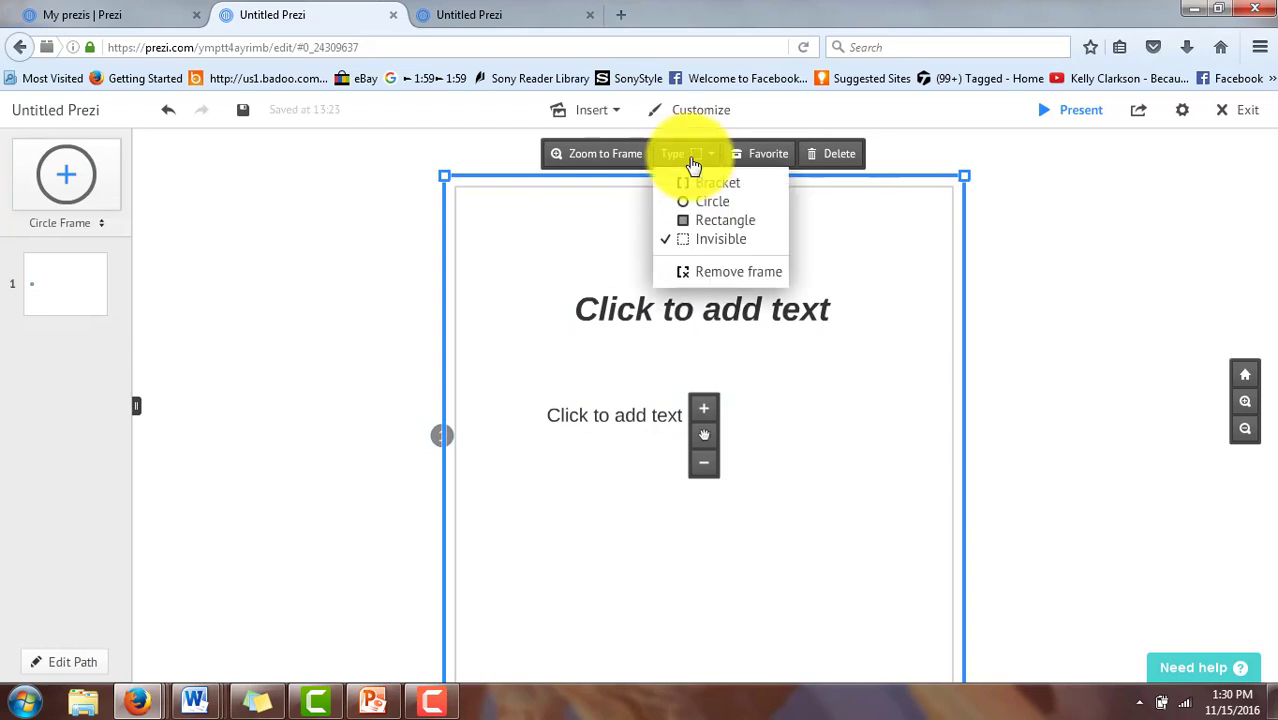
pyautogui.click(719, 219)
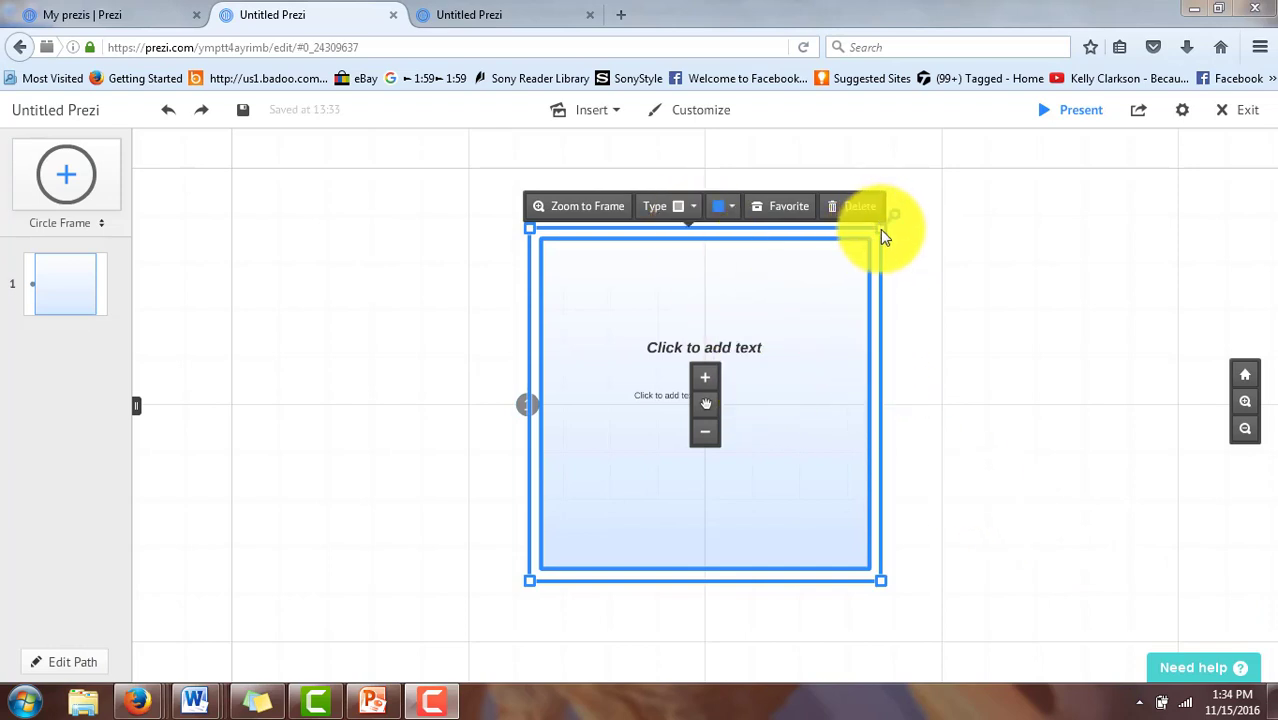
# - Scale the rectangle frame down slightly, and adjust its upper edge so the frame is taller than it is wide
pyautogui.moveTo(880, 229); pyautogui.dragTo(859, 248)
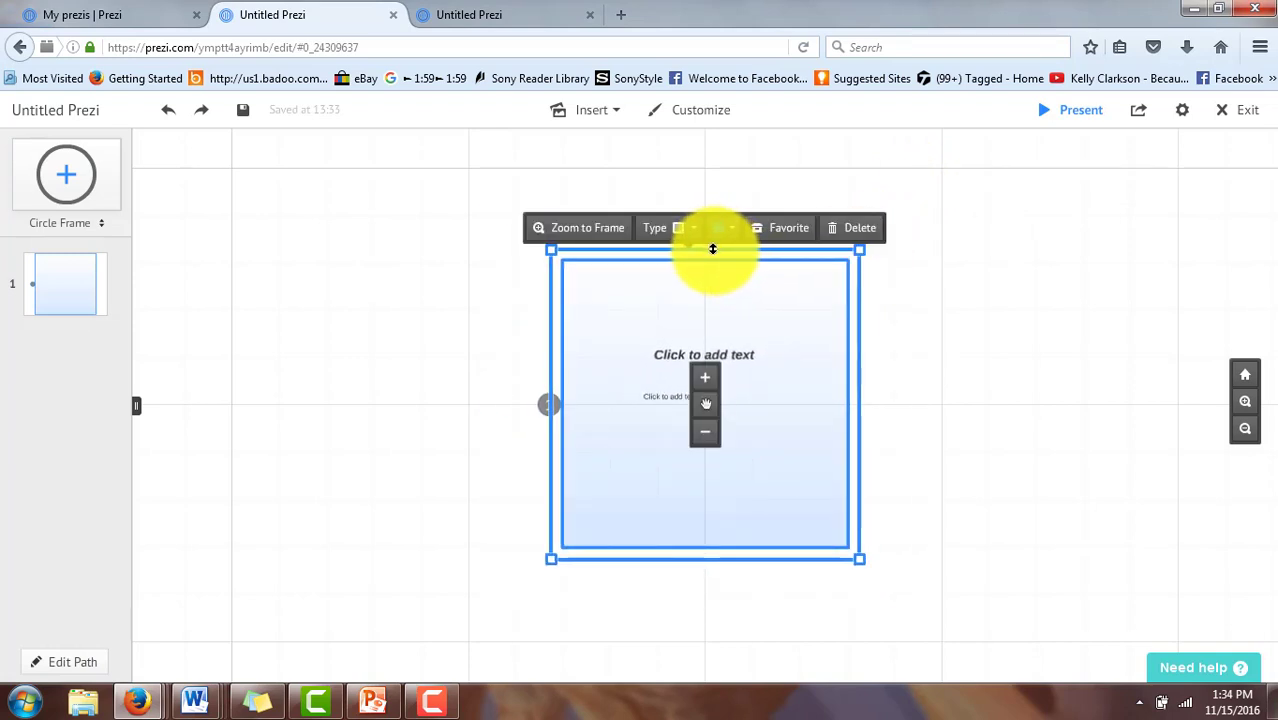
pyautogui.moveTo(712, 248); pyautogui.dragTo(716, 340)
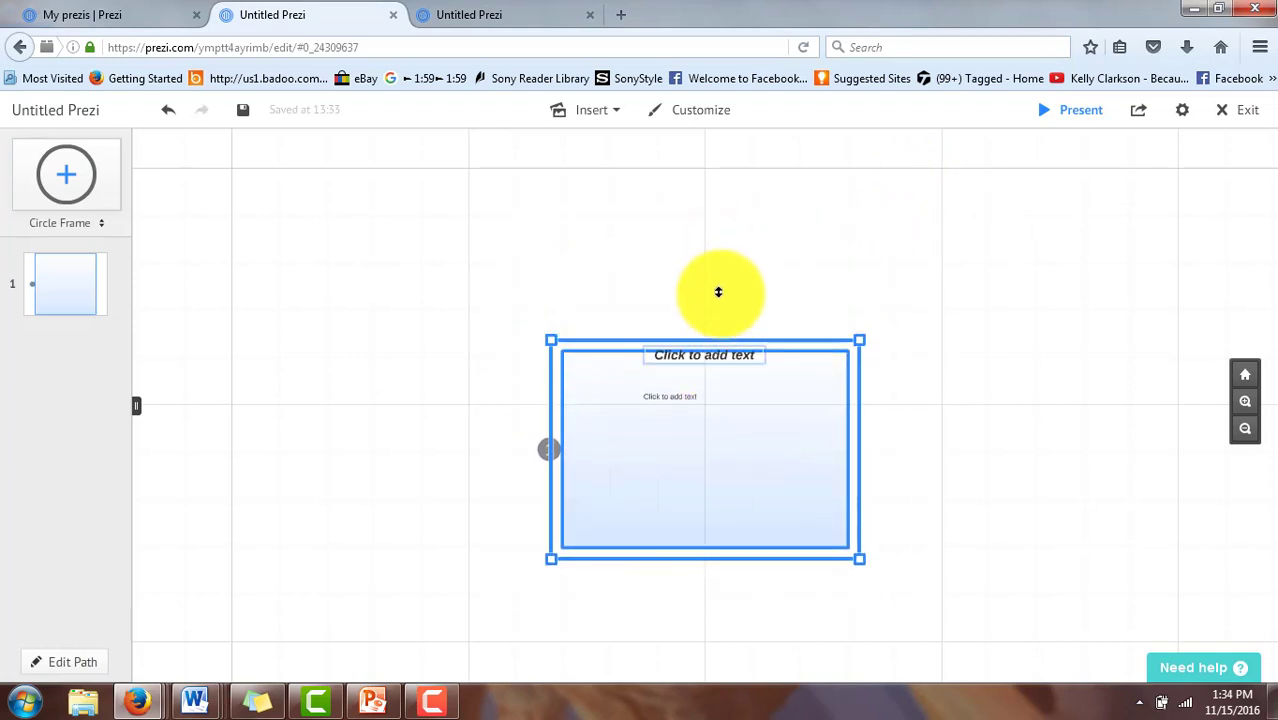
pyautogui.moveTo(718, 291); pyautogui.dragTo(725, 219)
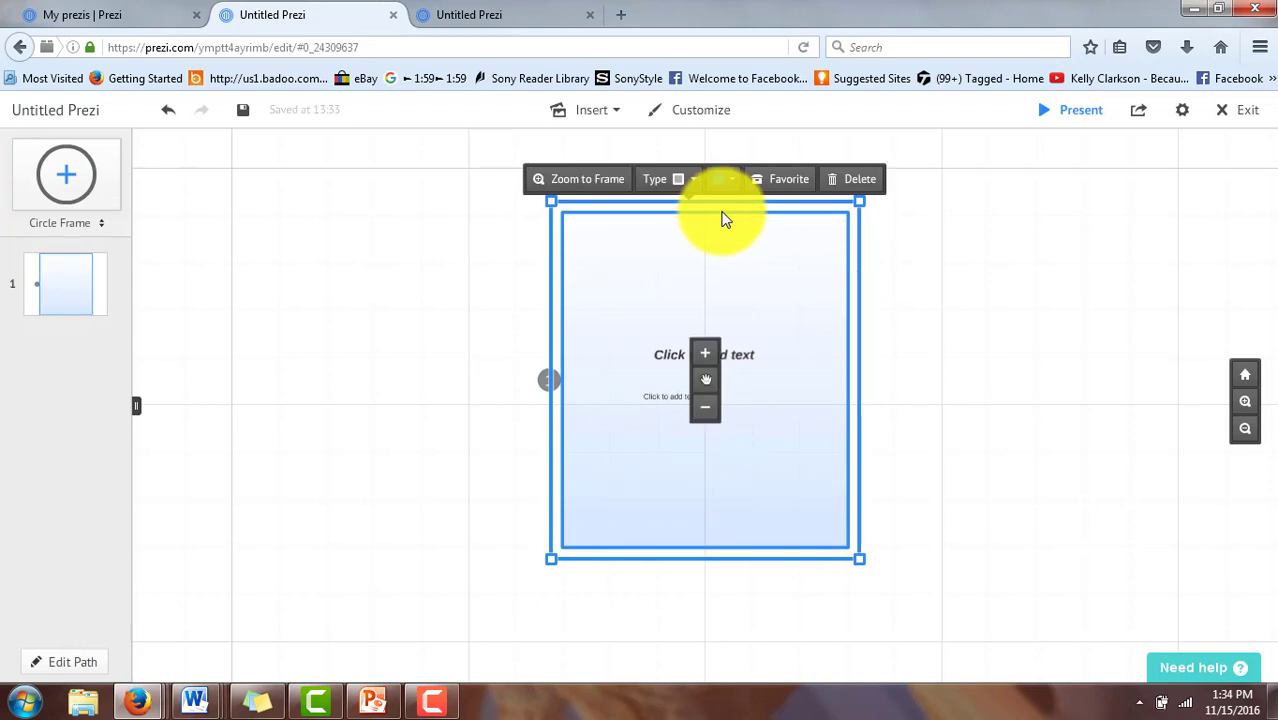
# - Enter "Solar System" in the heading placeholder of the rectangle frame
pyautogui.click(740, 369)
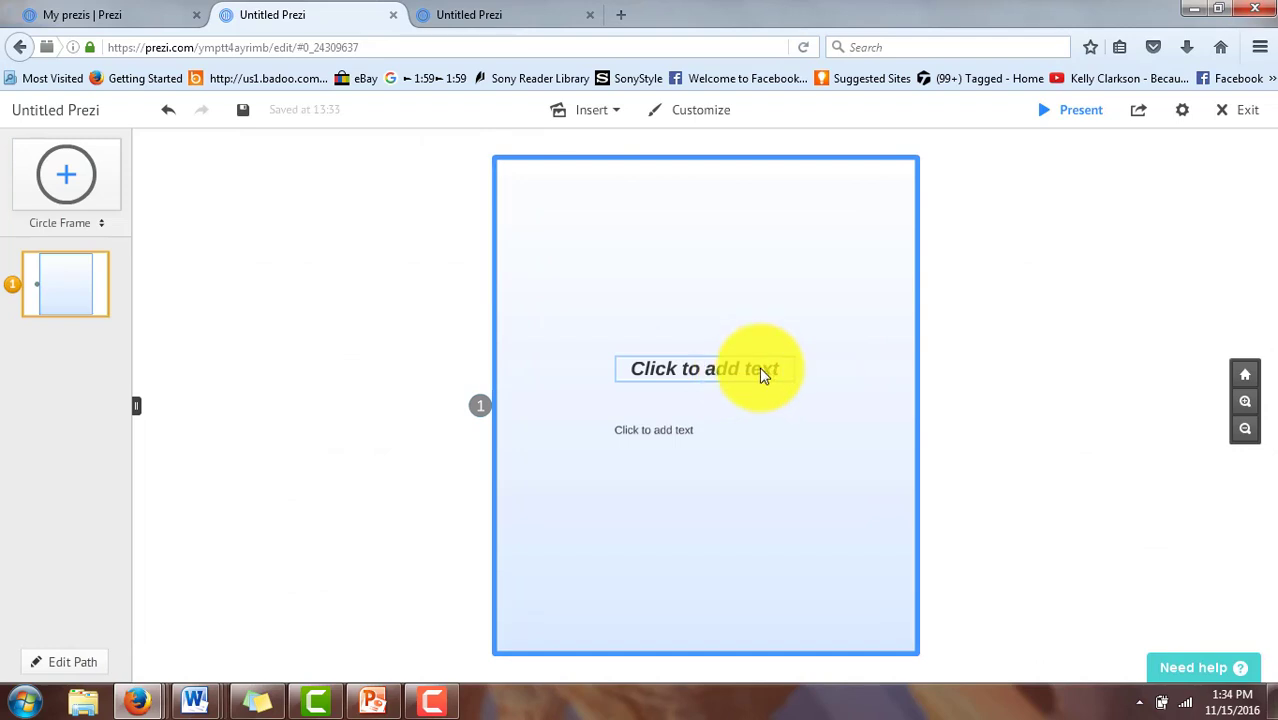
pyautogui.click(762, 372)
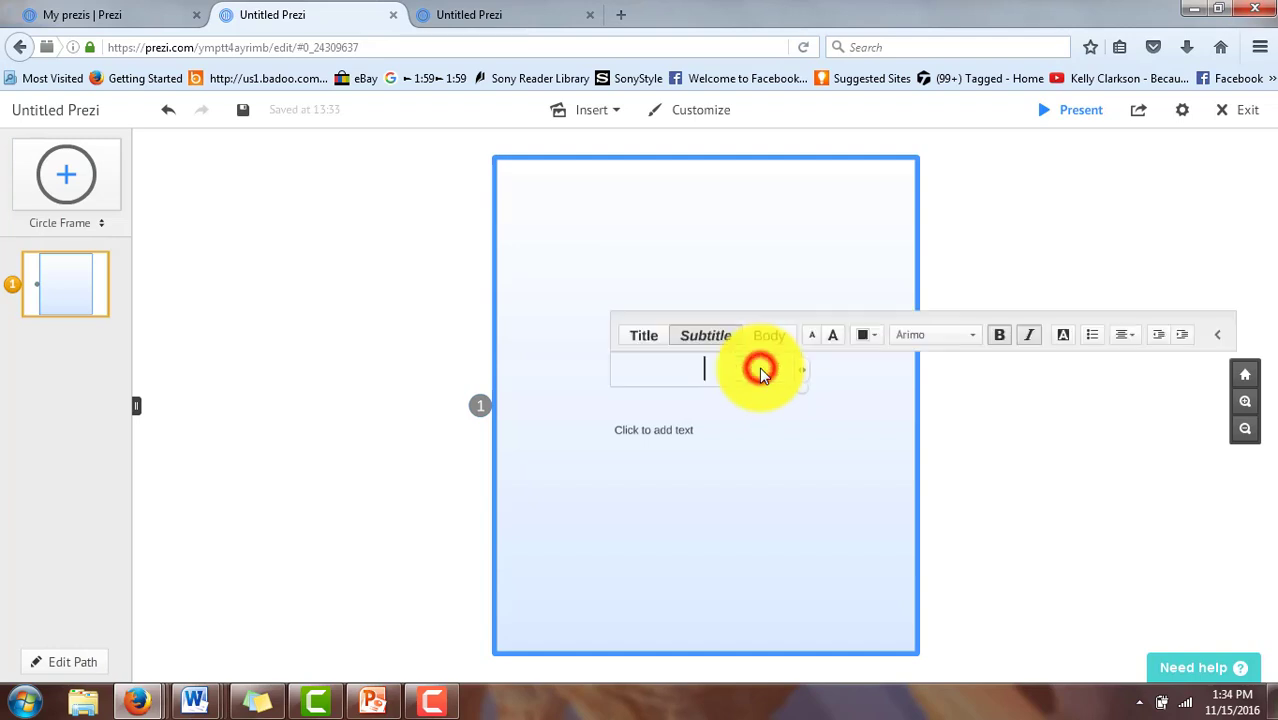
pyautogui.write('Sola')
pyautogui.press('BackSpace')
pyautogui.write('ar System')
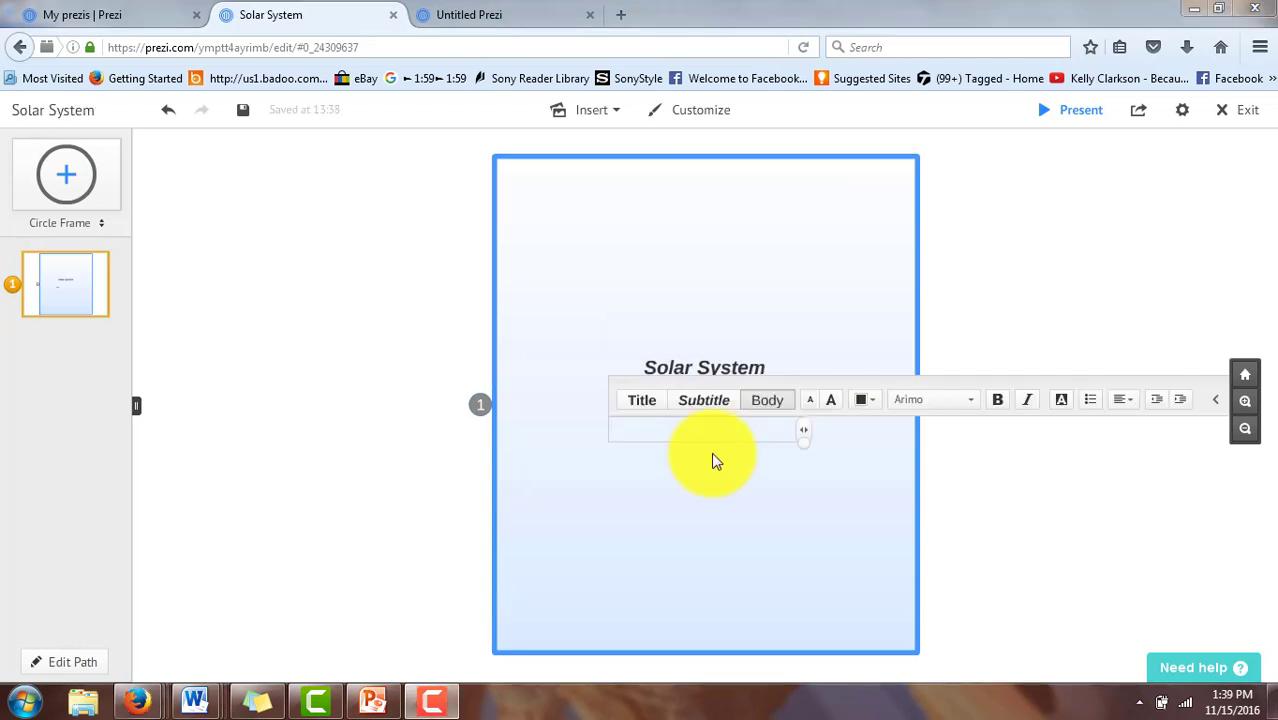
# - Enter "The Planets" in the body text placeholder below the Solar System heading
pyautogui.click(655, 428)
pyautogui.write('Br')
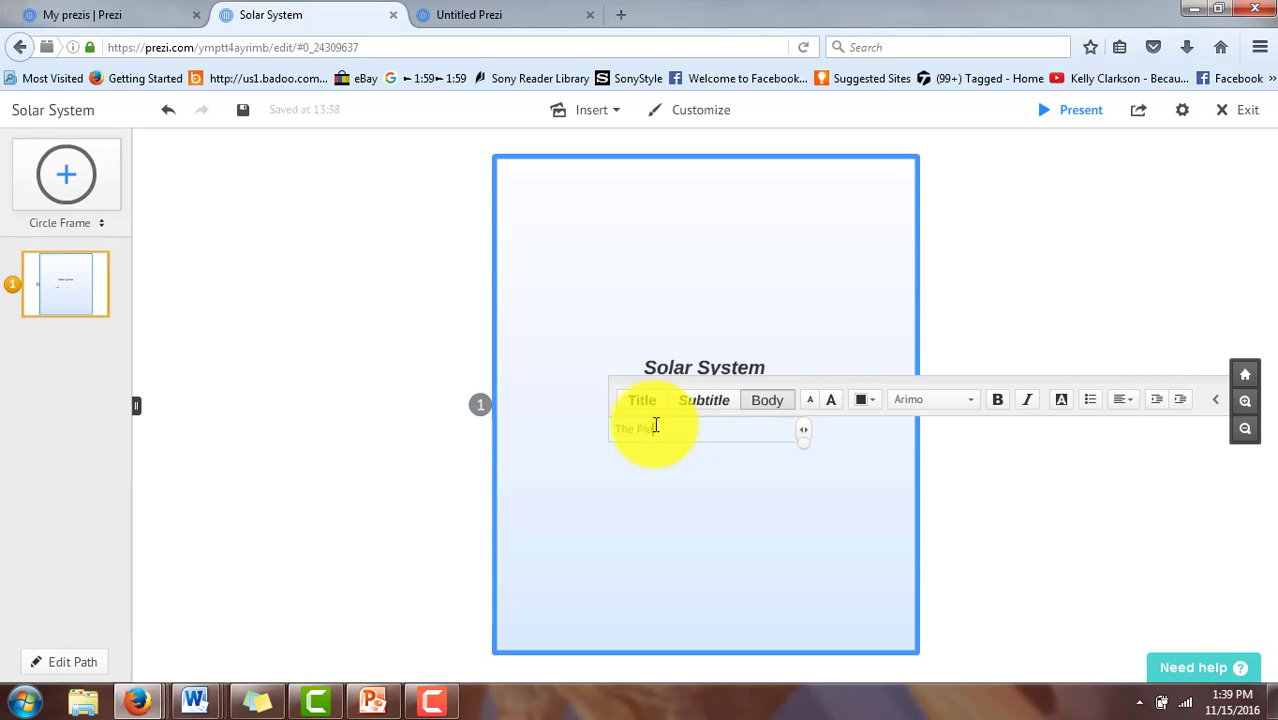
pyautogui.click(787, 471)
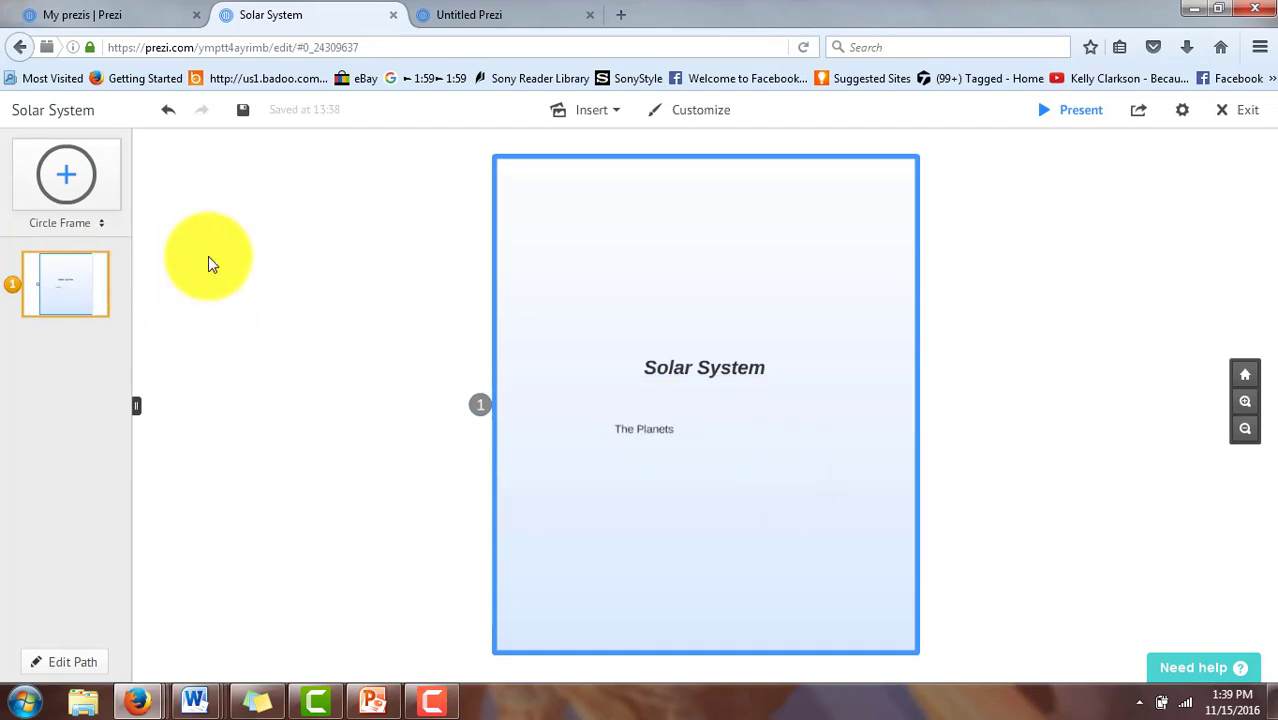
# - Add a circle frame to the left of the Solar System frame, and review the frame types available for new frames
pyautogui.click(72, 182)
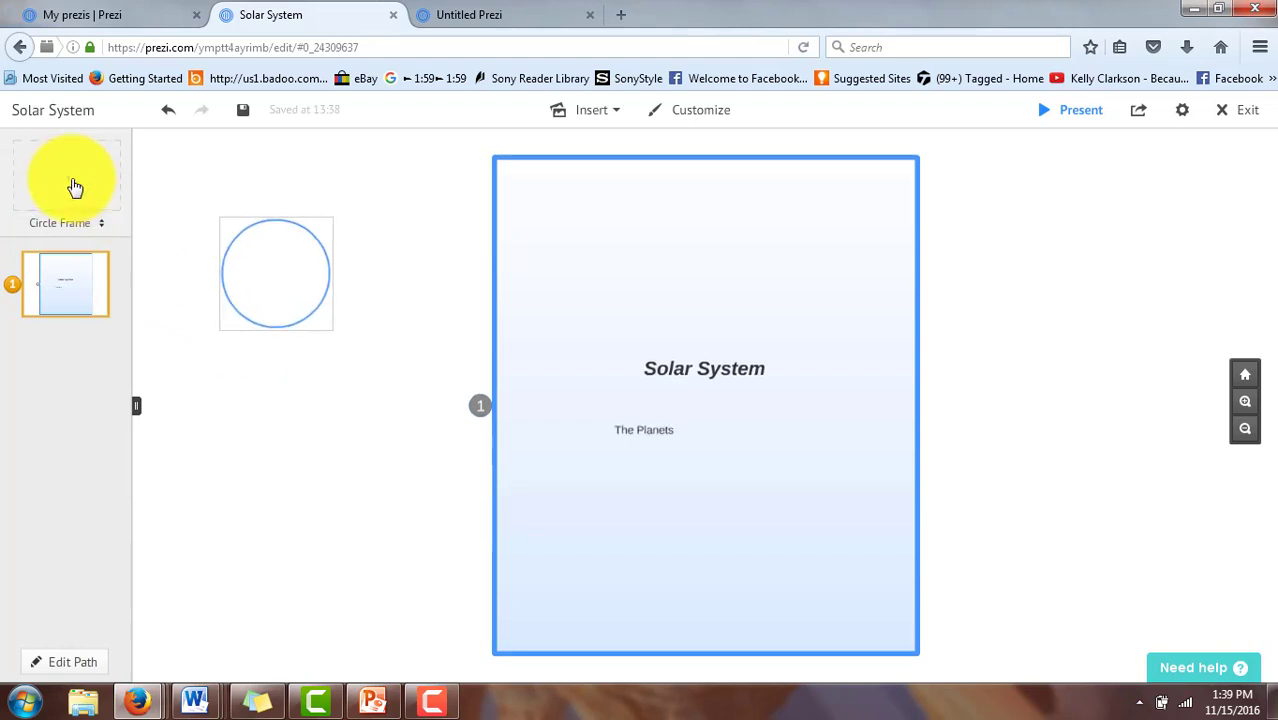
pyautogui.click(320, 264)
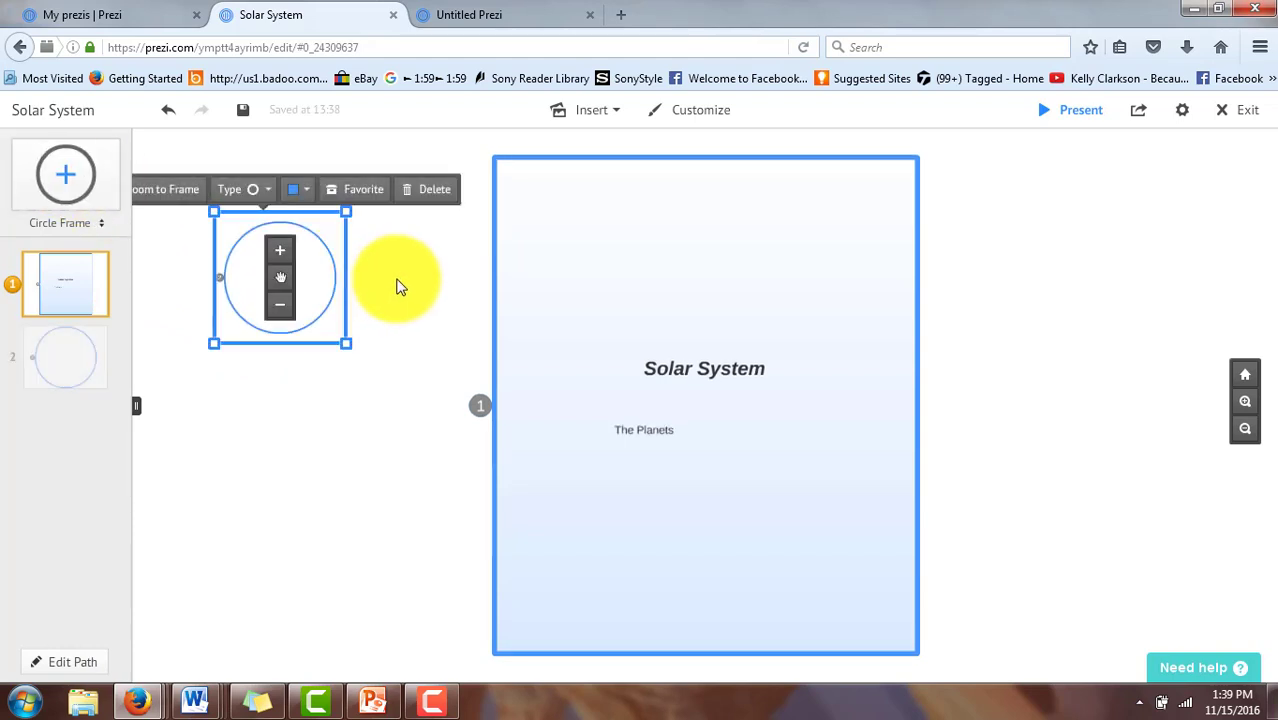
pyautogui.click(88, 226)
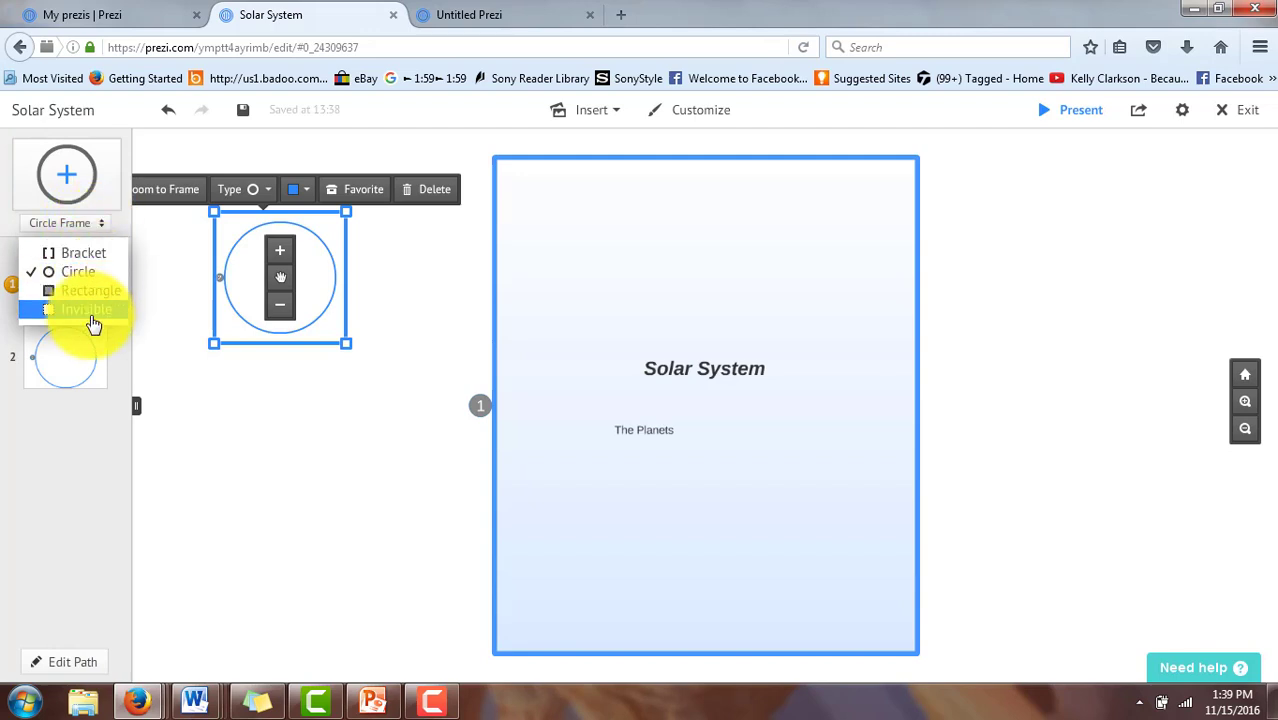
pyautogui.click(107, 229)
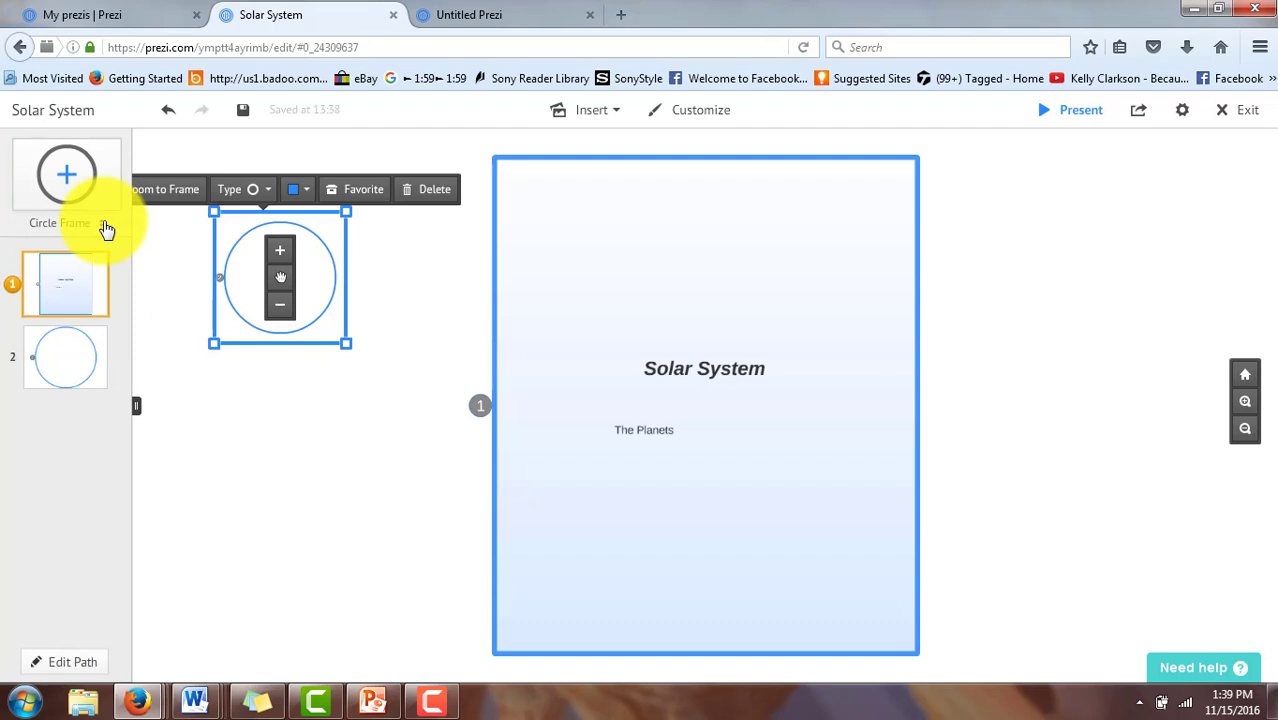
# - View the new circle frame up close, and return to the overview showing it beside the Solar System frame
pyautogui.click(320, 249)
pyautogui.click(281, 258)
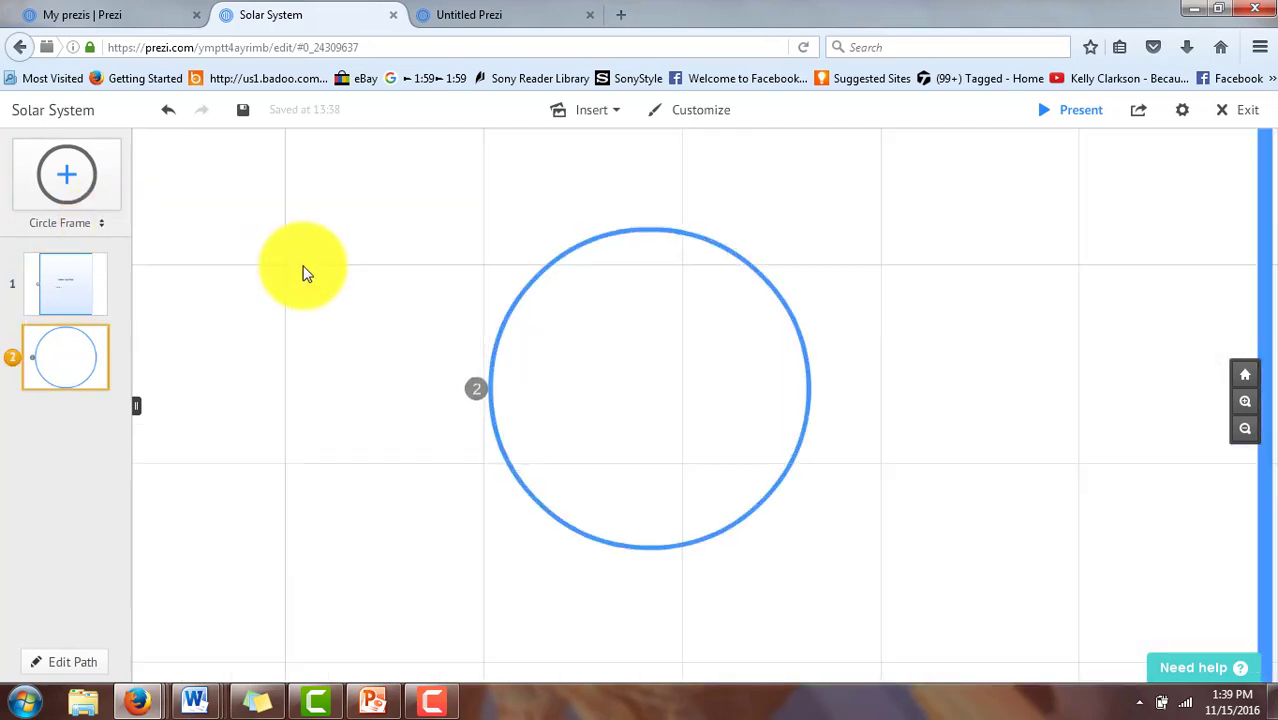
pyautogui.click(1246, 376)
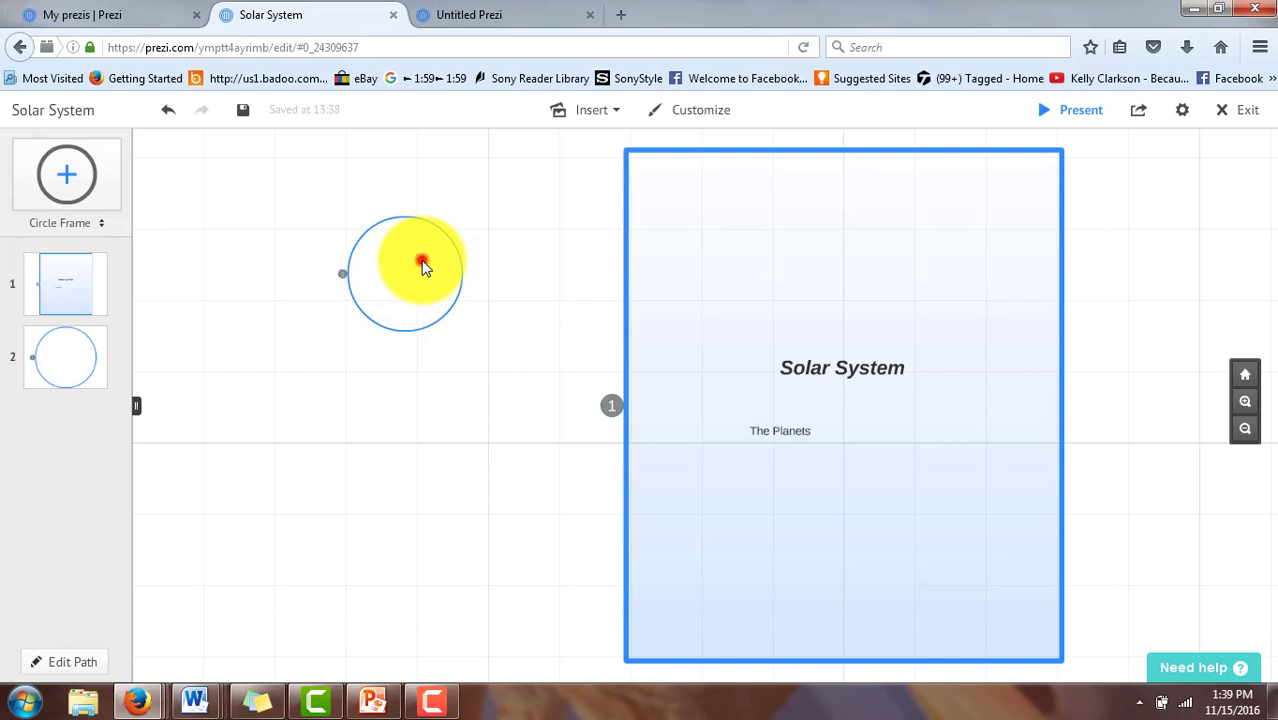
pyautogui.moveTo(421, 265); pyautogui.dragTo(486, 262)
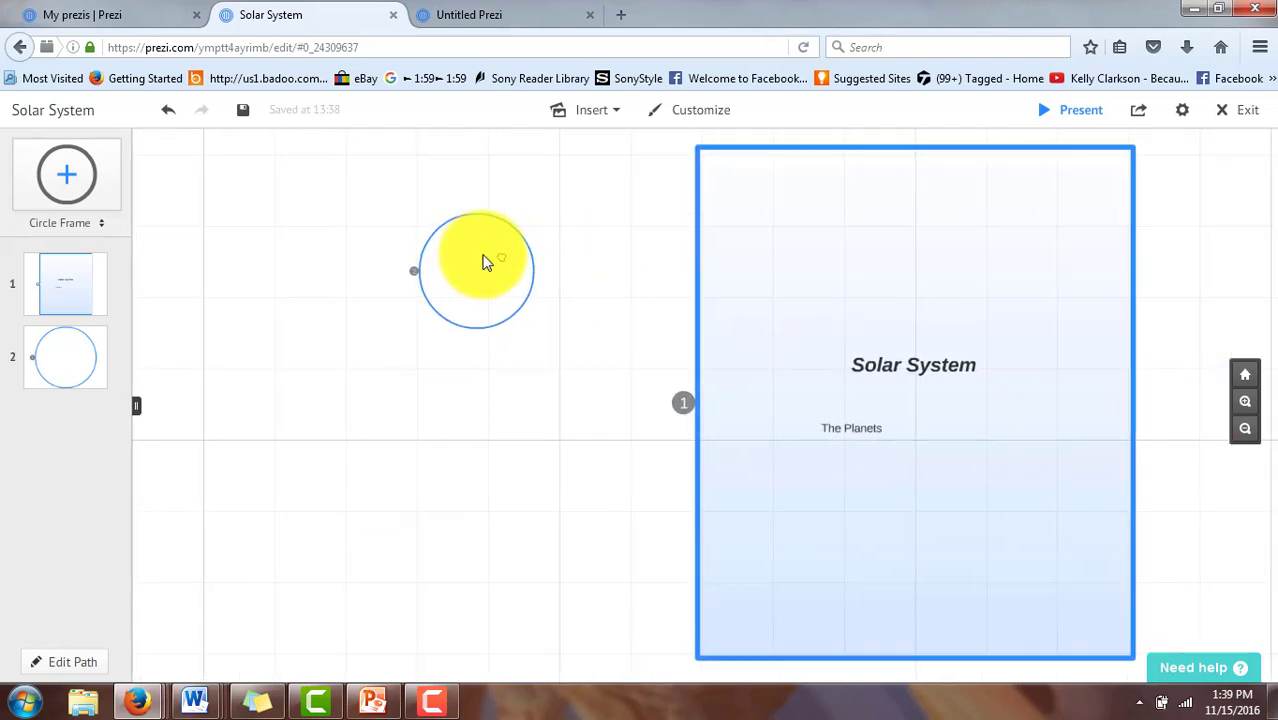
pyautogui.click(471, 322)
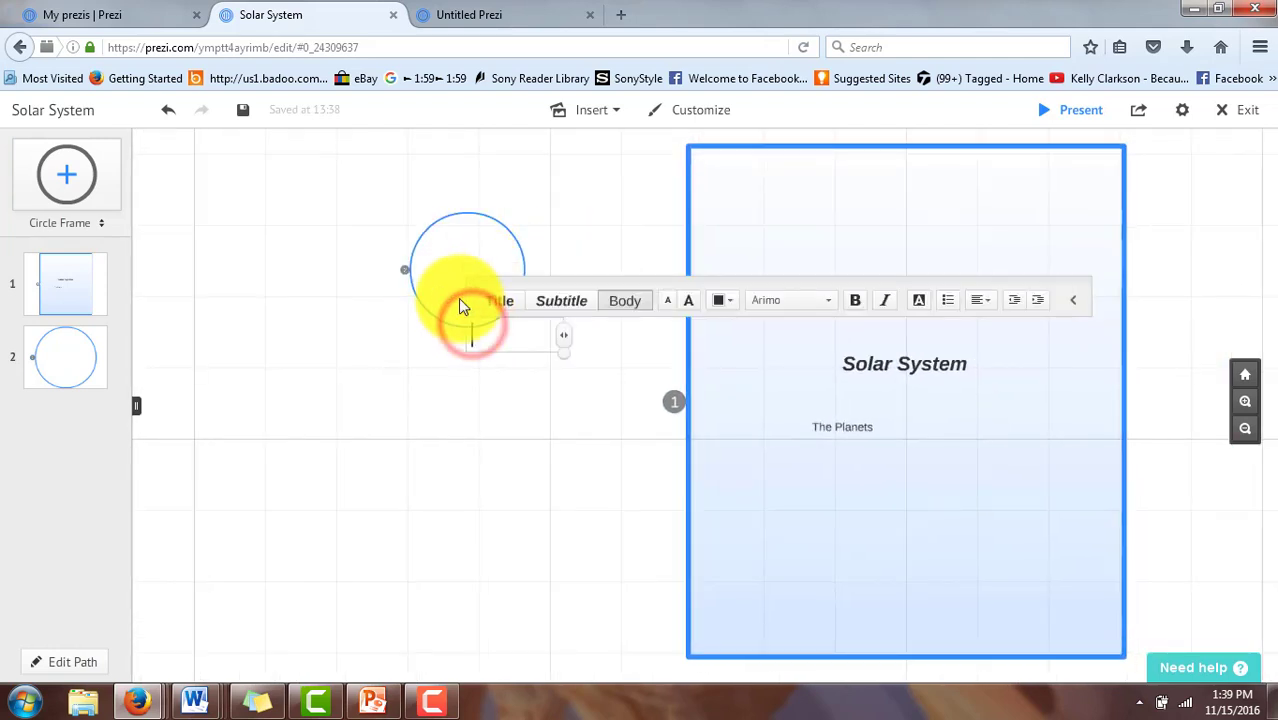
pyautogui.click(436, 285)
pyautogui.click(408, 258)
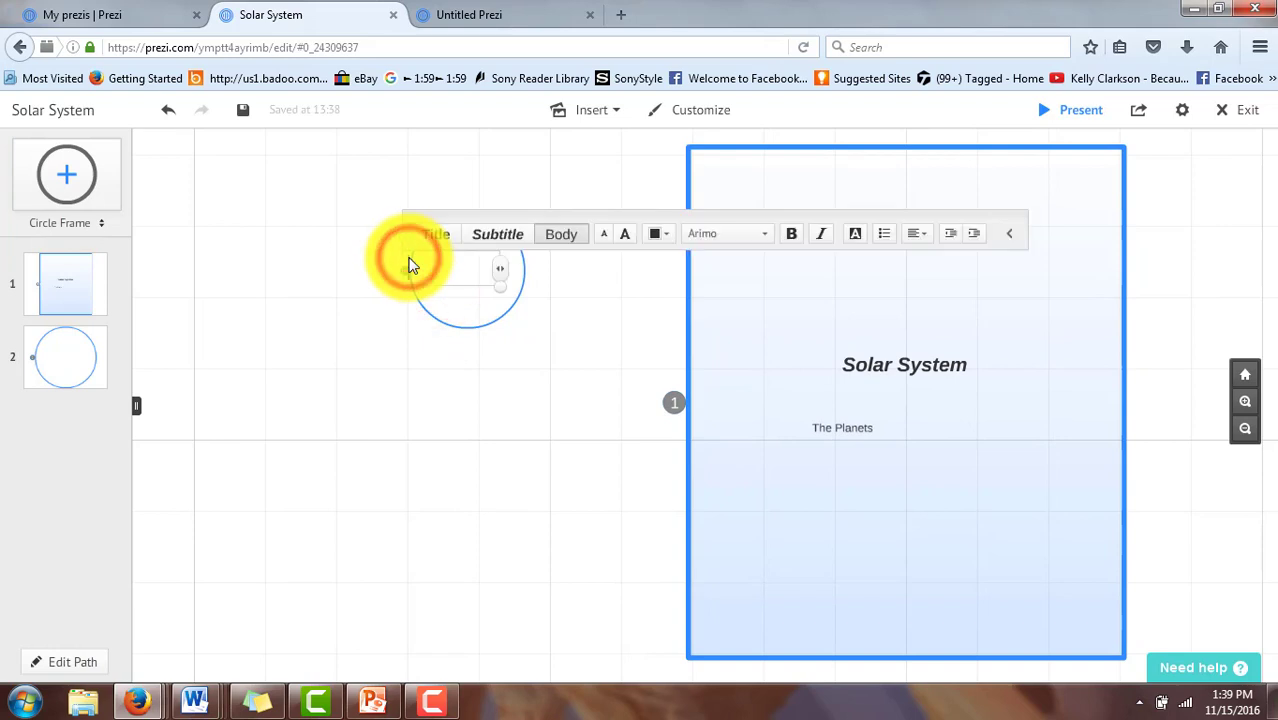
pyautogui.click(433, 314)
pyautogui.click(428, 315)
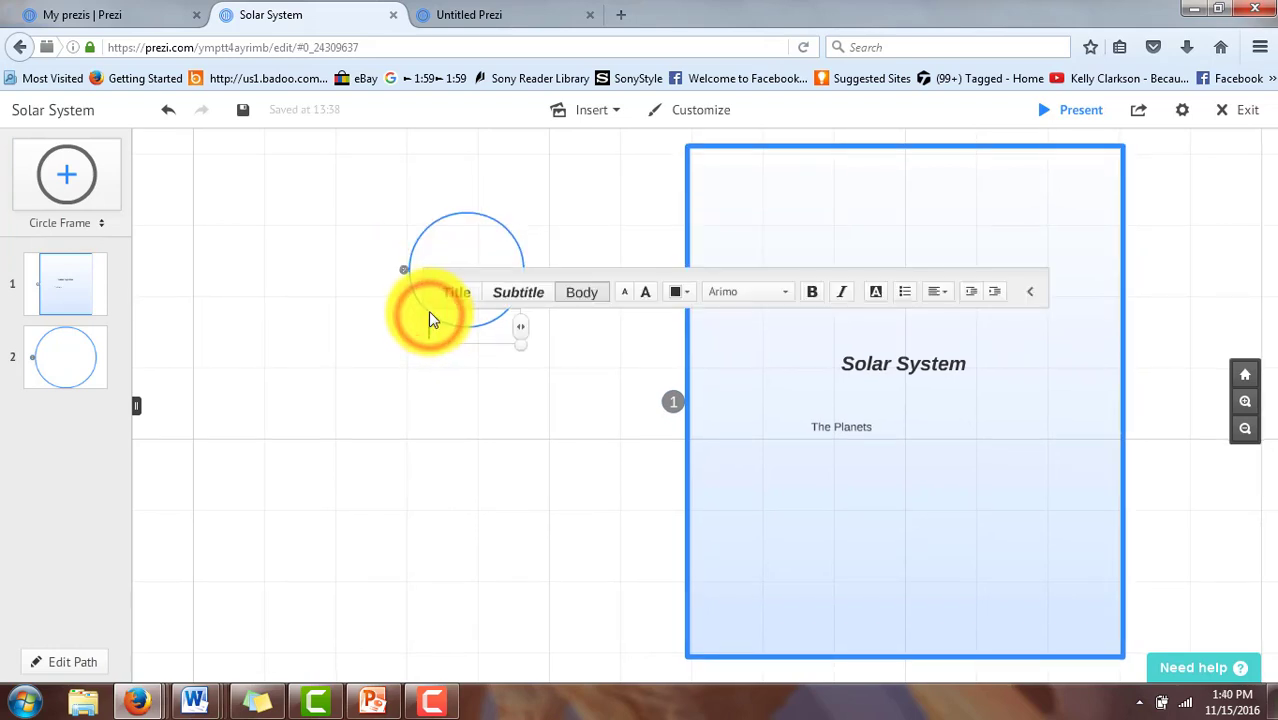
pyautogui.click(428, 244)
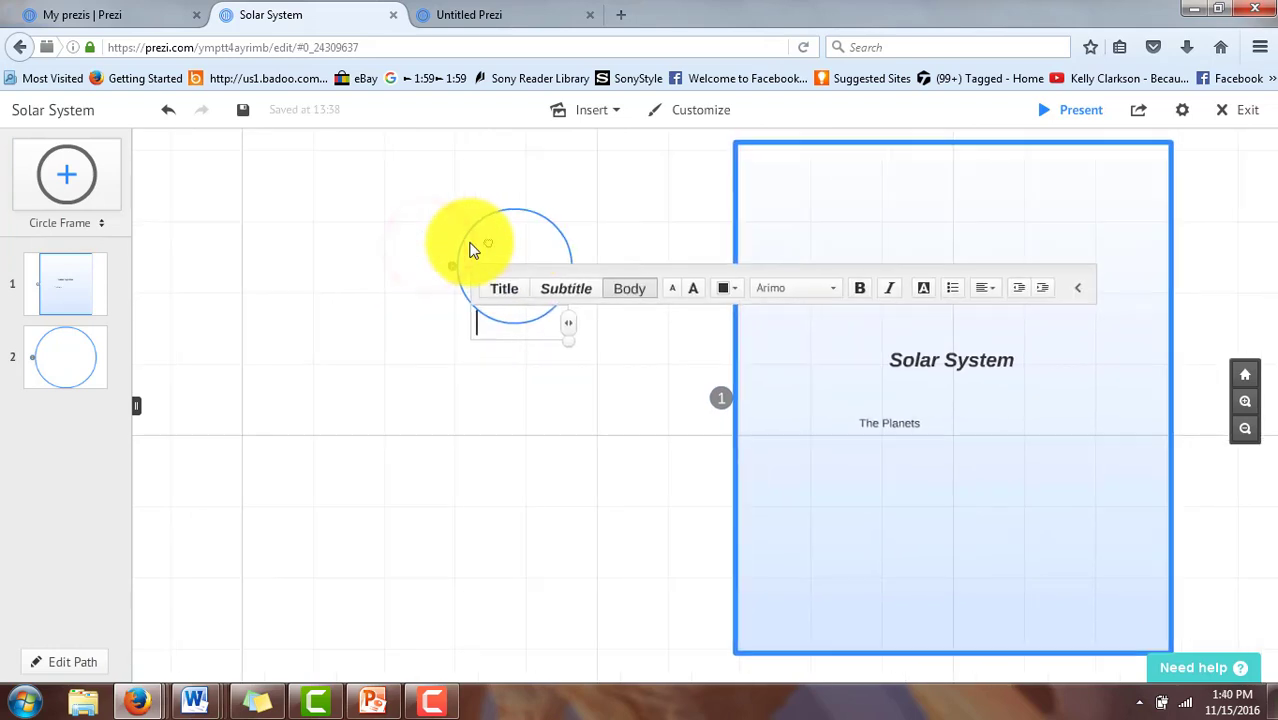
# - Move the circle frame into the upper-left corner of the Solar System frame
pyautogui.click(474, 218)
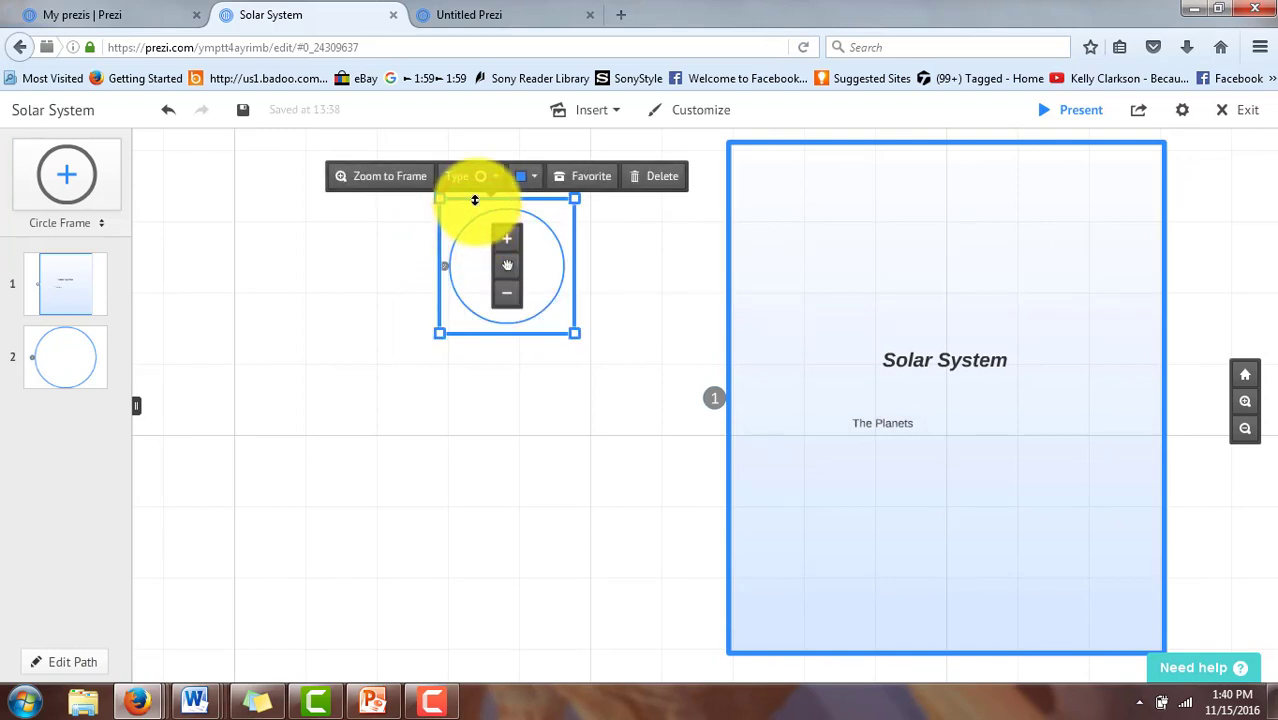
pyautogui.moveTo(477, 210); pyautogui.dragTo(774, 180)
pyautogui.click(785, 209)
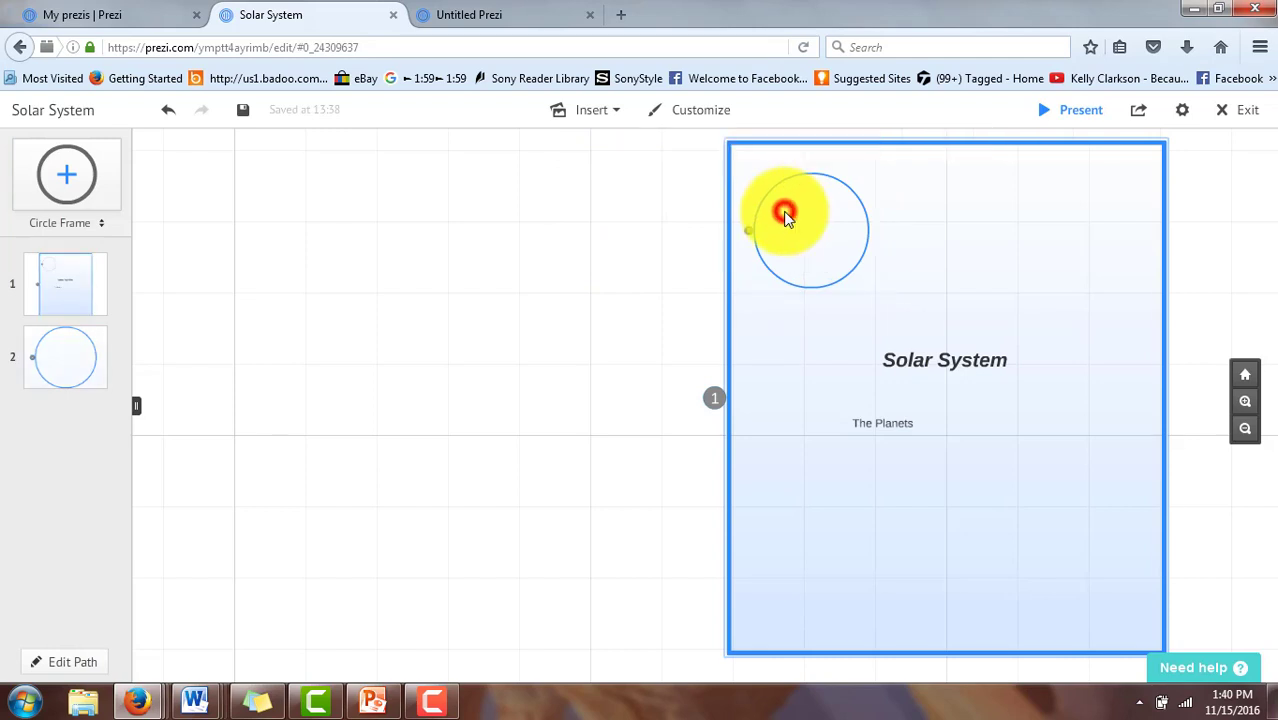
pyautogui.click(801, 256)
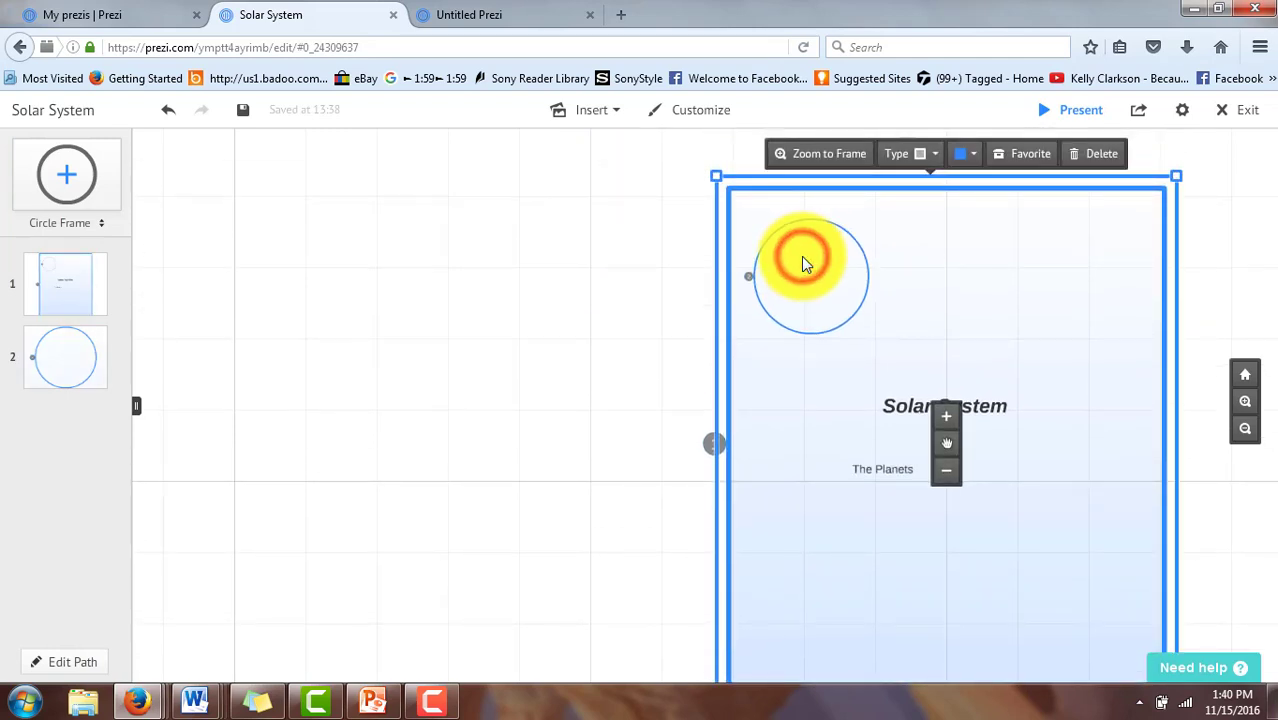
pyautogui.click(588, 242)
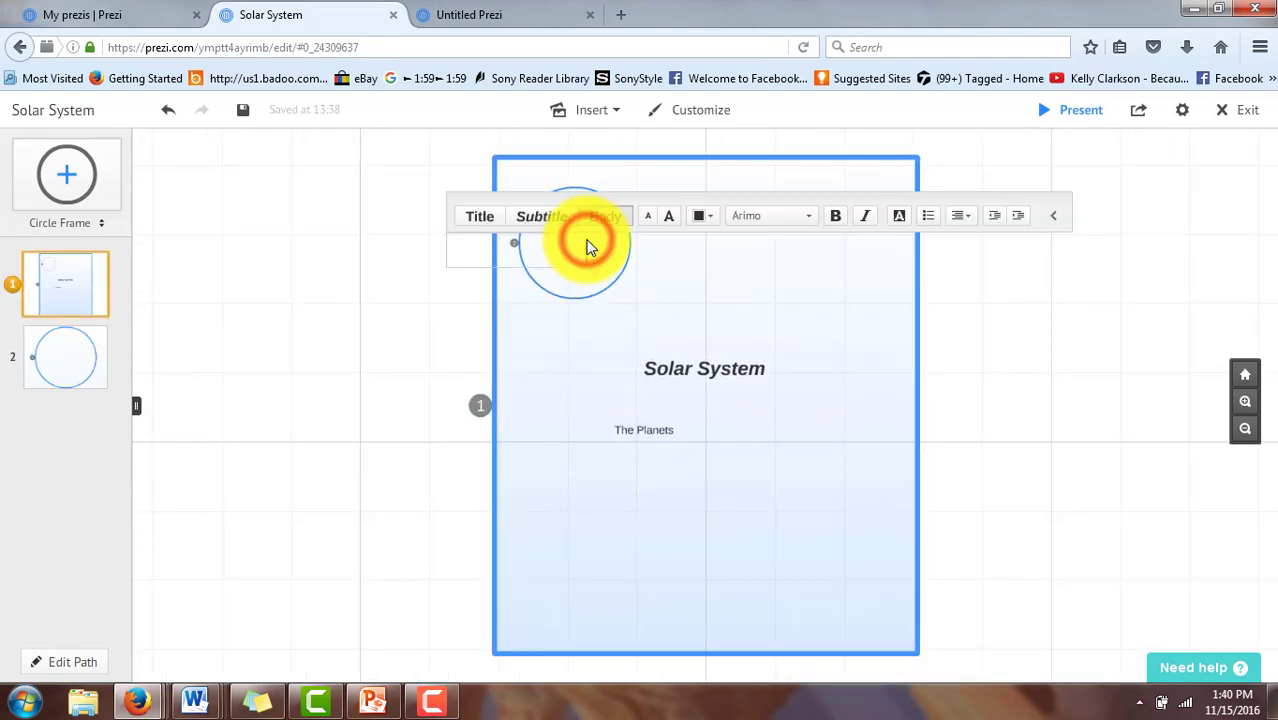
pyautogui.click(589, 287)
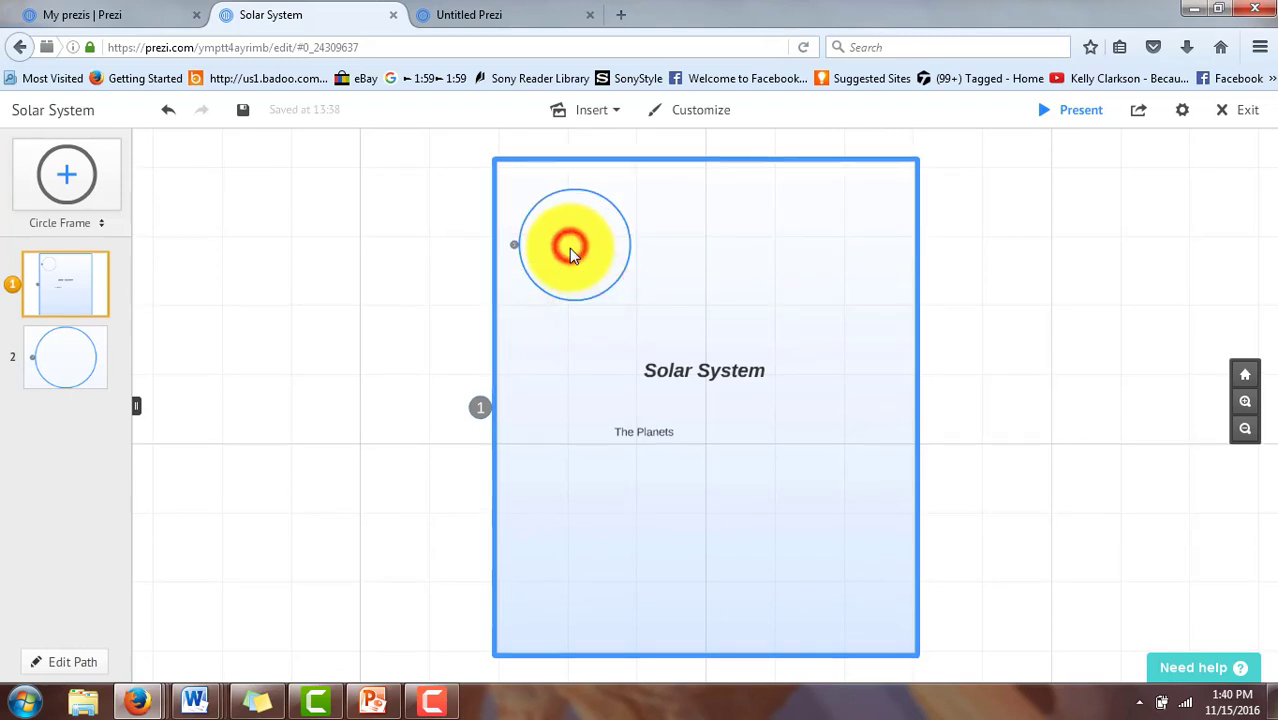
pyautogui.click(552, 220)
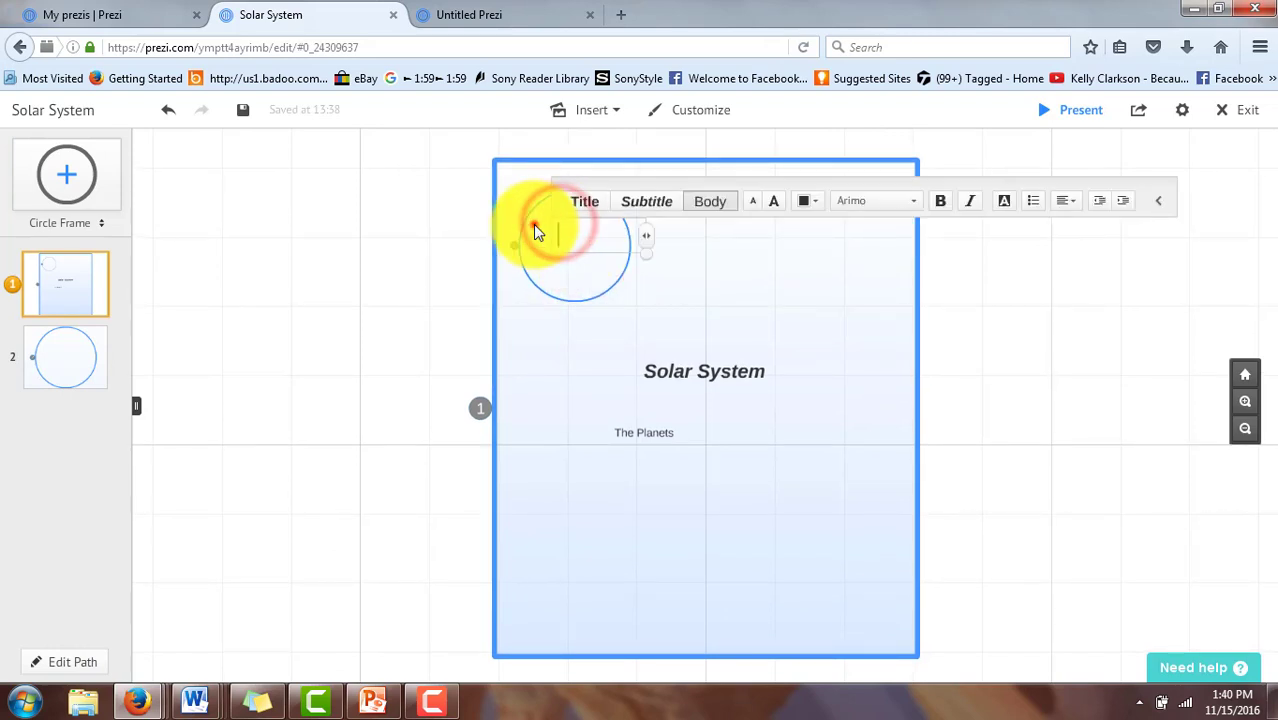
pyautogui.click(528, 228)
# - Add the body text "Mercury" in the upper part of the circle frame
pyautogui.click(518, 245)
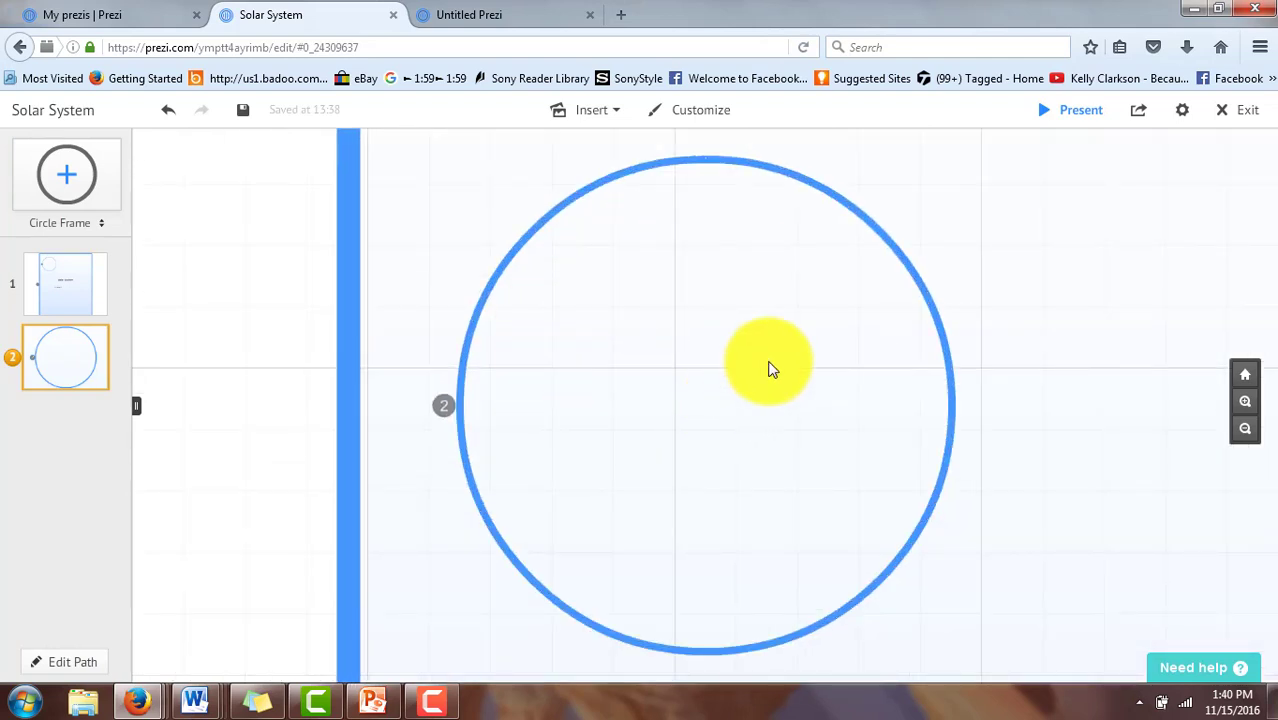
pyautogui.click(601, 320)
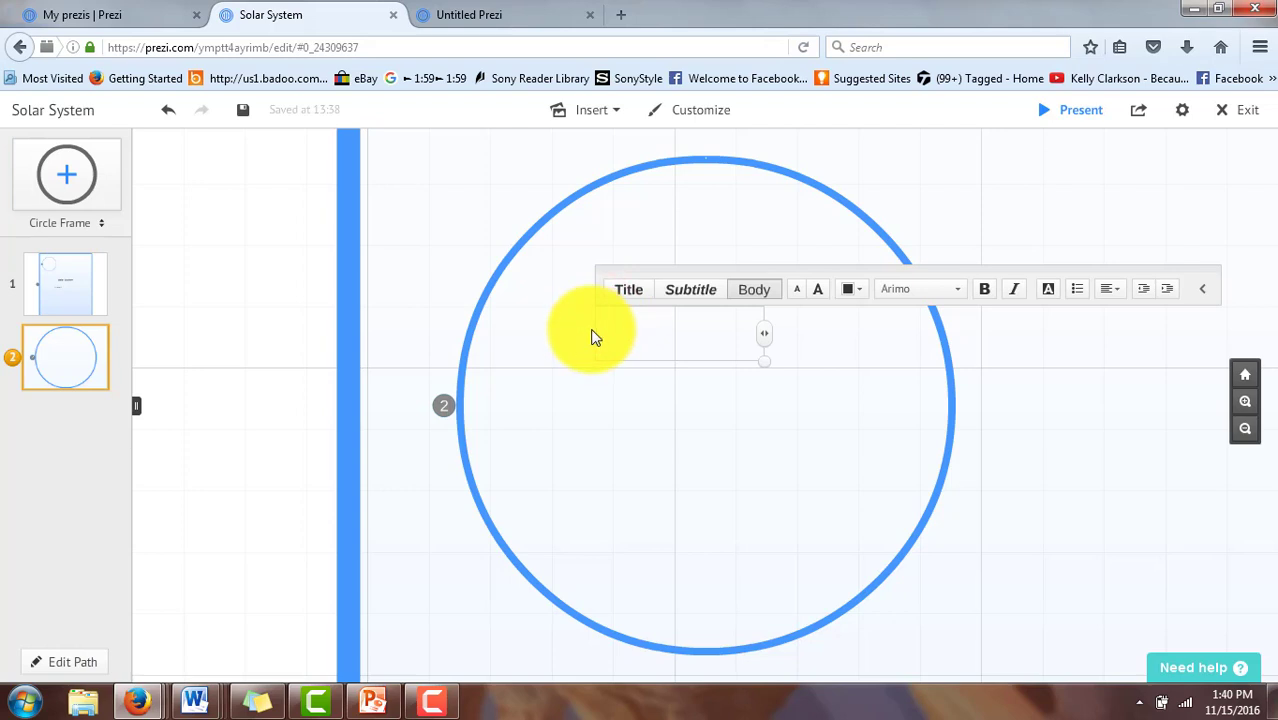
pyautogui.moveTo(595, 330); pyautogui.dragTo(580, 327)
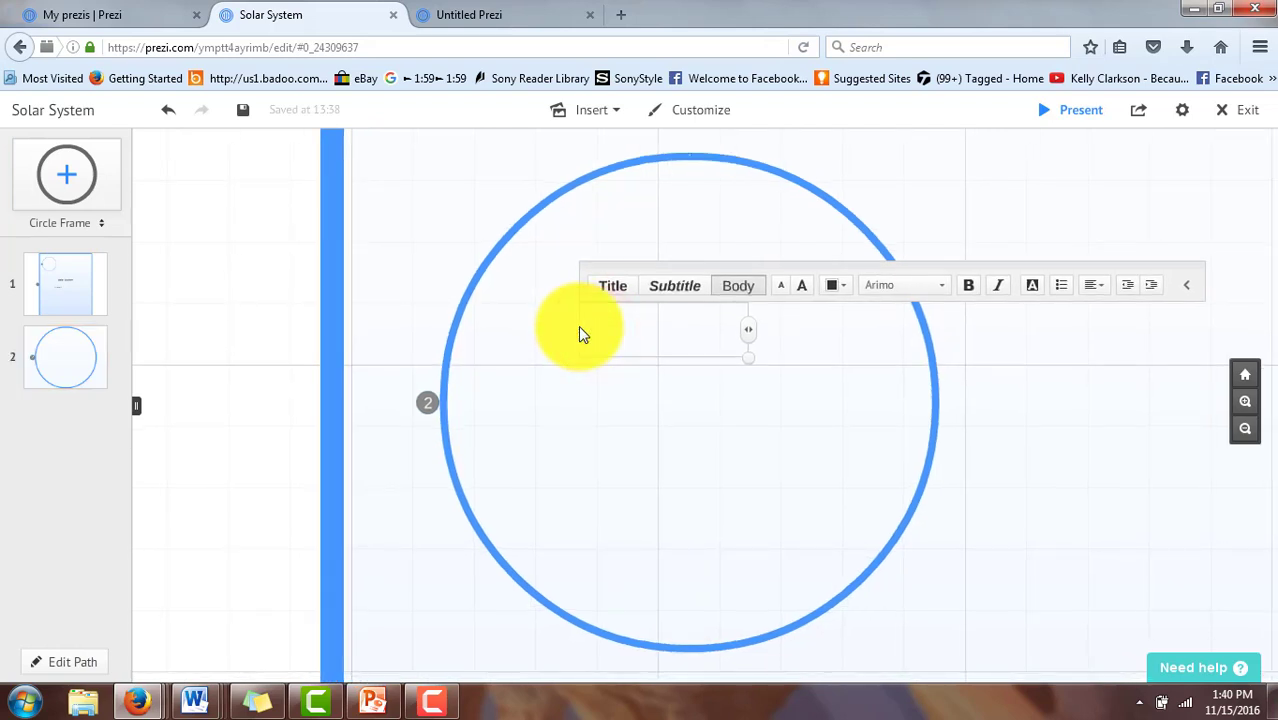
pyautogui.write('Mercury')
pyautogui.click(669, 415)
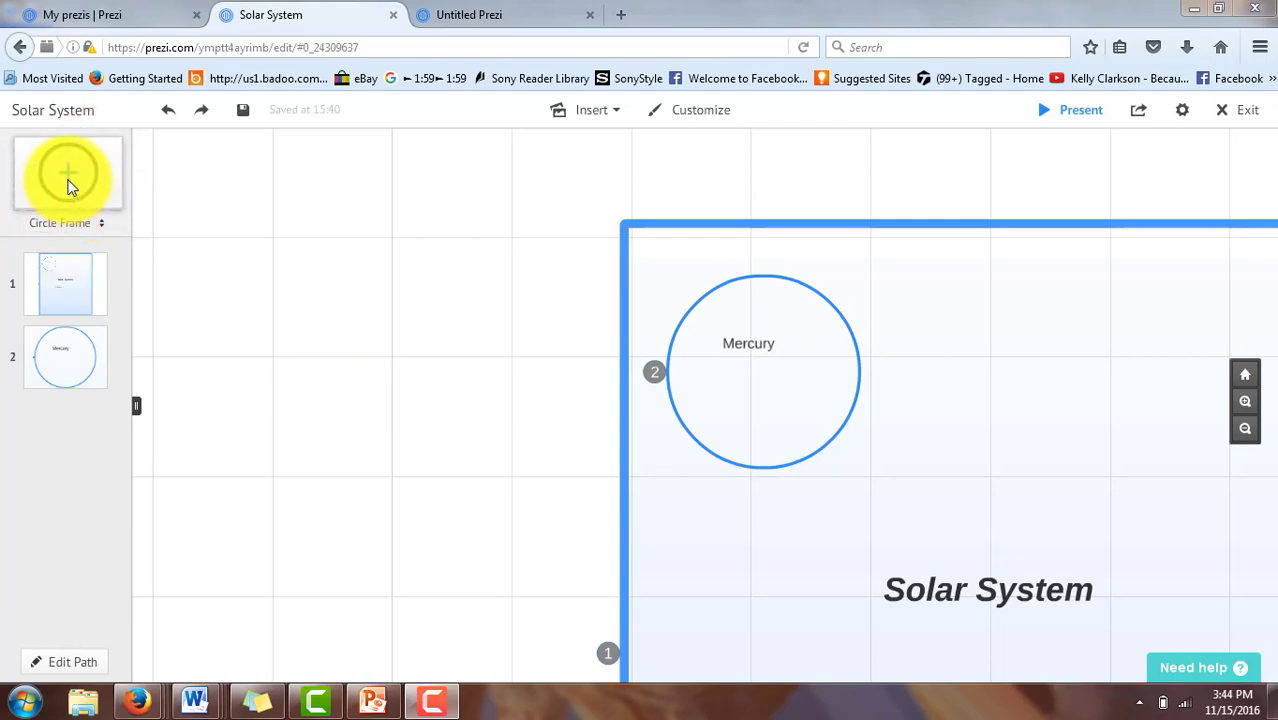
# - Add a second, smaller circle frame inside the Mercury circle, just below the Mercury label
pyautogui.moveTo(68, 185); pyautogui.dragTo(760, 410)
pyautogui.click(760, 410)
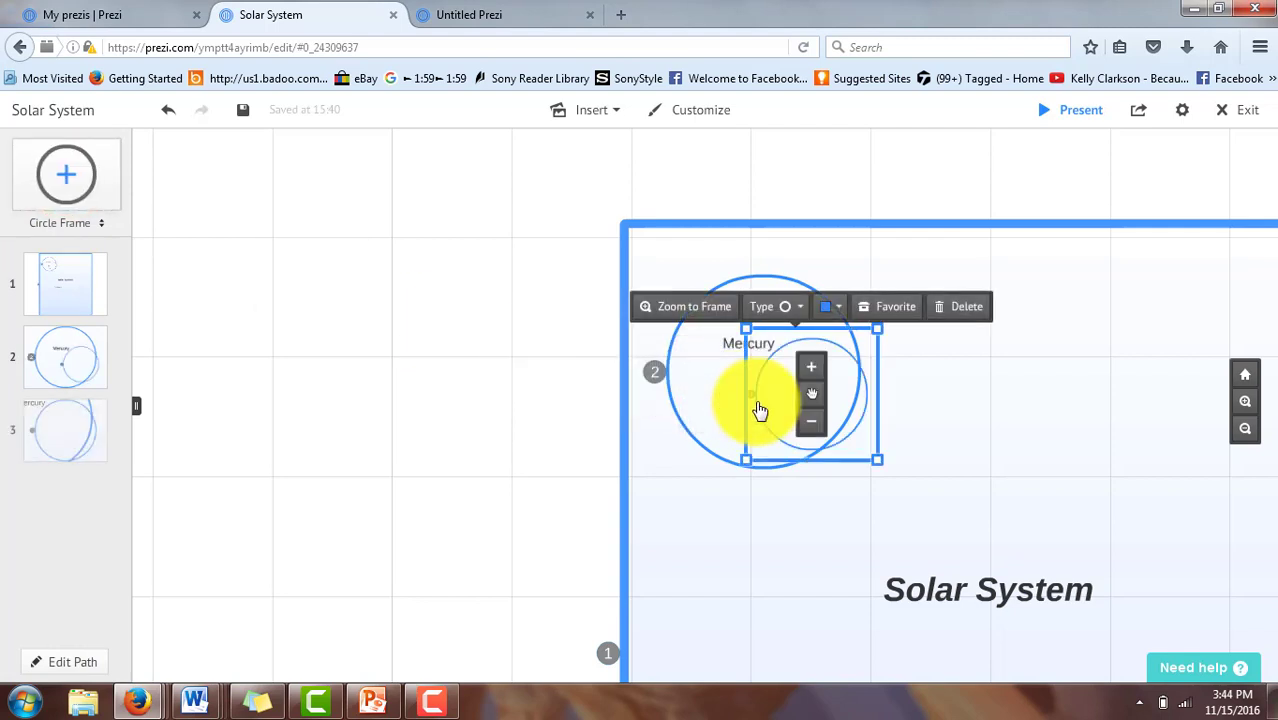
pyautogui.click(762, 402)
pyautogui.moveTo(733, 412); pyautogui.dragTo(713, 414)
# - Add the body text "Venus" inside the smaller circle frame
pyautogui.click(712, 422)
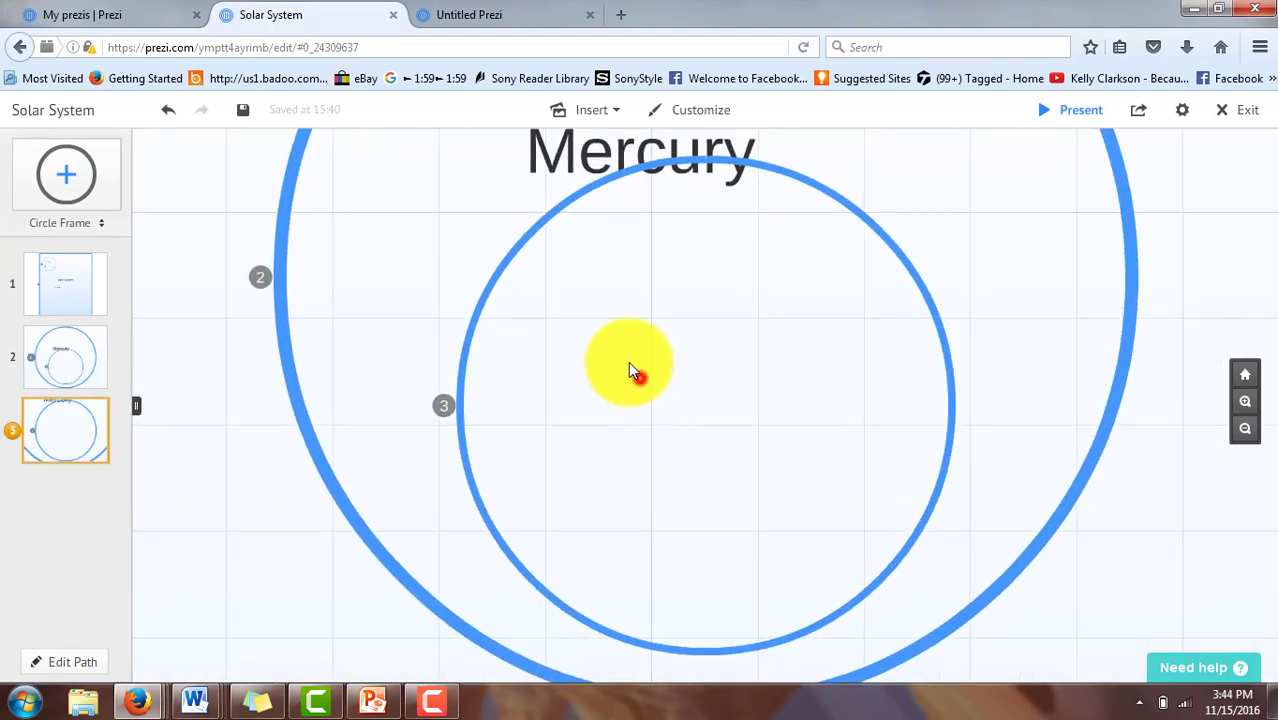
pyautogui.click(638, 373)
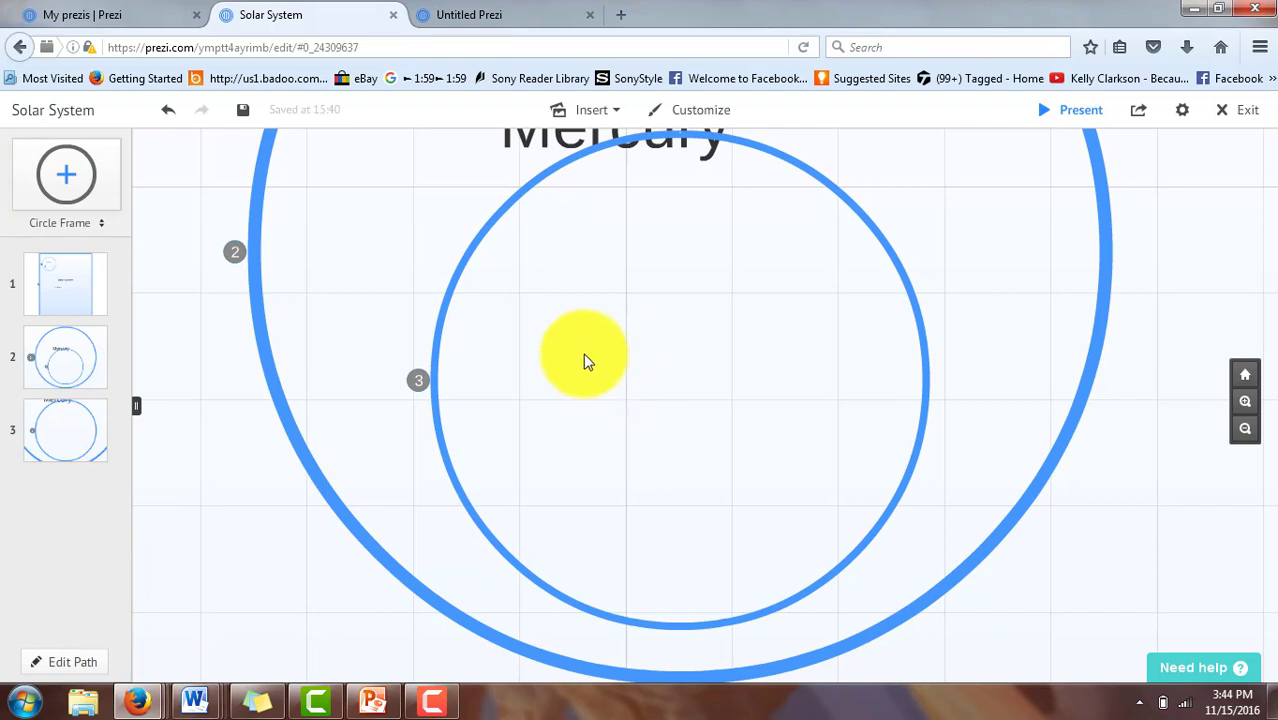
pyautogui.doubleClick(571, 338)
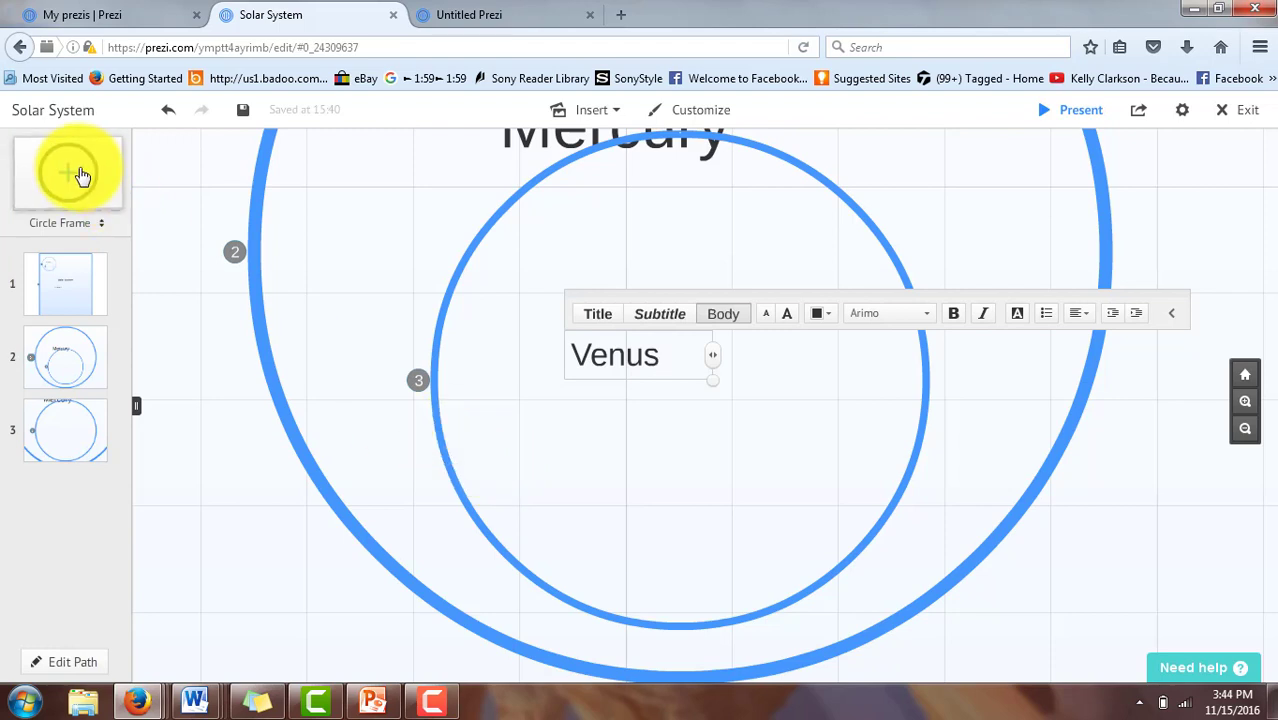
pyautogui.click(80, 170)
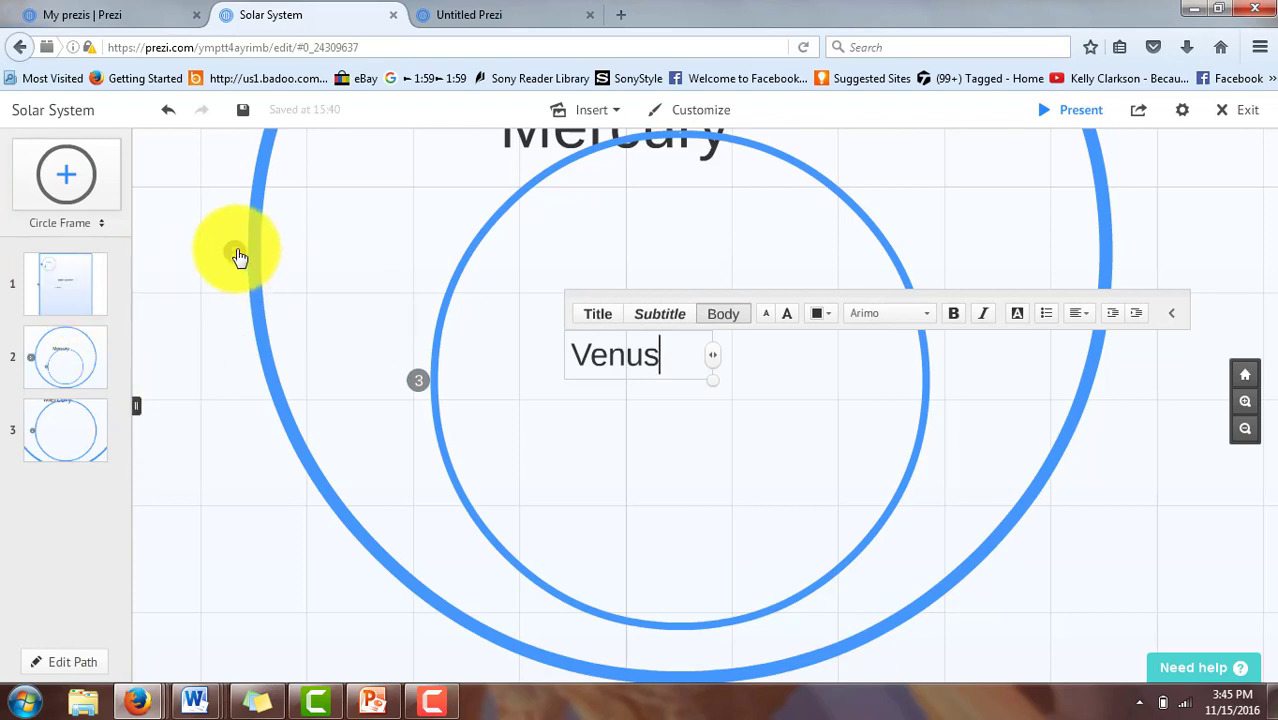
pyautogui.click(1245, 428)
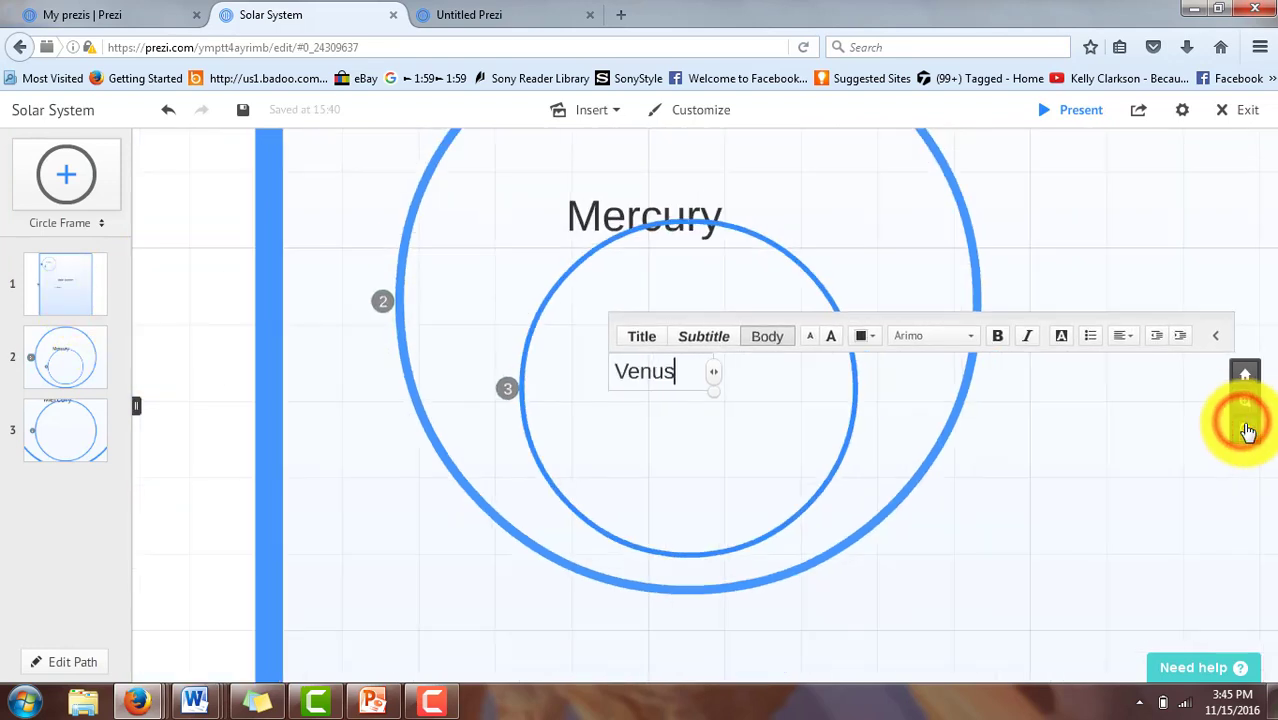
pyautogui.click(1245, 428)
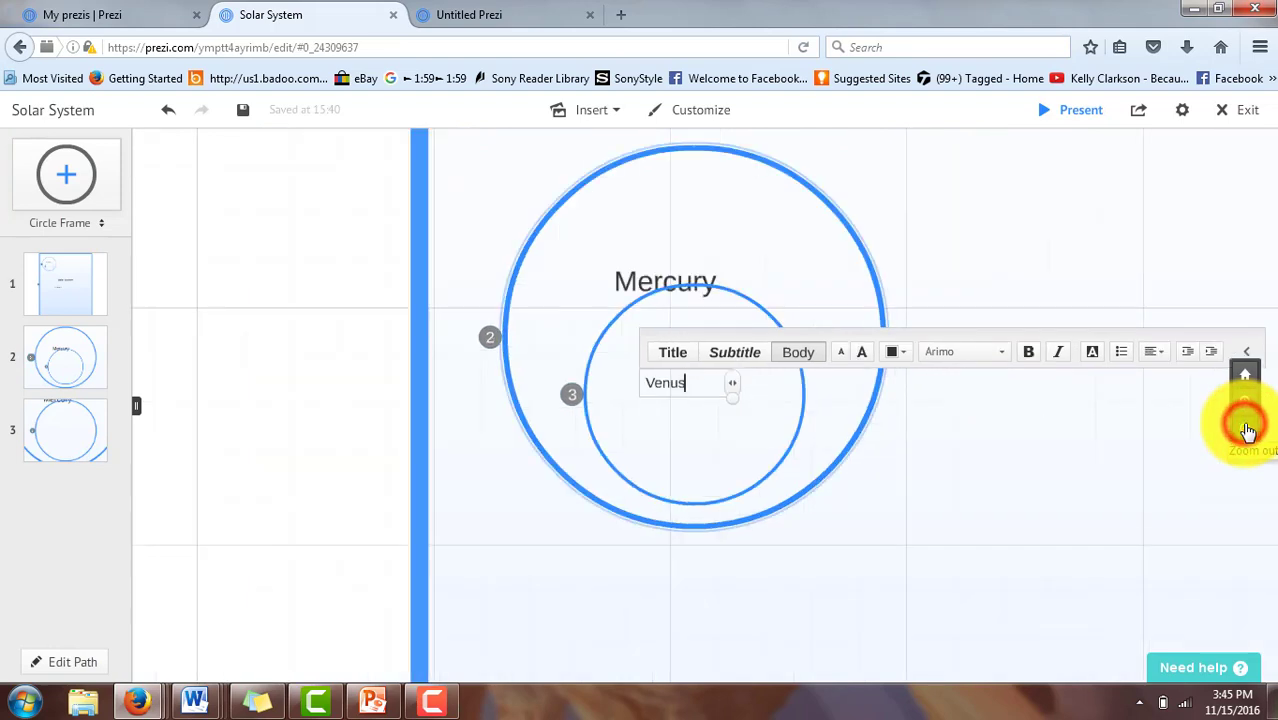
pyautogui.click(1245, 428)
pyautogui.click(1245, 428)
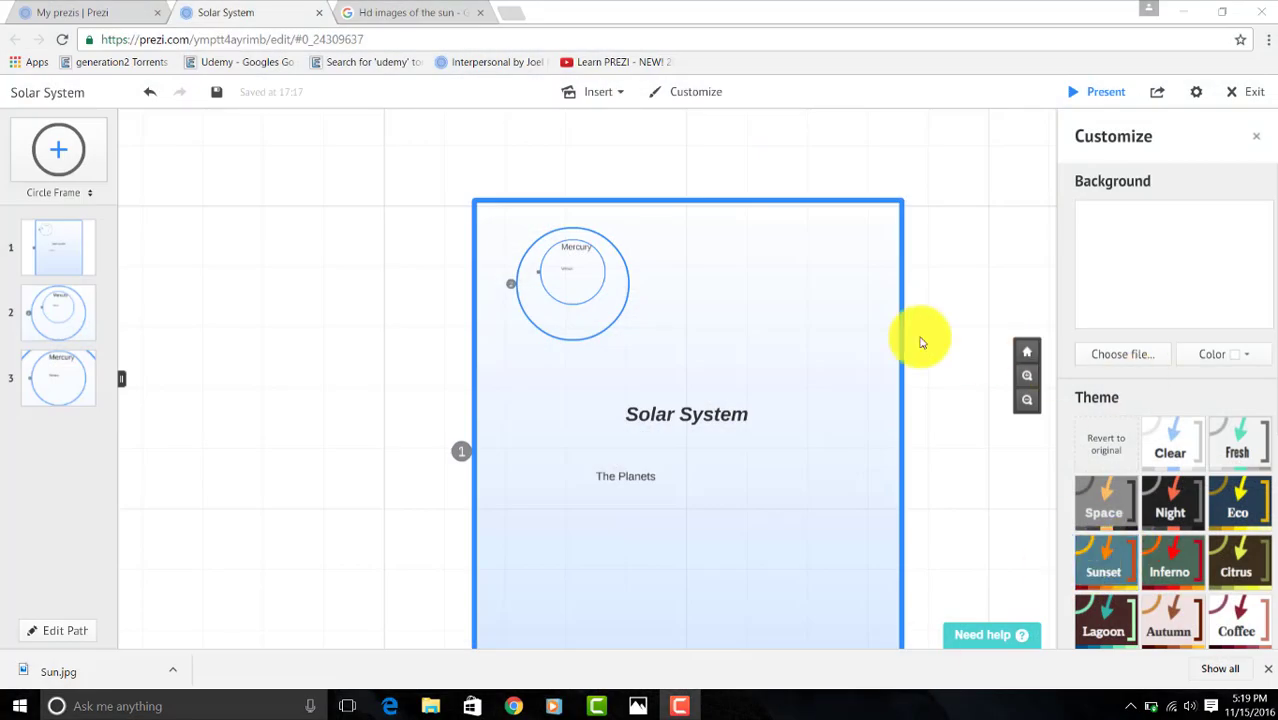
# - Set the image "Image 01 .jpg" from the Documents folder as the prezi's background
pyautogui.click(703, 92)
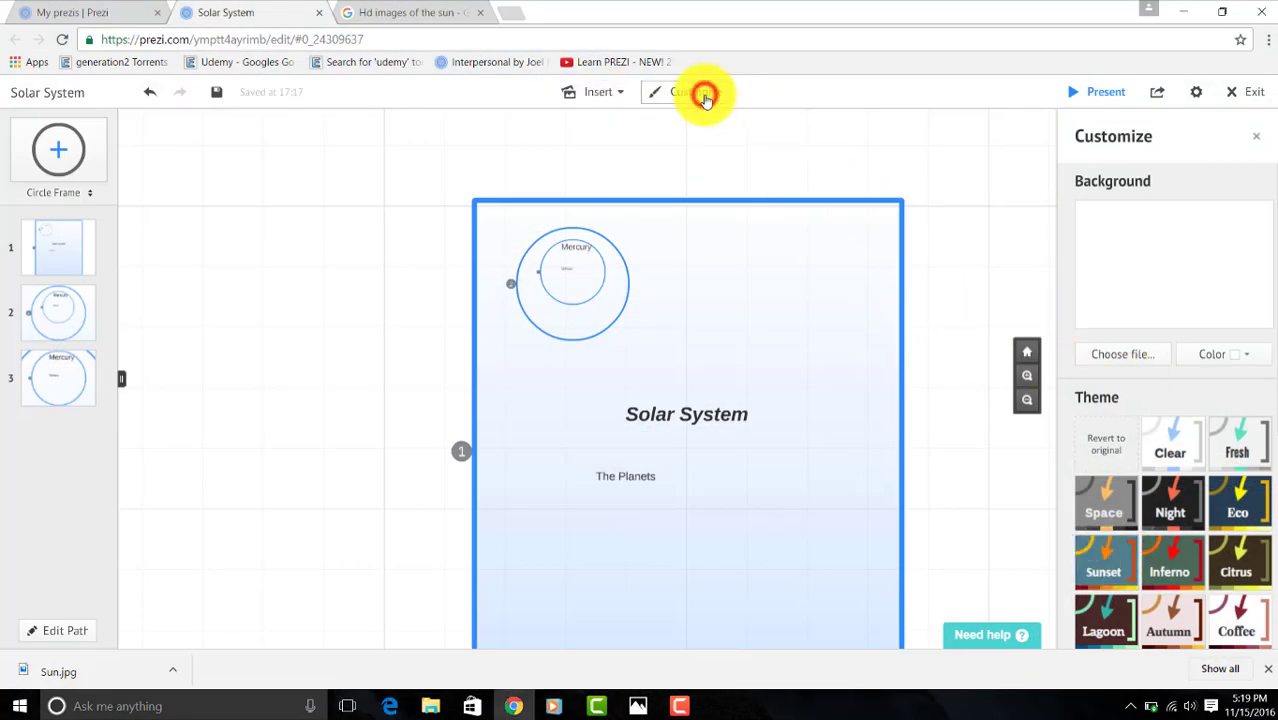
pyautogui.click(1115, 358)
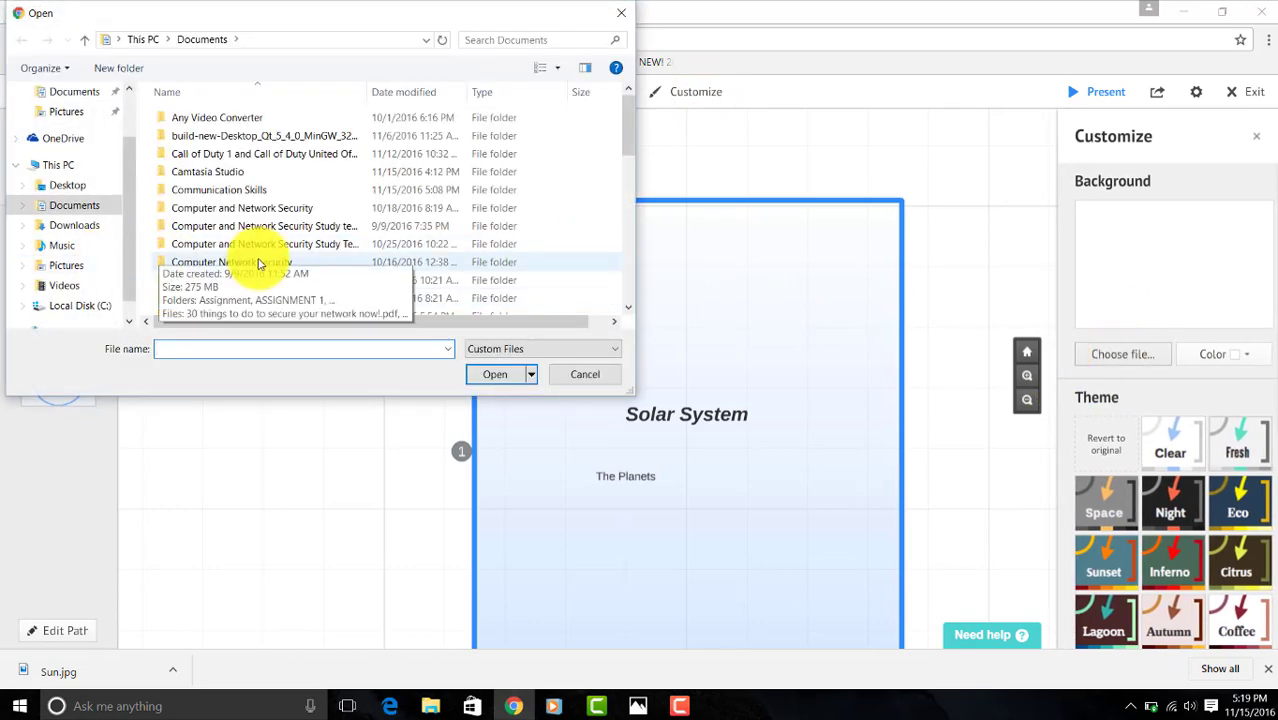
pyautogui.scroll(-6, 255, 265)
pyautogui.scroll(-3, 258, 263)
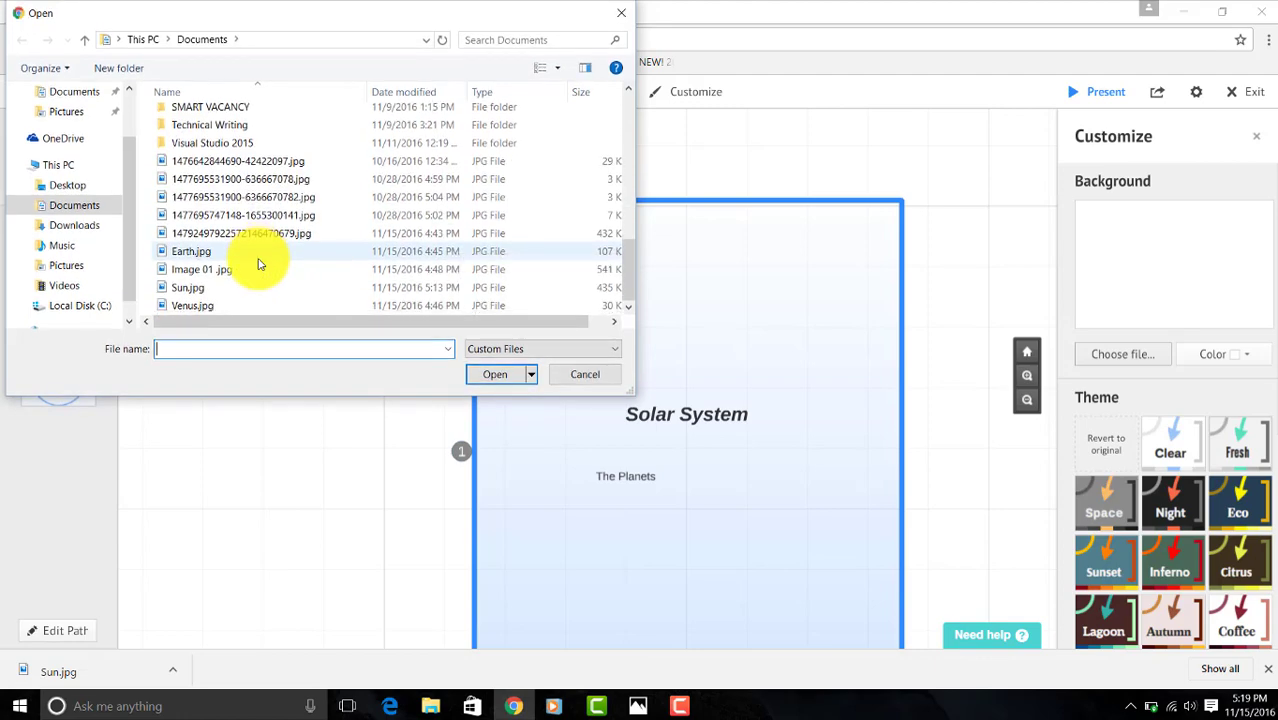
pyautogui.click(220, 269)
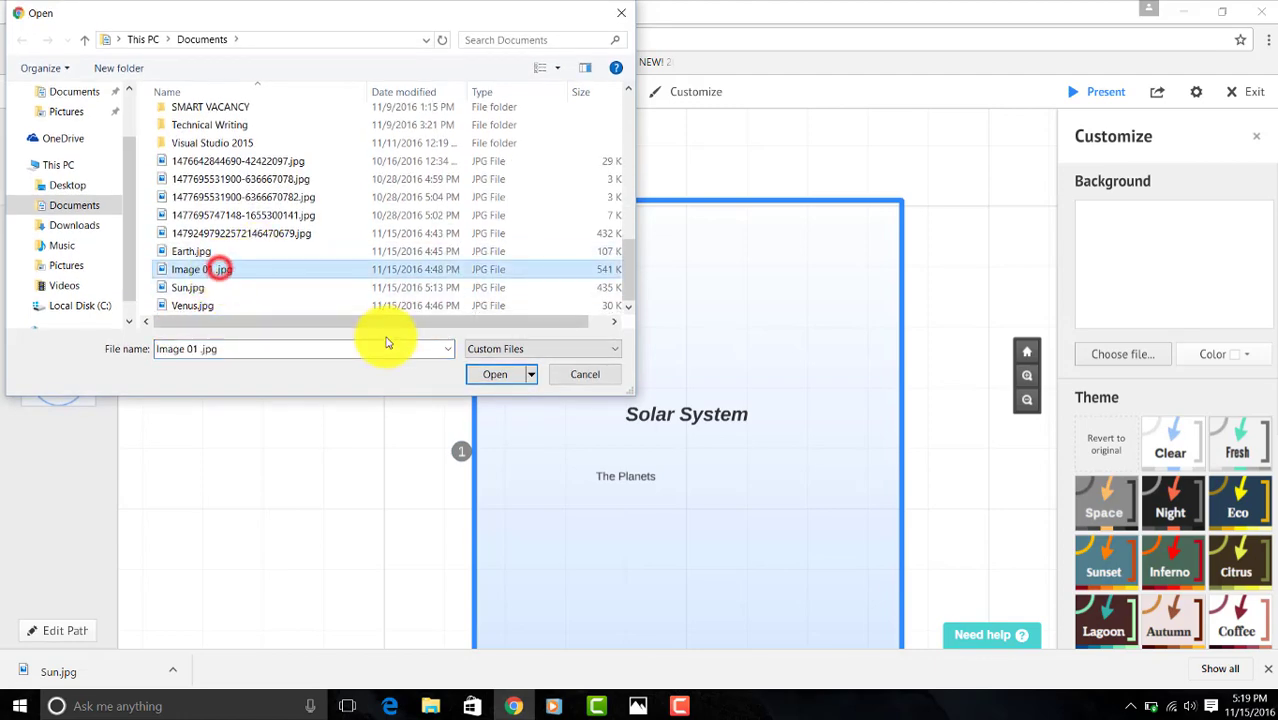
pyautogui.click(495, 374)
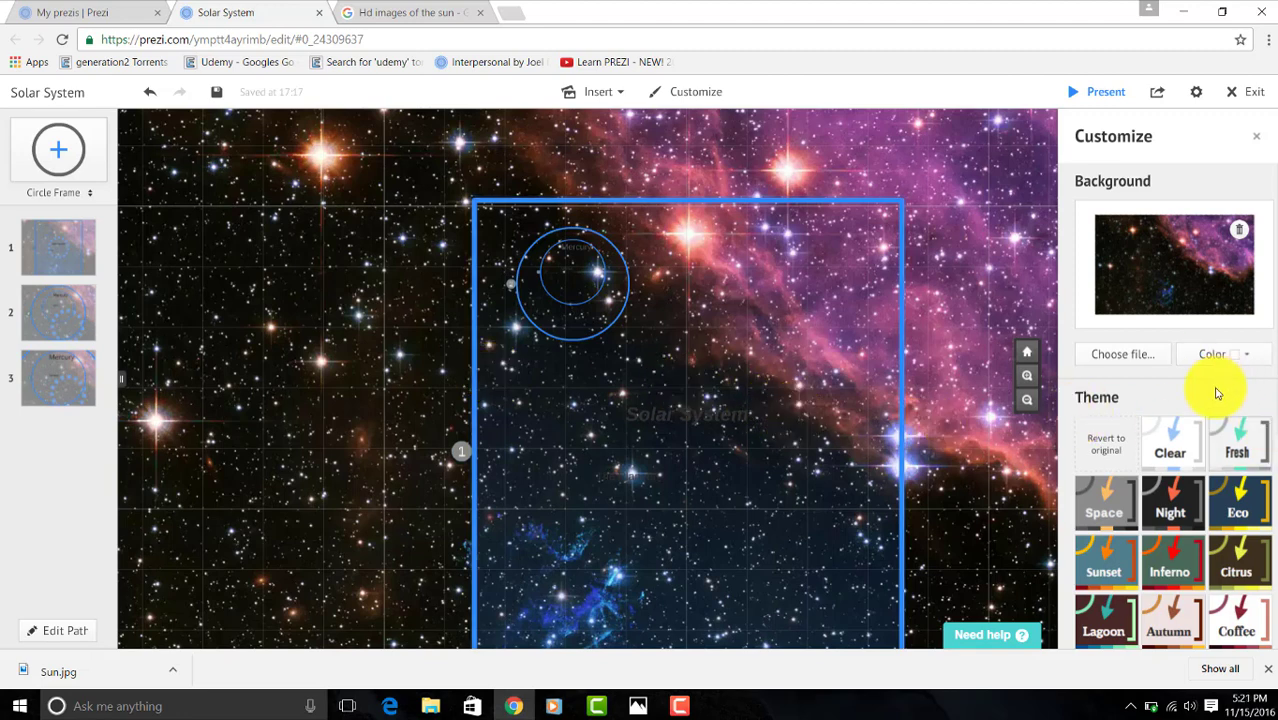
# - Review the available themes and the advanced Theme Wizard settings, closing the wizard without saving
pyautogui.scroll(-4, 1216, 392)
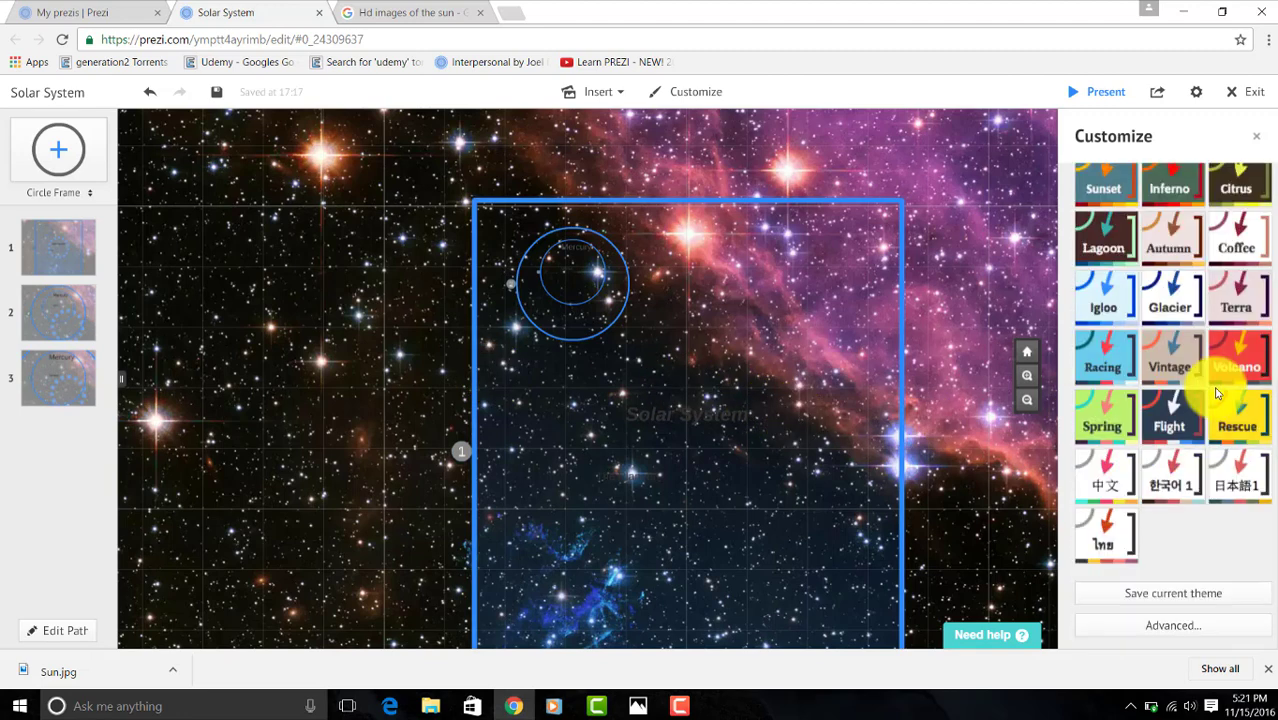
pyautogui.click(1176, 626)
pyautogui.click(1176, 626)
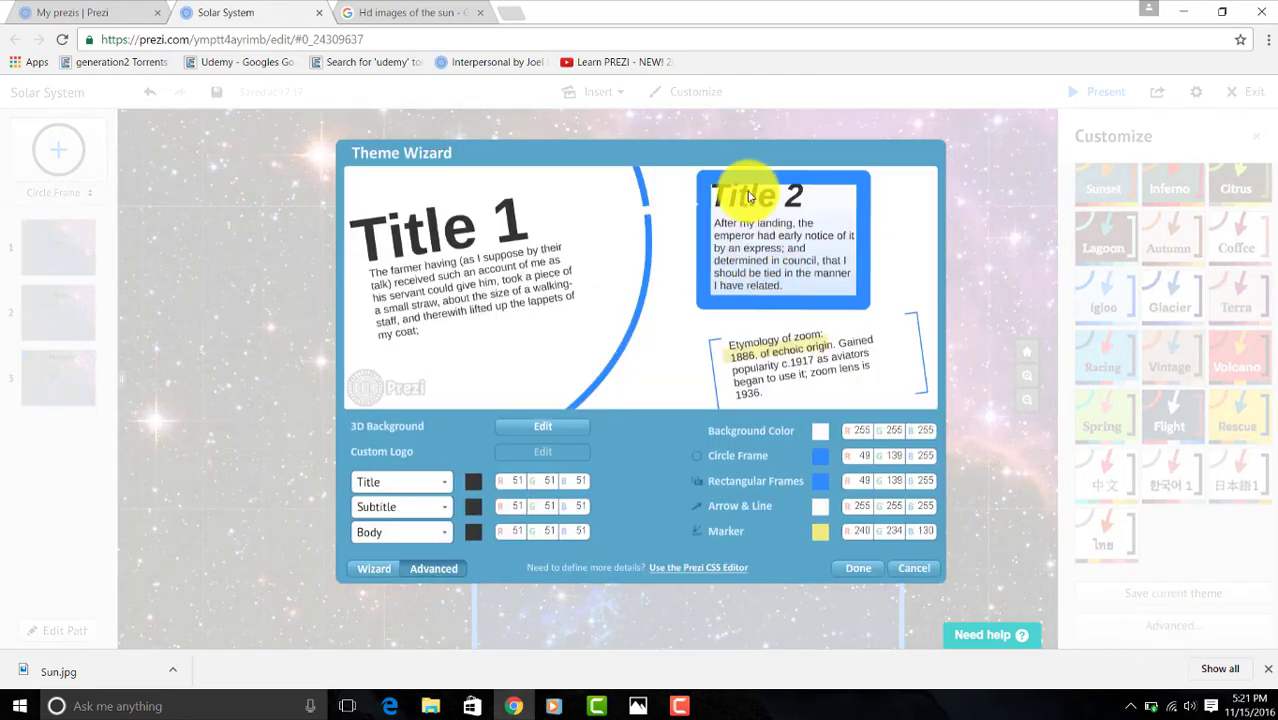
pyautogui.click(912, 567)
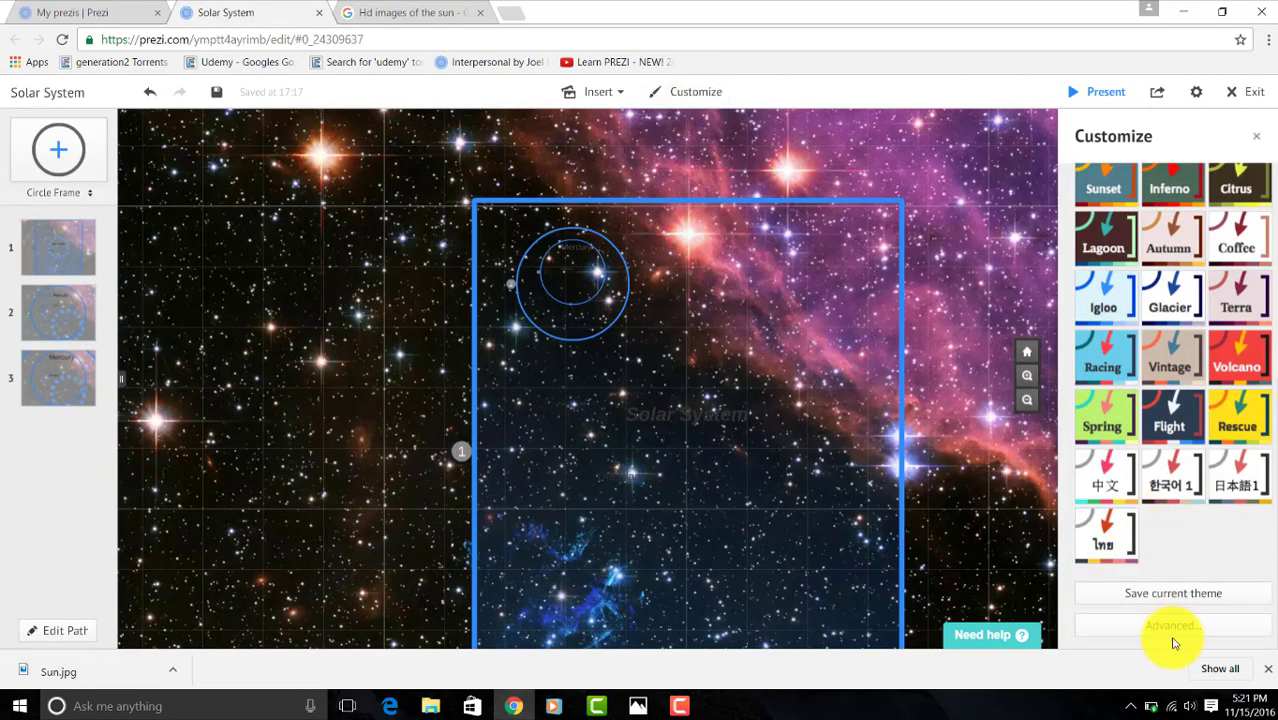
pyautogui.scroll(5, 1186, 500)
pyautogui.scroll(-5, 1186, 505)
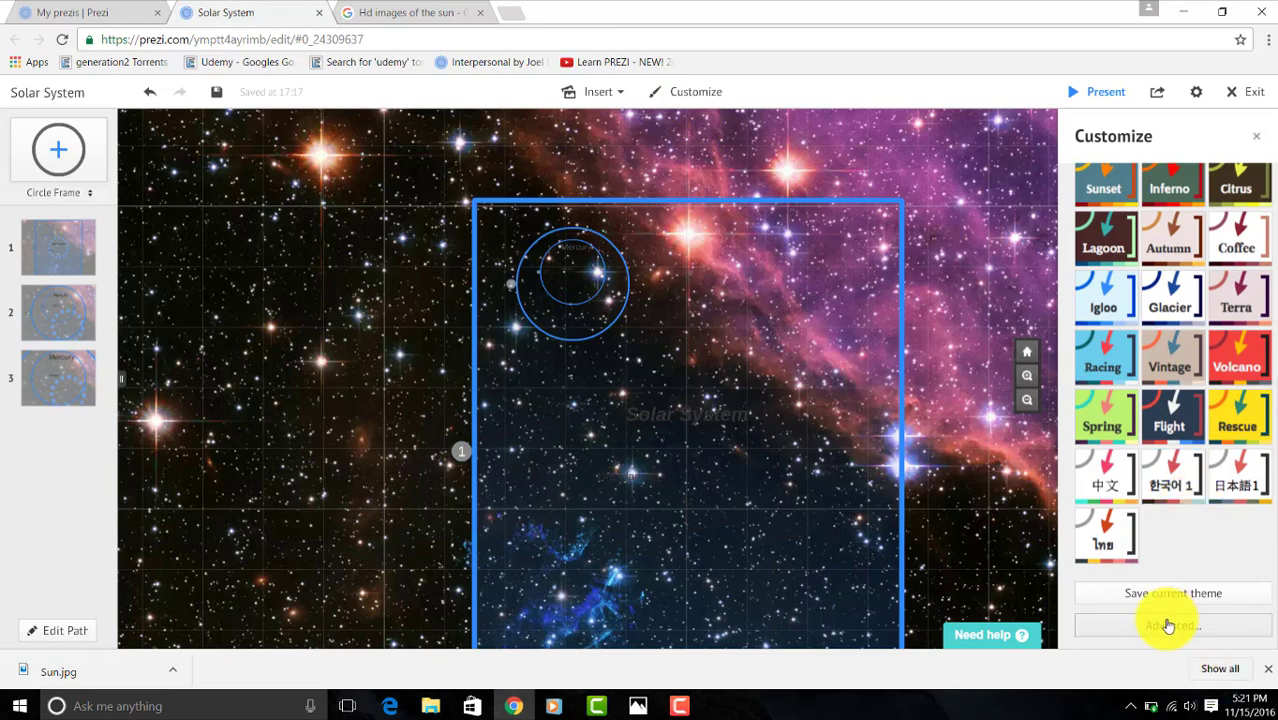
# - Add Sun.jpg from the Documents folder as the second 3D background layer in the Theme Wizard and save the theme
pyautogui.click(1168, 625)
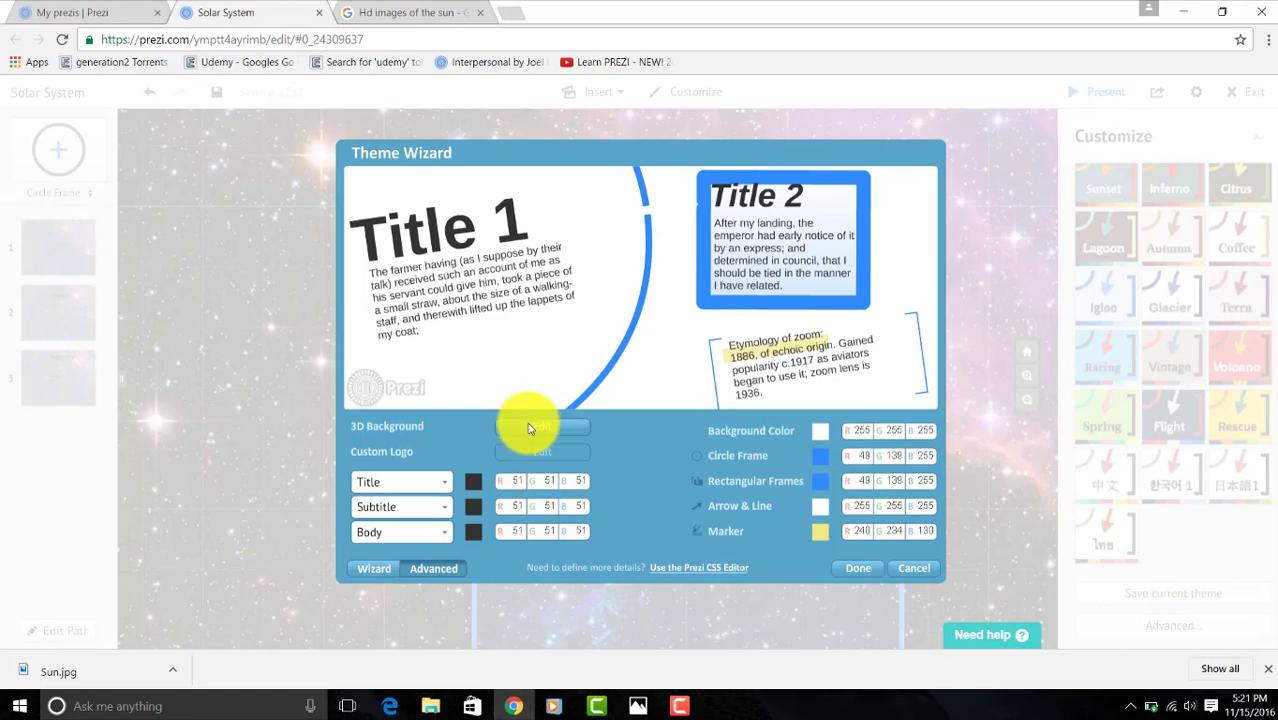
pyautogui.click(530, 435)
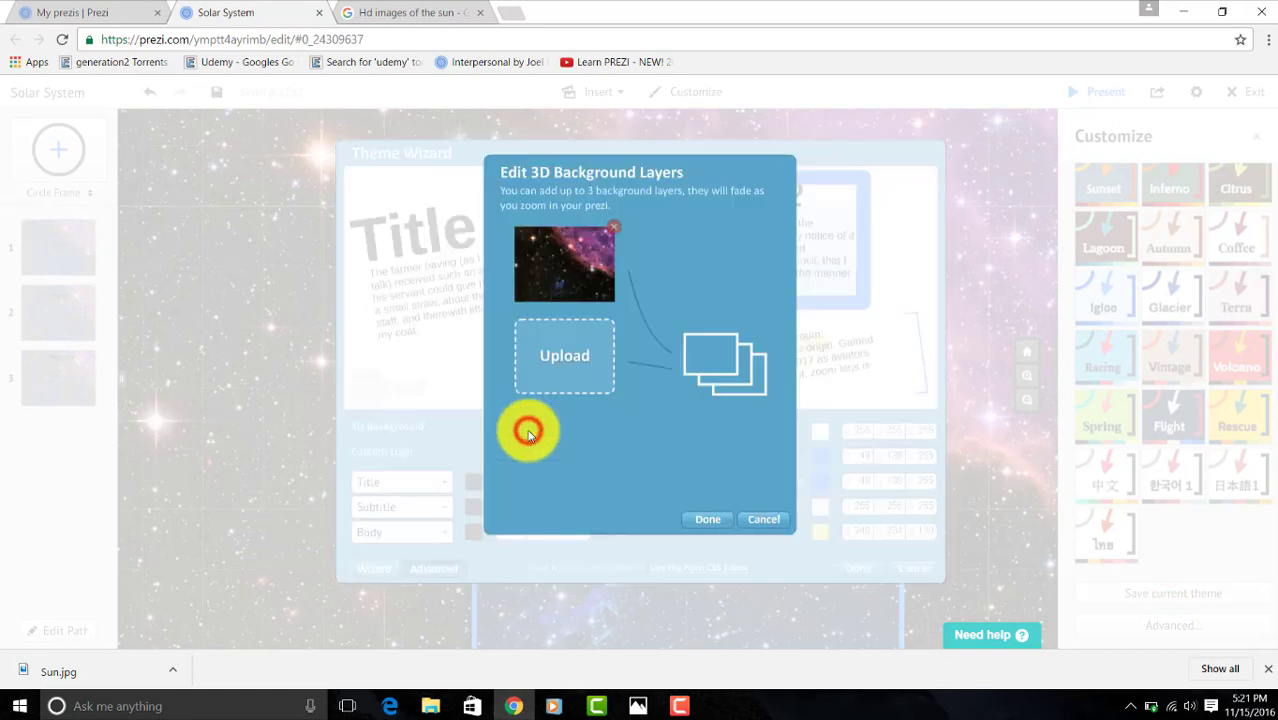
pyautogui.click(552, 352)
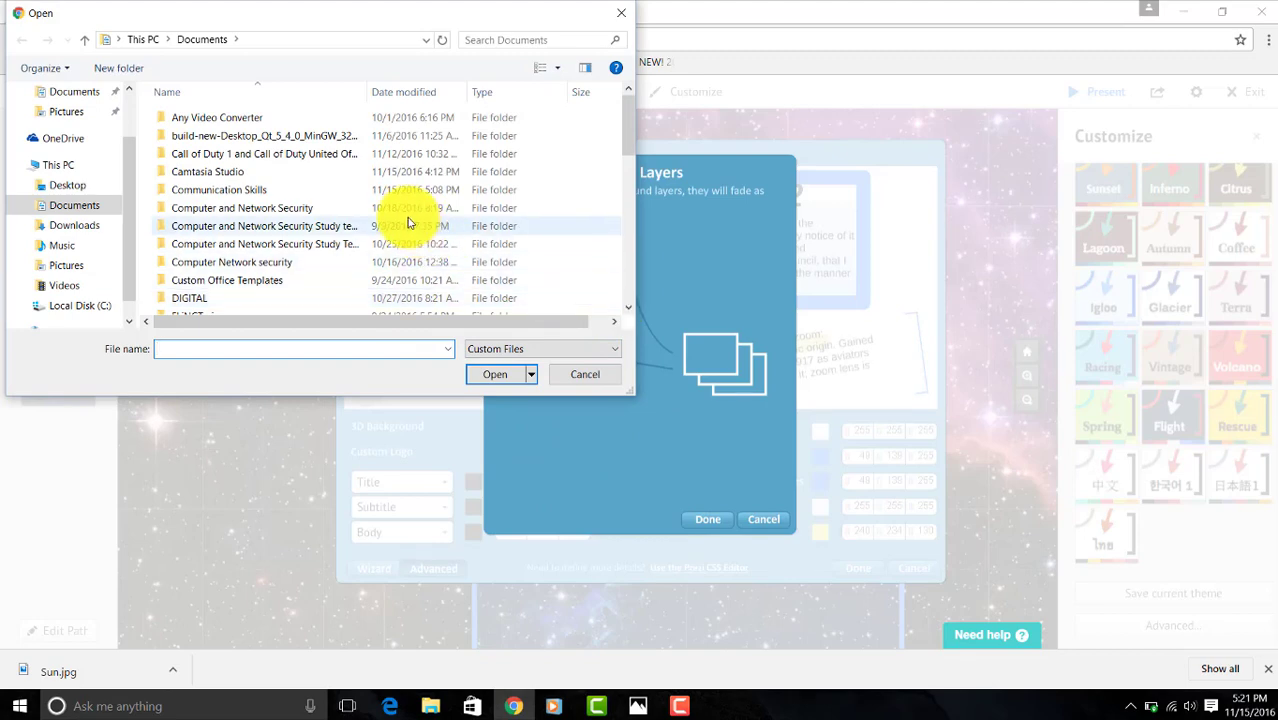
pyautogui.scroll(-6, 446, 265)
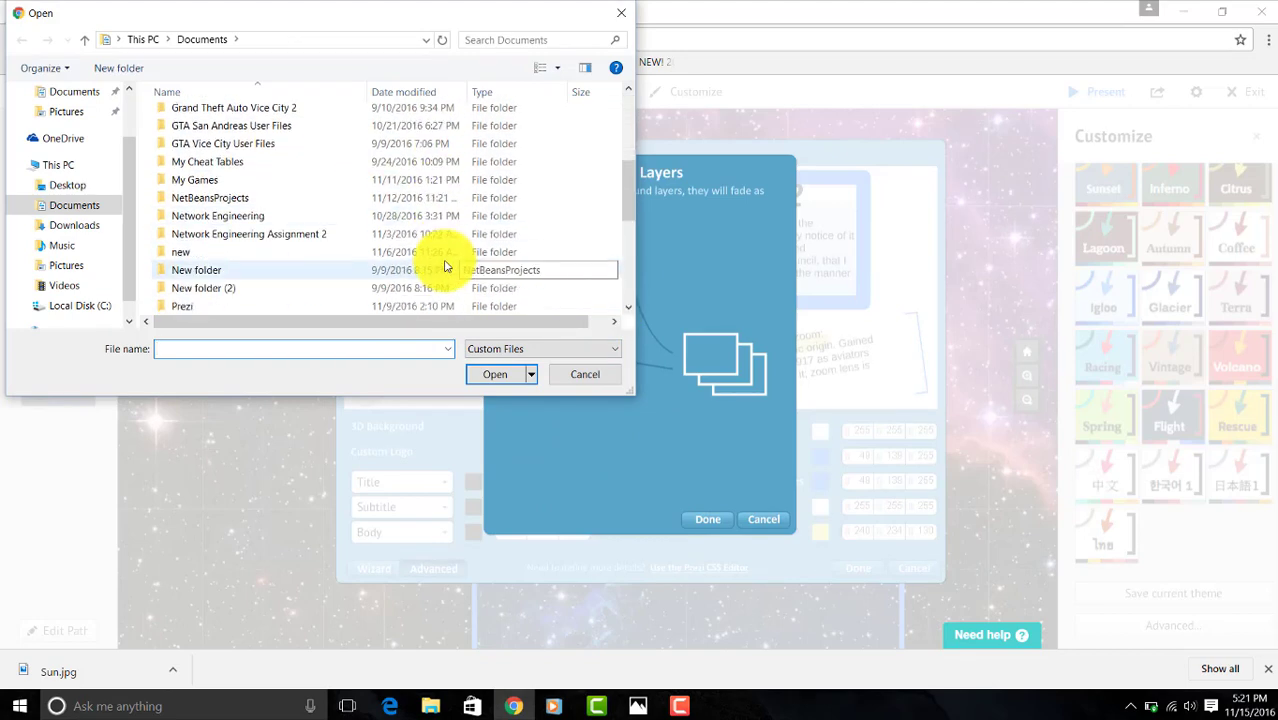
pyautogui.scroll(-4, 446, 265)
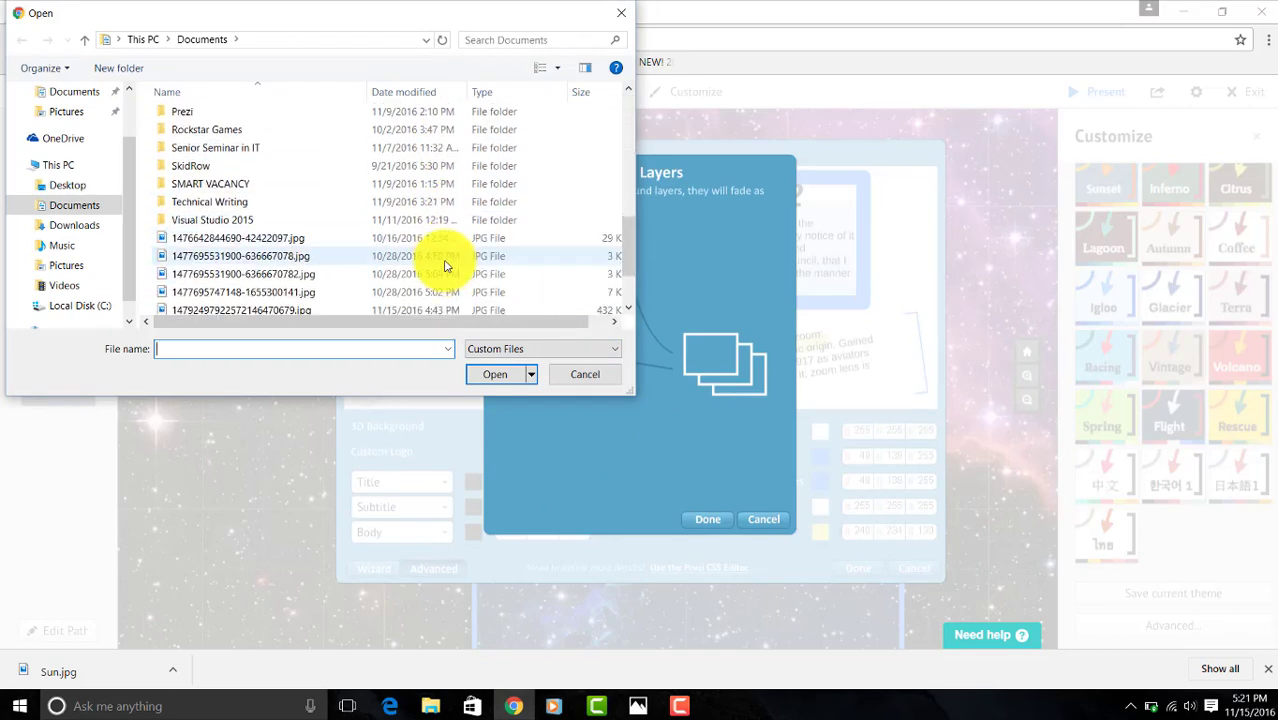
pyautogui.scroll(-2, 446, 265)
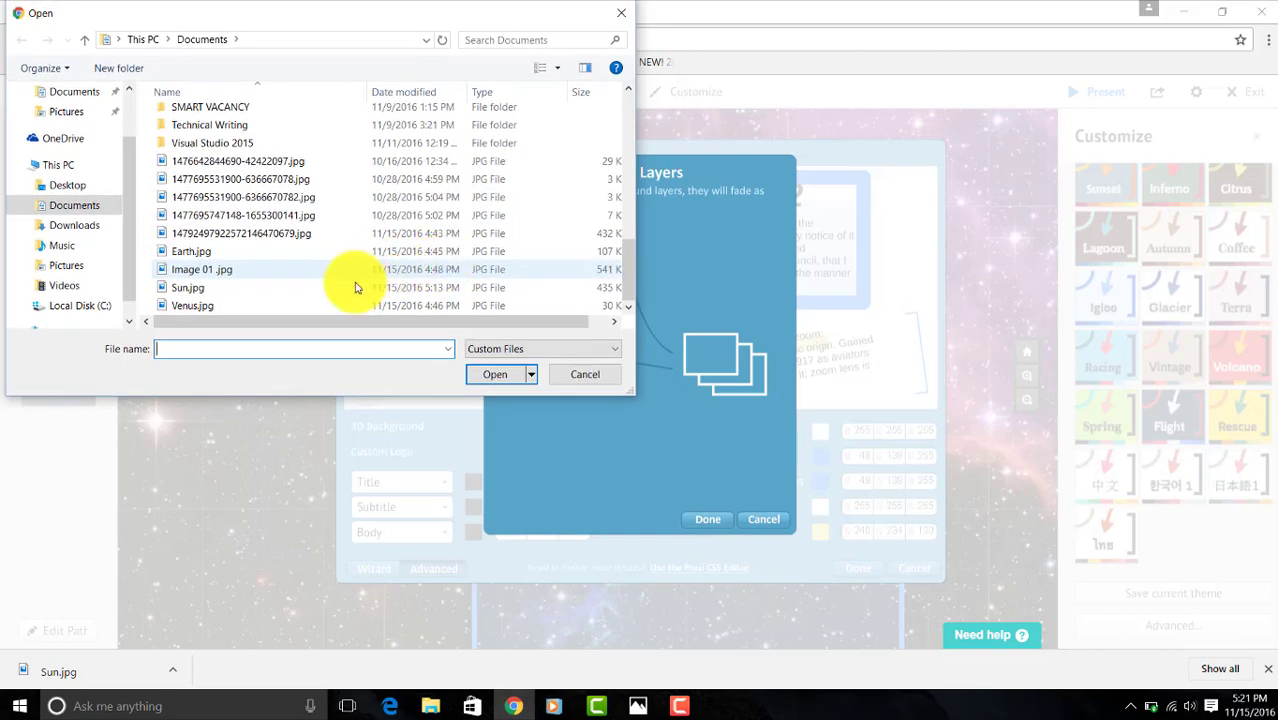
pyautogui.click(325, 292)
pyautogui.click(497, 374)
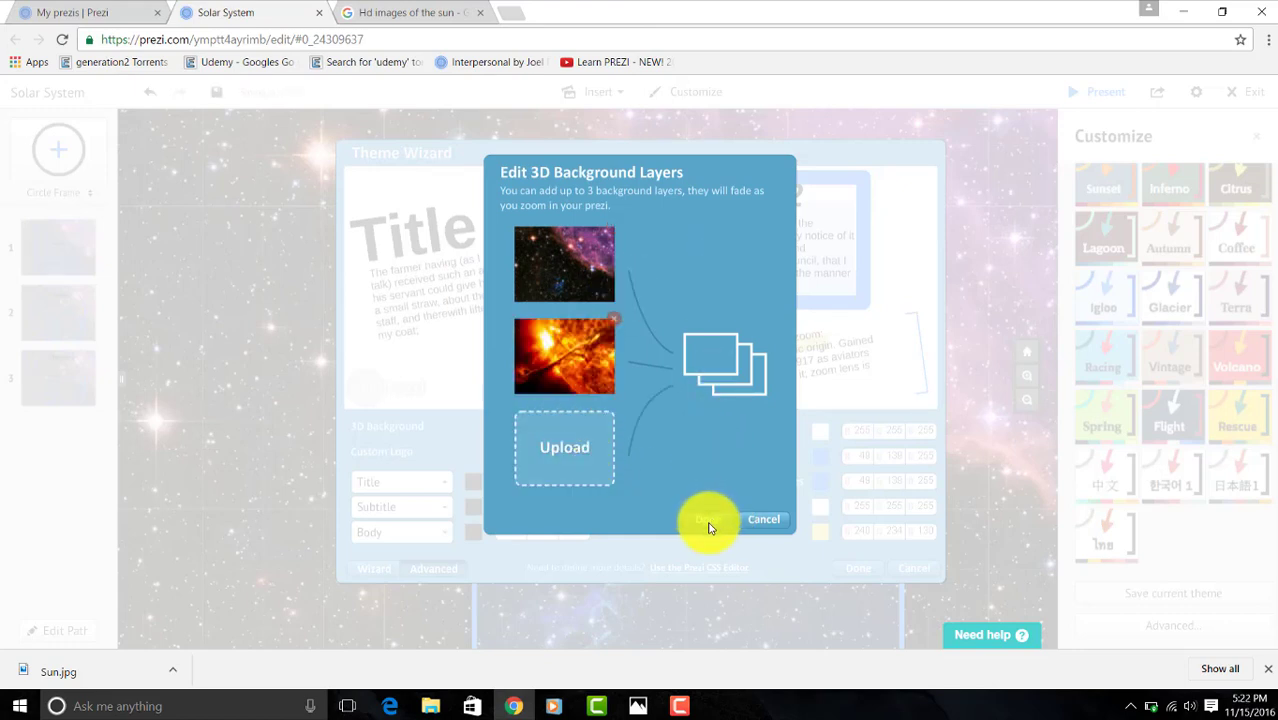
pyautogui.click(710, 528)
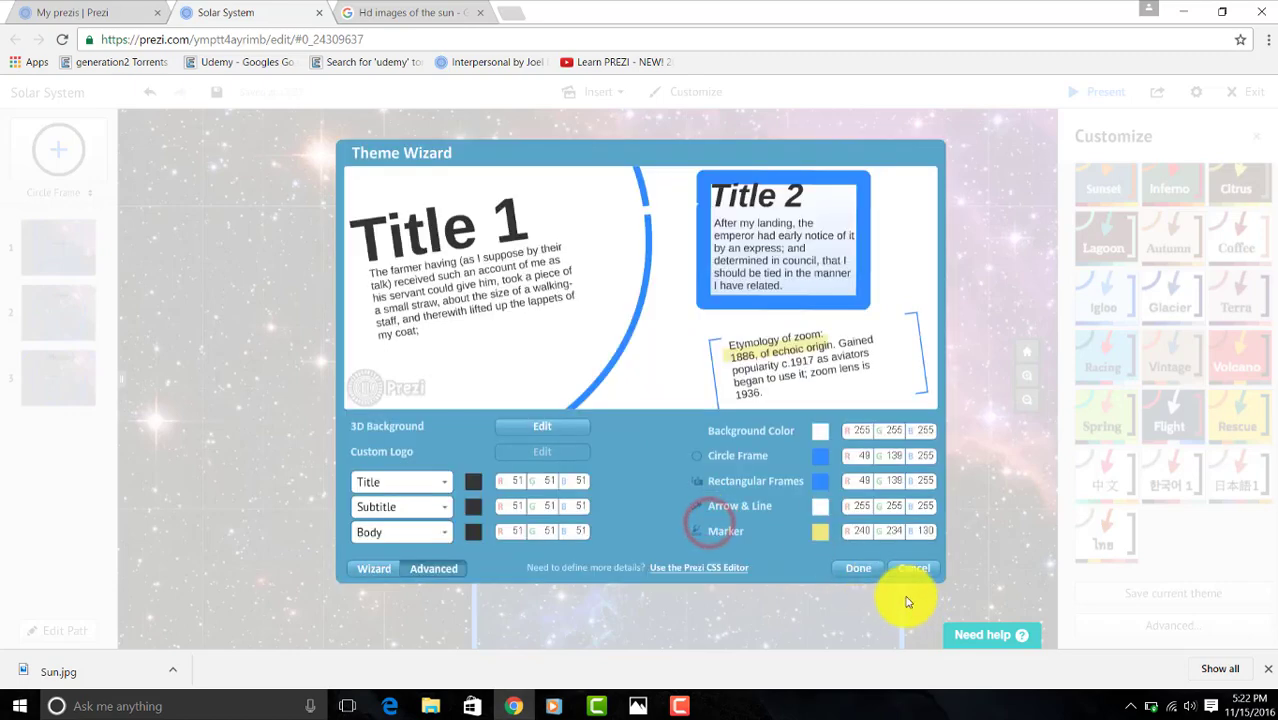
pyautogui.click(859, 570)
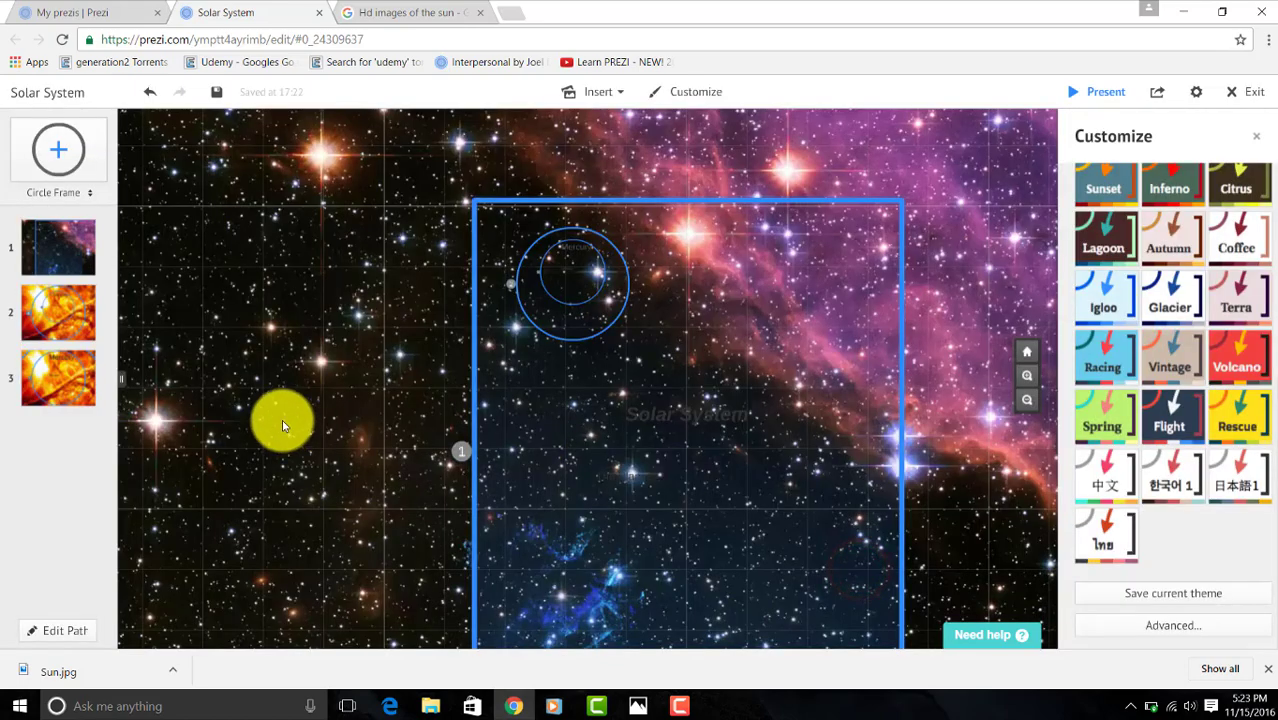
# - Zoom in and out on the canvas to examine how the 3D background layers fade into each other
pyautogui.scroll(-2, 372, 405)
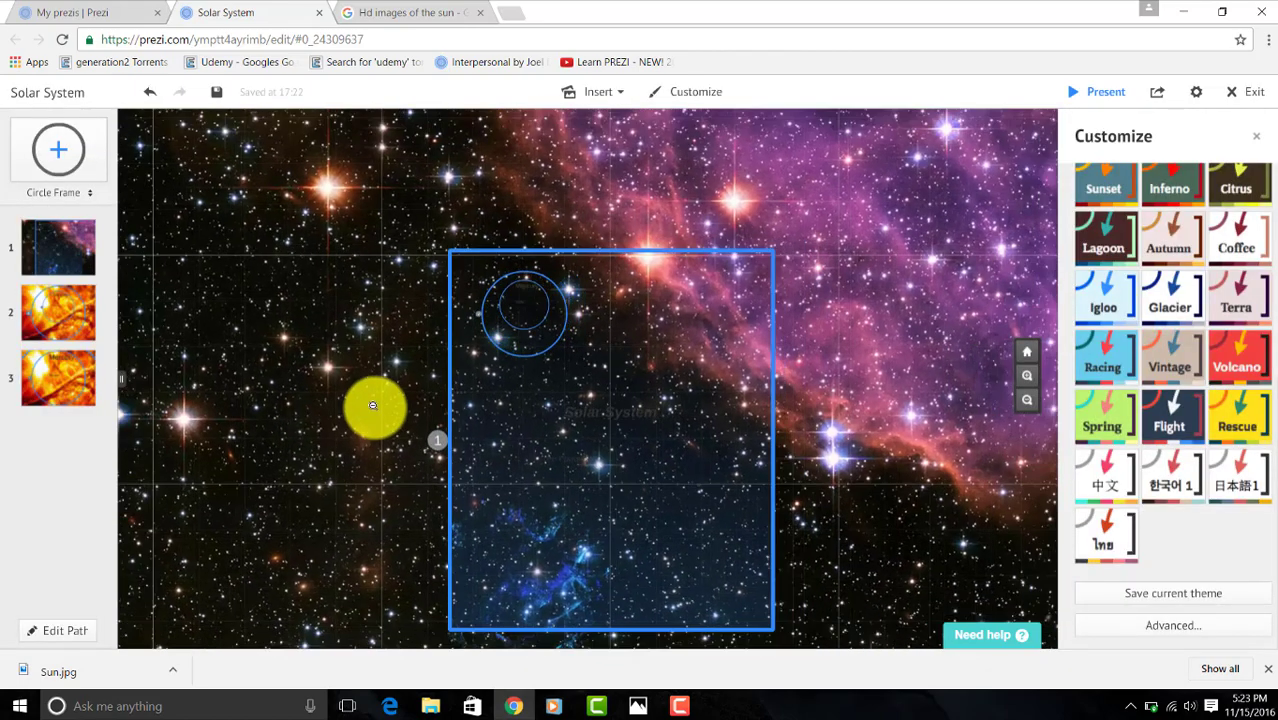
pyautogui.scroll(4, 372, 405)
pyautogui.scroll(3, 372, 405)
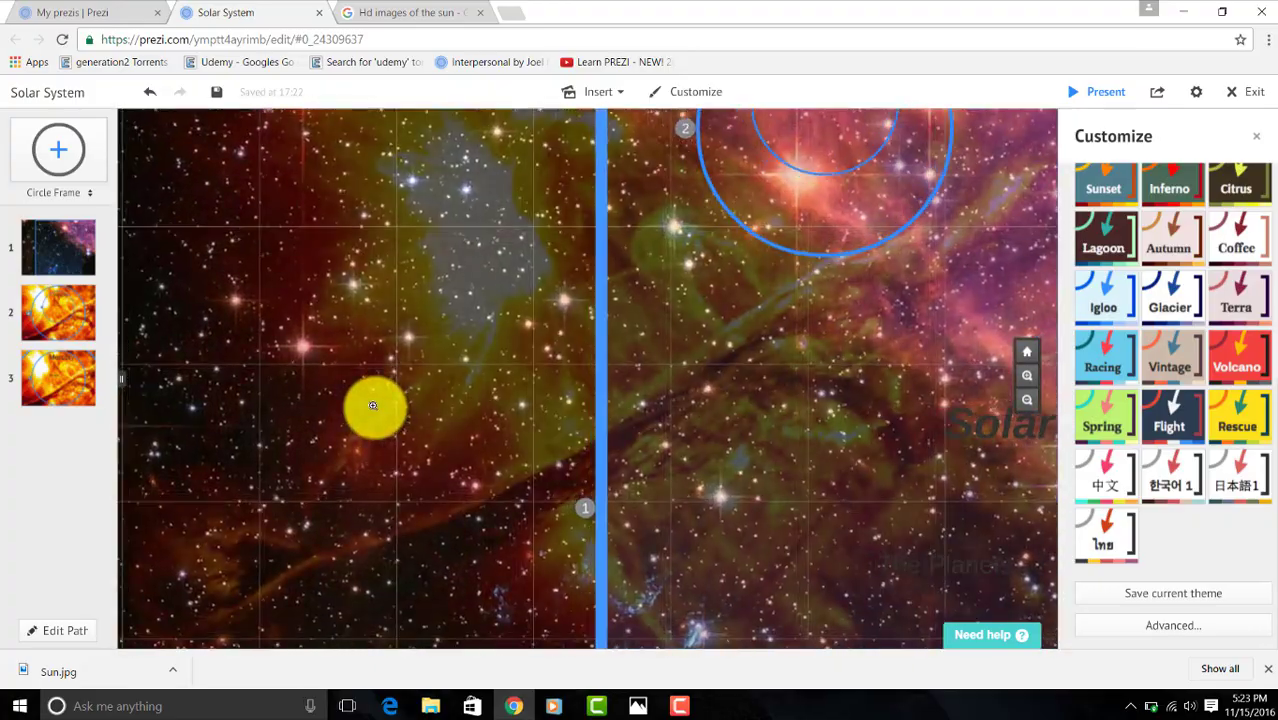
pyautogui.scroll(2, 372, 405)
pyautogui.scroll(-5, 372, 405)
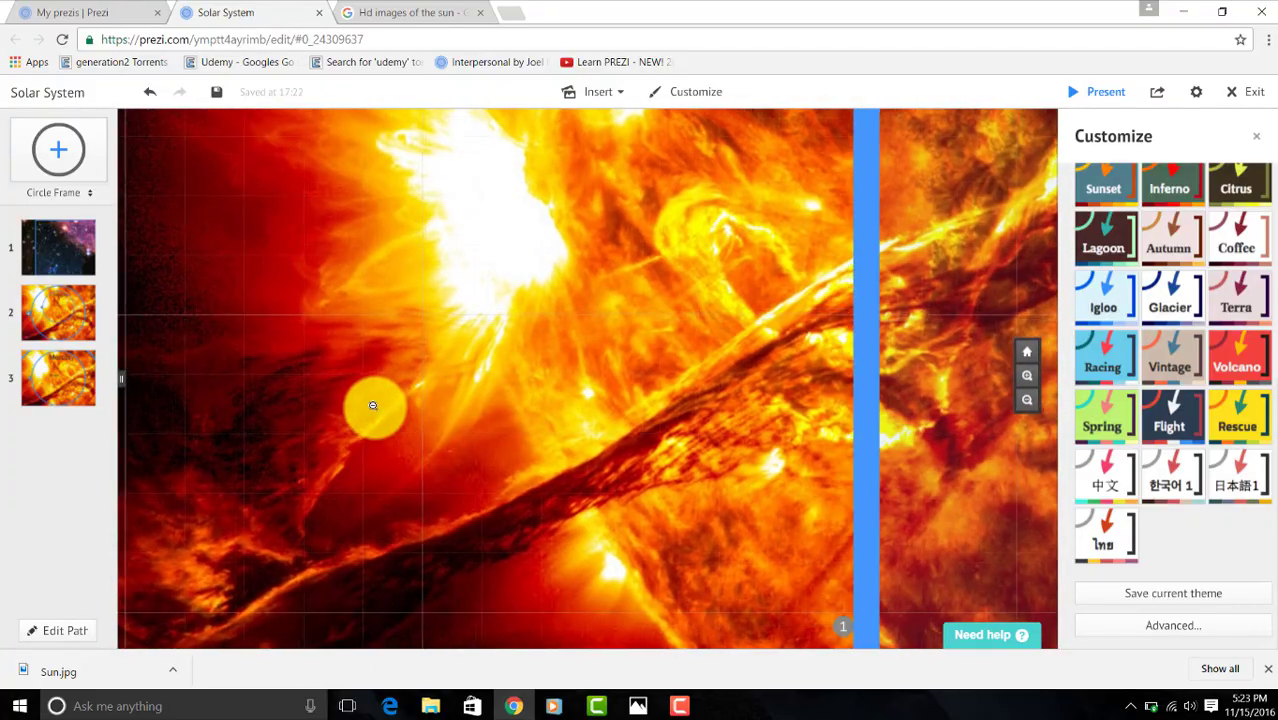
pyautogui.scroll(-1, 372, 405)
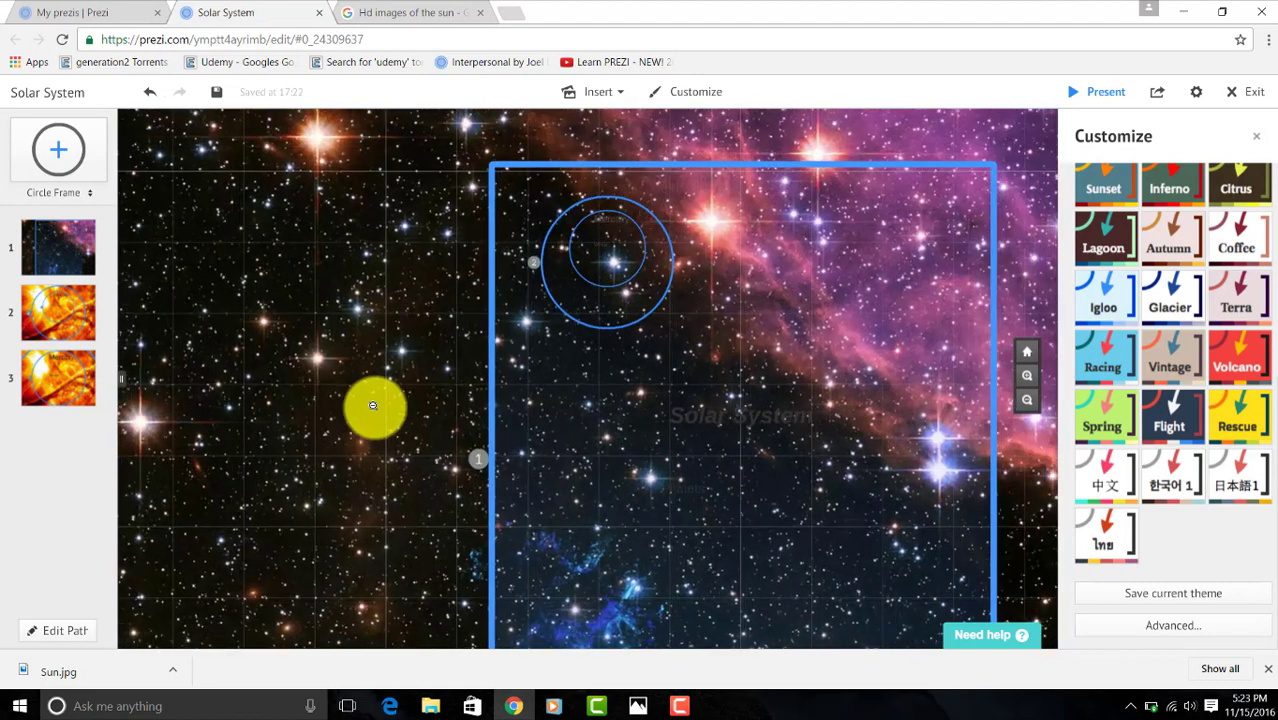
# - Set the prezi's background color to pale cyan
pyautogui.scroll(4, 1173, 372)
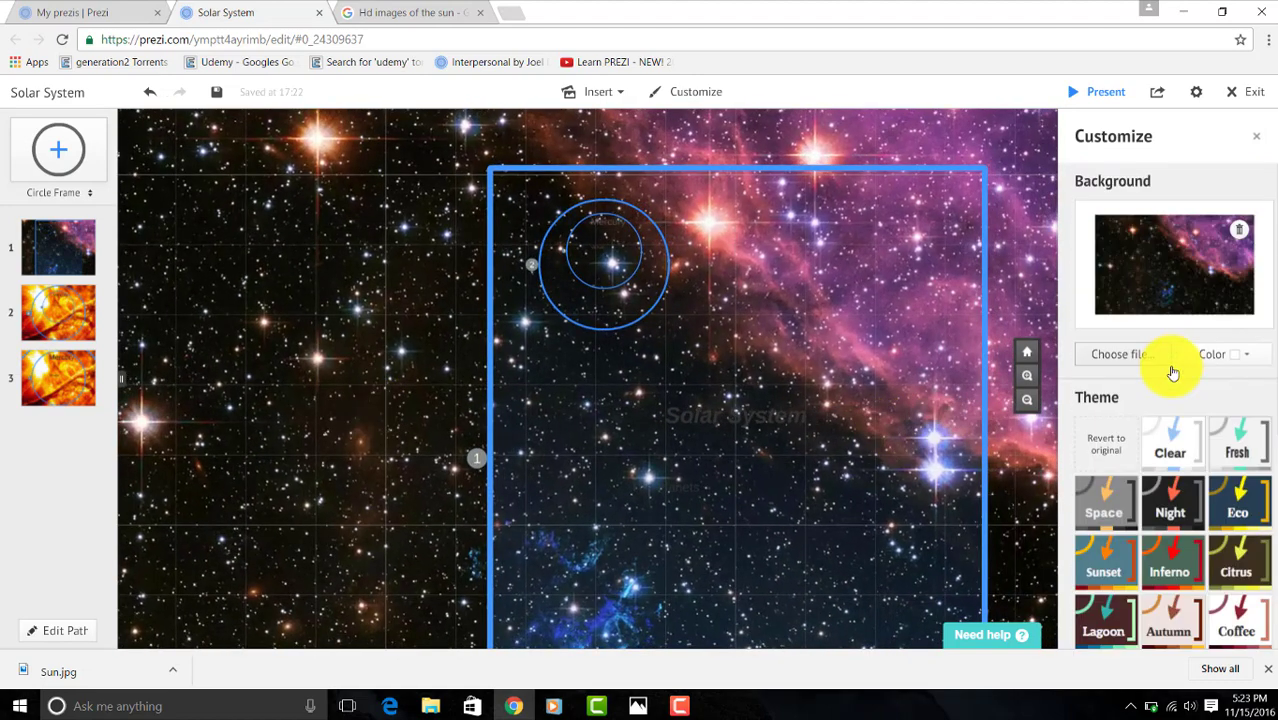
pyautogui.click(1212, 358)
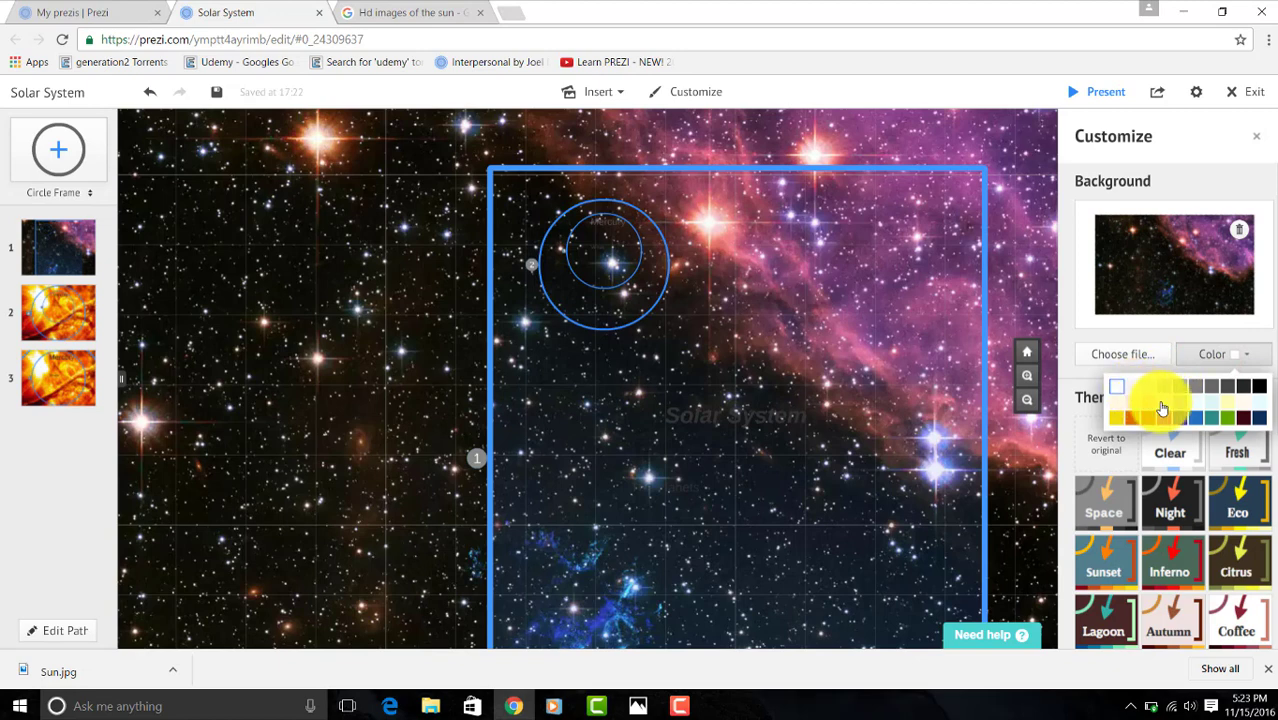
pyautogui.click(1210, 402)
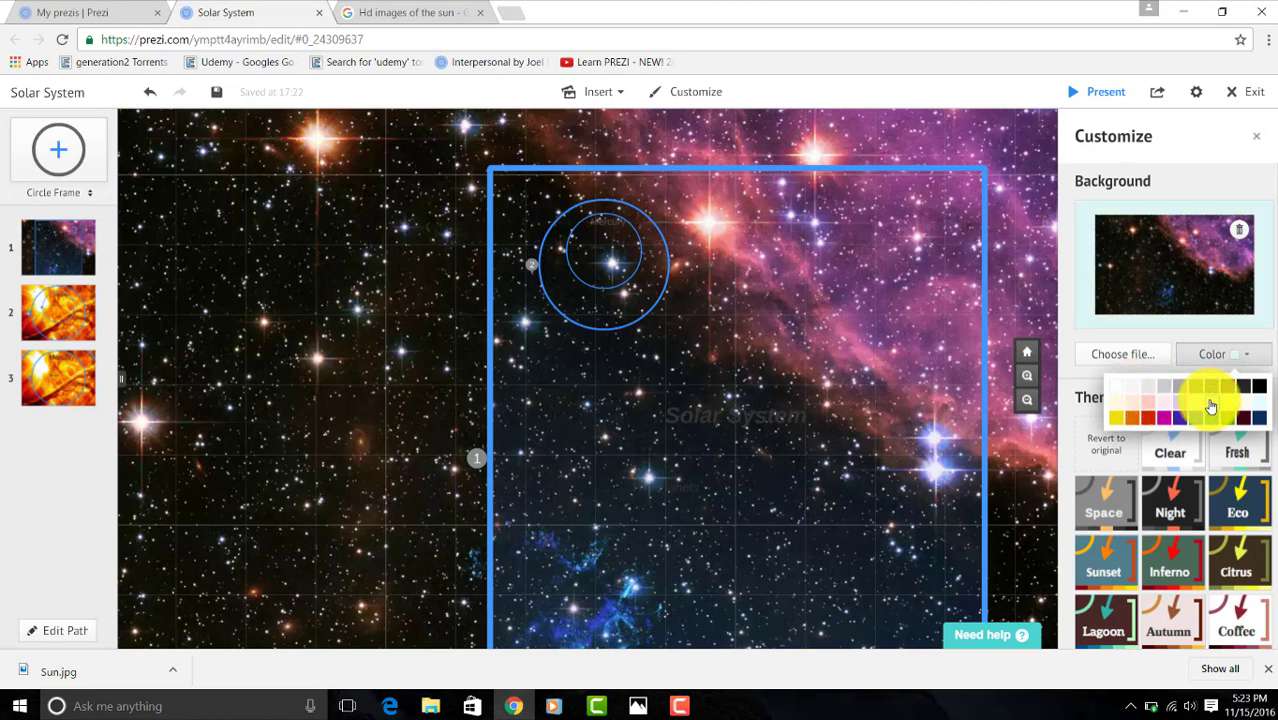
pyautogui.click(1210, 404)
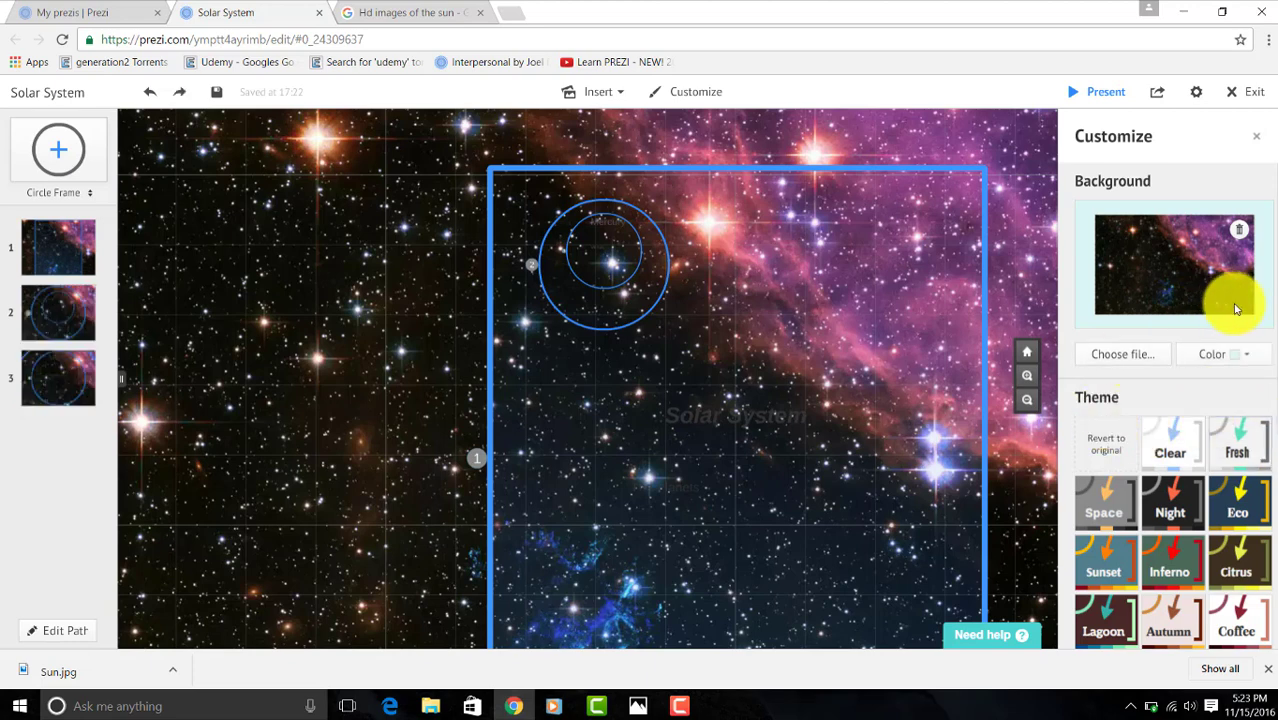
# - Remove the background image and try dark purple and teal as the background color
pyautogui.click(1245, 233)
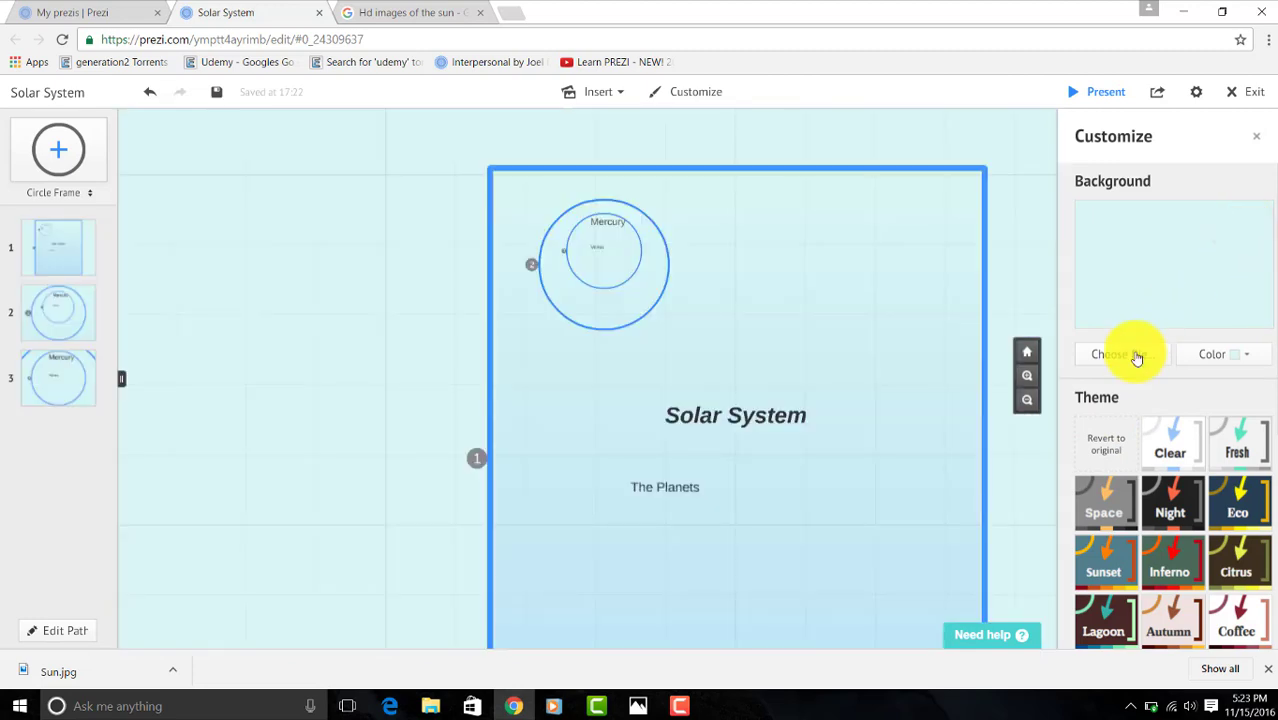
pyautogui.click(1191, 360)
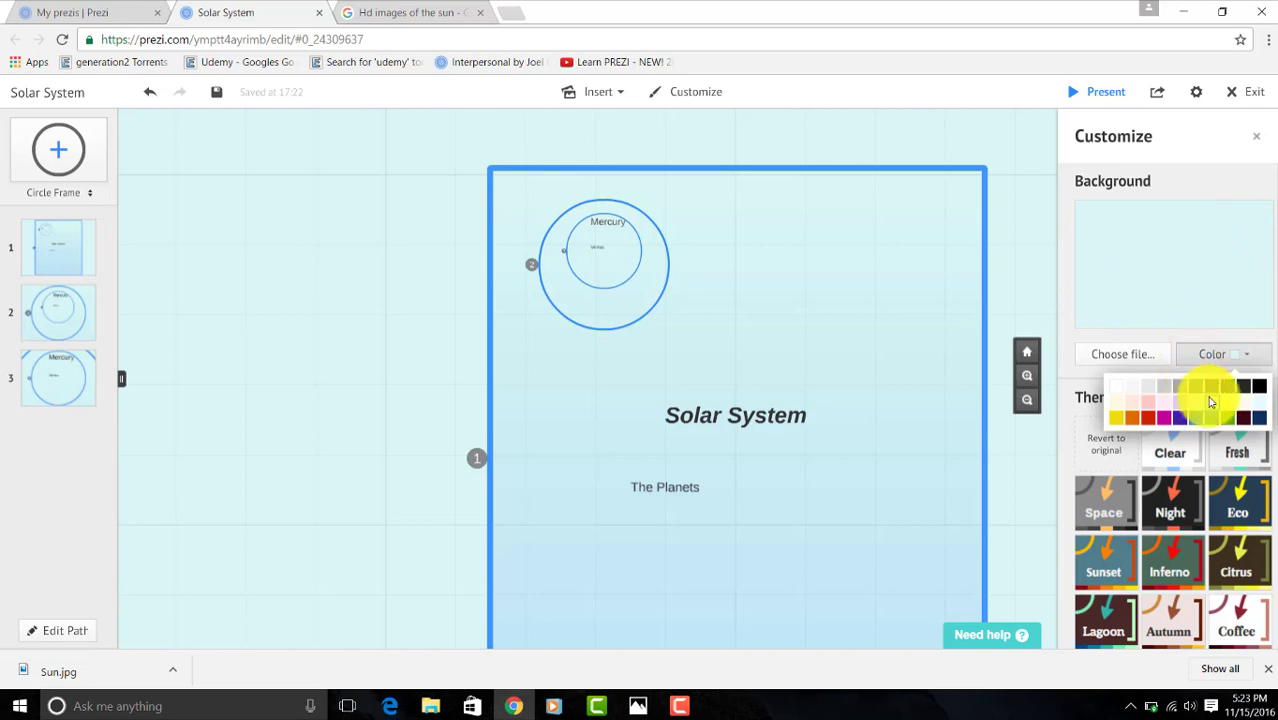
pyautogui.click(1182, 417)
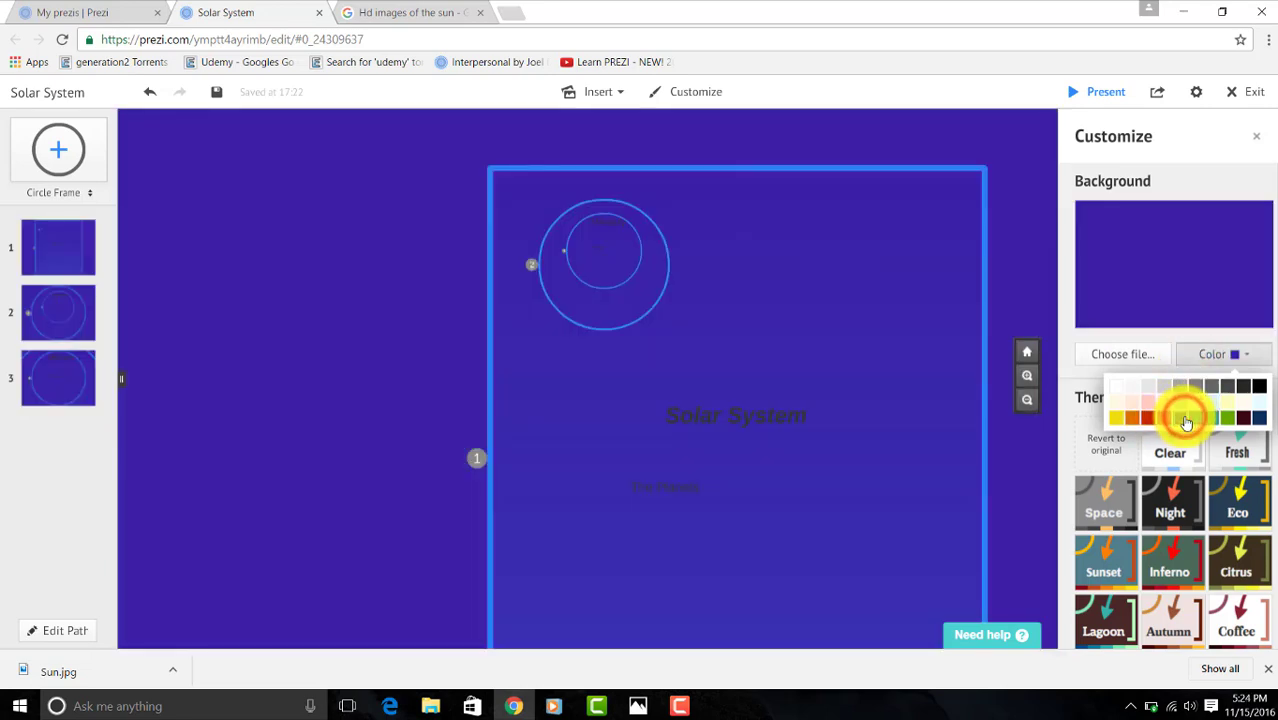
pyautogui.click(1213, 419)
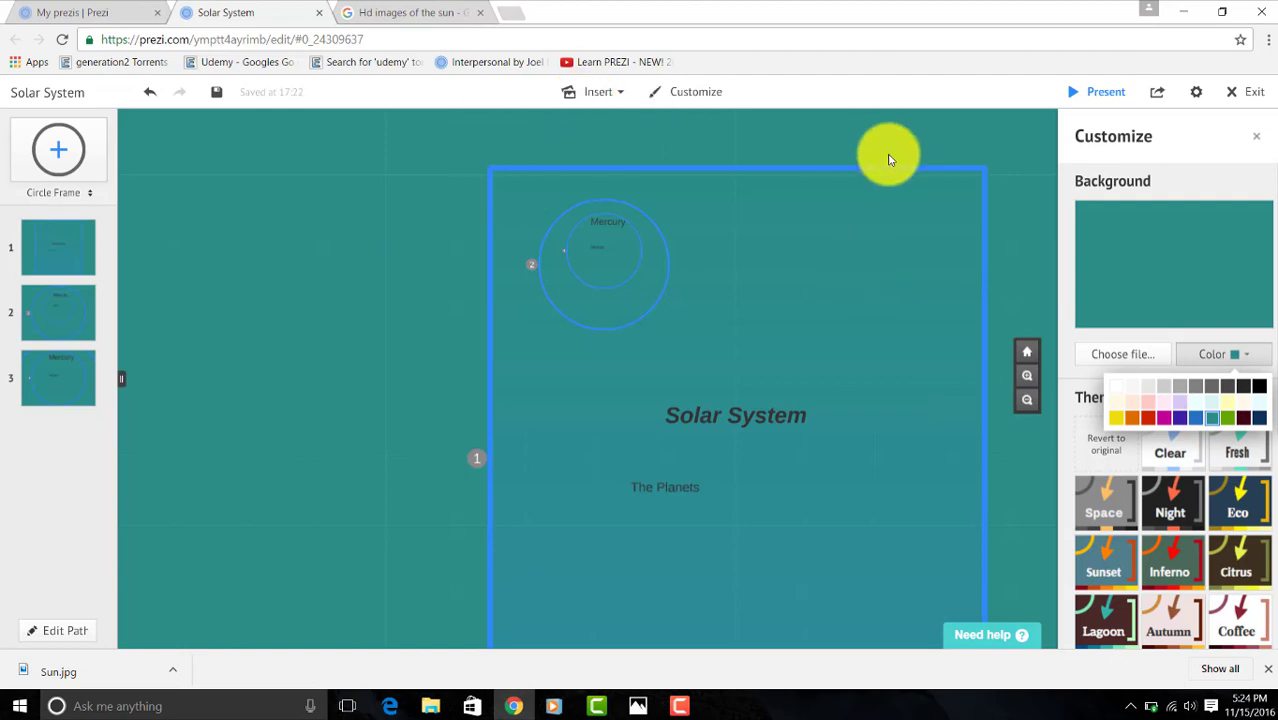
# - Undo the purple and teal color changes and the removal of the background image
pyautogui.click(153, 97)
pyautogui.click(153, 97)
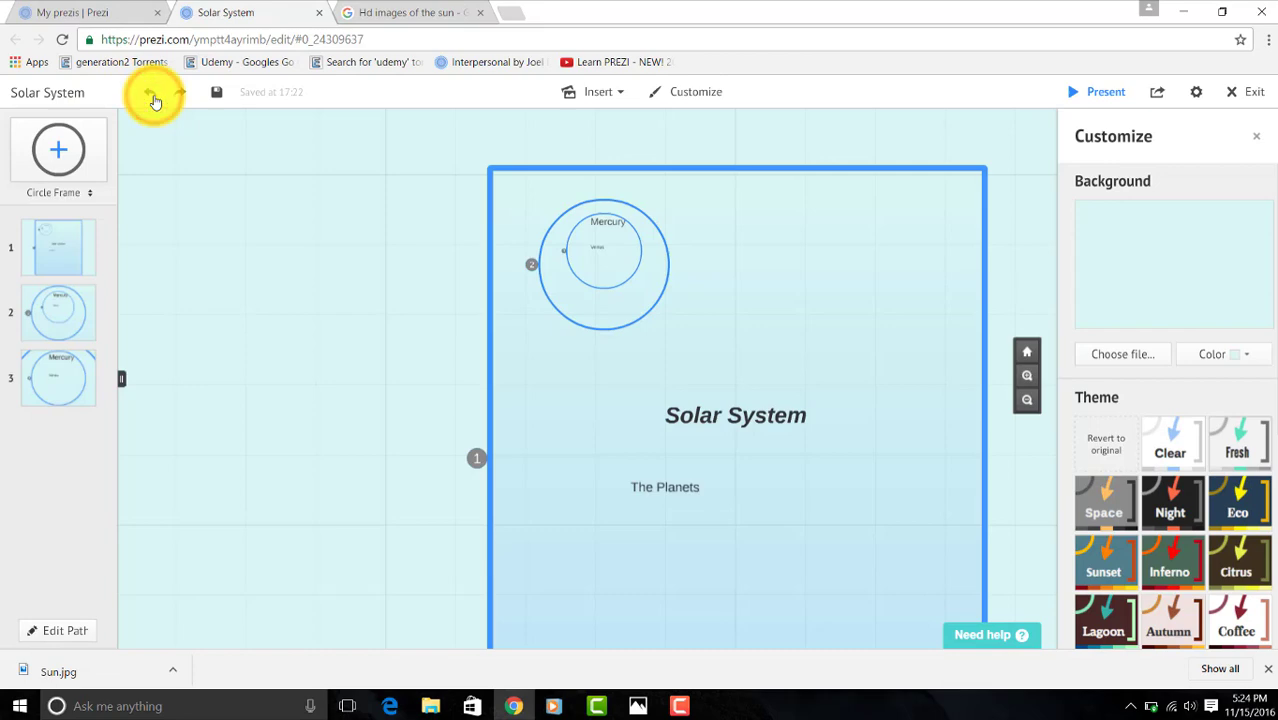
pyautogui.click(153, 97)
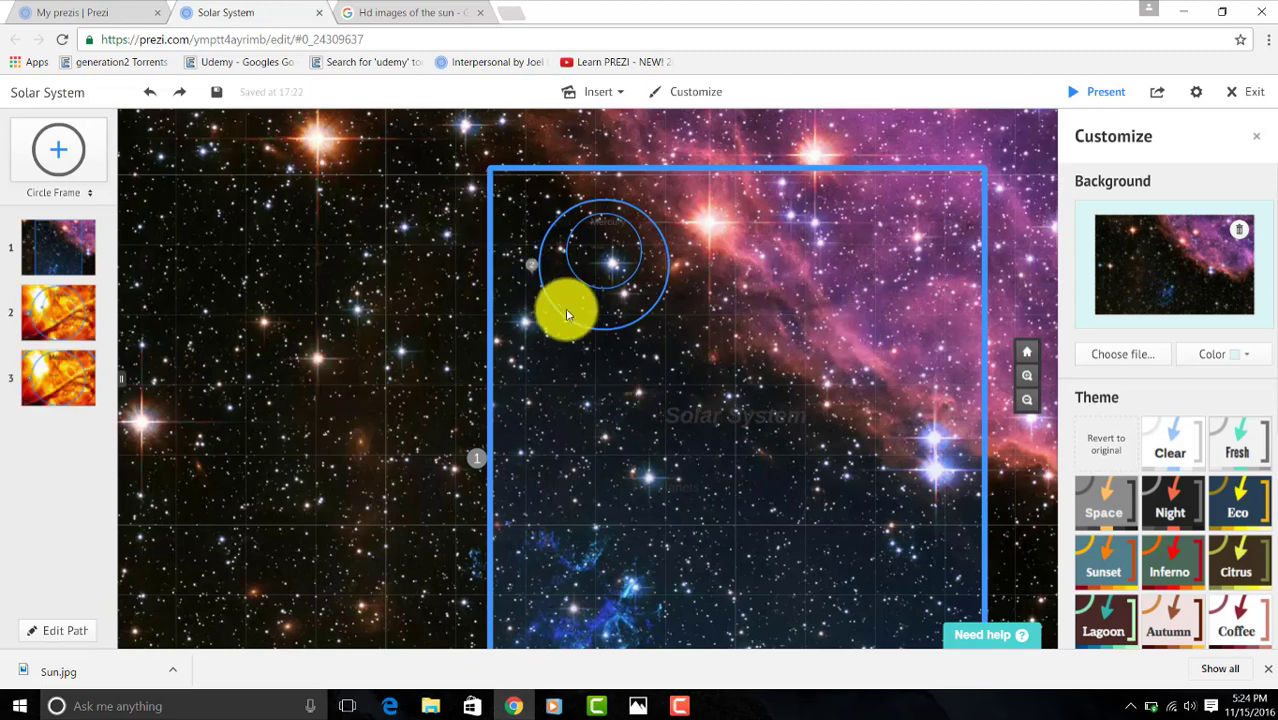
# - Insert the image Earth.jpg from the Documents folder onto the canvas
pyautogui.click(598, 92)
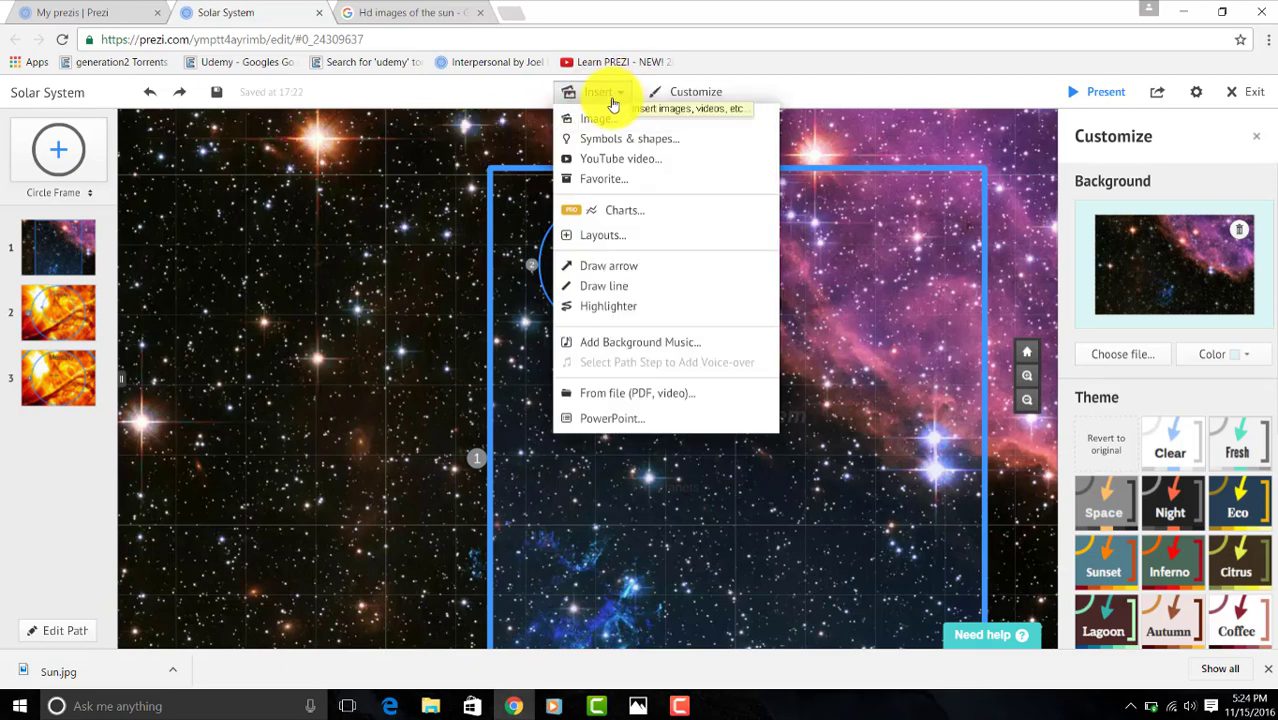
pyautogui.click(613, 132)
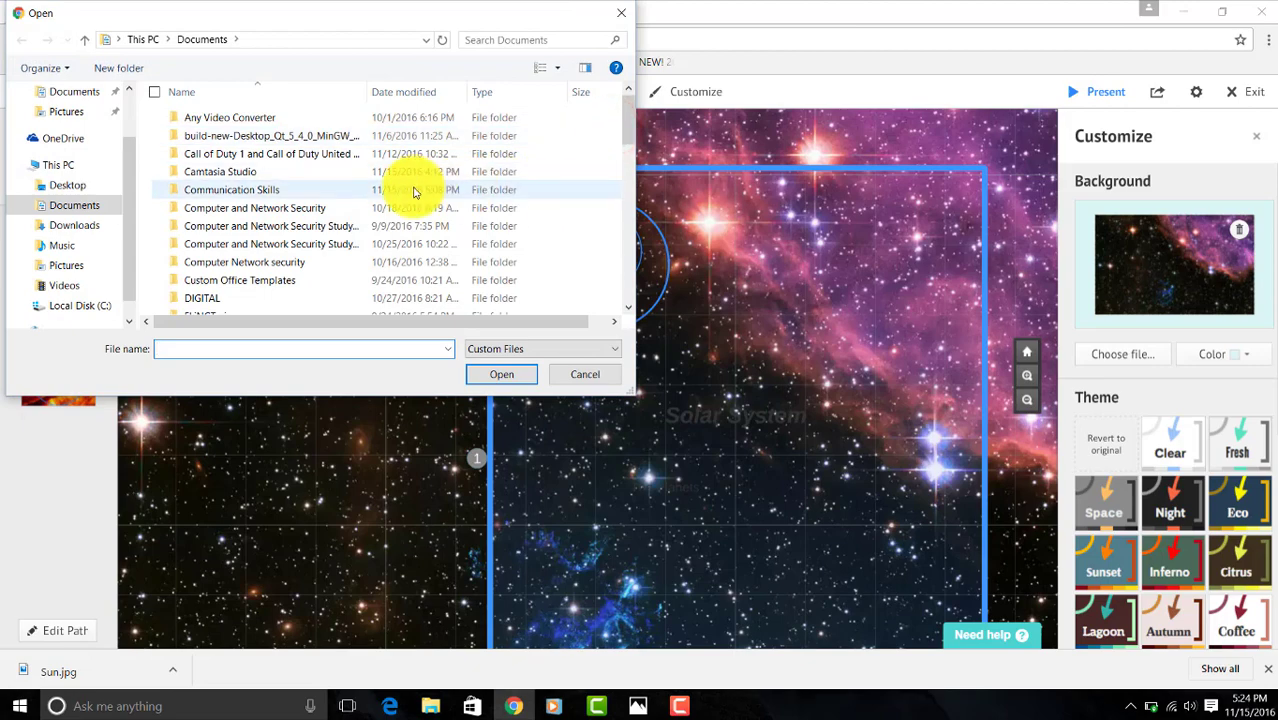
pyautogui.scroll(-10, 414, 190)
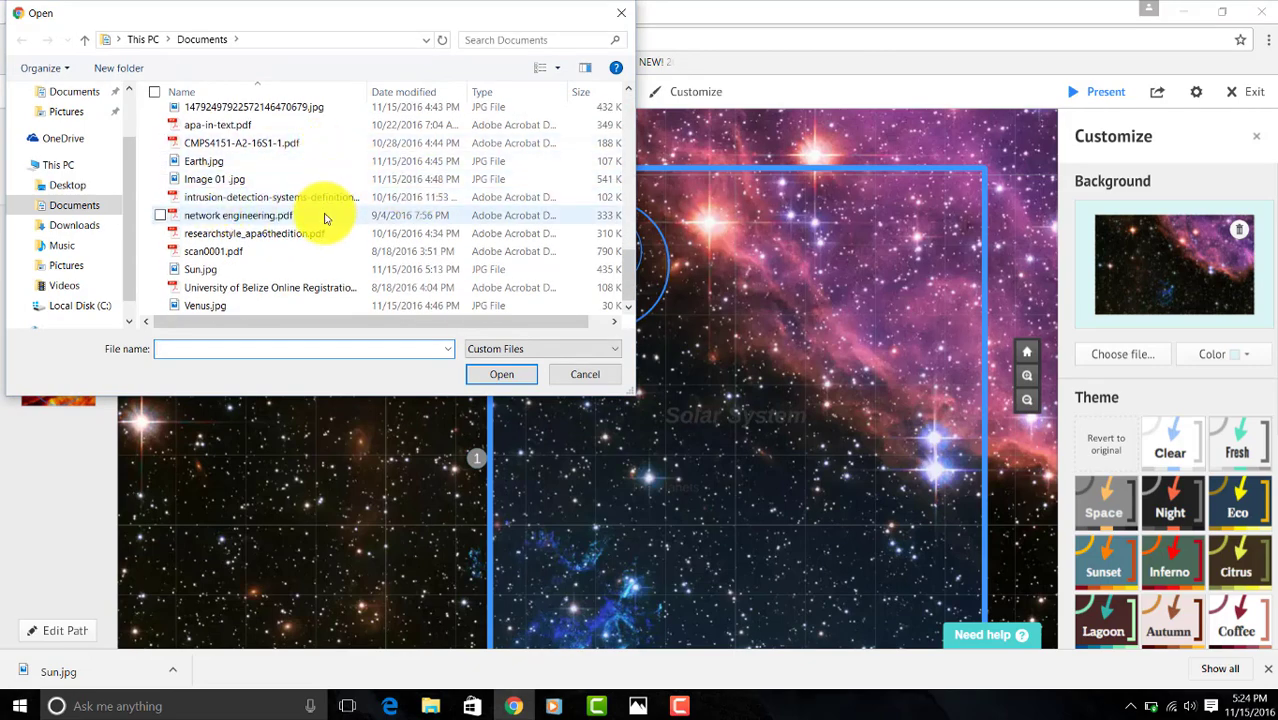
pyautogui.click(253, 162)
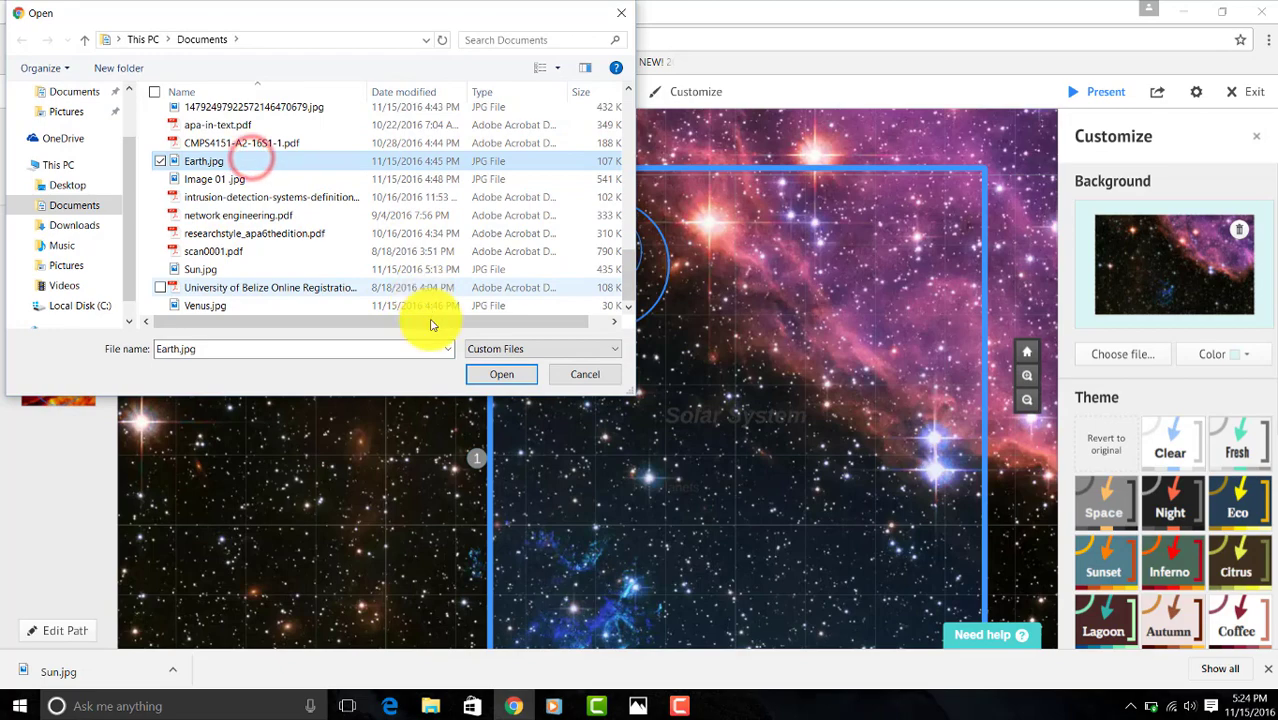
pyautogui.click(495, 376)
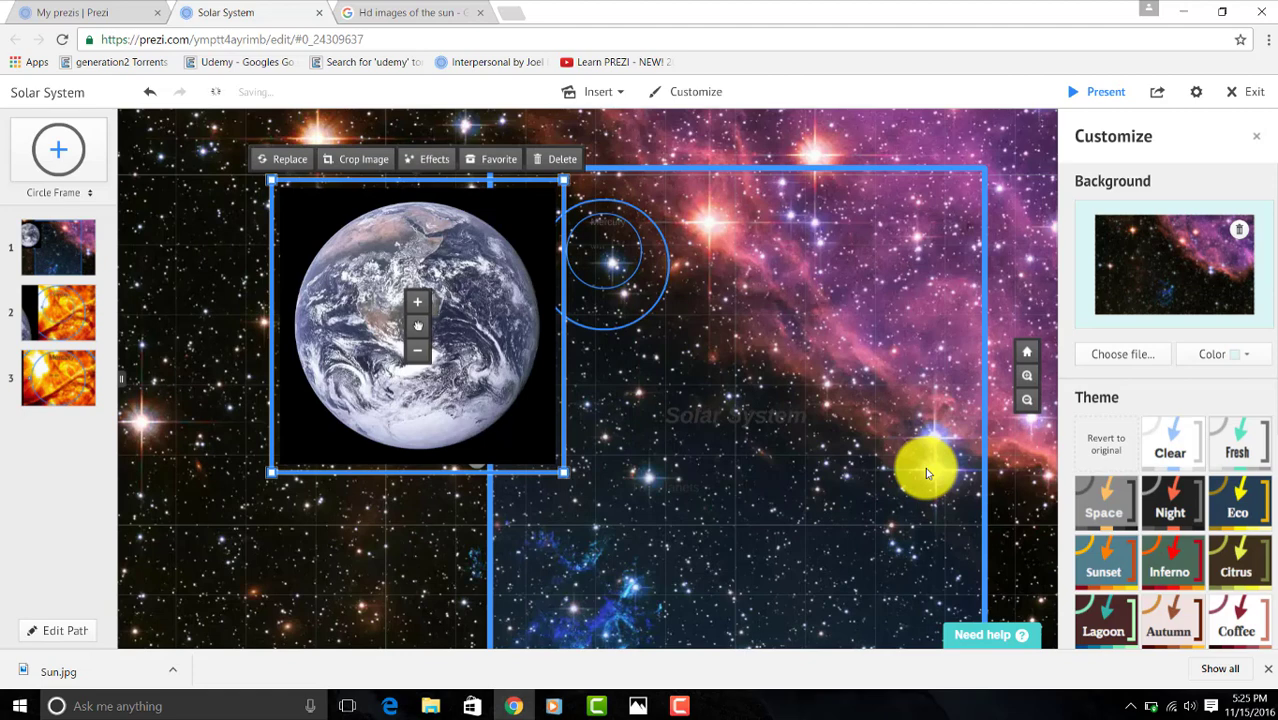
# - Shrink the Earth image to about three quarters of its size and move it outside the Solar System frame, beside its left edge
pyautogui.click(277, 178)
pyautogui.moveTo(277, 178); pyautogui.dragTo(305, 215)
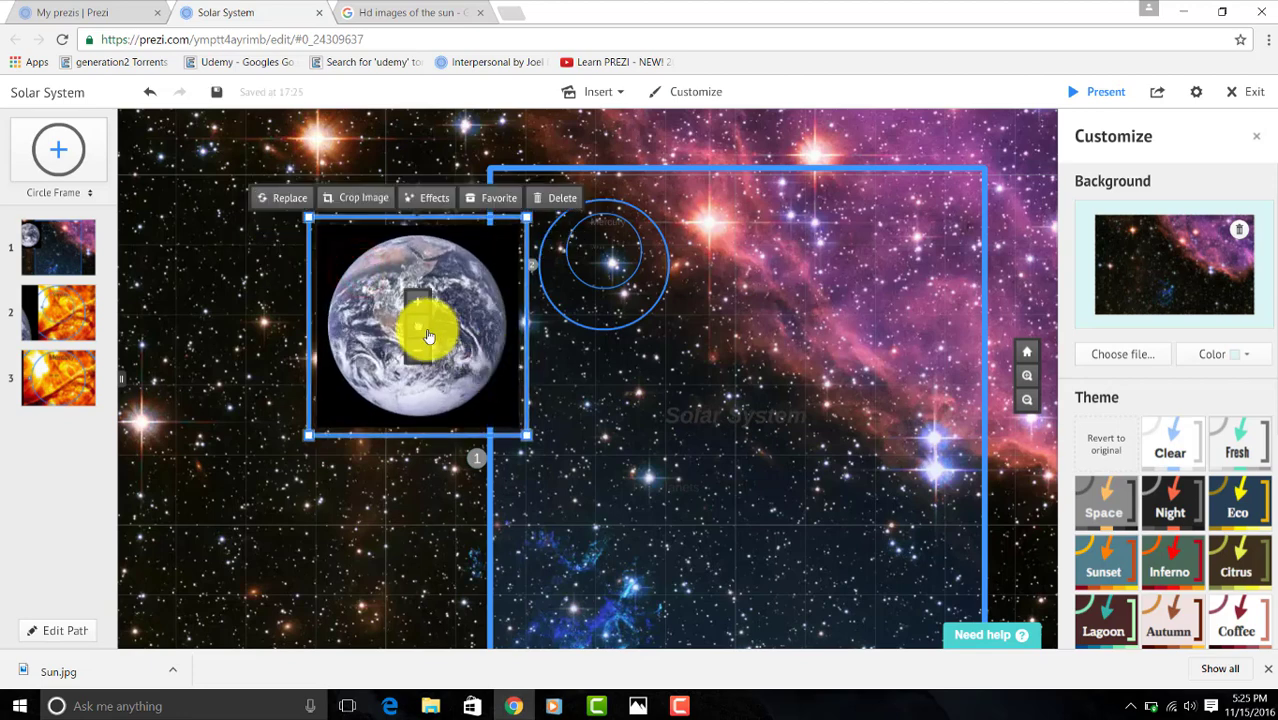
pyautogui.click(421, 331)
pyautogui.moveTo(421, 331); pyautogui.dragTo(284, 334)
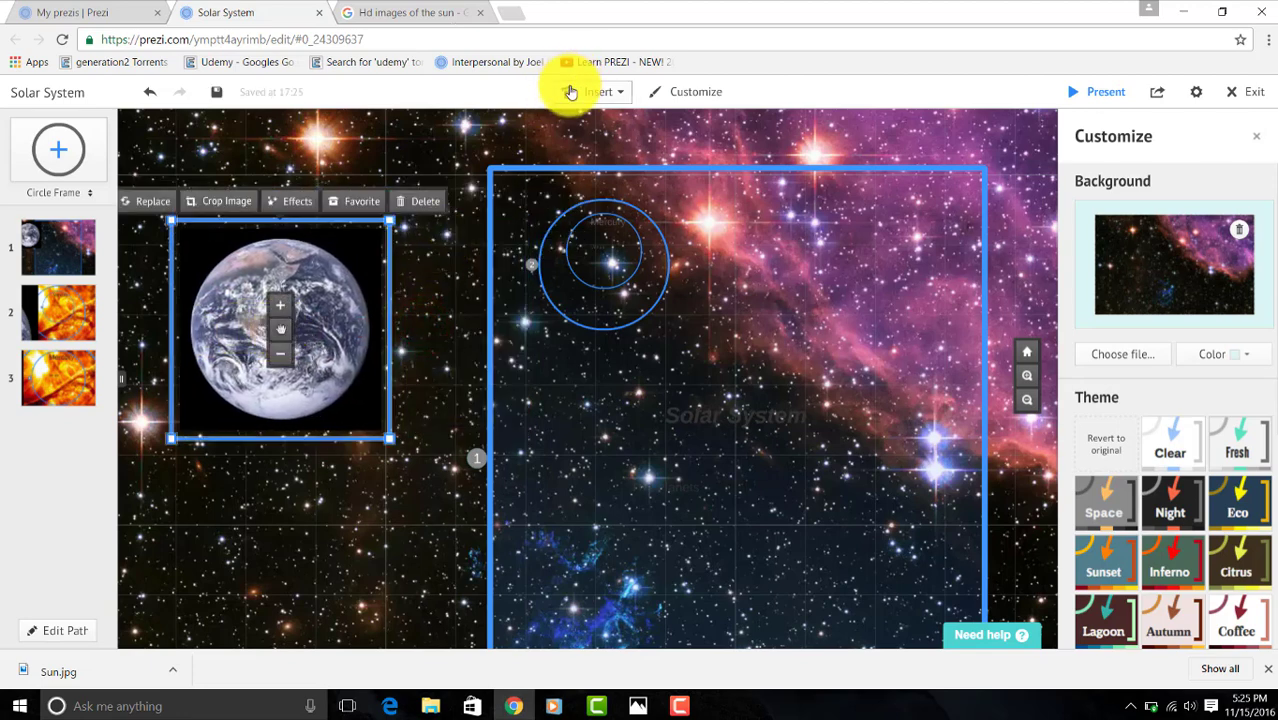
# - Insert the image Venus.jpg from the Documents folder onto the canvas
pyautogui.click(574, 97)
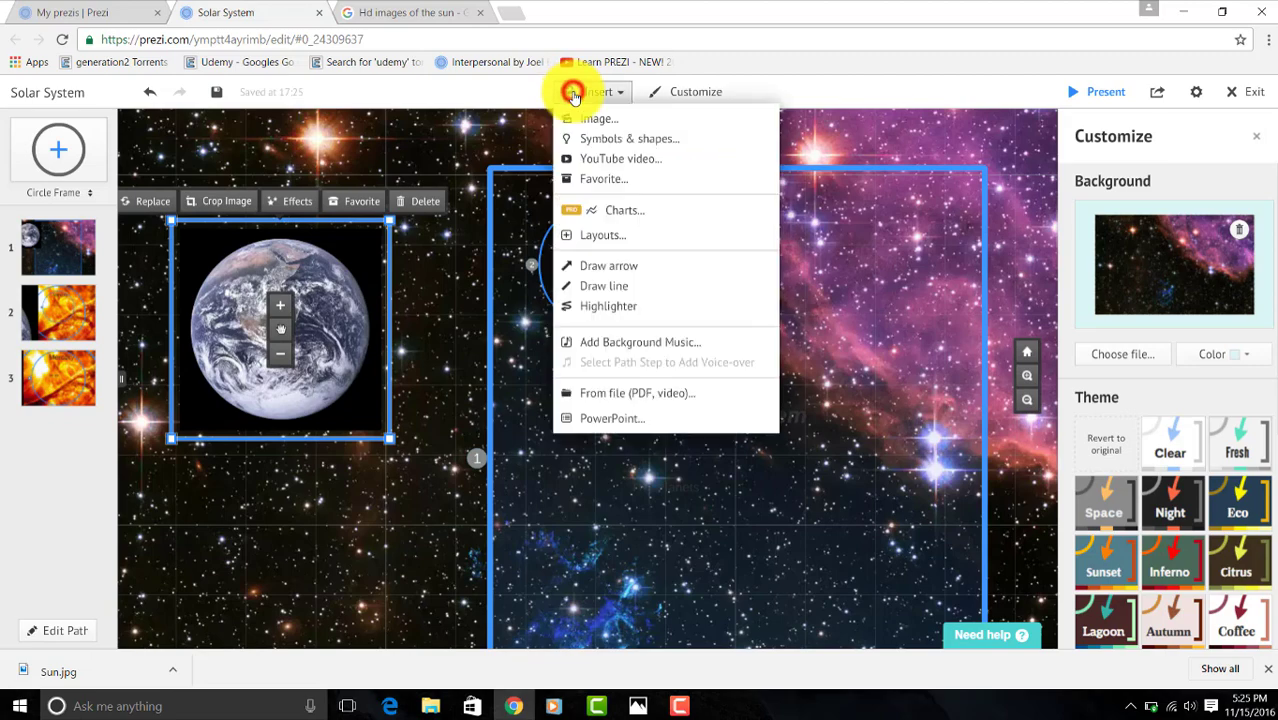
pyautogui.click(640, 124)
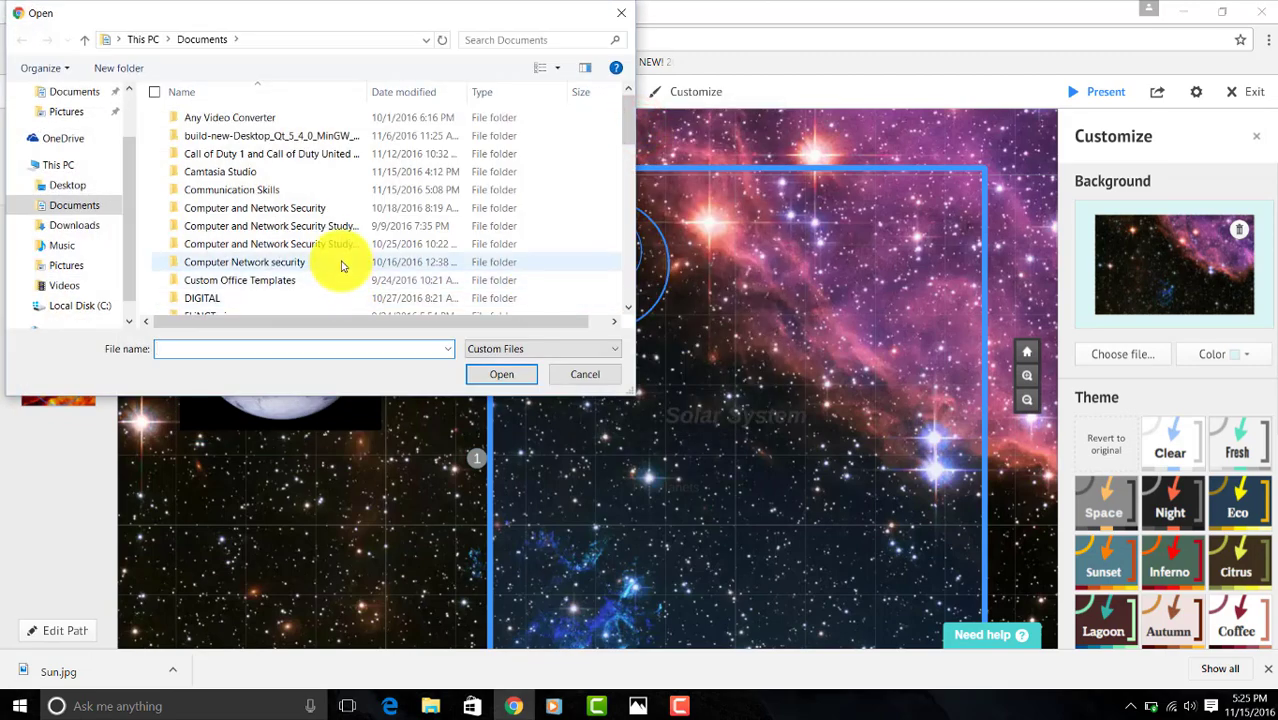
pyautogui.scroll(-3, 338, 268)
pyautogui.scroll(-3, 340, 266)
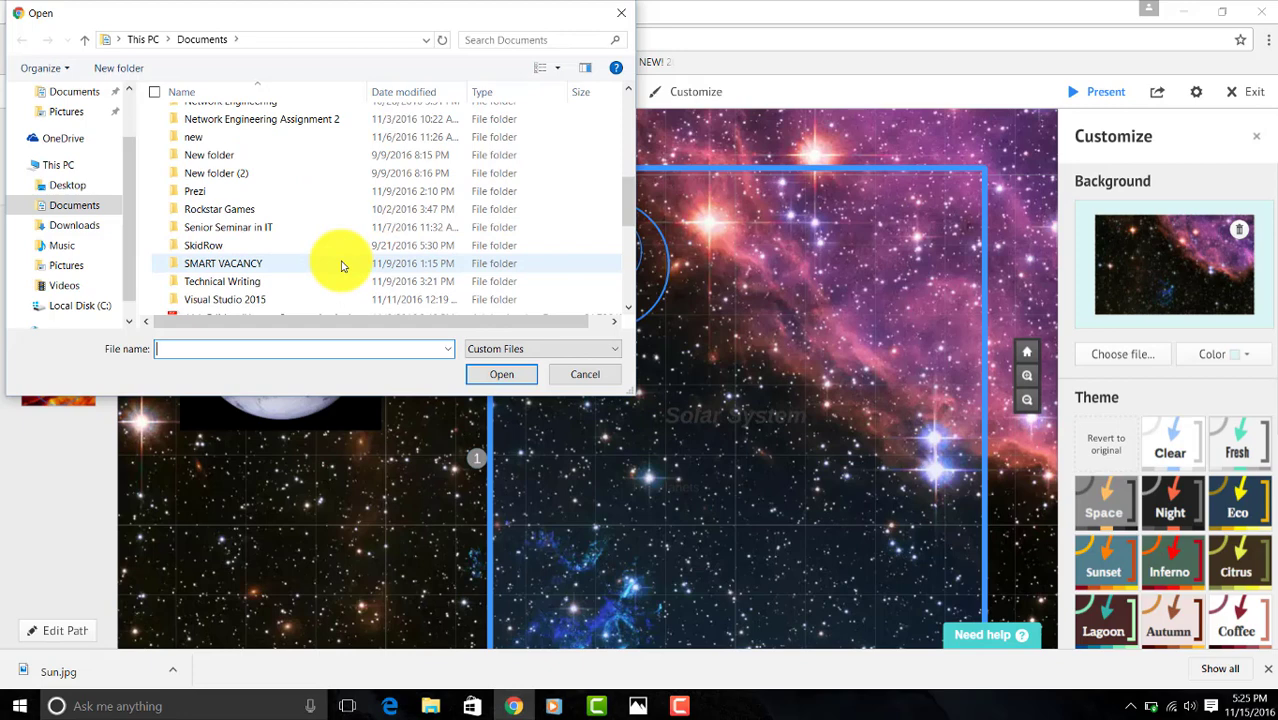
pyautogui.scroll(-3, 380, 271)
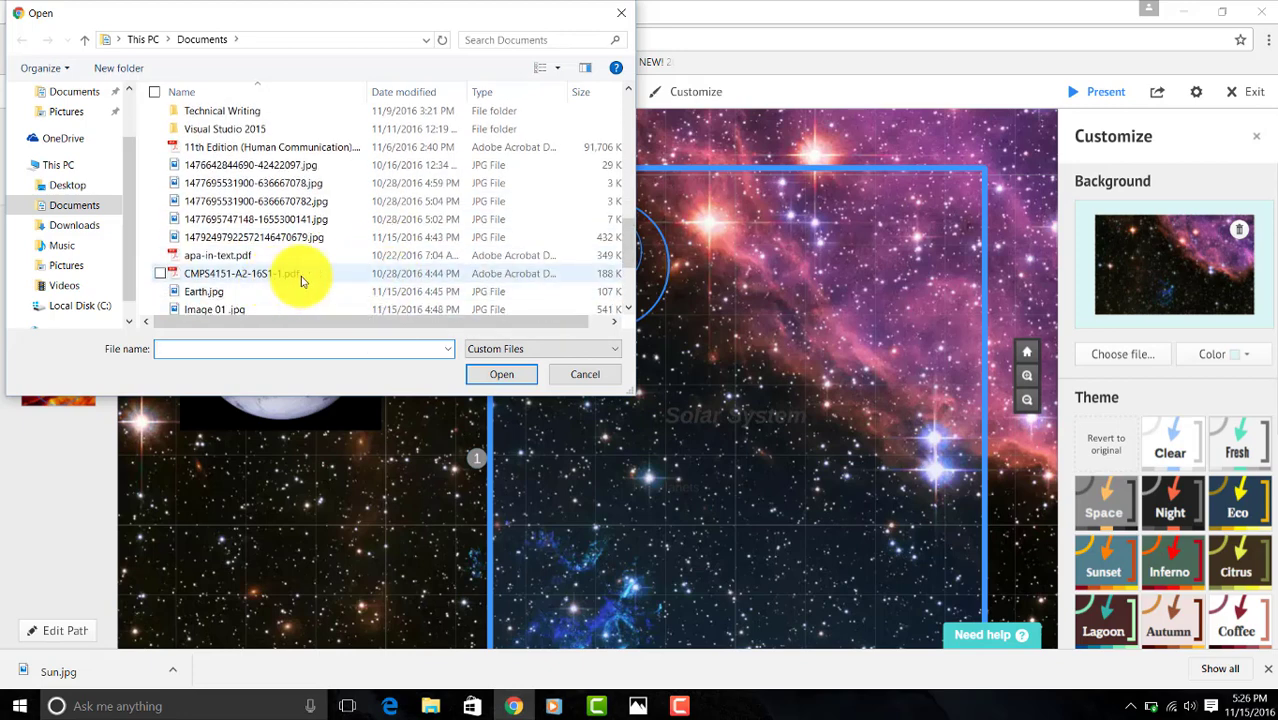
pyautogui.scroll(-2, 301, 281)
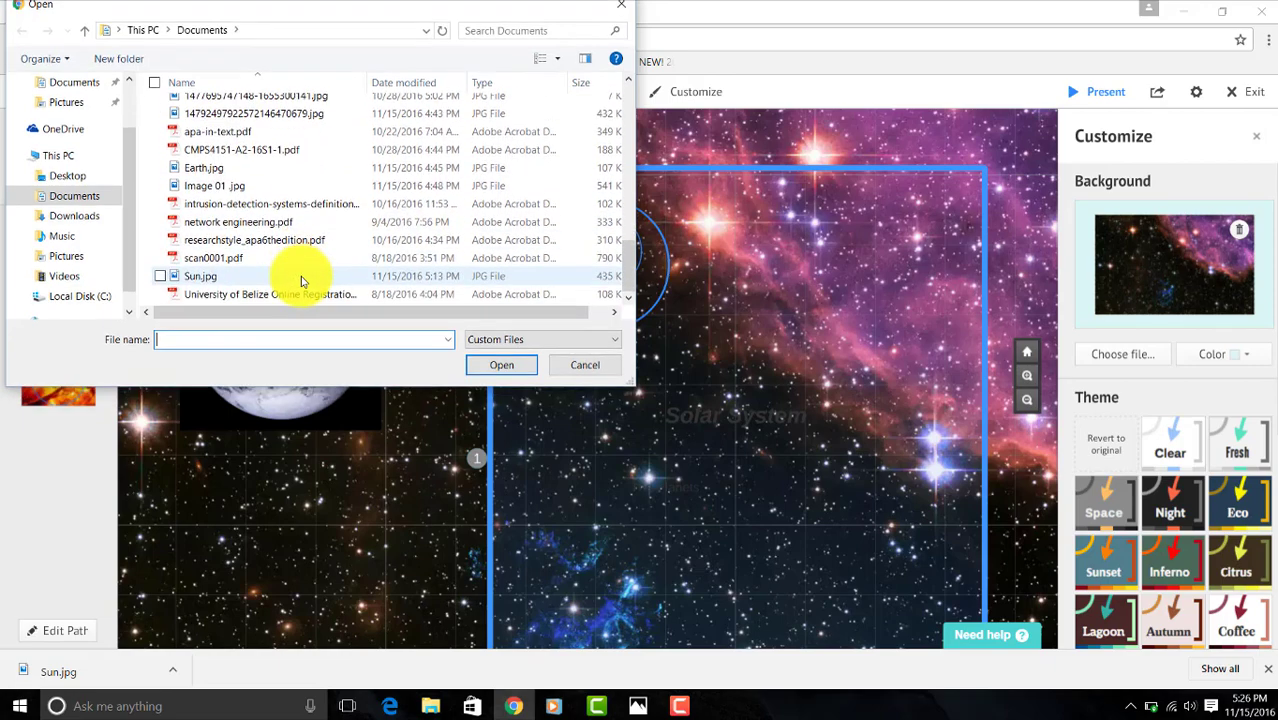
pyautogui.scroll(2, 301, 281)
pyautogui.scroll(8, 301, 281)
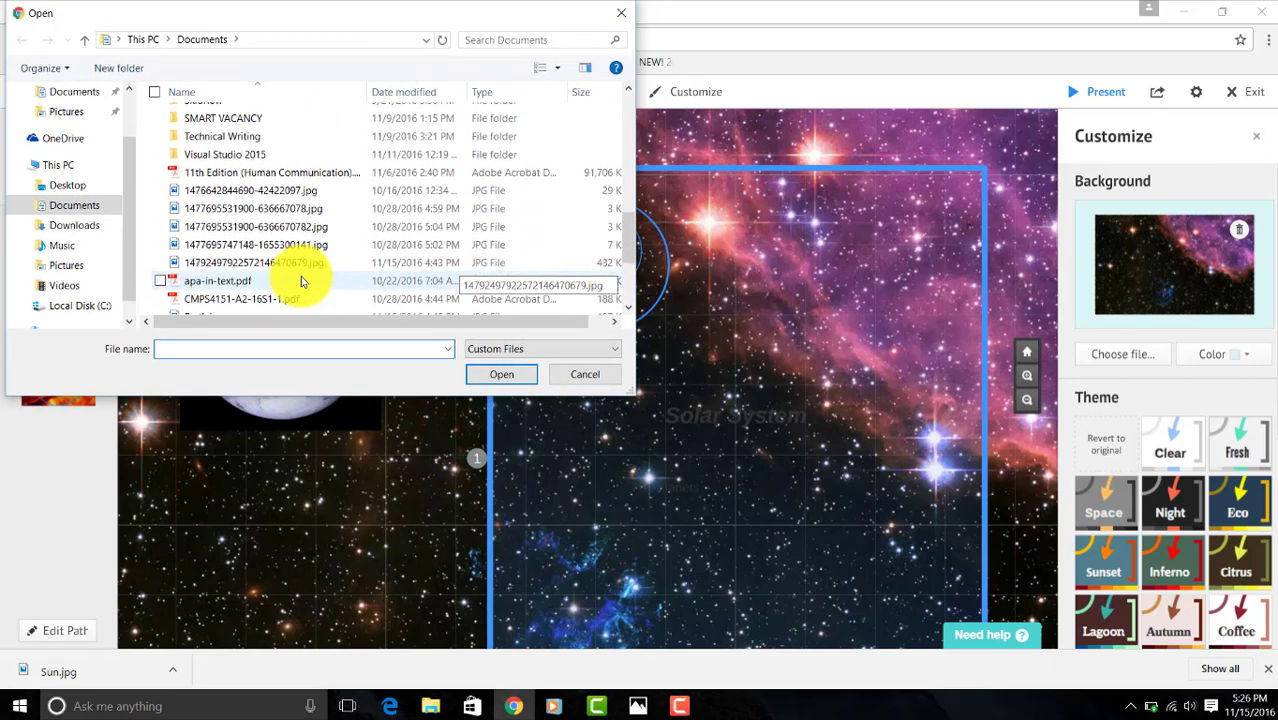
pyautogui.scroll(3, 301, 276)
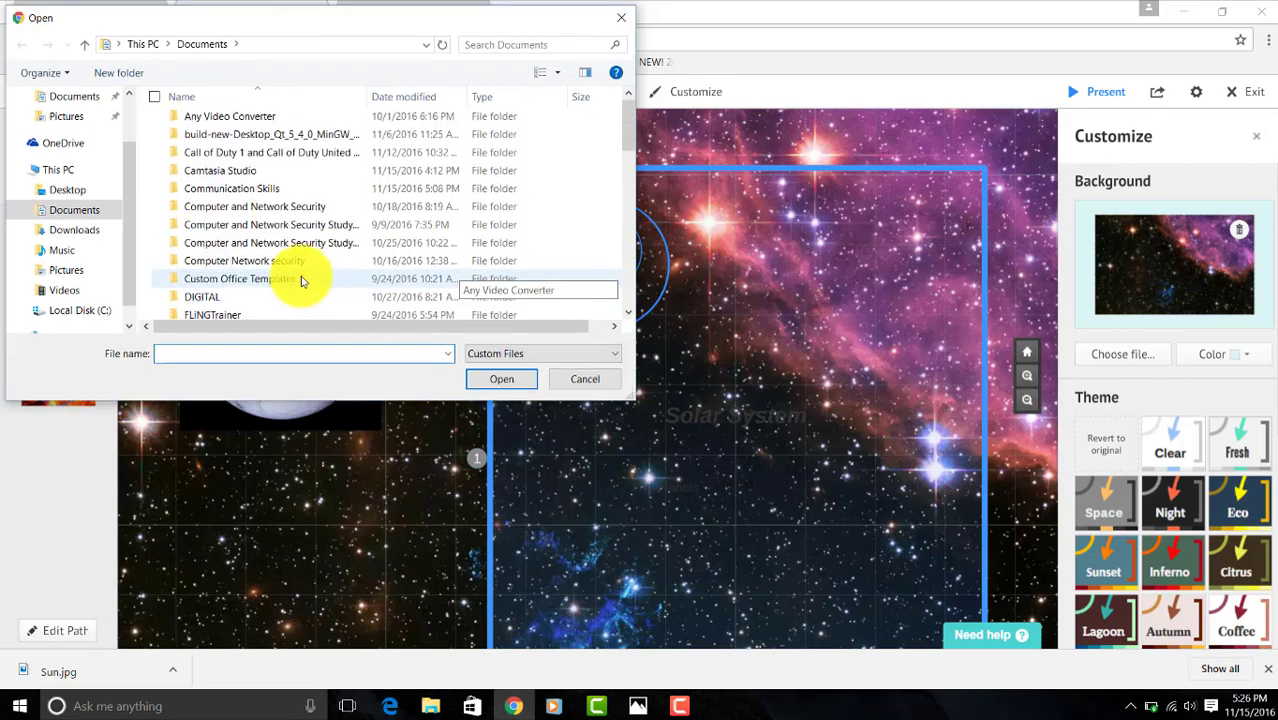
pyautogui.scroll(-12, 301, 276)
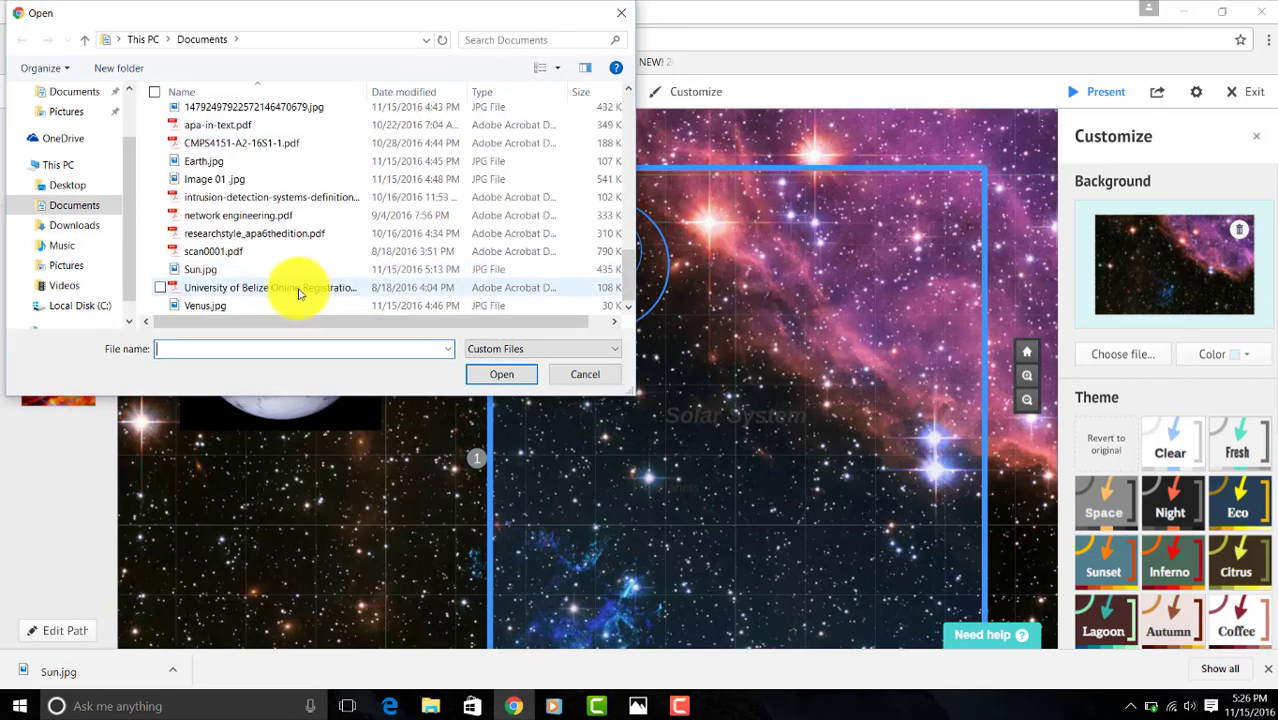
pyautogui.click(281, 305)
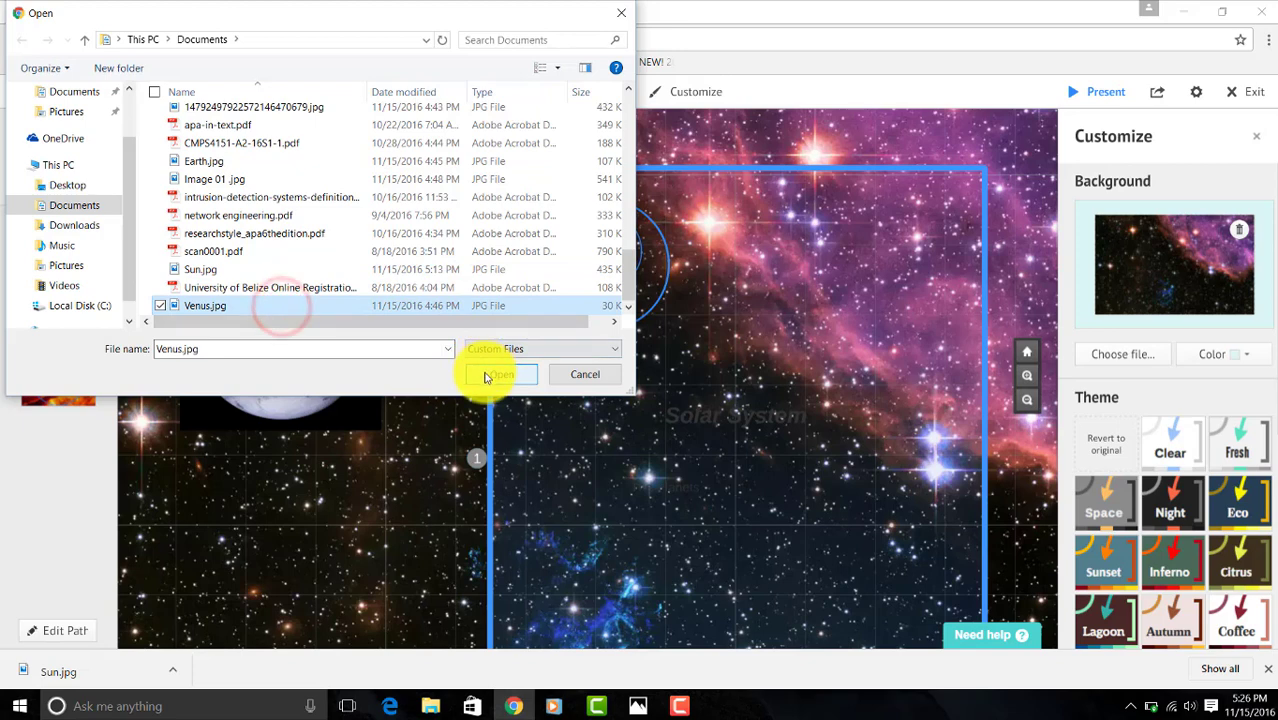
pyautogui.click(488, 374)
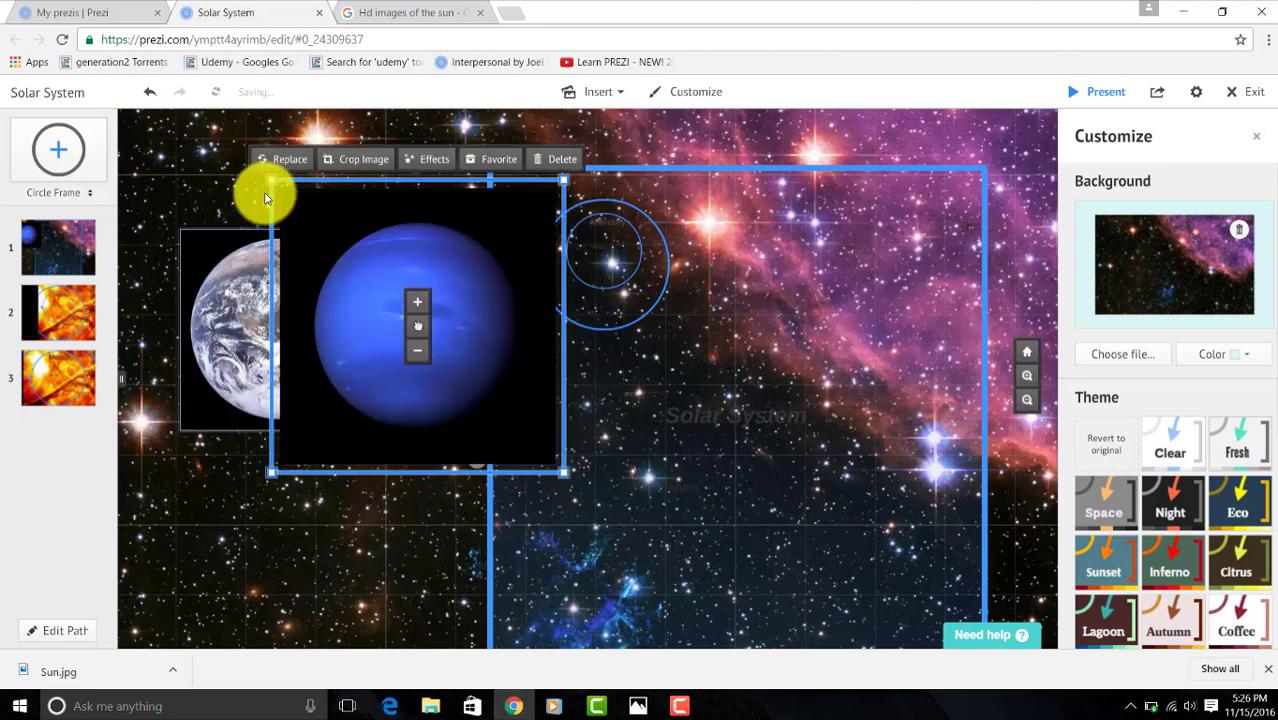
# - Shrink the Venus image to about half its size and move it below the Earth image, outside the Solar System frame
pyautogui.moveTo(264, 181); pyautogui.dragTo(339, 250)
pyautogui.moveTo(422, 331); pyautogui.dragTo(364, 566)
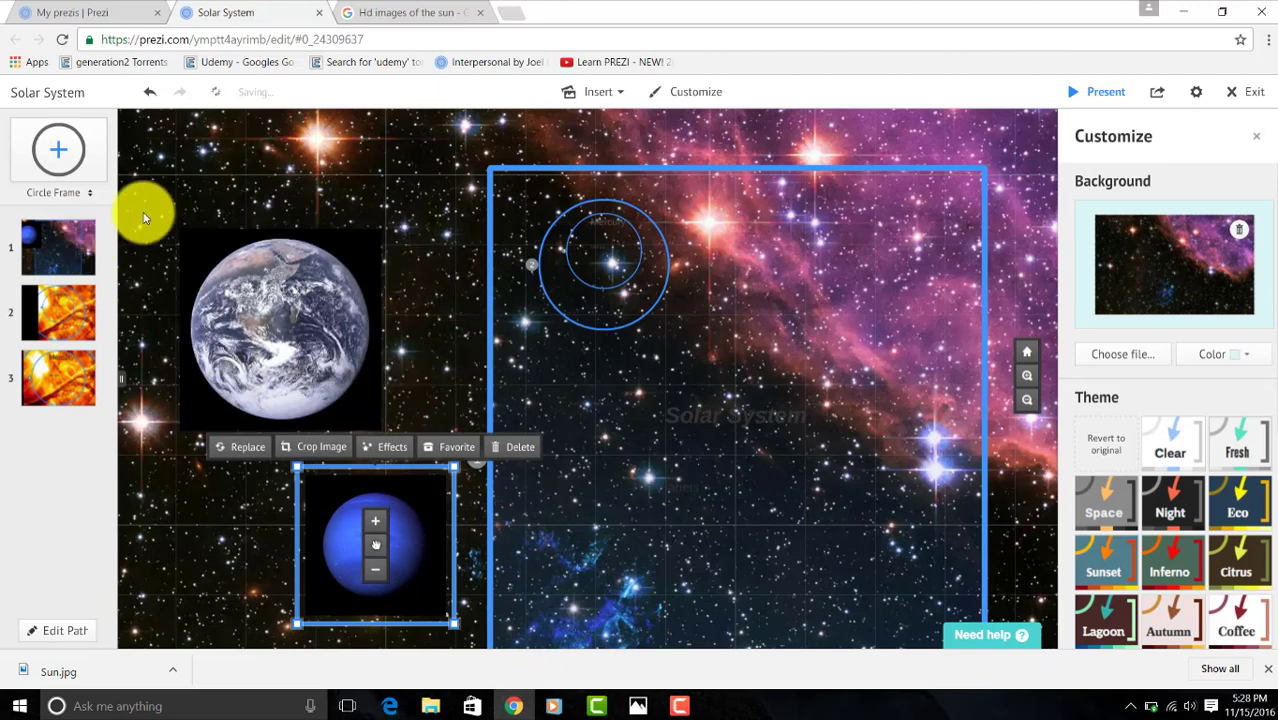
pyautogui.click(285, 340)
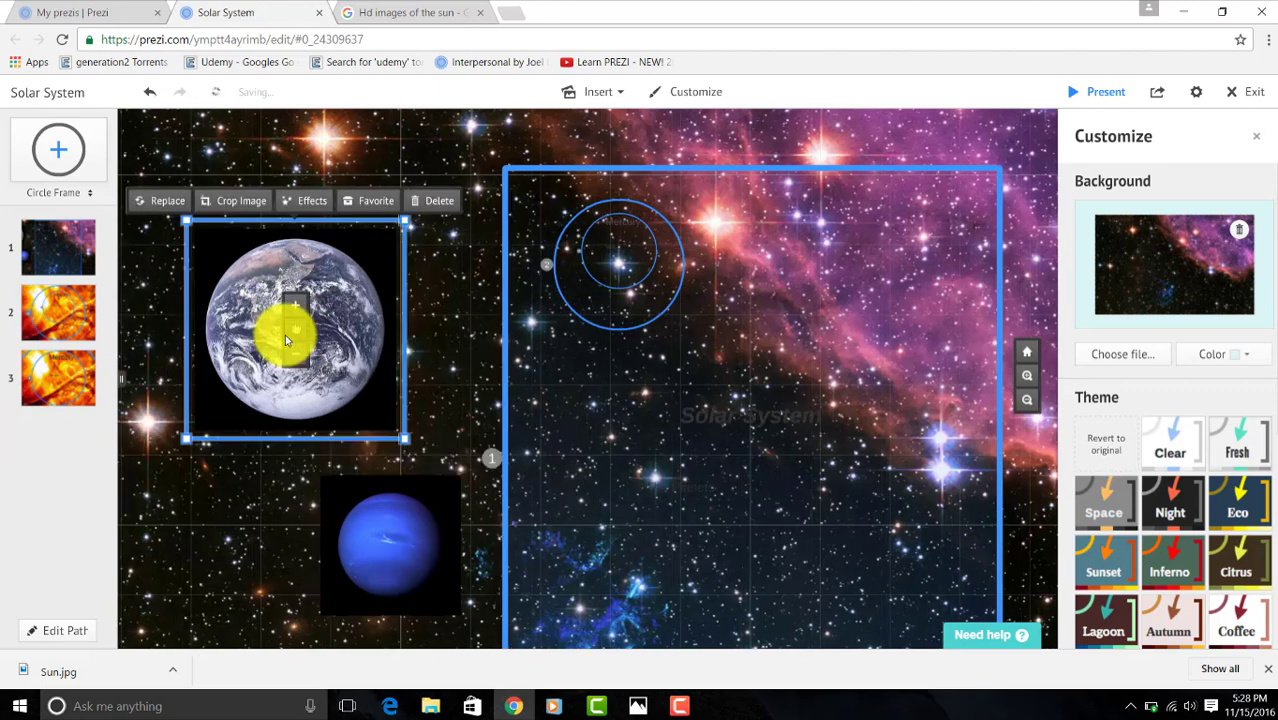
pyautogui.click(460, 247)
# - Add the text label "Earth" beside the upper right corner of the Earth image and color it green
pyautogui.click(411, 229)
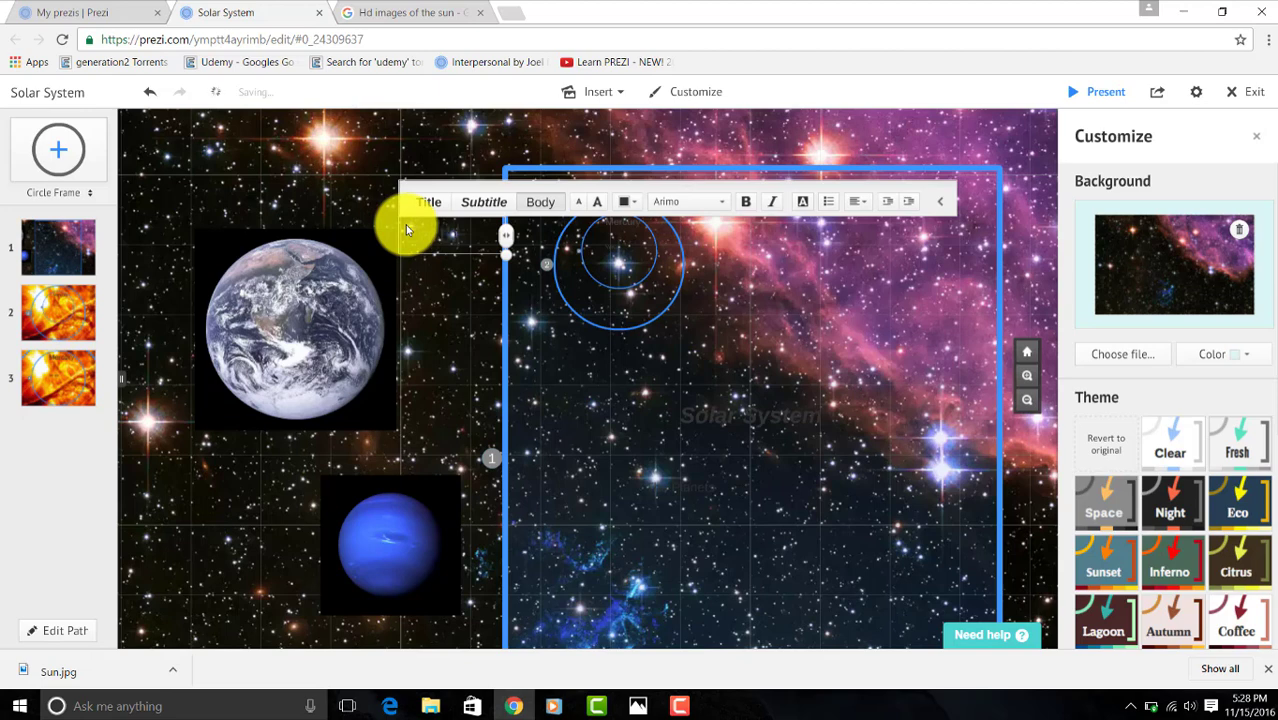
pyautogui.click(626, 202)
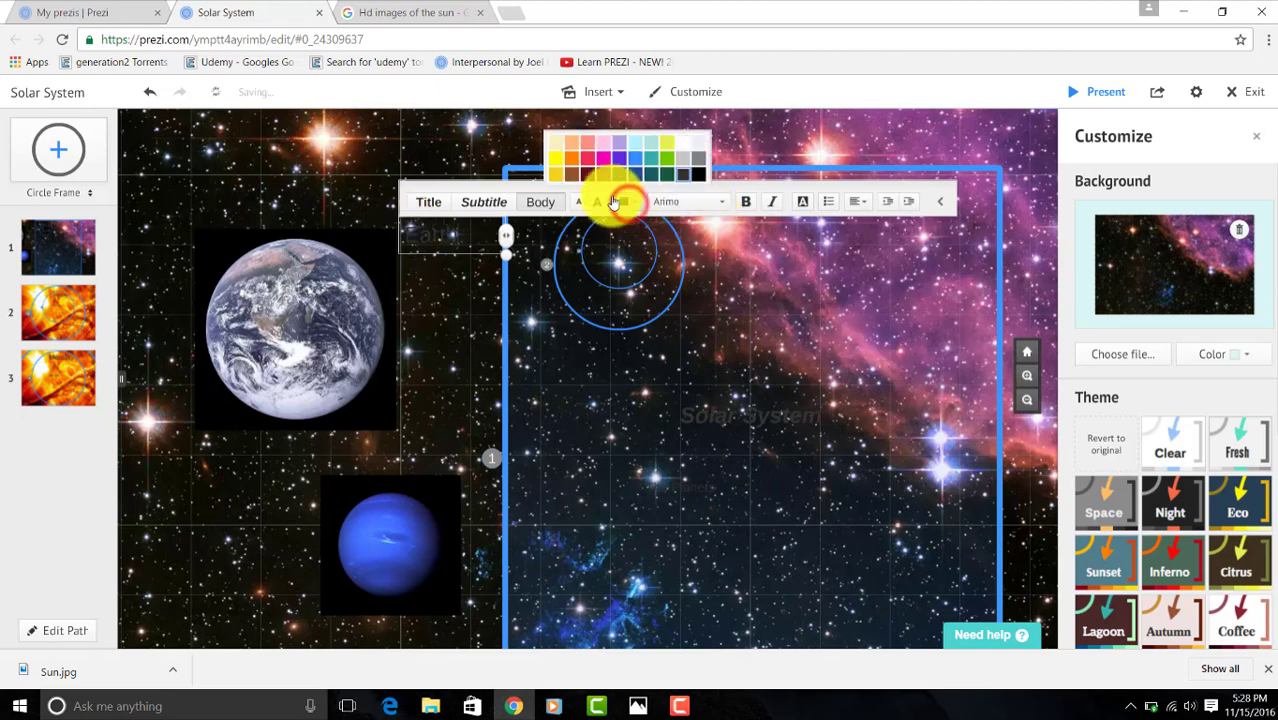
pyautogui.click(667, 163)
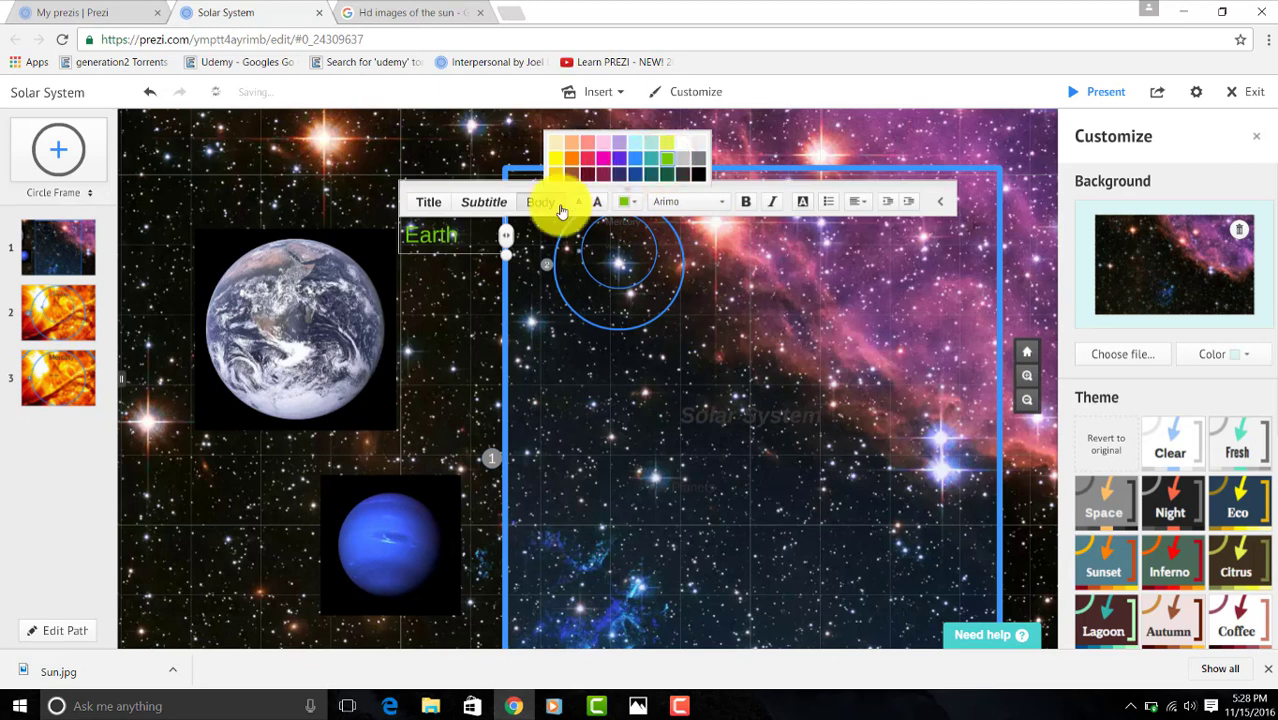
pyautogui.click(451, 296)
# - Add the text label "Venus" above the Venus image and color it green
pyautogui.click(408, 453)
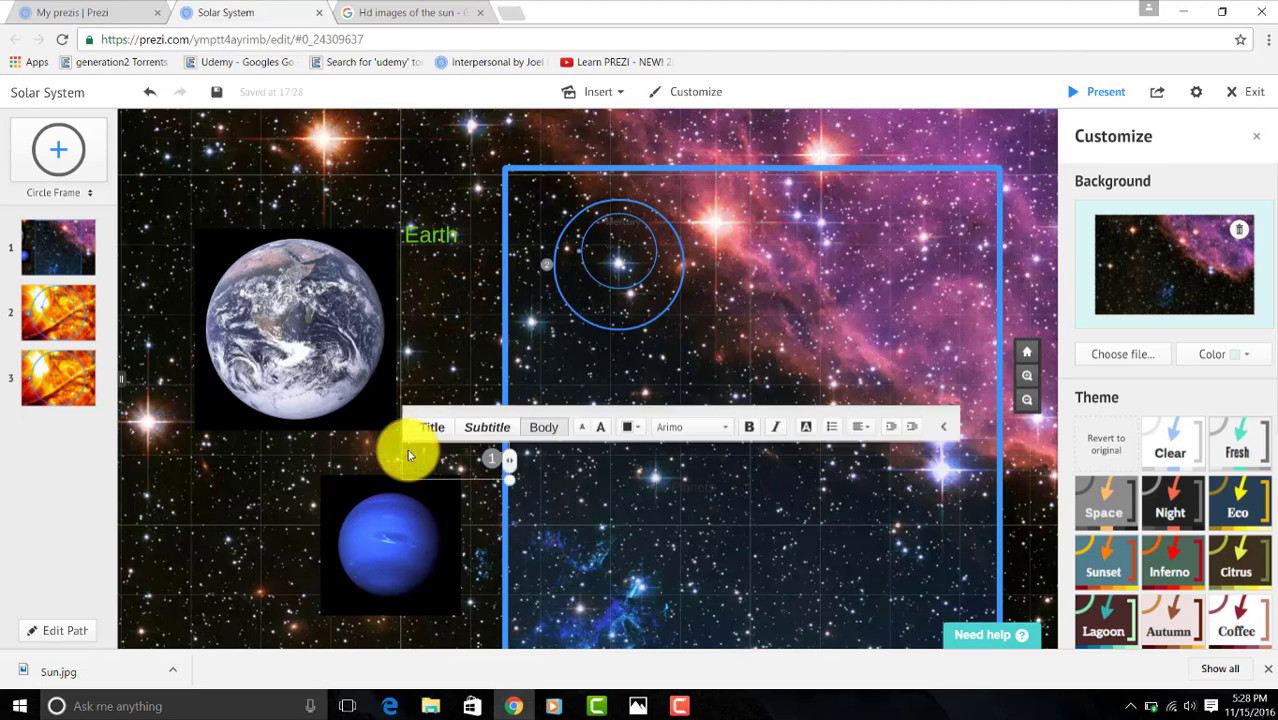
pyautogui.write('Venus')
pyautogui.click(631, 430)
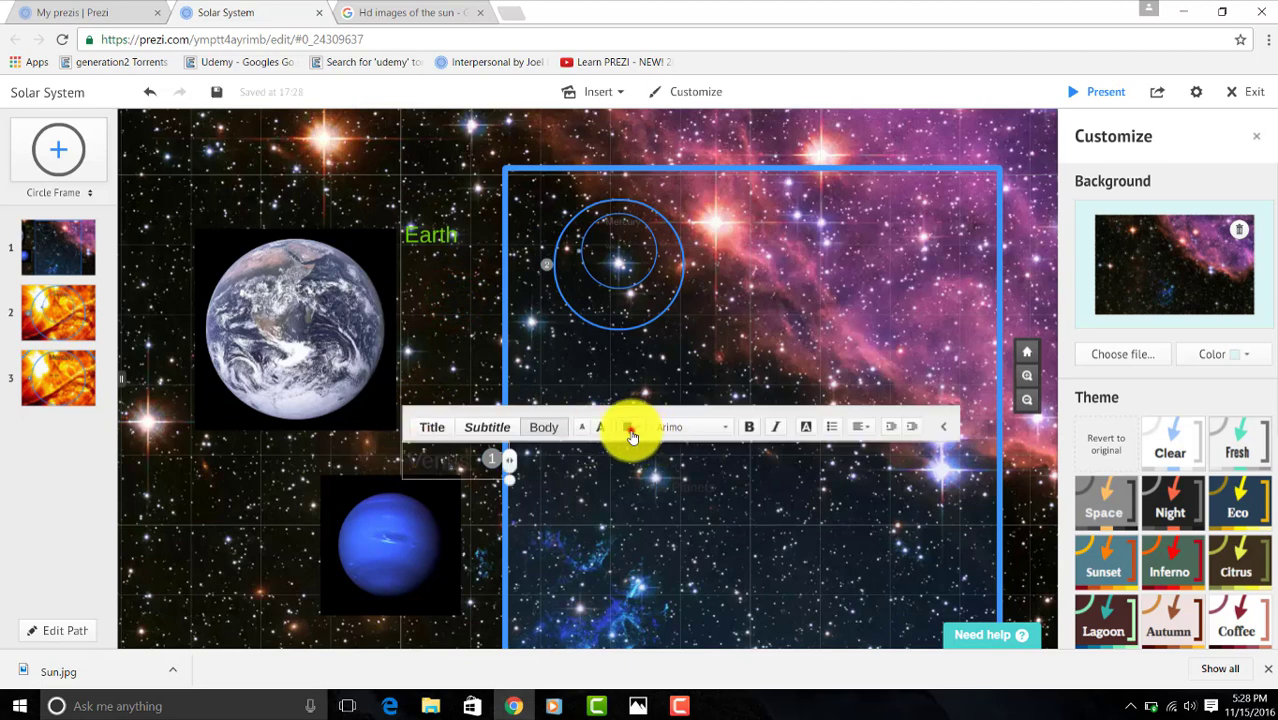
pyautogui.click(671, 382)
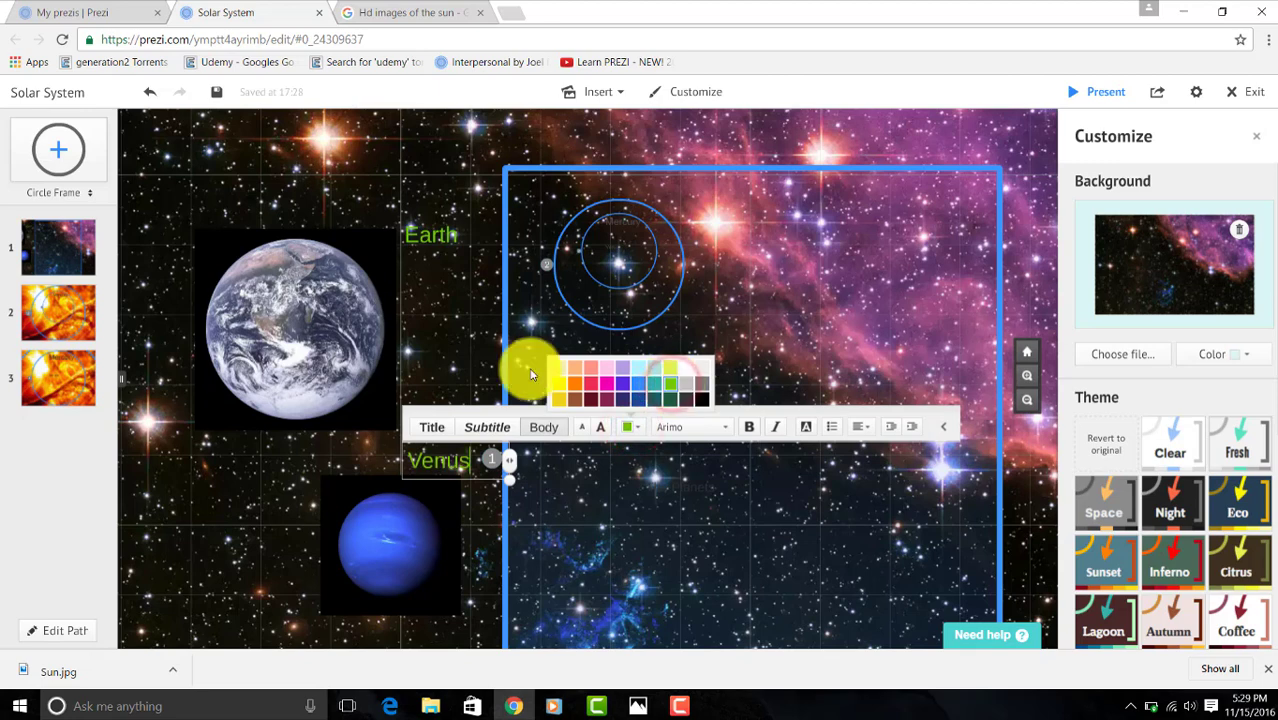
pyautogui.click(414, 305)
# - Move the Earth and Venus images farther apart and place each text label directly above its planet
pyautogui.click(433, 482)
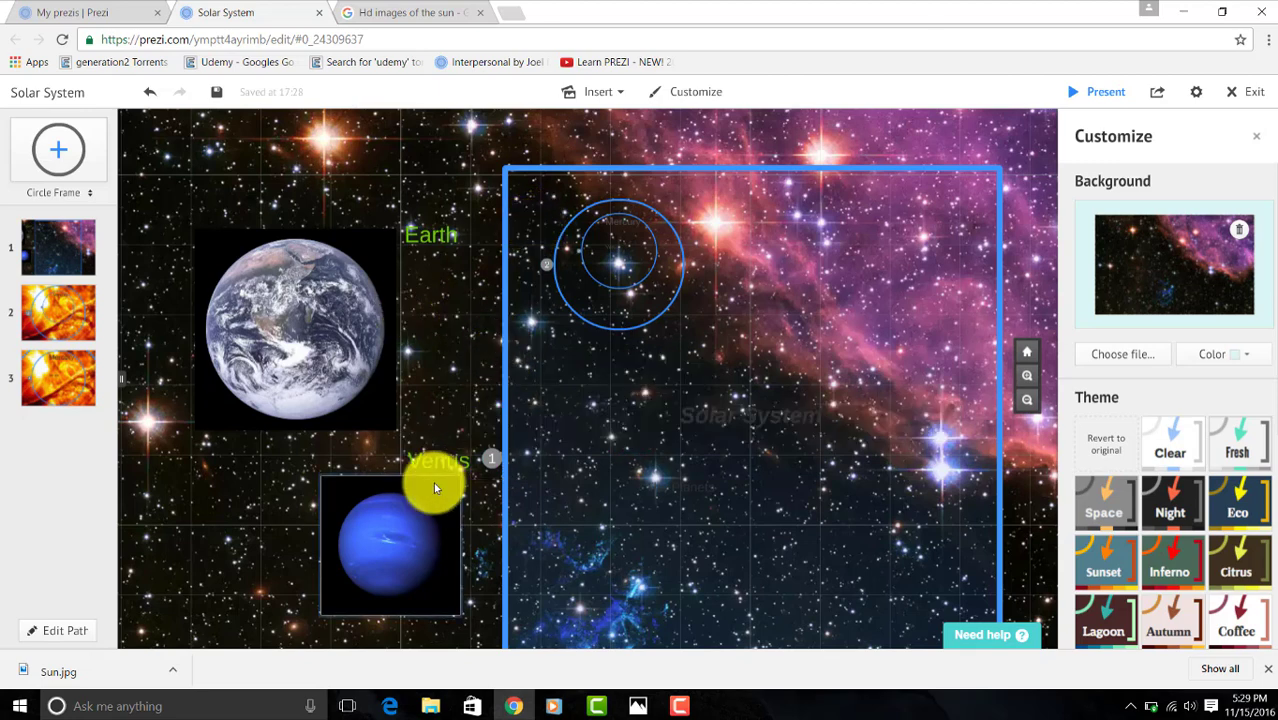
pyautogui.moveTo(387, 496); pyautogui.dragTo(459, 594)
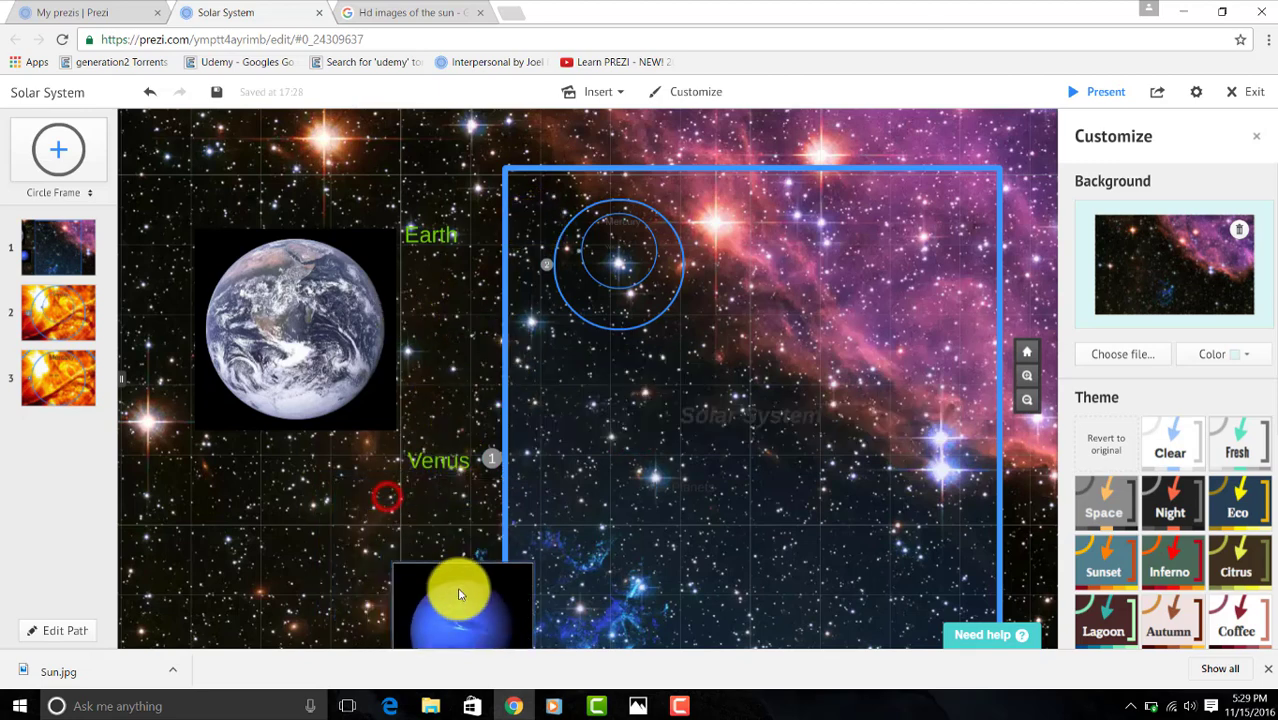
pyautogui.moveTo(291, 363); pyautogui.dragTo(262, 420)
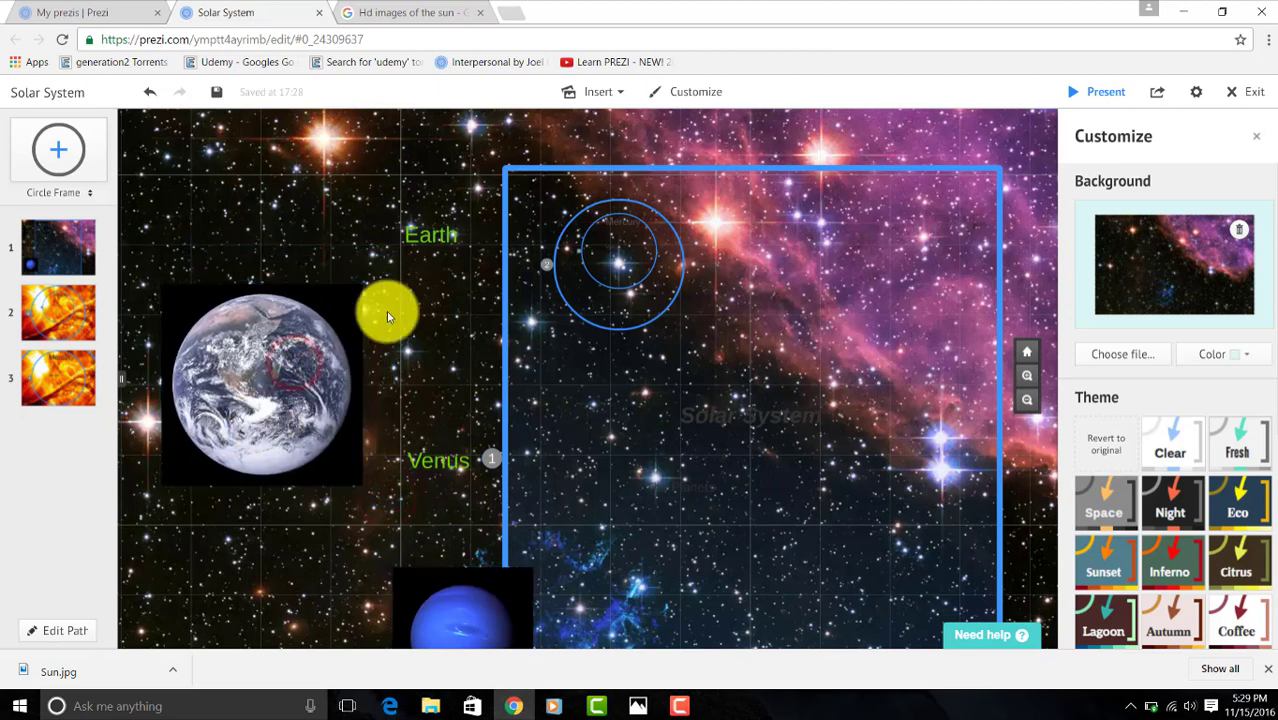
pyautogui.moveTo(420, 240); pyautogui.dragTo(283, 262)
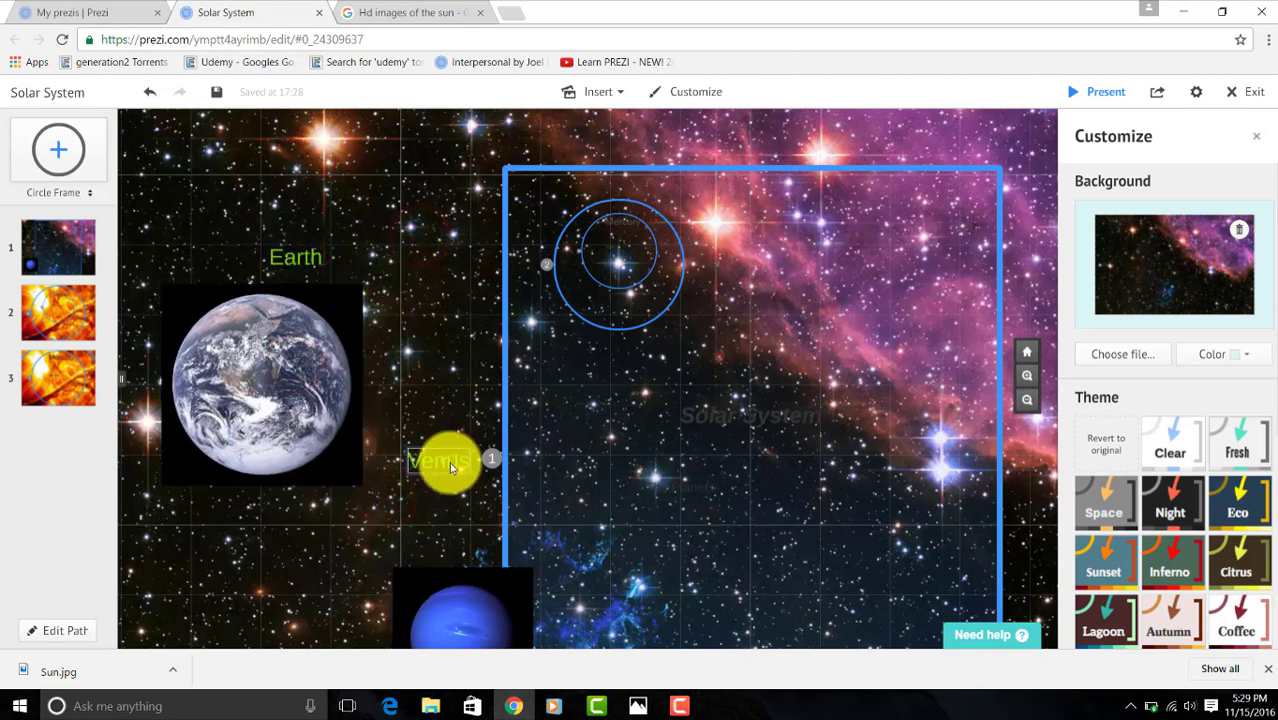
pyautogui.moveTo(449, 462); pyautogui.dragTo(466, 534)
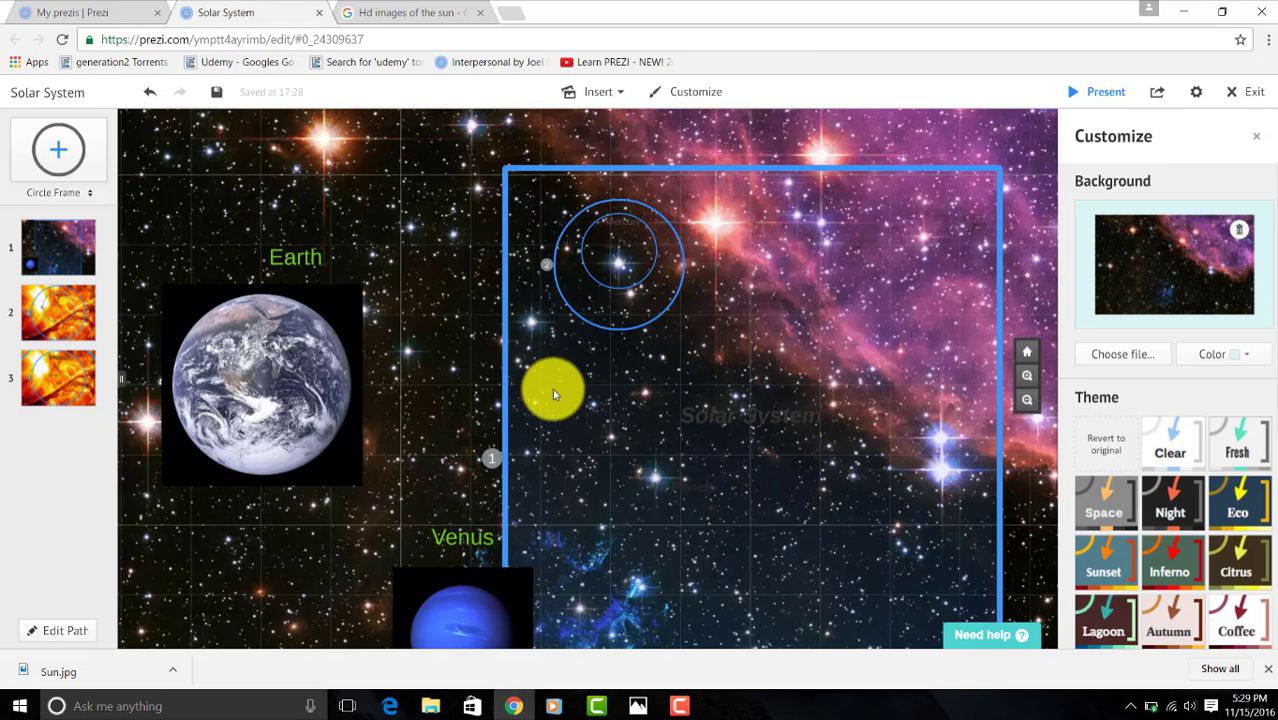
# - Draw an arrow from below the Earth image to the Venus image and bend it into a curve bulging to the lower left
pyautogui.scroll(-5, 552, 388)
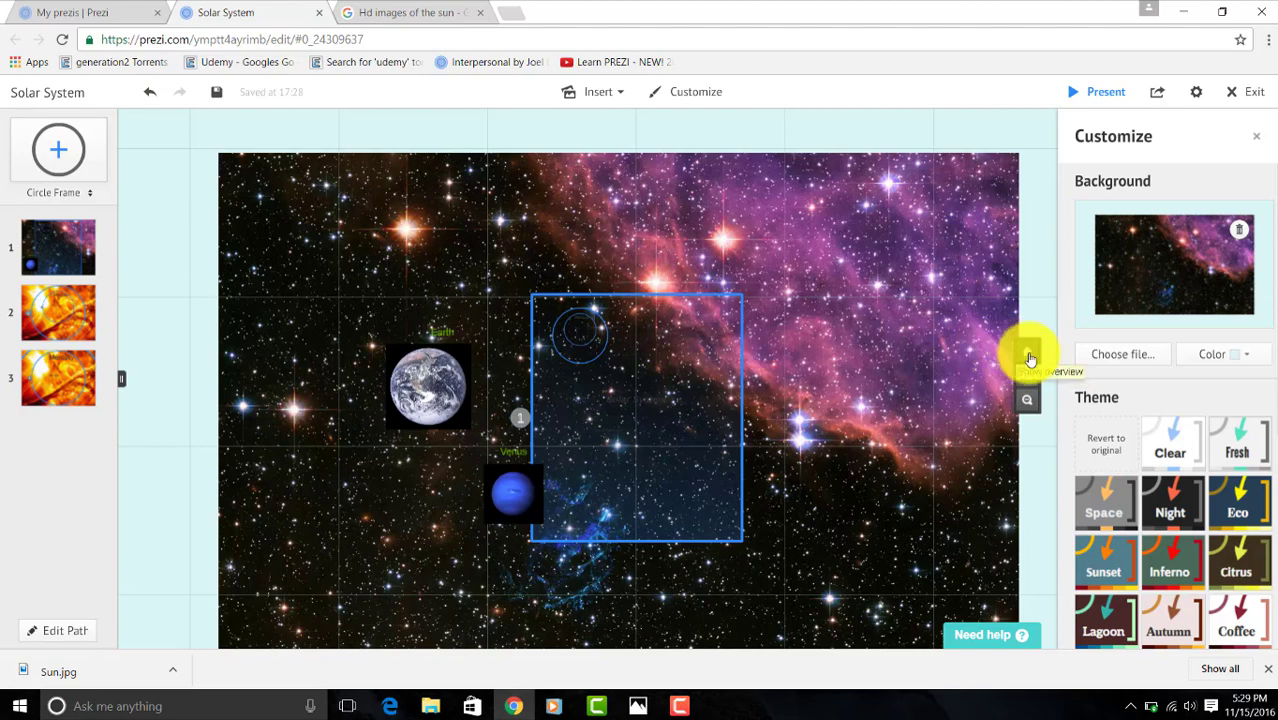
pyautogui.click(1027, 356)
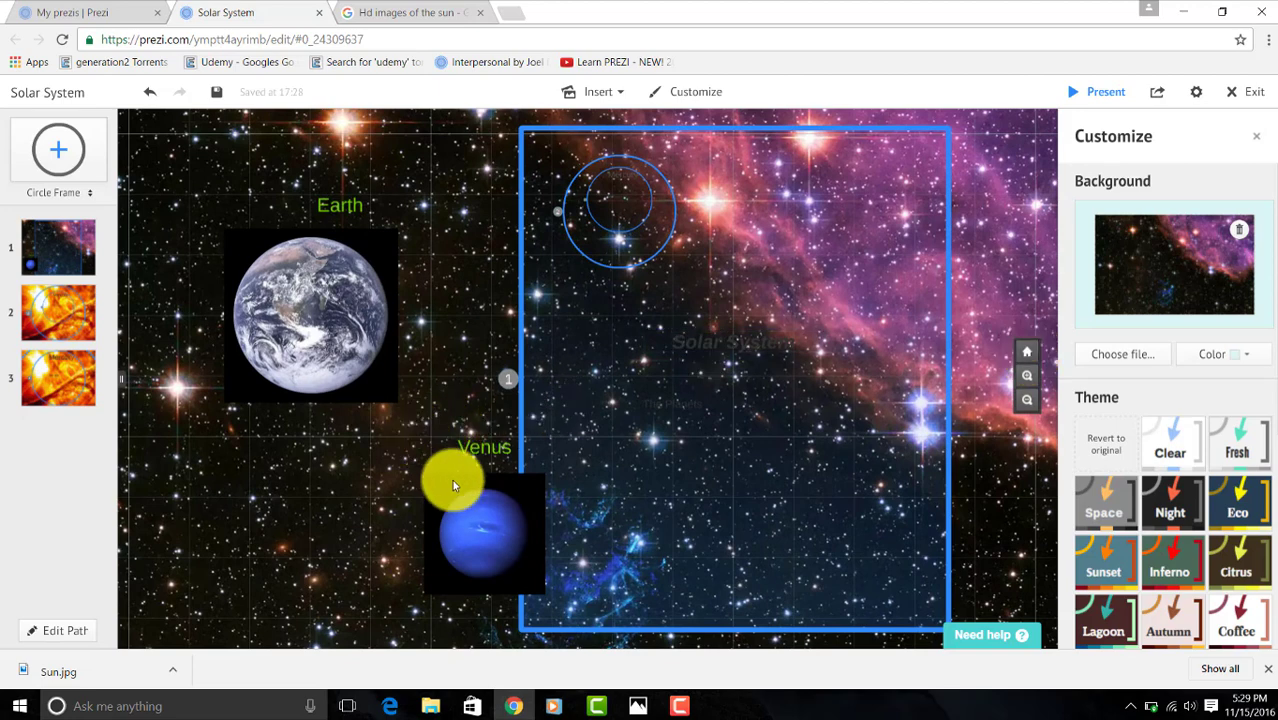
pyautogui.click(596, 96)
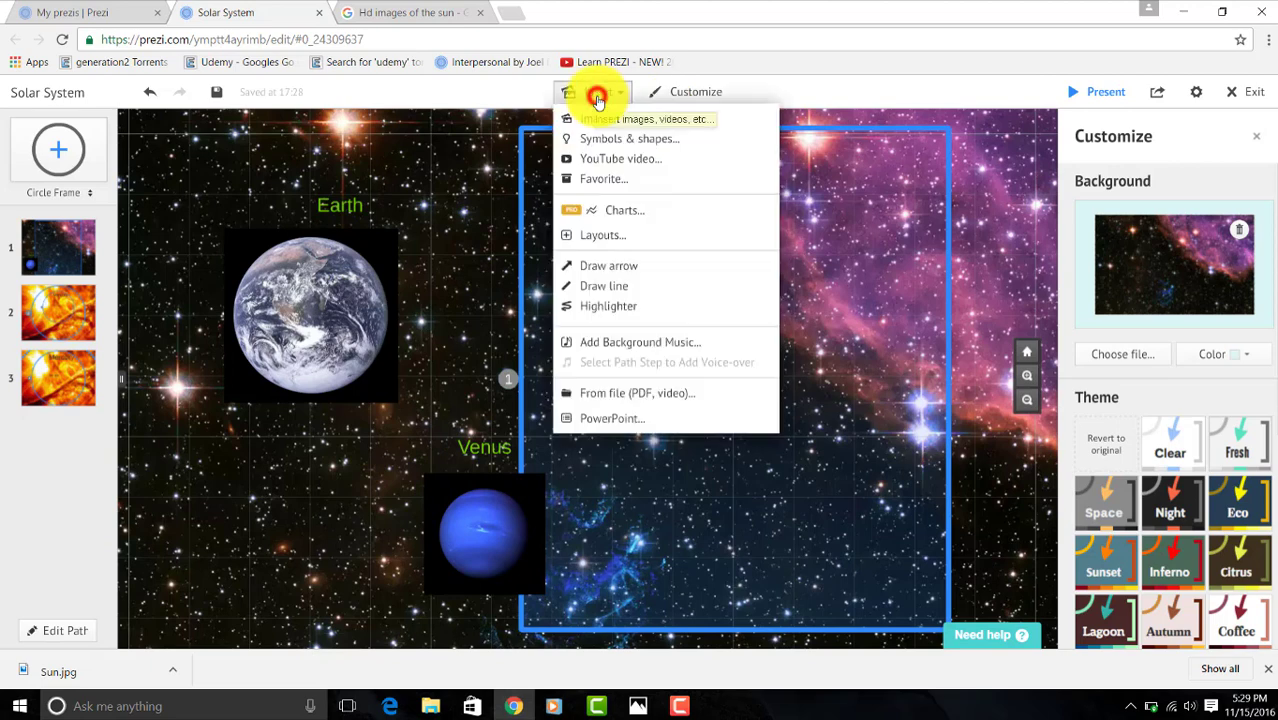
pyautogui.click(612, 266)
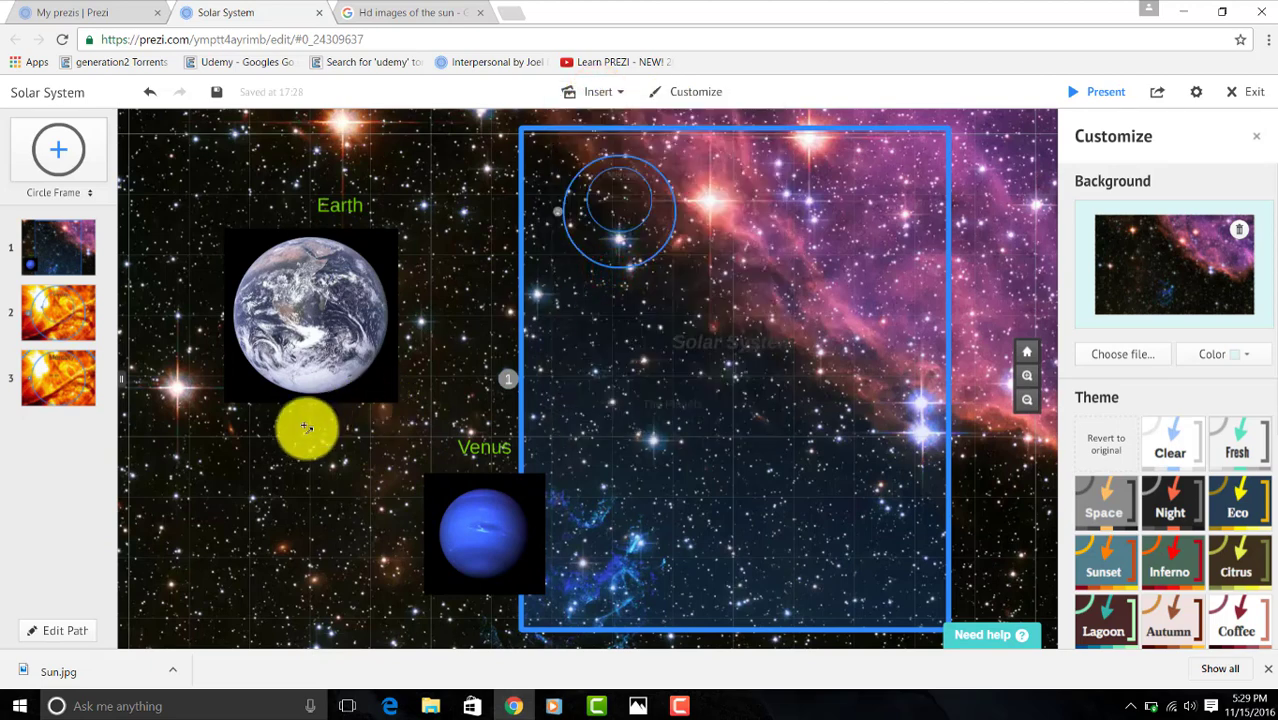
pyautogui.click(306, 437)
pyautogui.moveTo(306, 437); pyautogui.dragTo(414, 556)
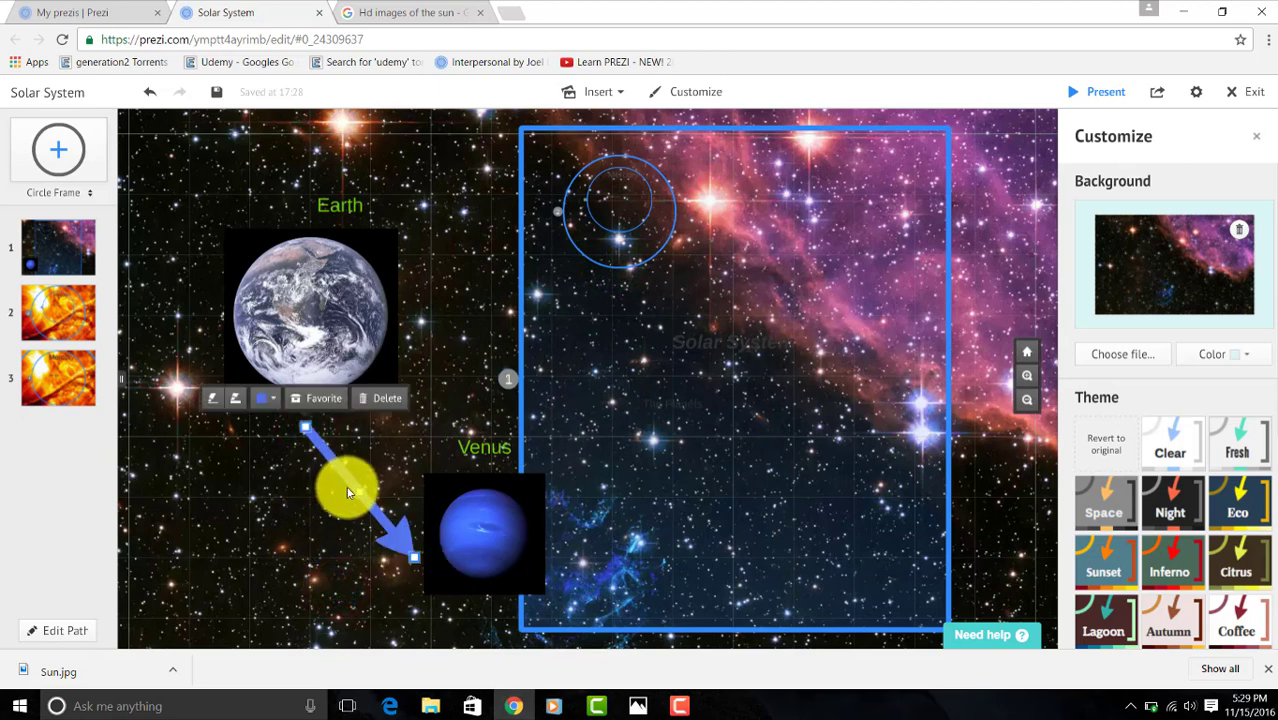
pyautogui.moveTo(361, 496); pyautogui.dragTo(285, 519)
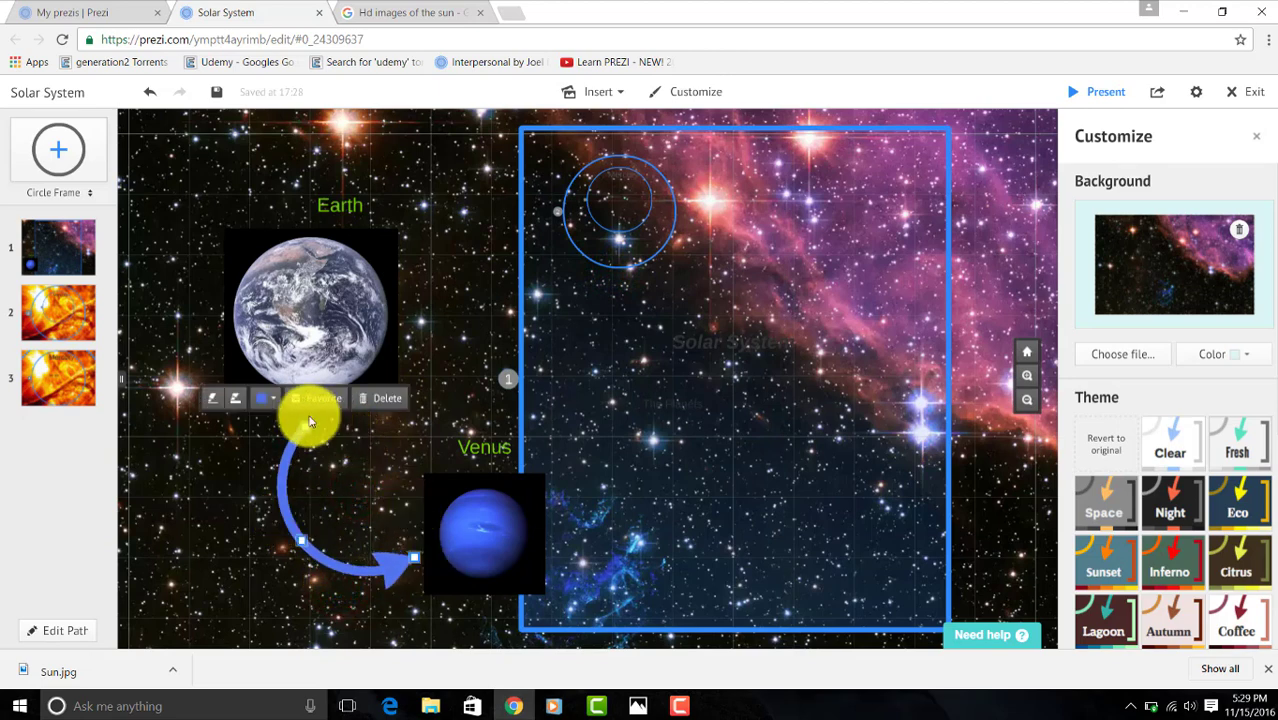
# - Change the color of the curved arrow between Earth and Venus to yellow
pyautogui.click(260, 400)
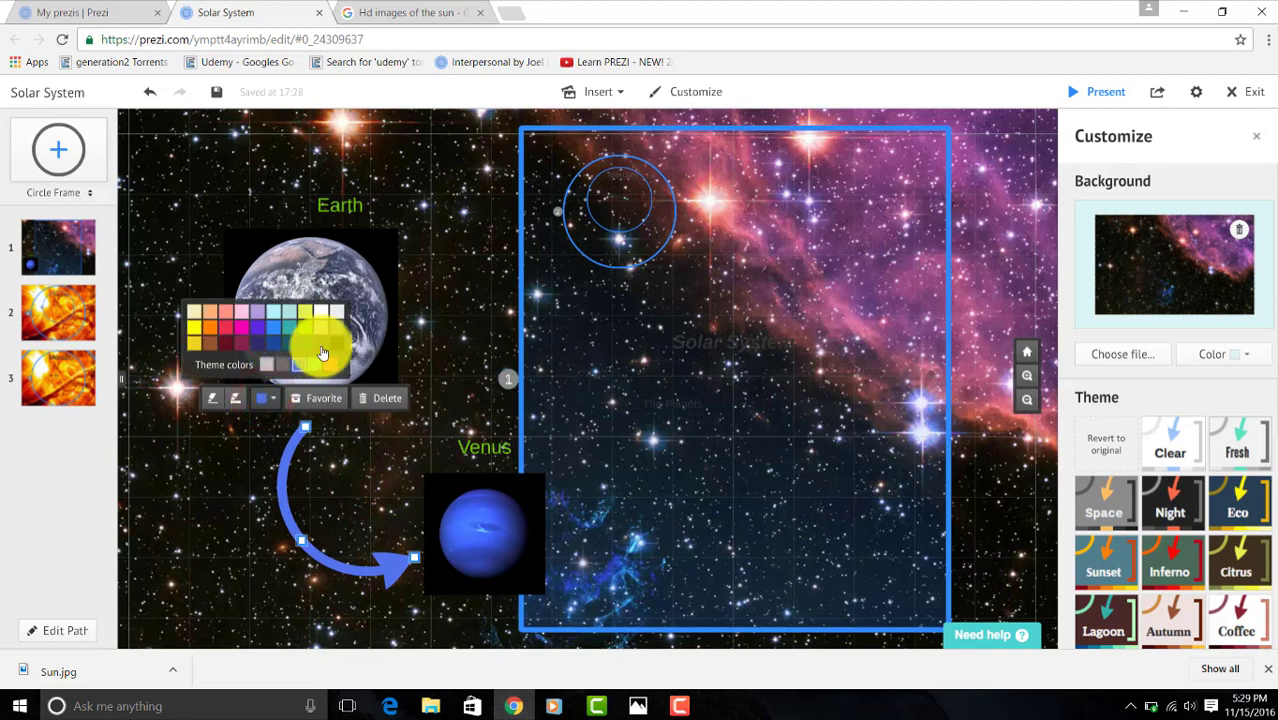
pyautogui.click(194, 329)
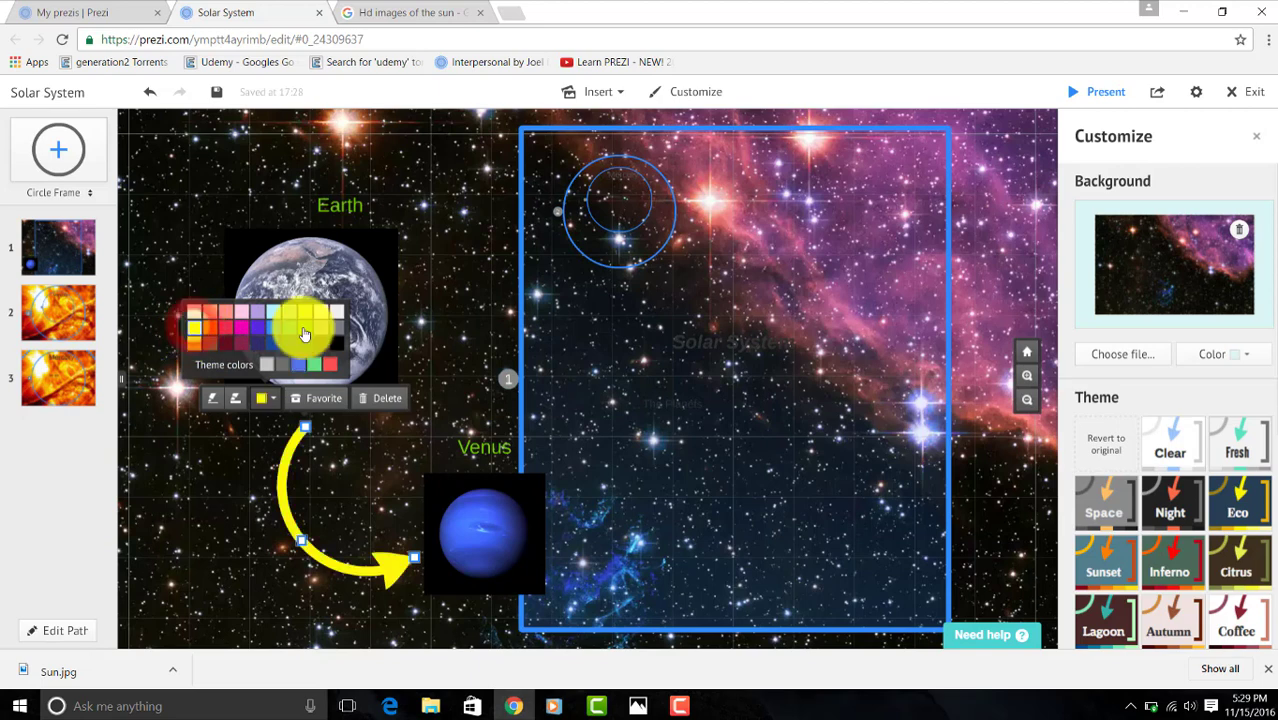
pyautogui.click(443, 336)
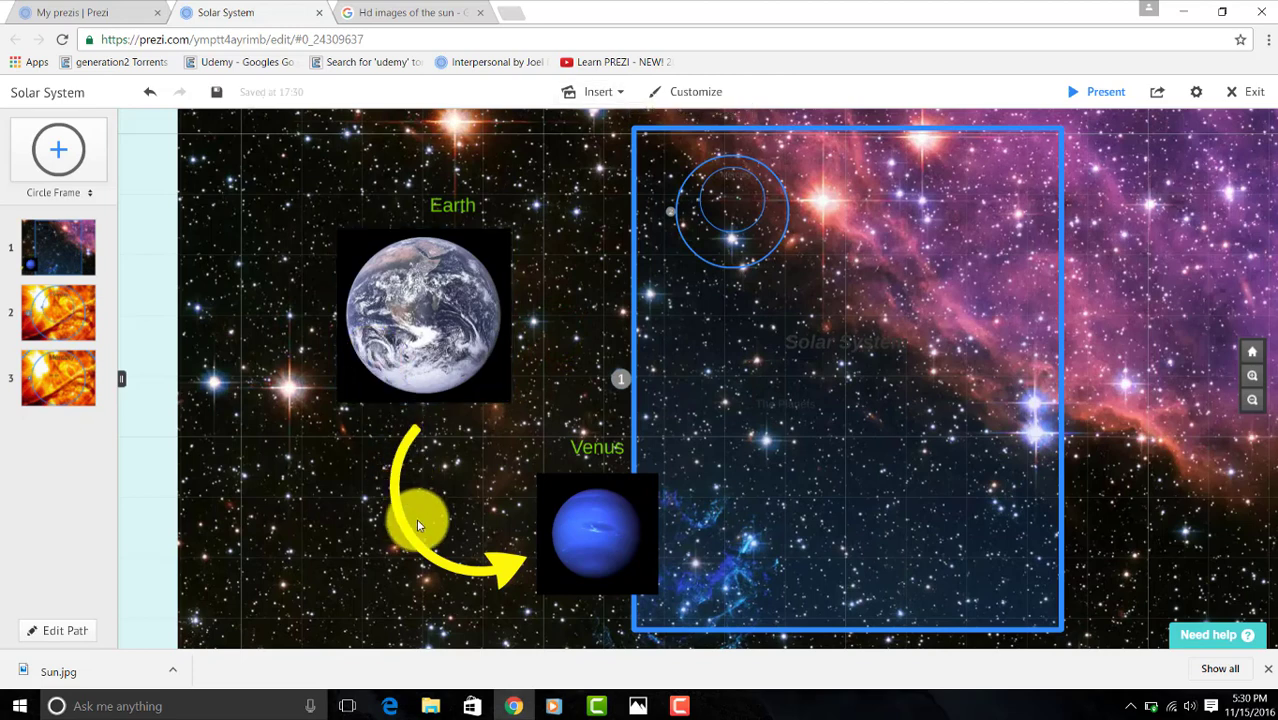
# - Browse the Simple Dark style of the symbols and shapes library
pyautogui.click(590, 93)
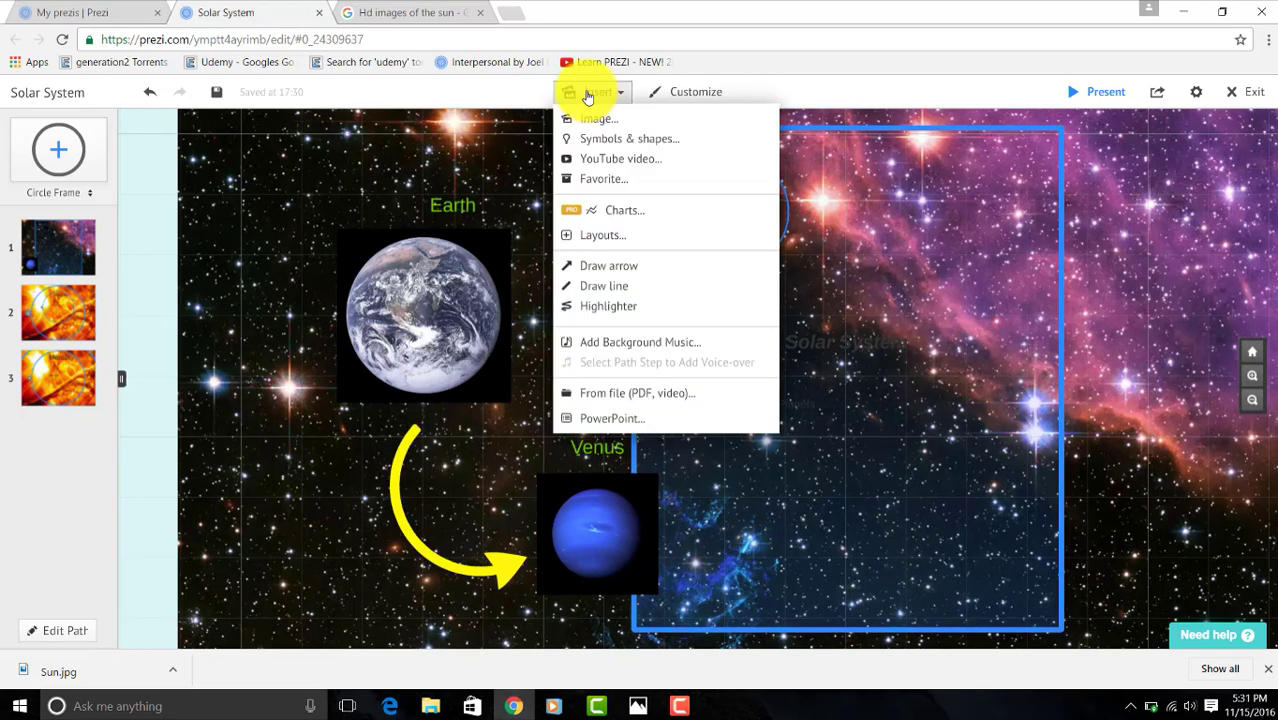
pyautogui.click(610, 139)
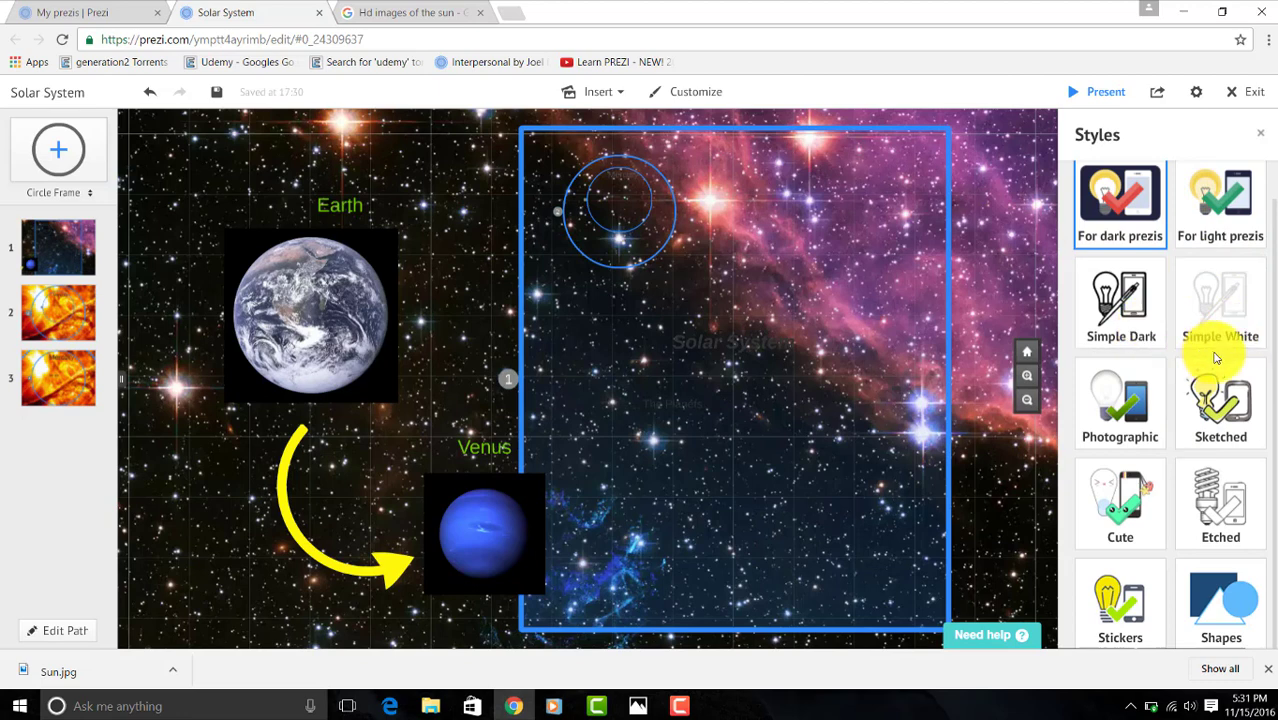
pyautogui.click(1134, 333)
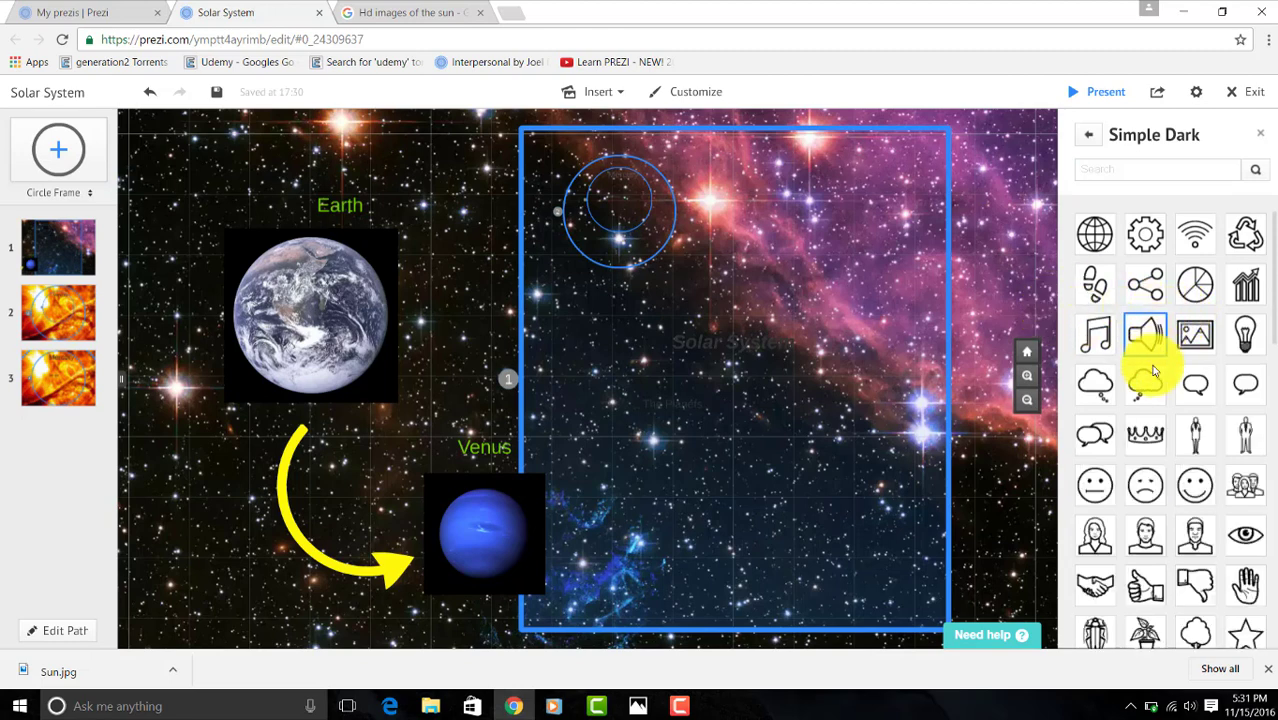
pyautogui.scroll(-5, 1150, 390)
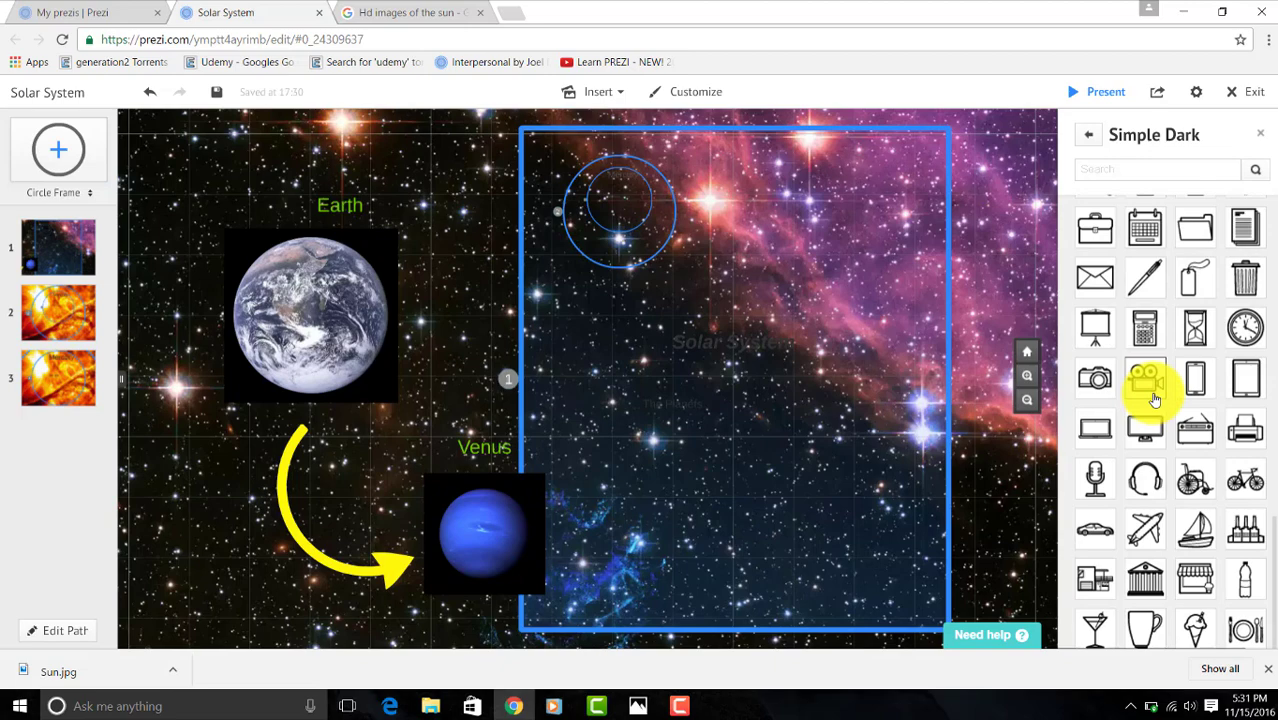
pyautogui.scroll(5, 1150, 395)
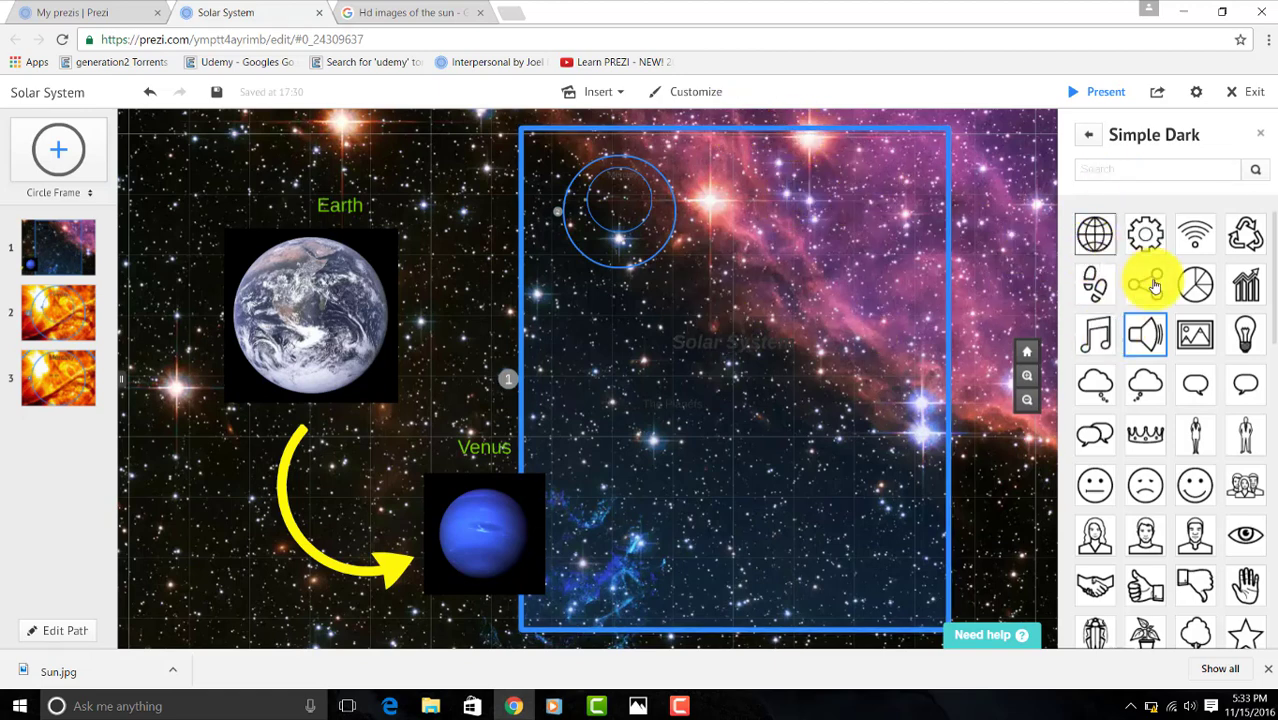
# - Start inserting a YouTube video into the prezi and open the YouTube website in a new browser tab
pyautogui.click(598, 95)
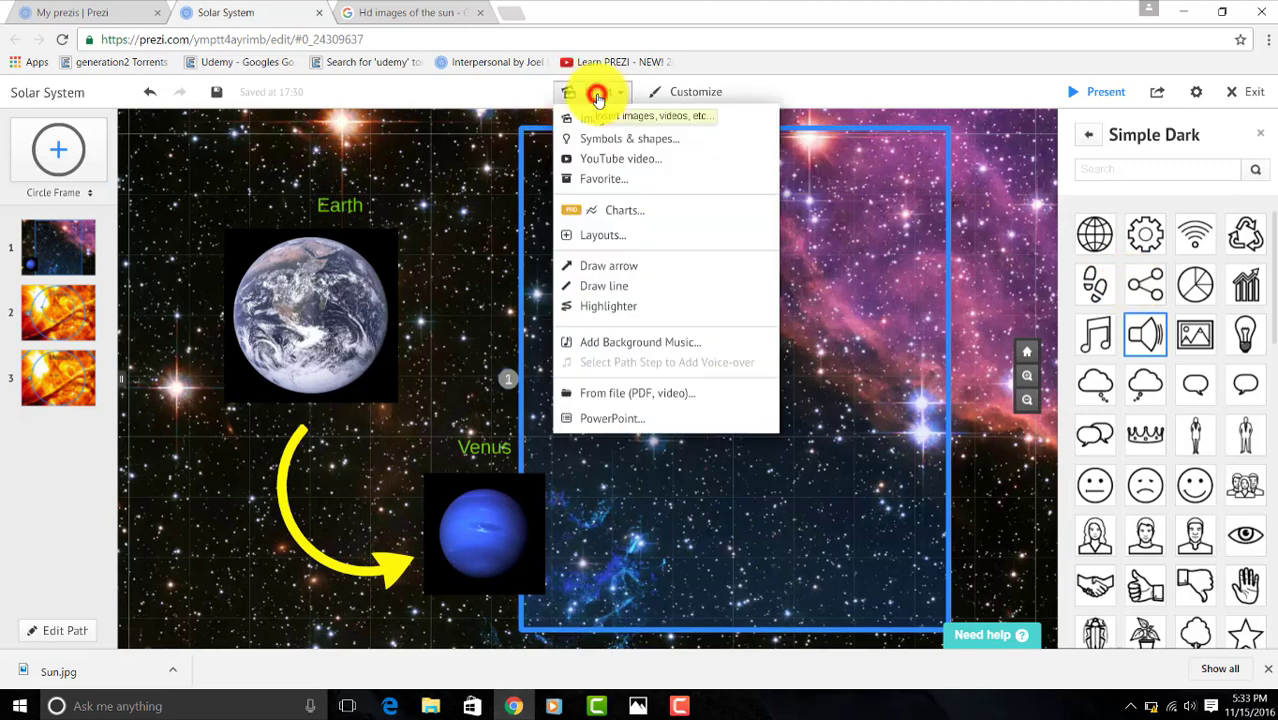
pyautogui.click(628, 164)
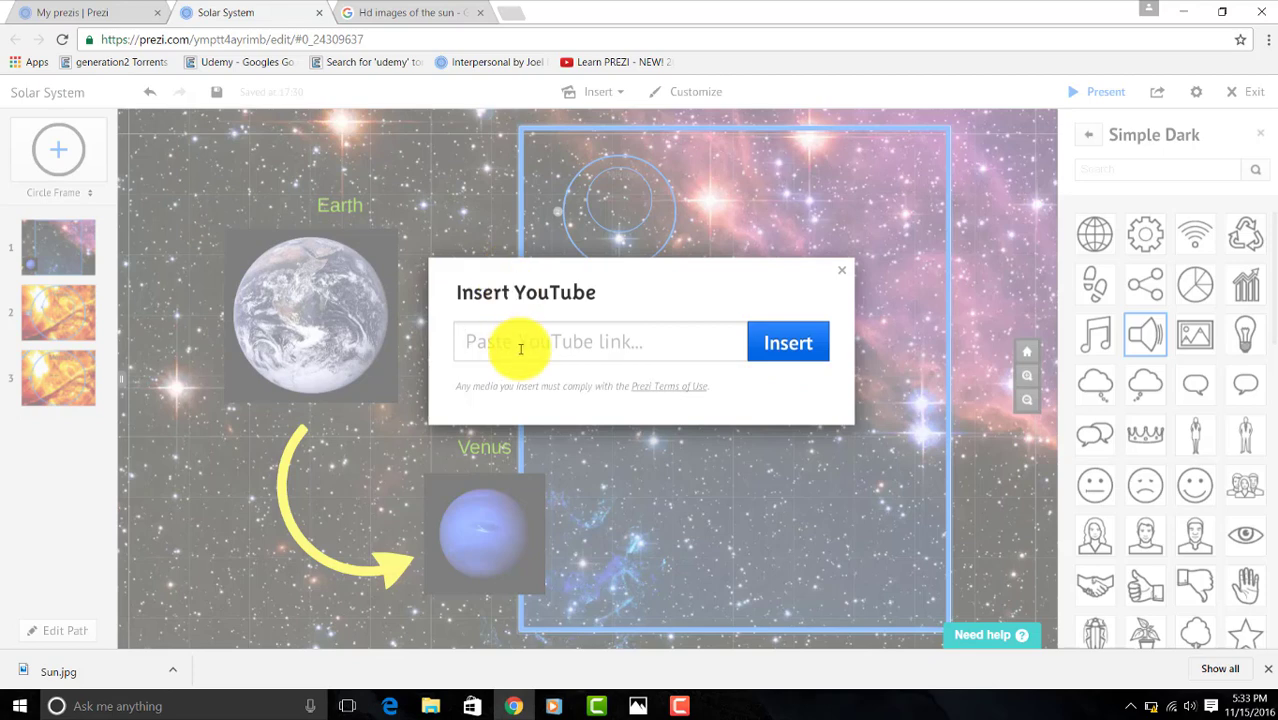
pyautogui.click(508, 13)
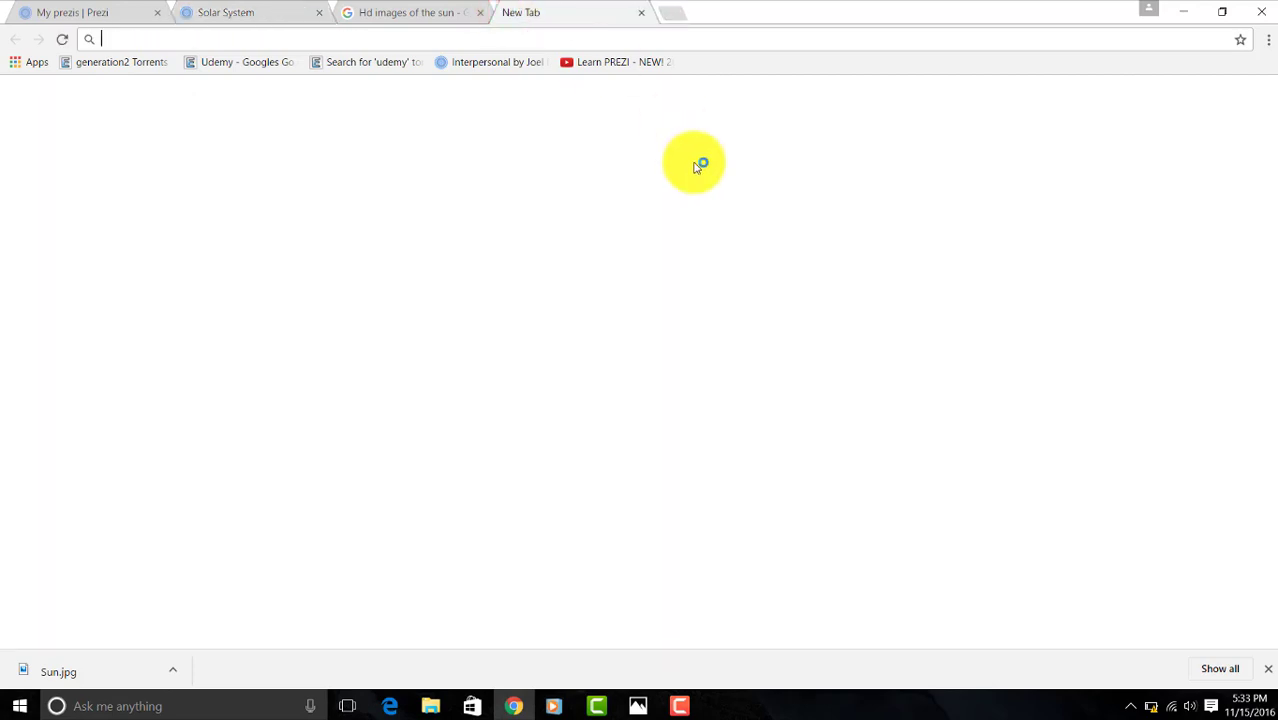
pyautogui.write('youtube')
pyautogui.press('Return')
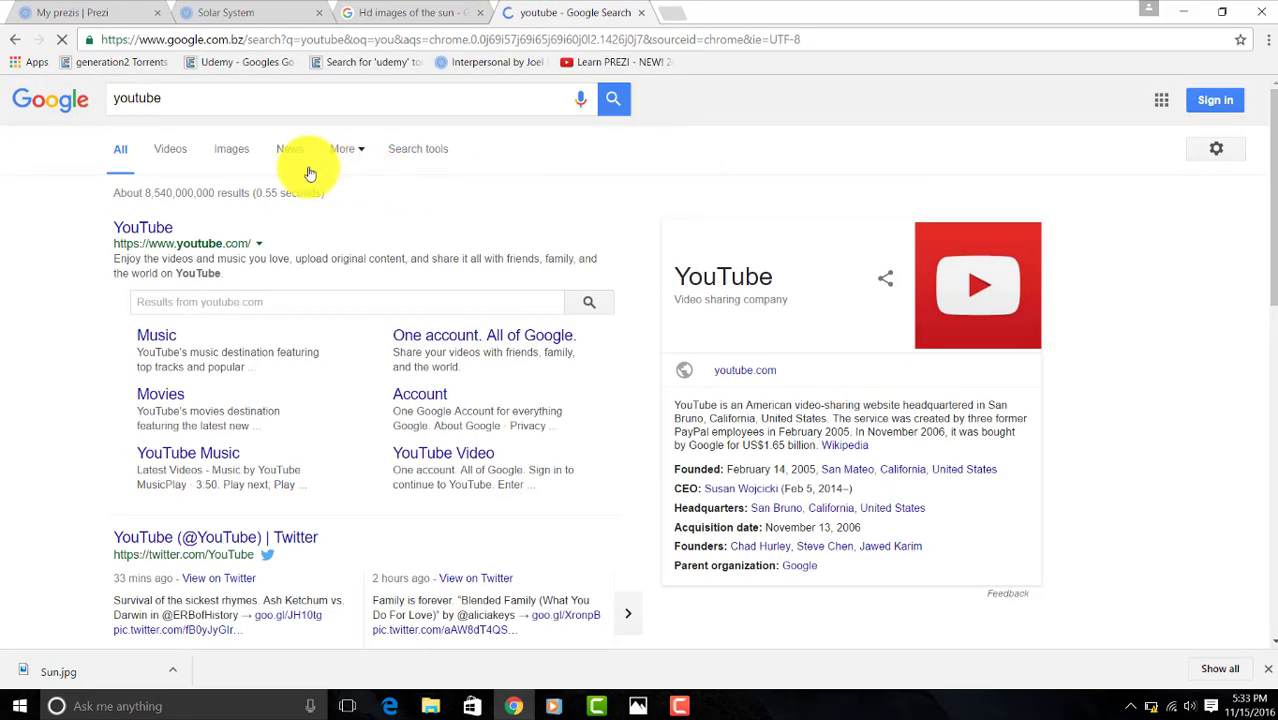
pyautogui.click(155, 232)
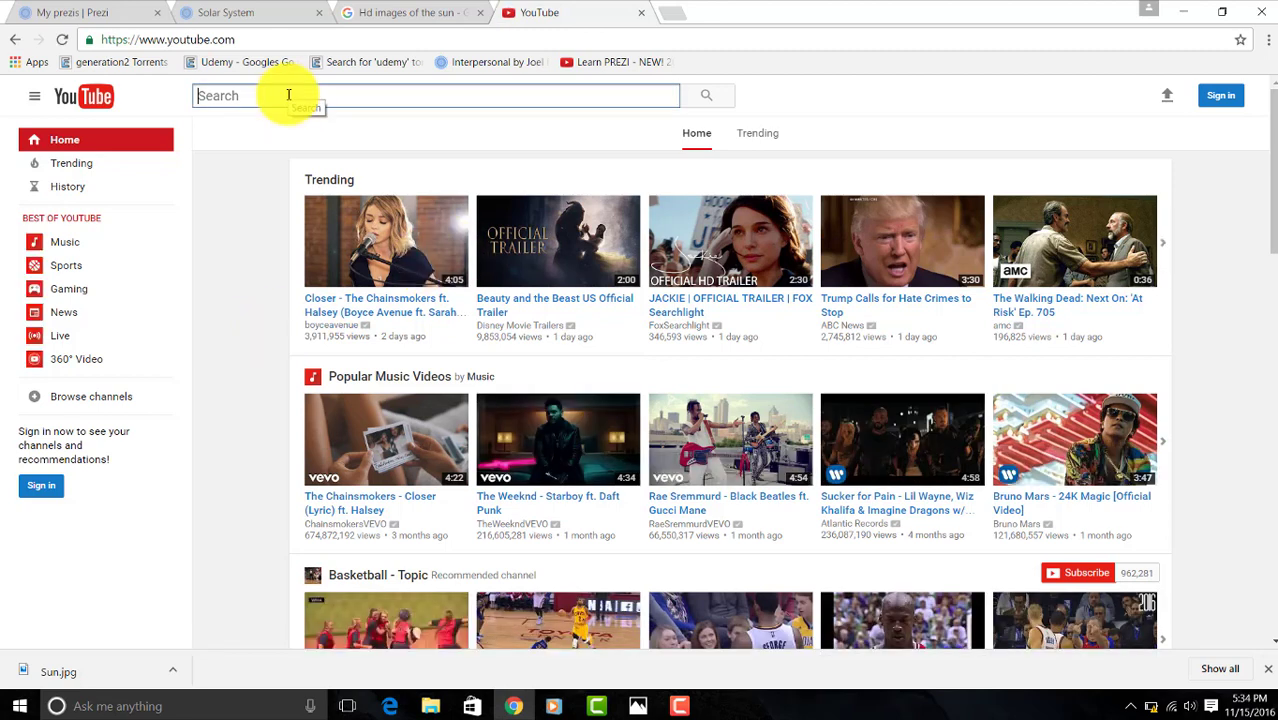
# - Search YouTube for "solar system"
pyautogui.write('olar')
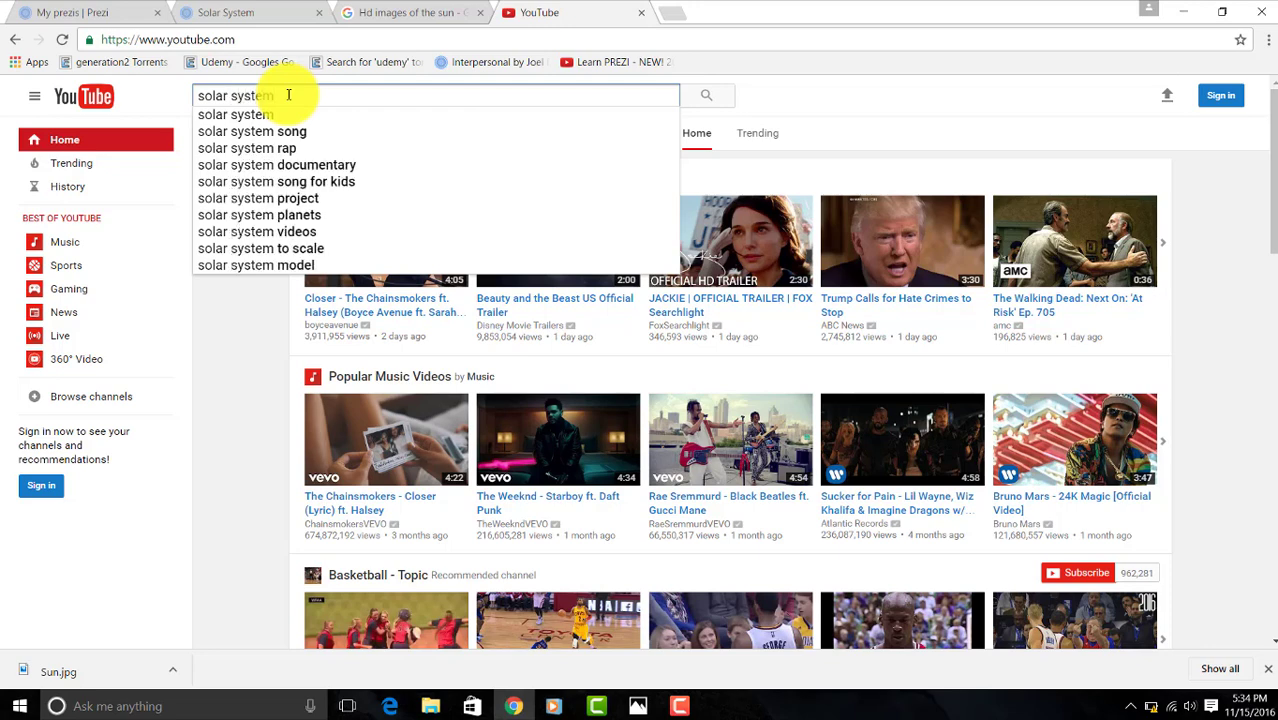
pyautogui.write(' system')
pyautogui.press('Return')
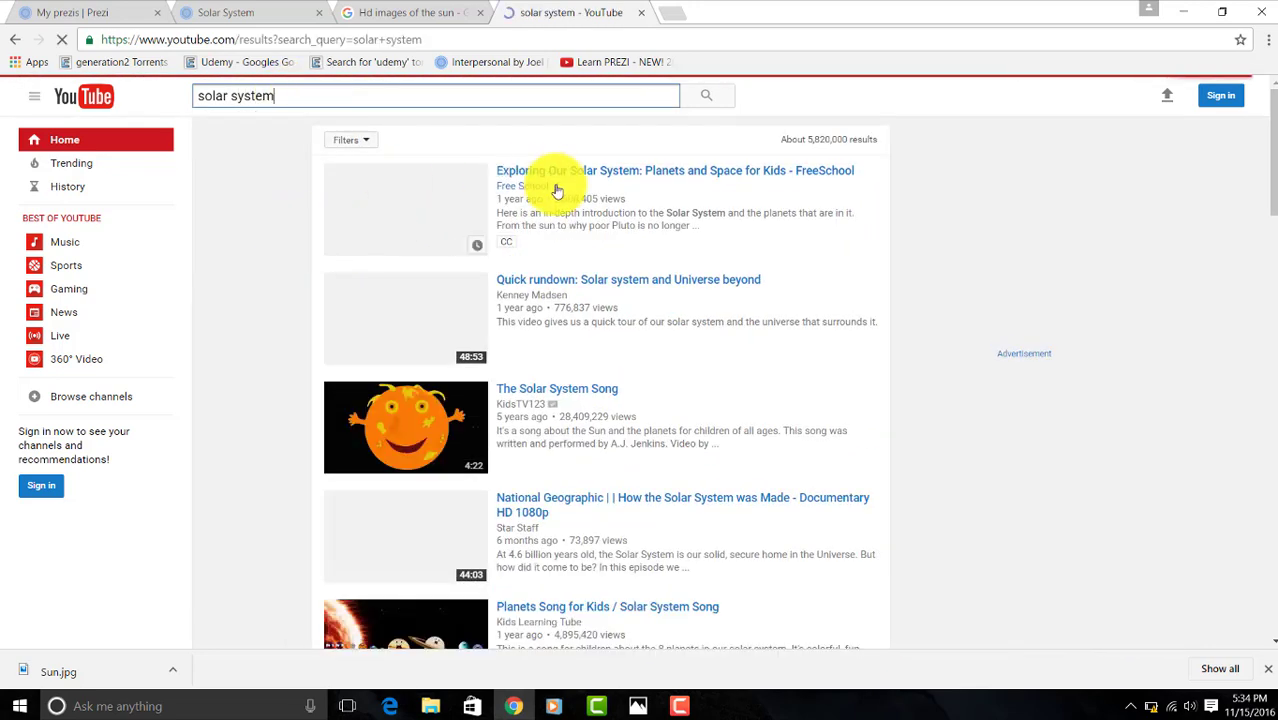
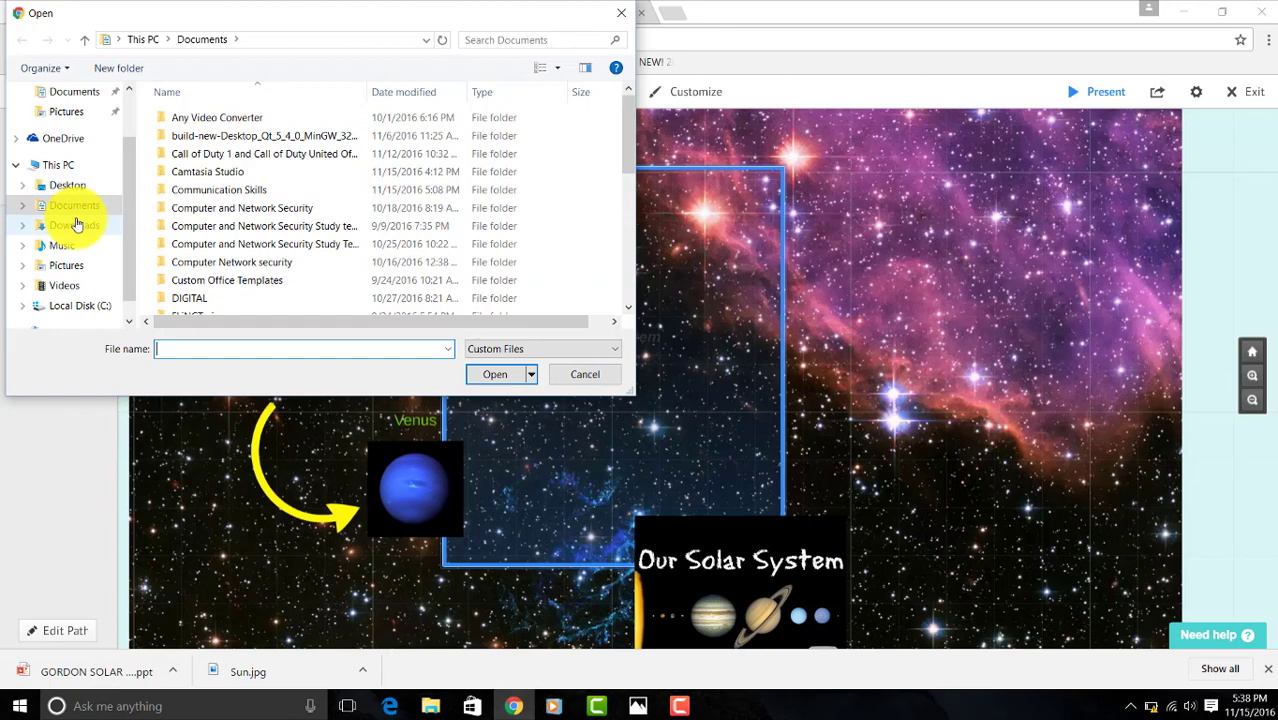
# - Import the solar system PowerPoint file from the Downloads folder into the prezi
pyautogui.click(77, 224)
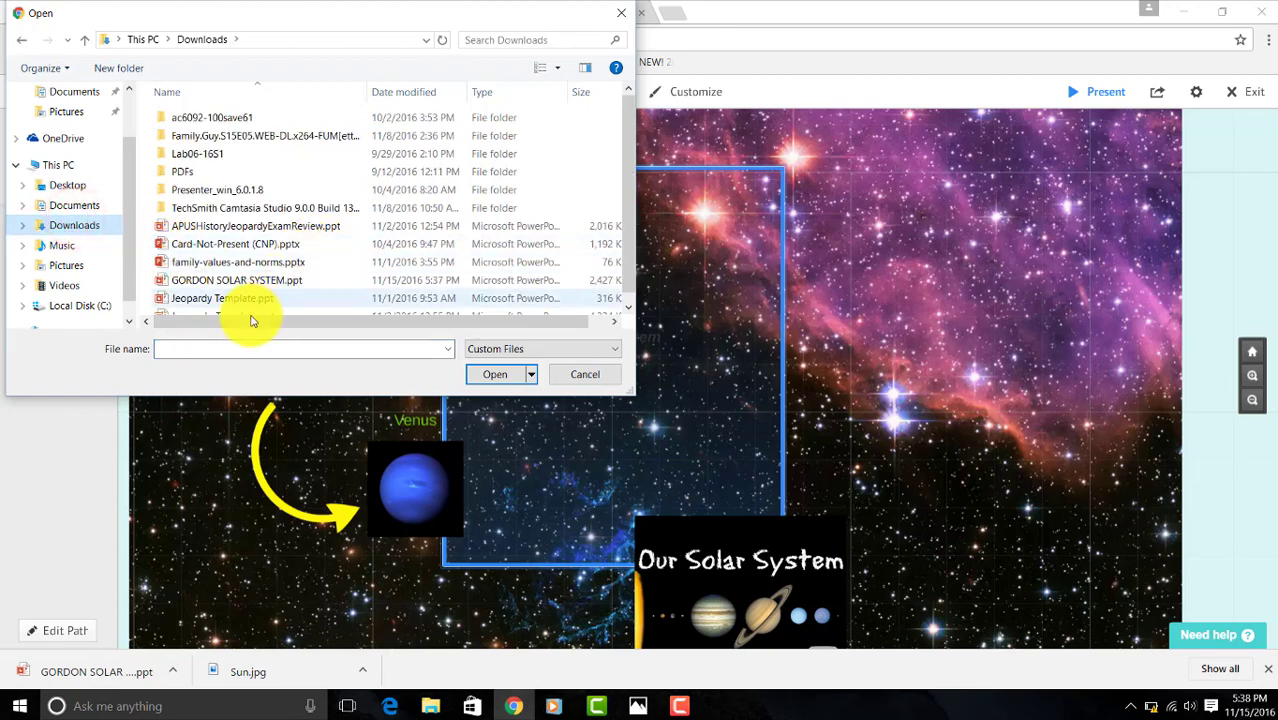
pyautogui.click(243, 280)
pyautogui.click(470, 369)
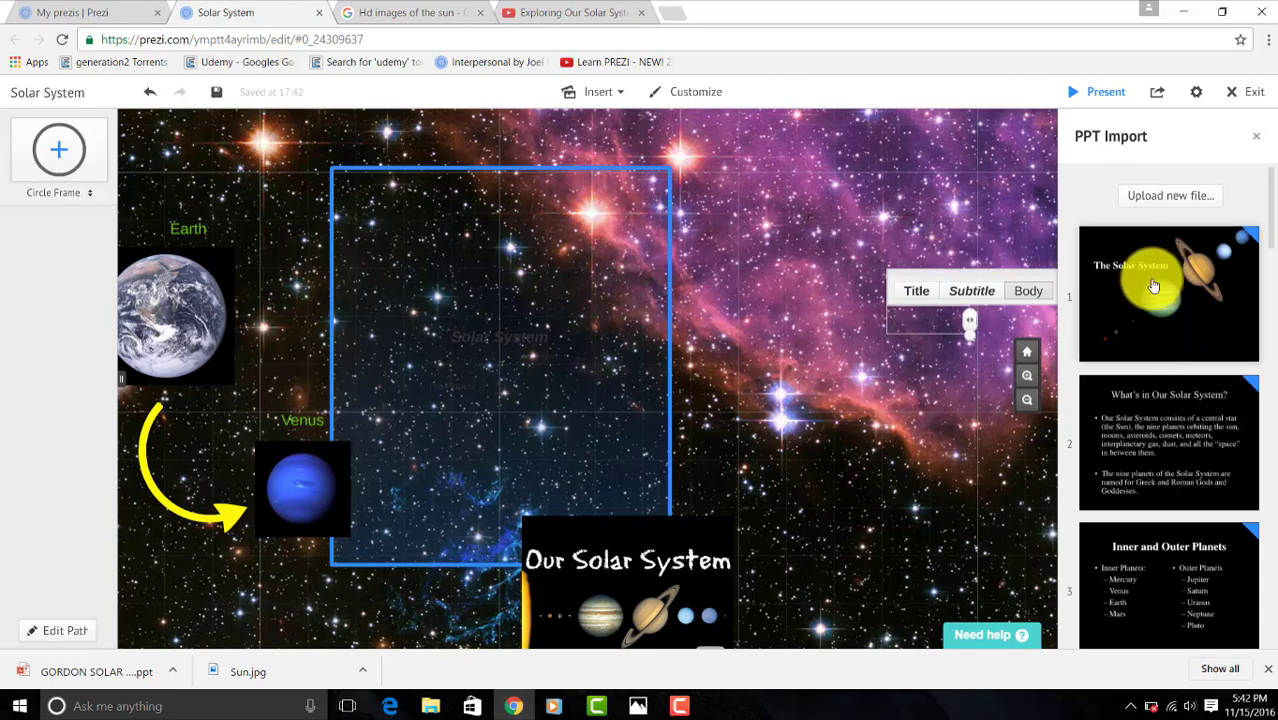
# - Place the first three imported PowerPoint slides on the canvas, beside the large rectangular frame
pyautogui.moveTo(1153, 293); pyautogui.dragTo(764, 271)
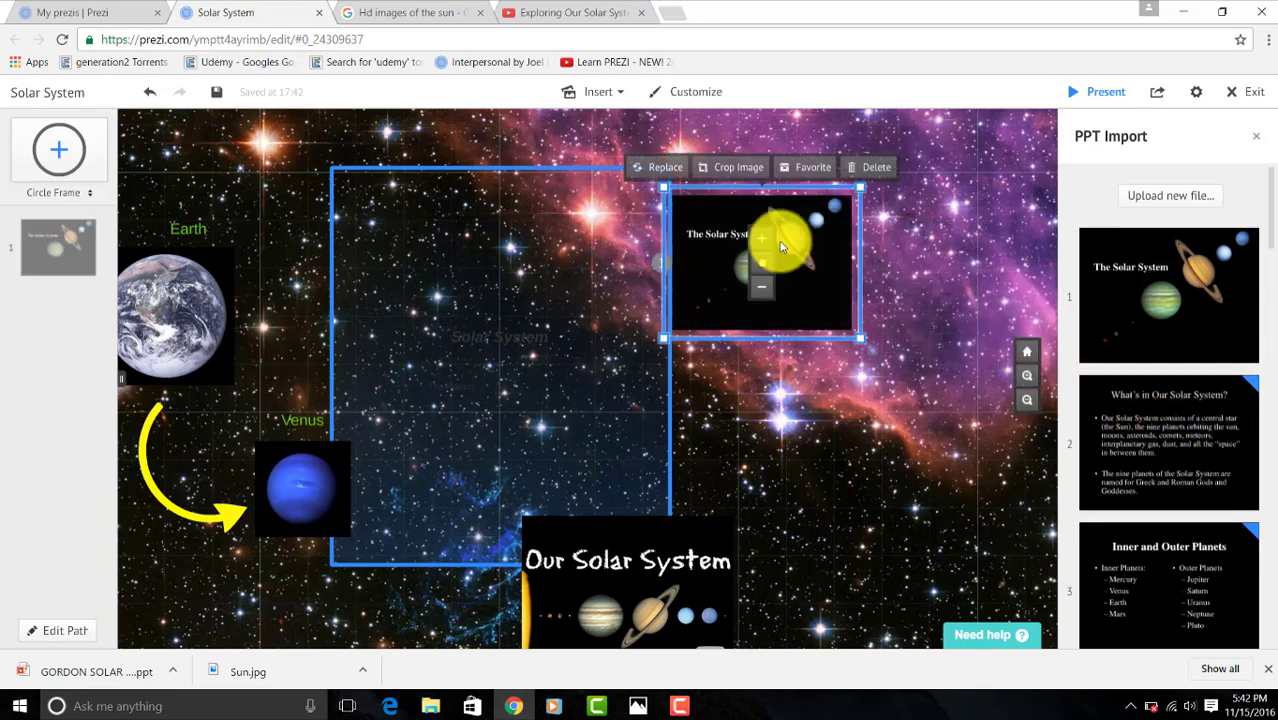
pyautogui.moveTo(1170, 465); pyautogui.dragTo(884, 434)
pyautogui.moveTo(1186, 578); pyautogui.dragTo(1057, 375)
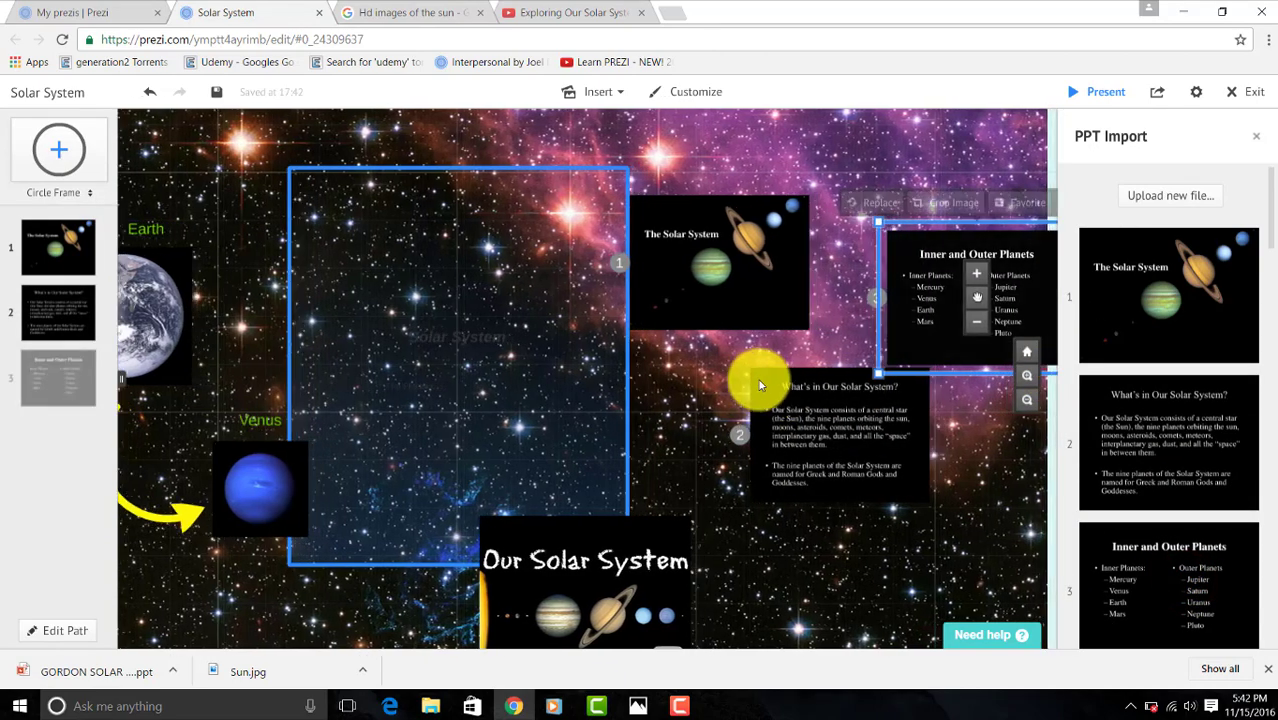
# - Spread out the three placed slides, shifting the title slide over the edge of the rectangular frame
pyautogui.moveTo(790, 448); pyautogui.dragTo(775, 476)
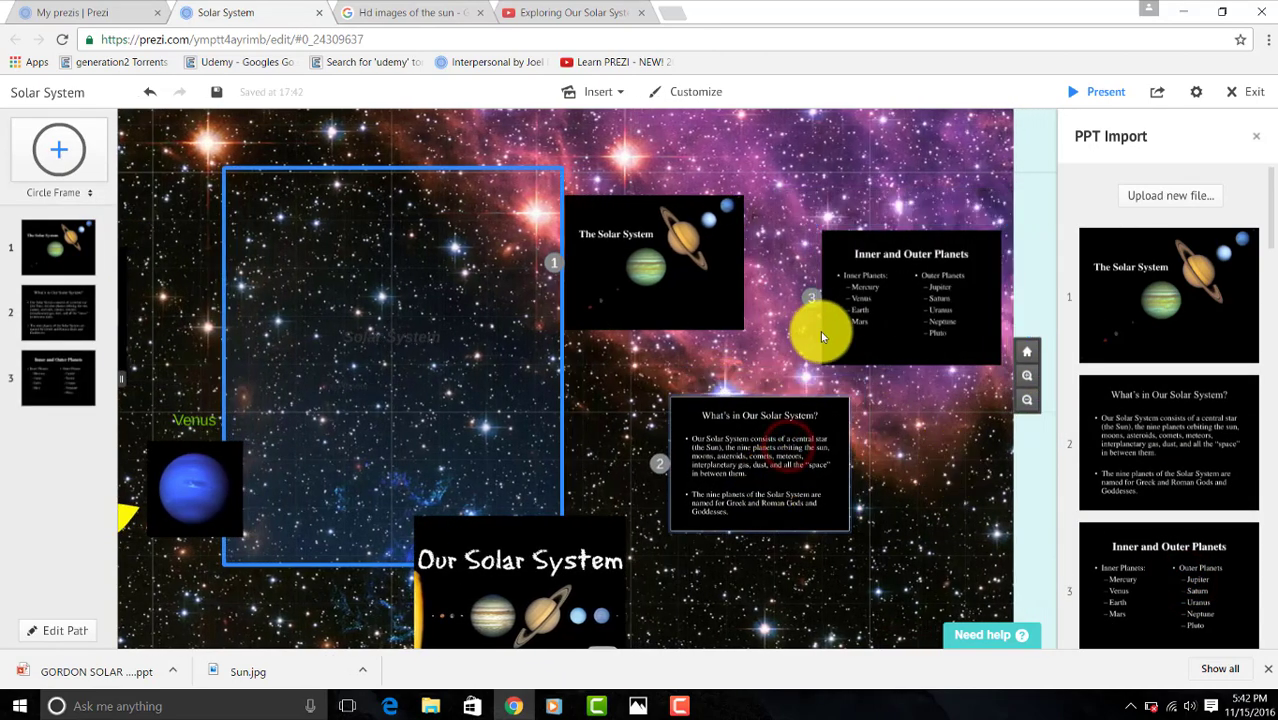
pyautogui.moveTo(896, 312); pyautogui.dragTo(862, 301)
pyautogui.moveTo(671, 260); pyautogui.dragTo(603, 260)
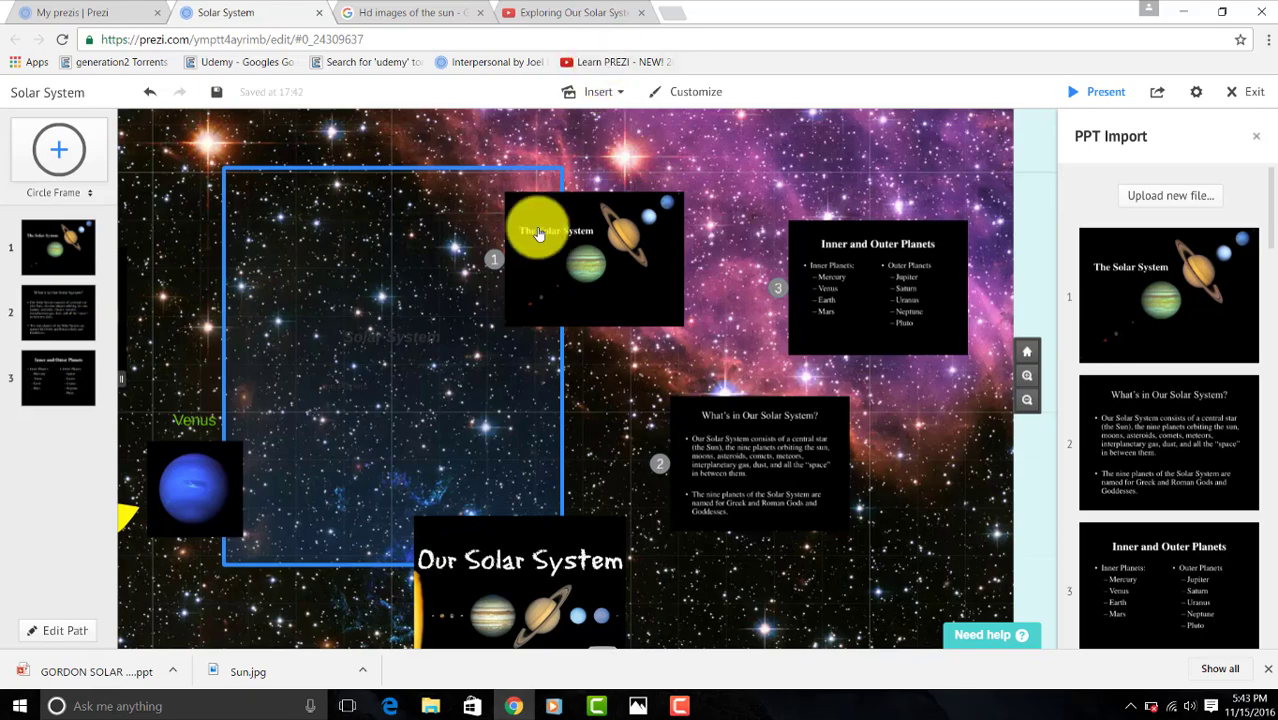
pyautogui.scroll(-3, 545, 331)
pyautogui.moveTo(576, 280); pyautogui.dragTo(1043, 365)
pyautogui.click(1030, 354)
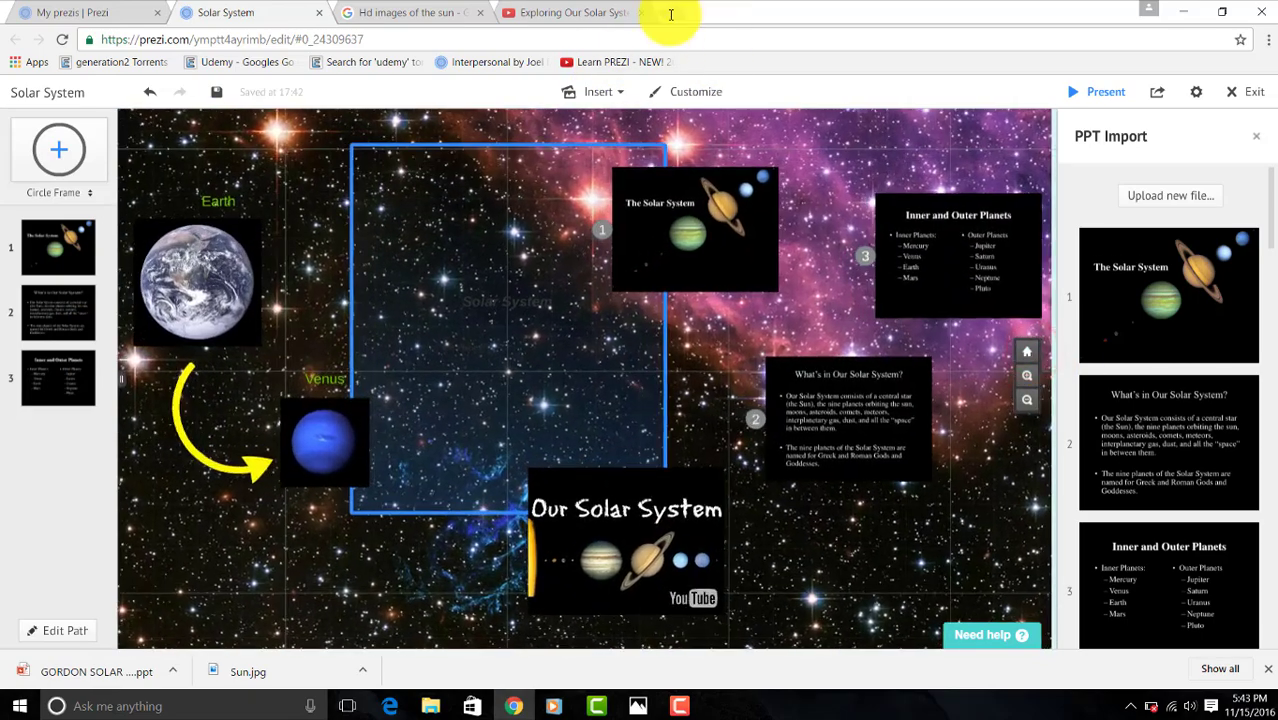
# - Insert the image mars (1).png from the Documents folder, scaled down and placed between Earth and the rectangular frame
pyautogui.click(613, 91)
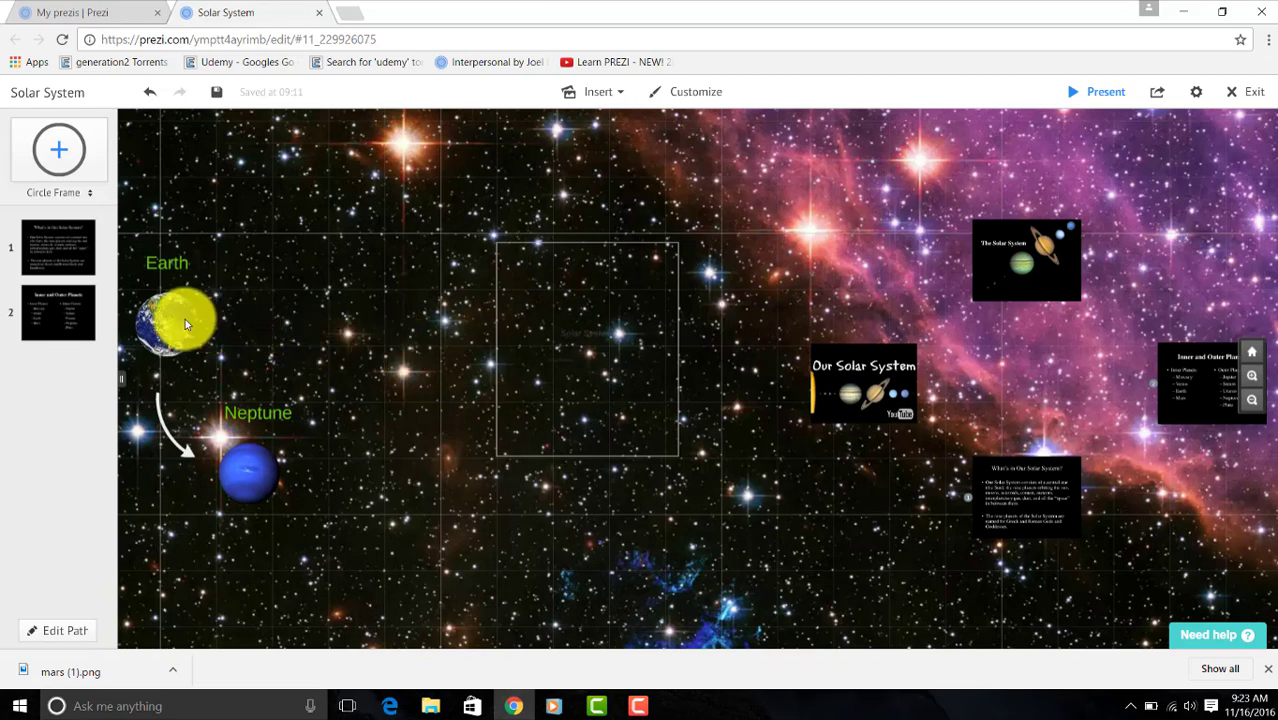
pyautogui.click(620, 100)
pyautogui.click(611, 124)
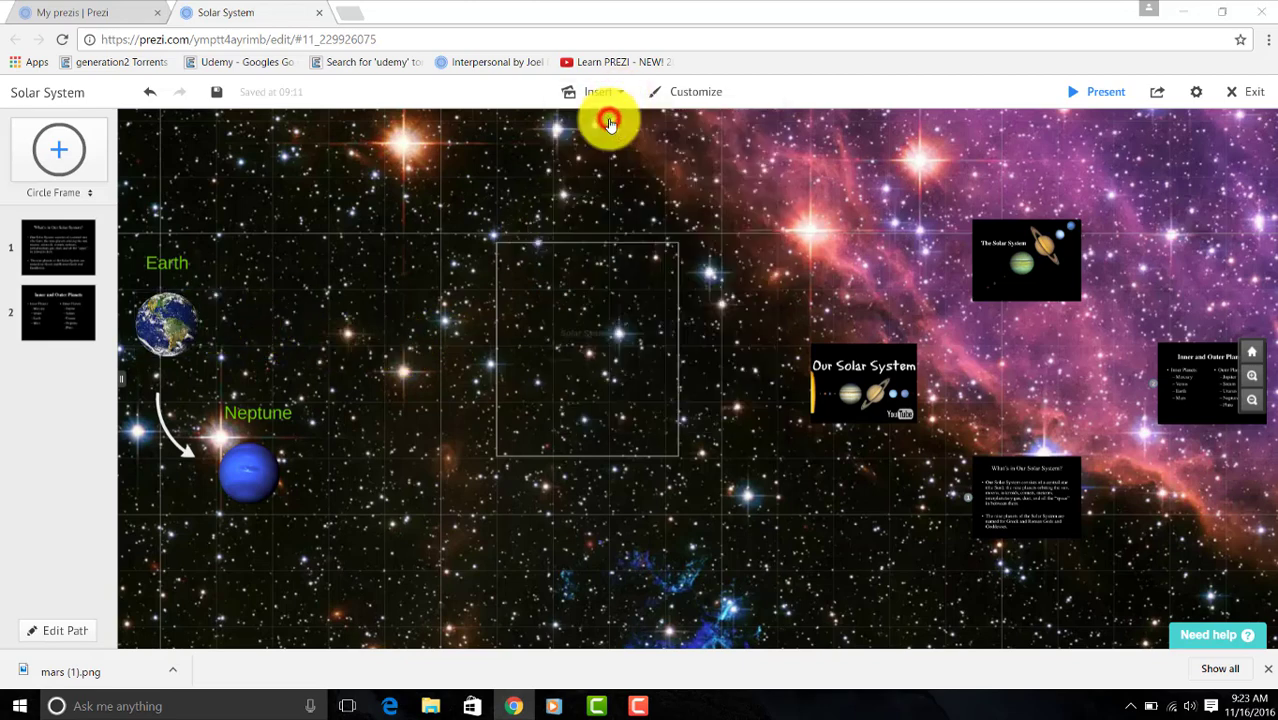
pyautogui.scroll(-5, 245, 255)
pyautogui.scroll(-10, 250, 258)
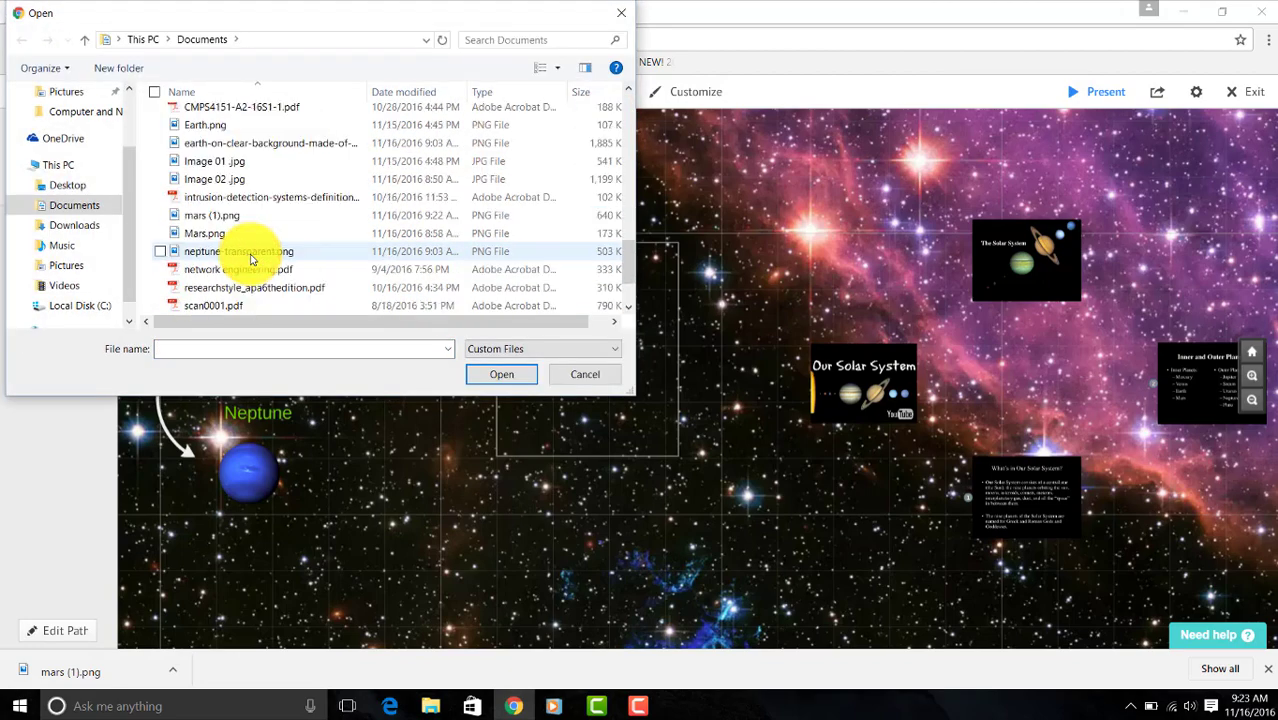
pyautogui.scroll(1, 234, 235)
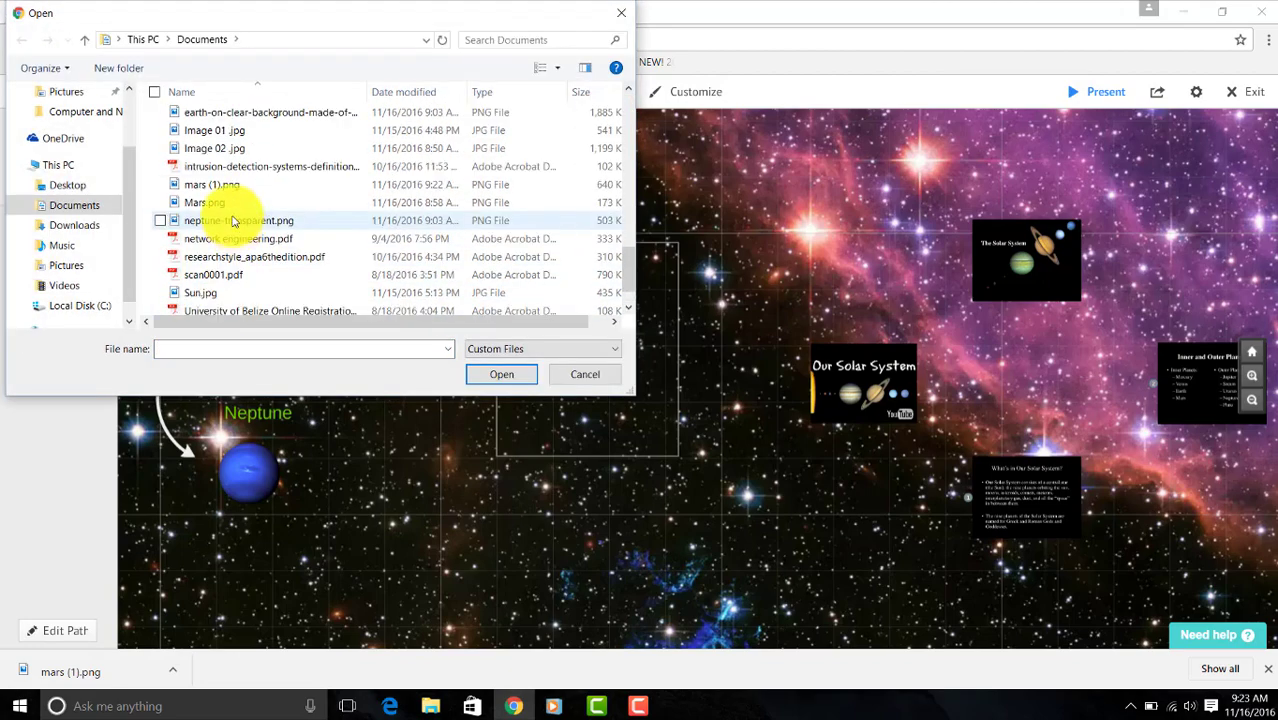
pyautogui.click(222, 184)
pyautogui.click(515, 374)
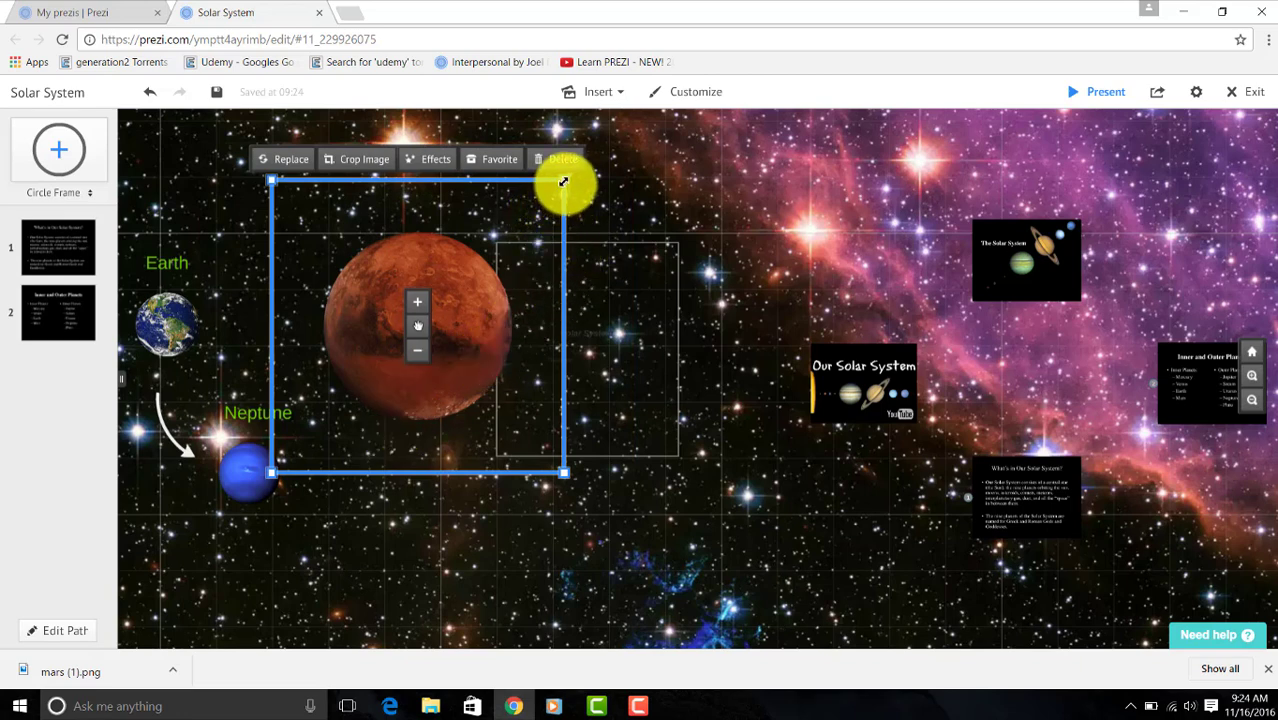
pyautogui.moveTo(565, 181); pyautogui.dragTo(479, 265)
pyautogui.moveTo(417, 334); pyautogui.dragTo(330, 334)
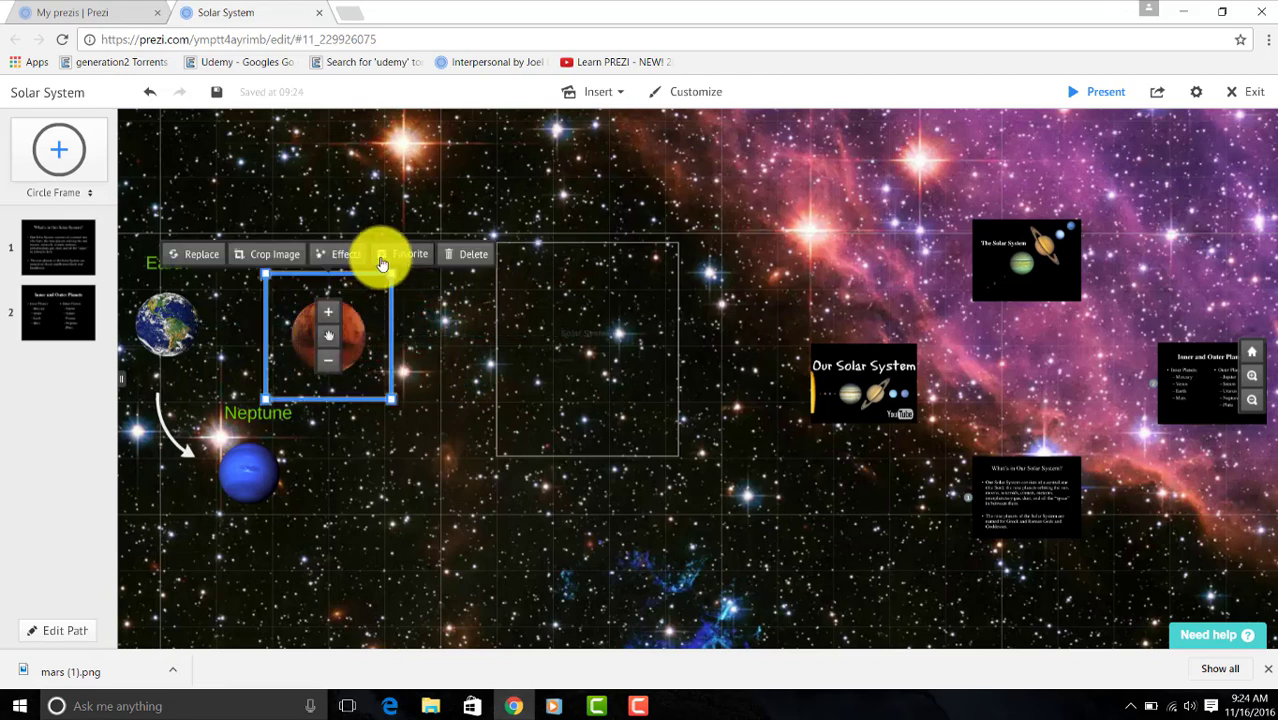
# - Add the text label "Mars" in green directly above the Mars image
pyautogui.doubleClick(355, 233)
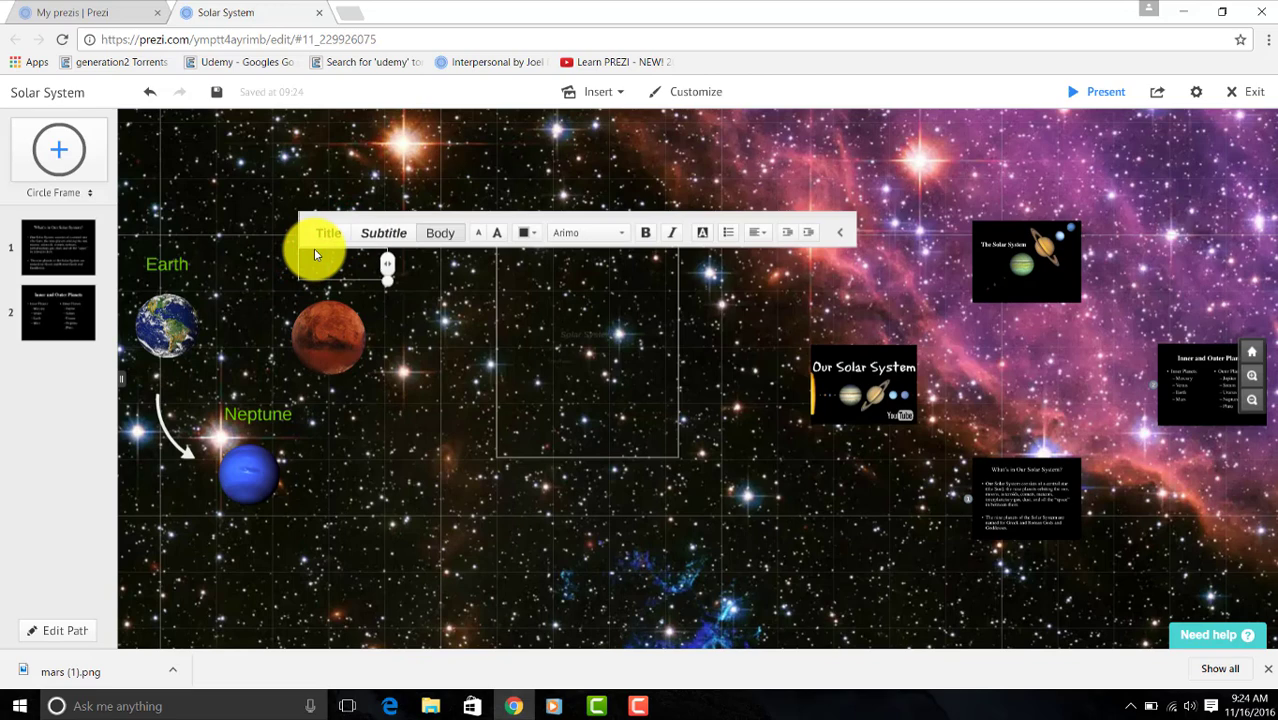
pyautogui.click(533, 240)
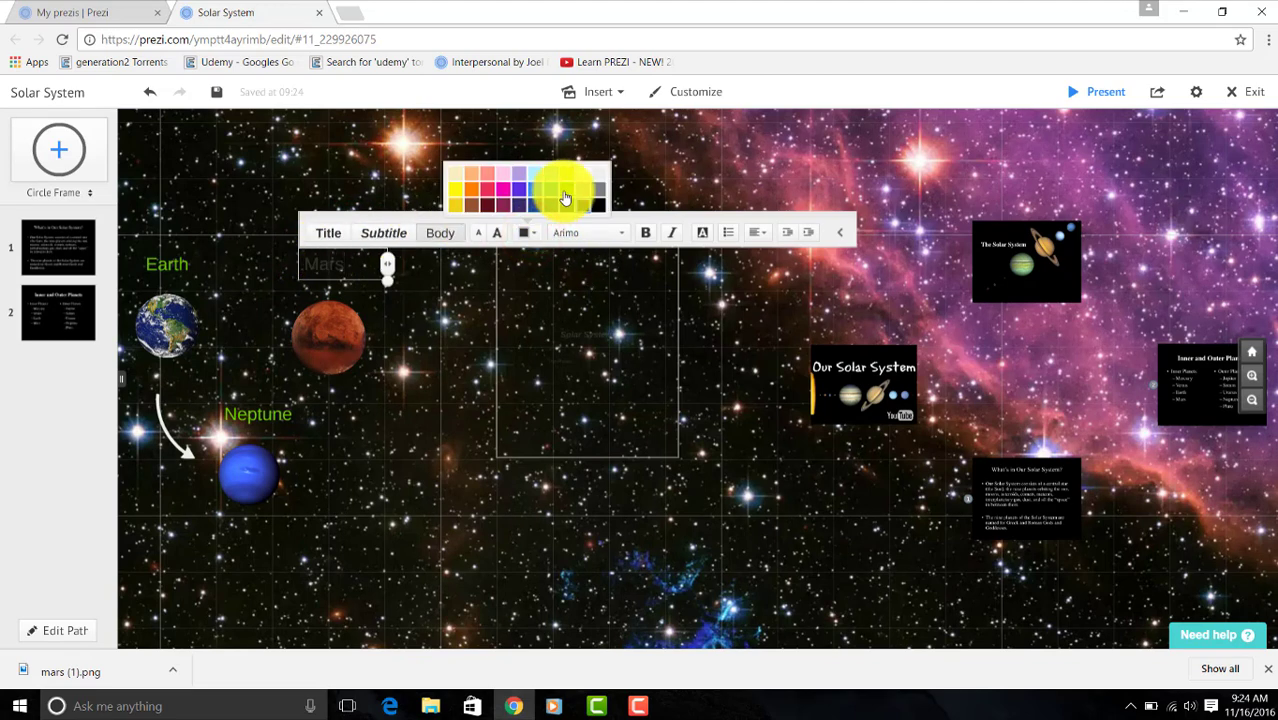
pyautogui.click(564, 197)
pyautogui.click(379, 336)
pyautogui.click(338, 275)
pyautogui.moveTo(329, 272); pyautogui.dragTo(329, 280)
# - Nudge the Mars image slightly to the right beneath its label
pyautogui.click(333, 338)
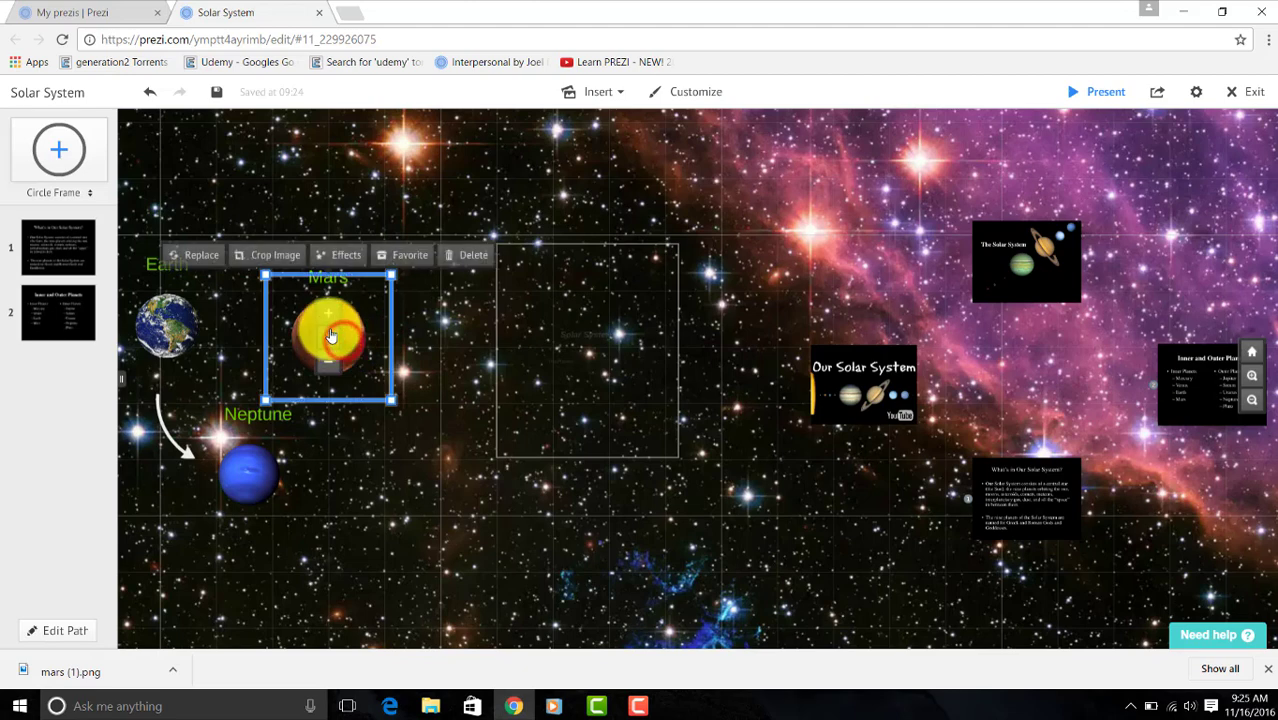
pyautogui.moveTo(330, 345); pyautogui.dragTo(336, 347)
pyautogui.click(328, 284)
pyautogui.click(415, 292)
pyautogui.moveTo(413, 313); pyautogui.dragTo(585, 373)
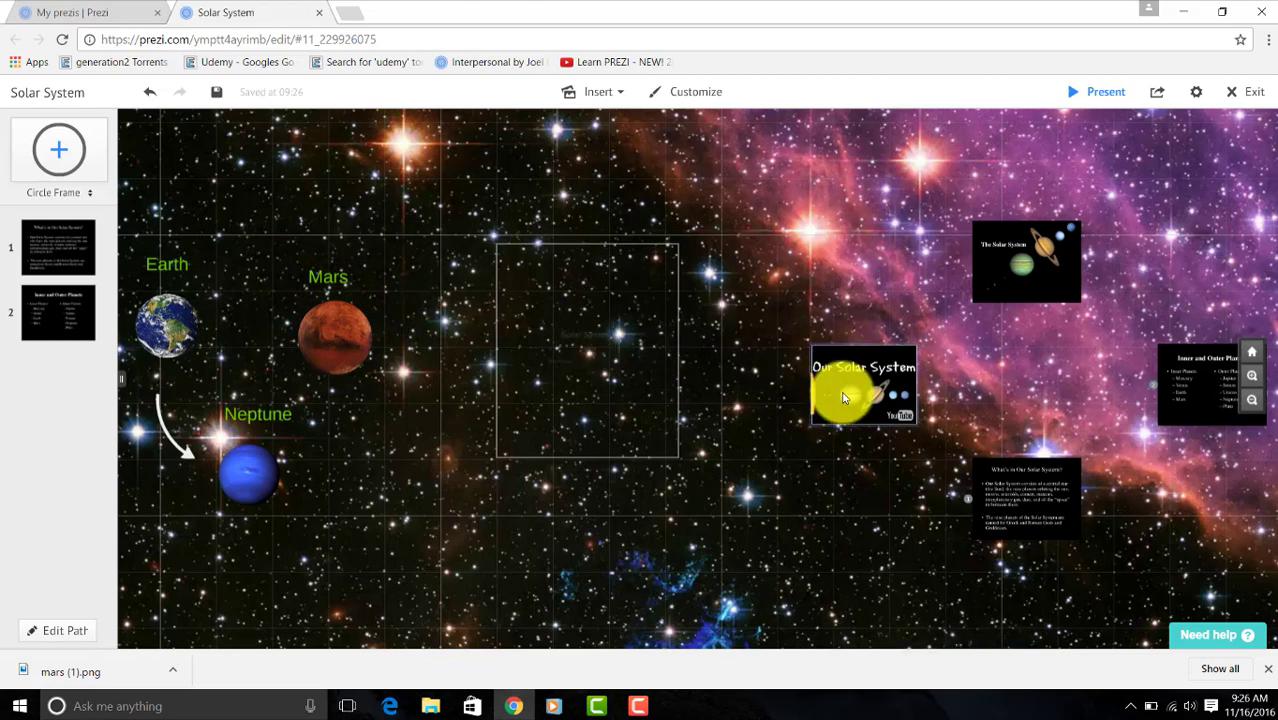
# - Add an invisible frame to the canvas and place it over the Earth label and image
pyautogui.click(91, 196)
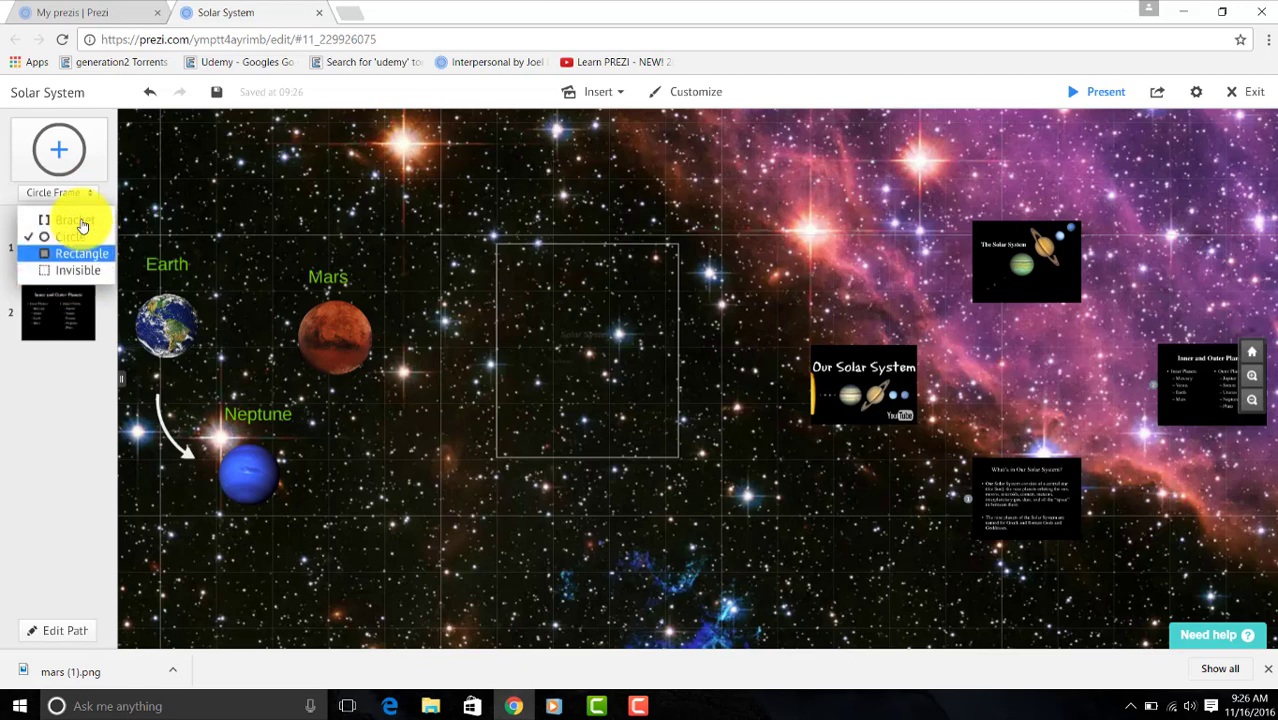
pyautogui.click(62, 272)
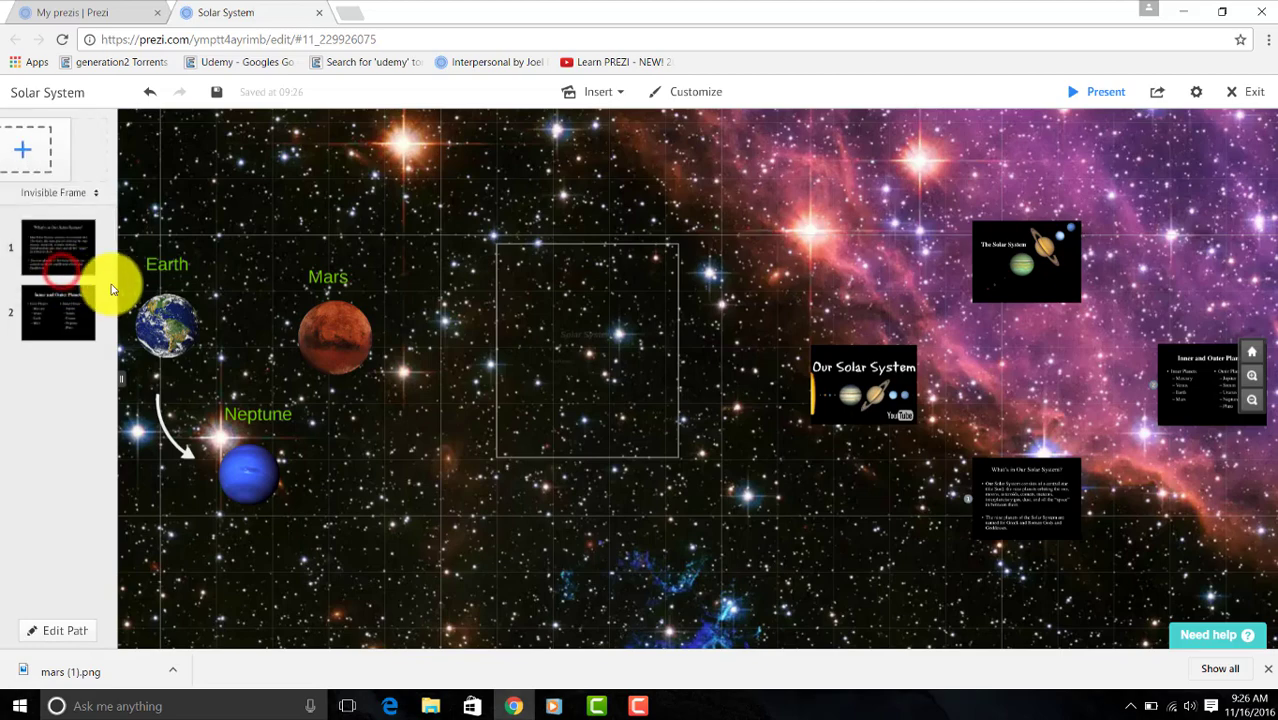
pyautogui.moveTo(124, 246); pyautogui.dragTo(157, 261)
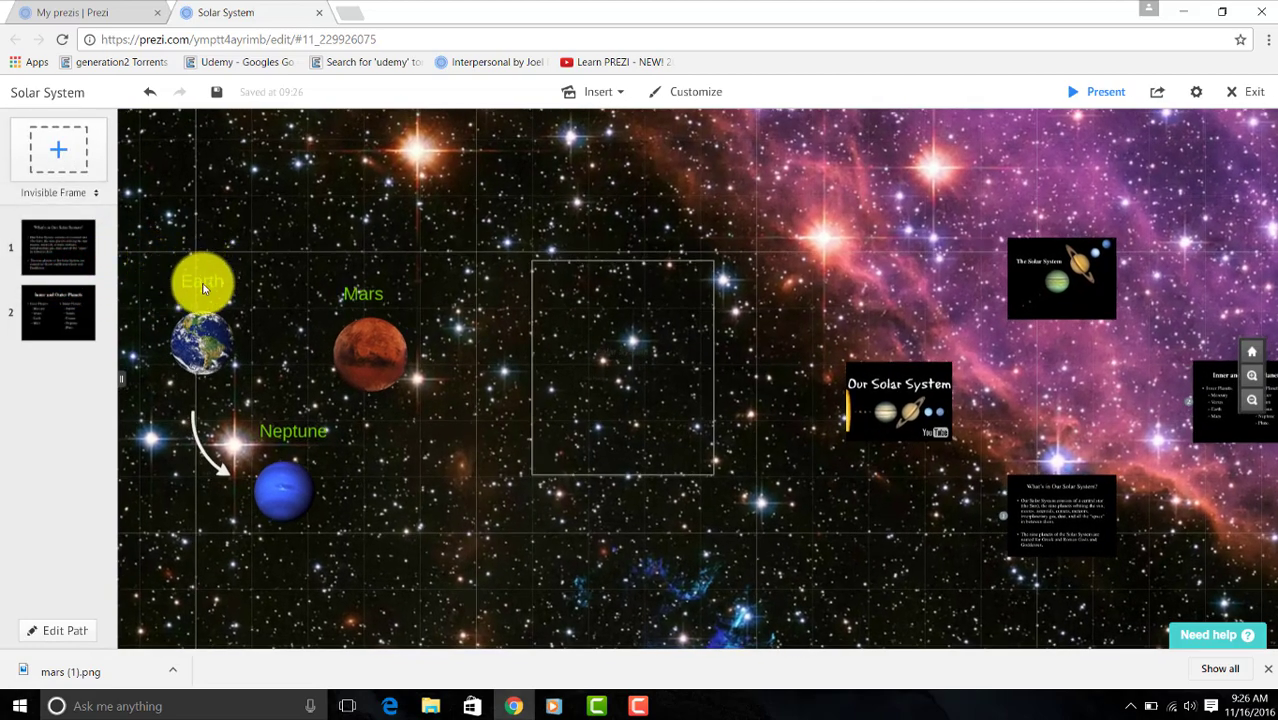
pyautogui.click(182, 275)
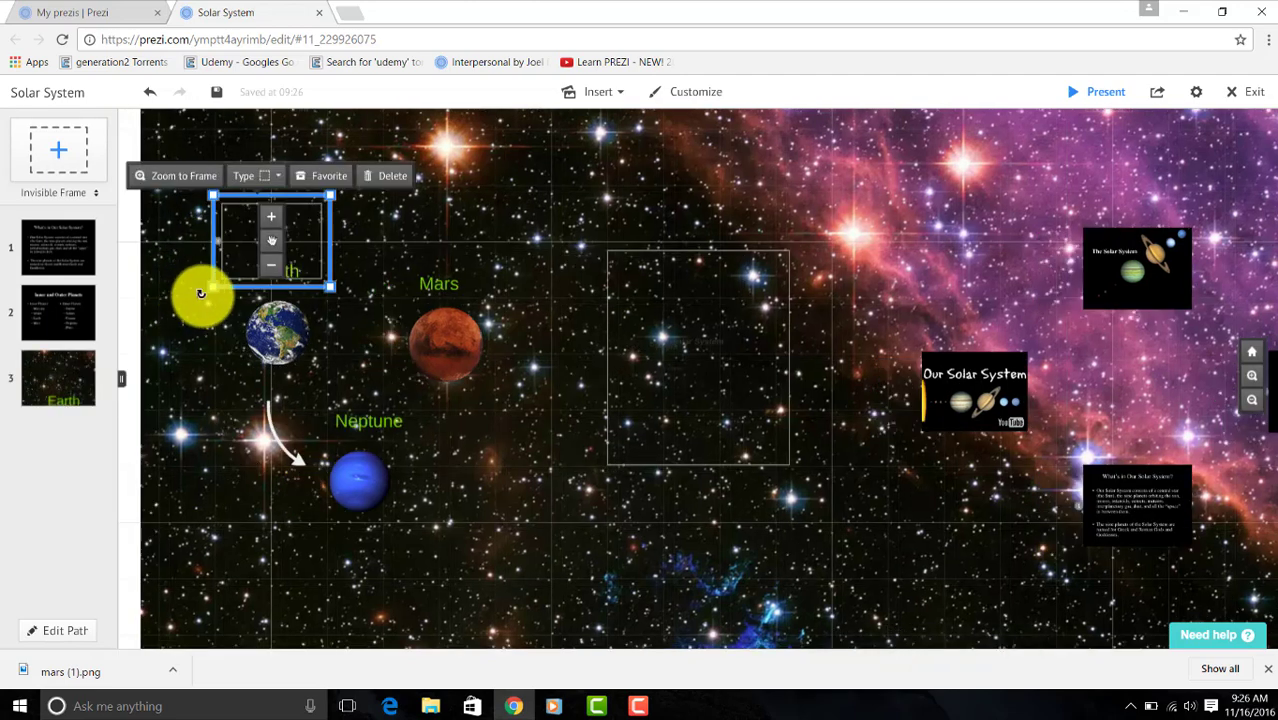
pyautogui.moveTo(270, 247); pyautogui.dragTo(283, 305)
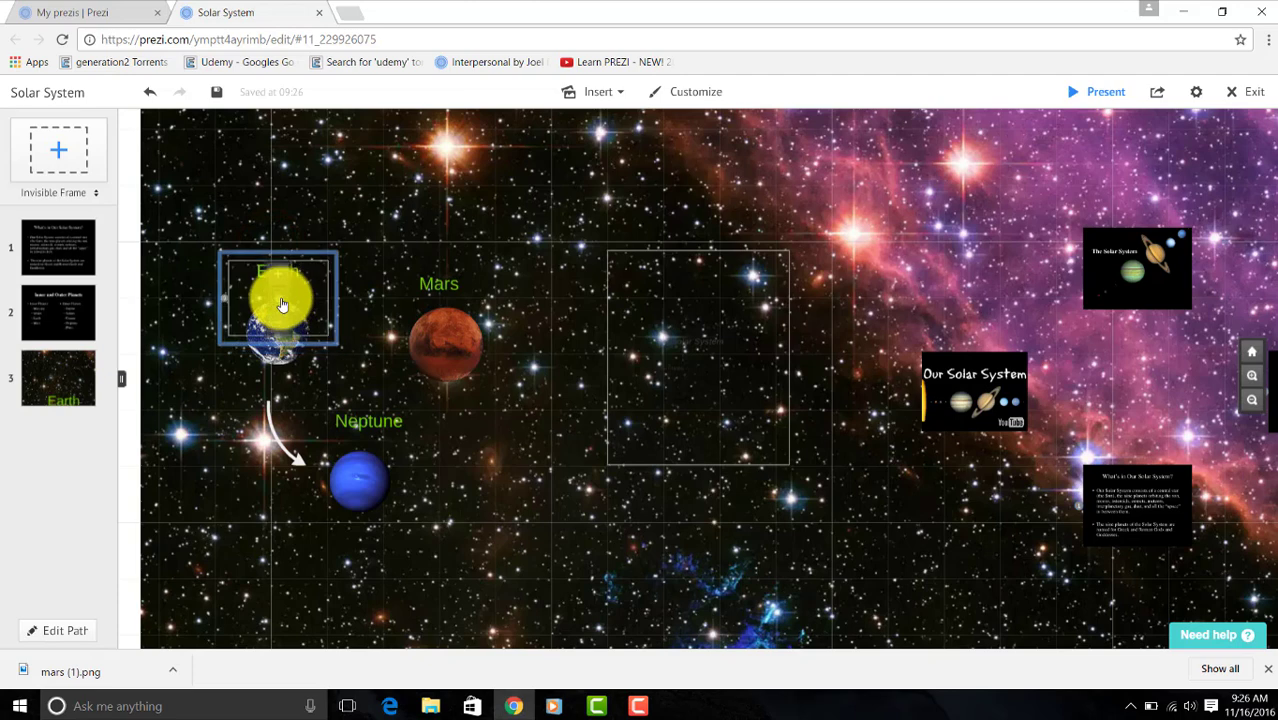
# - Enlarge the invisible frame to surround Earth and its label, and shift the framed group slightly down
pyautogui.moveTo(337, 348); pyautogui.dragTo(330, 363)
pyautogui.moveTo(278, 305); pyautogui.dragTo(281, 318)
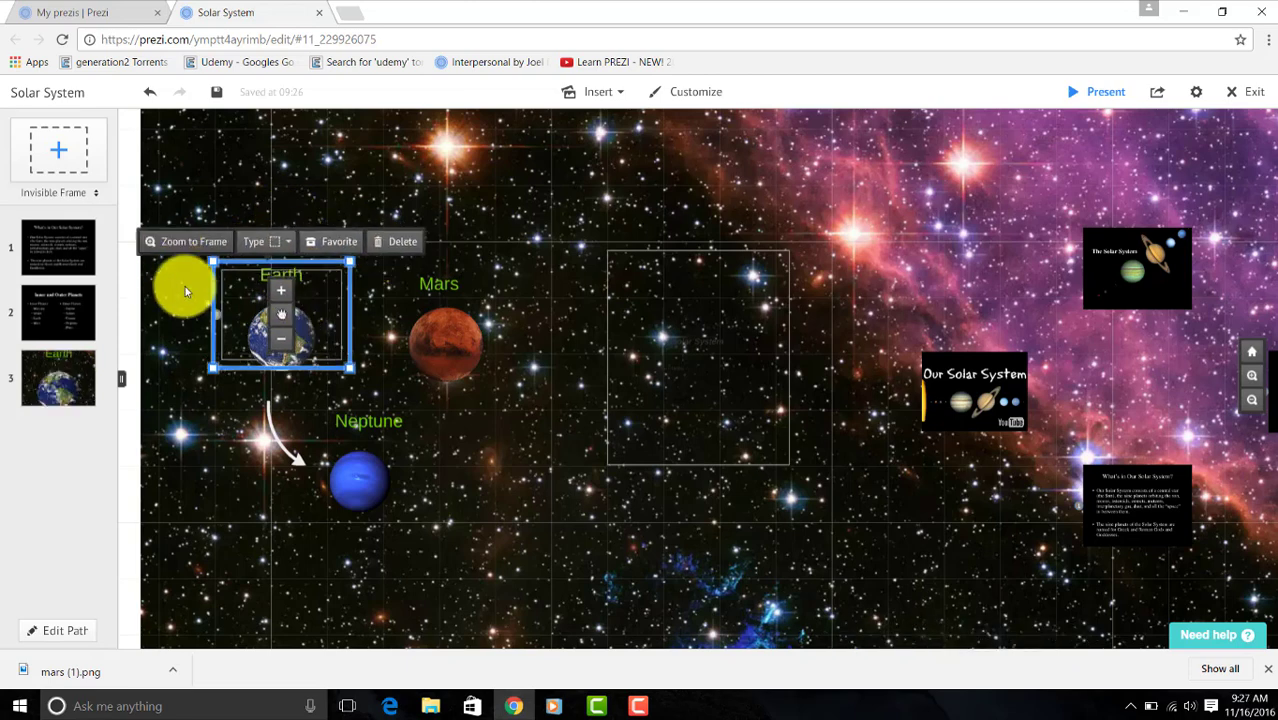
pyautogui.moveTo(277, 323)
pyautogui.mouseDown()
pyautogui.moveTo(277, 297)
pyautogui.moveTo(268, 331)
pyautogui.moveTo(238, 296)
pyautogui.moveTo(240, 337)
pyautogui.moveTo(277, 323)
pyautogui.moveTo(277, 300)
pyautogui.moveTo(268, 345)
pyautogui.mouseUp()
pyautogui.click(191, 212)
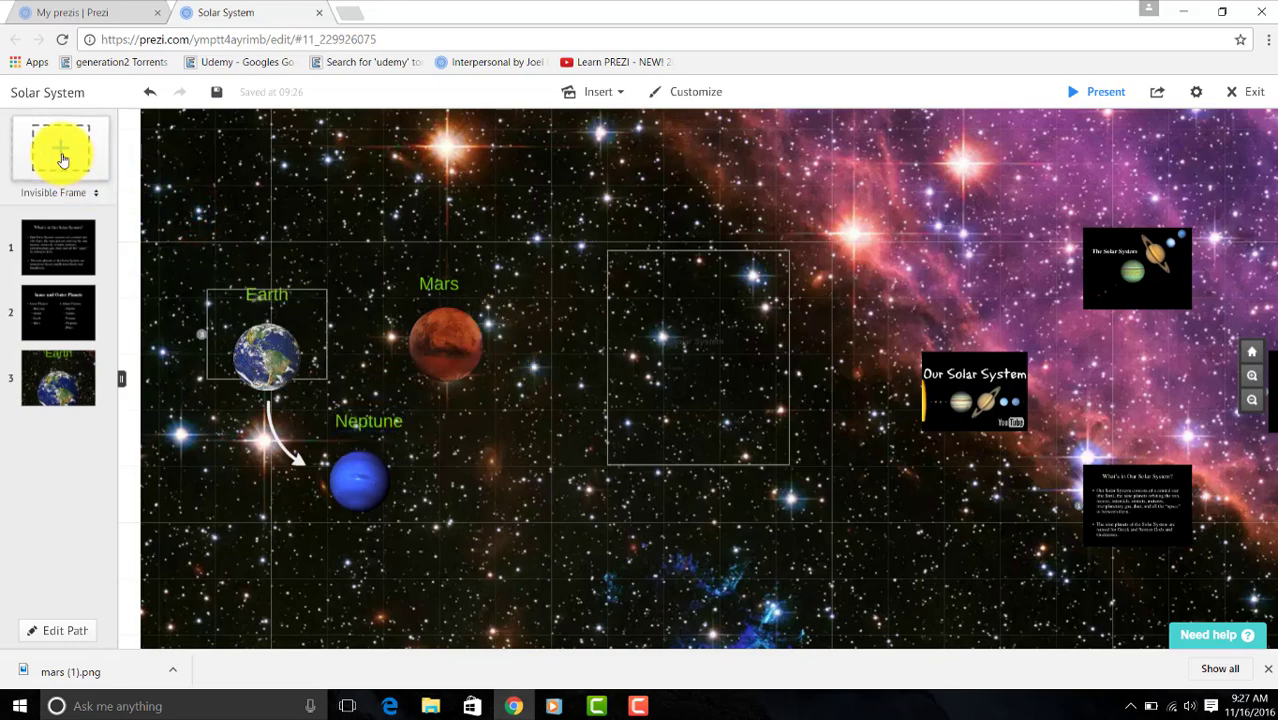
# - Add a second invisible frame around the Mars image and its label, sized to fit both
pyautogui.moveTo(61, 160); pyautogui.dragTo(457, 301)
pyautogui.moveTo(524, 338); pyautogui.dragTo(500, 348)
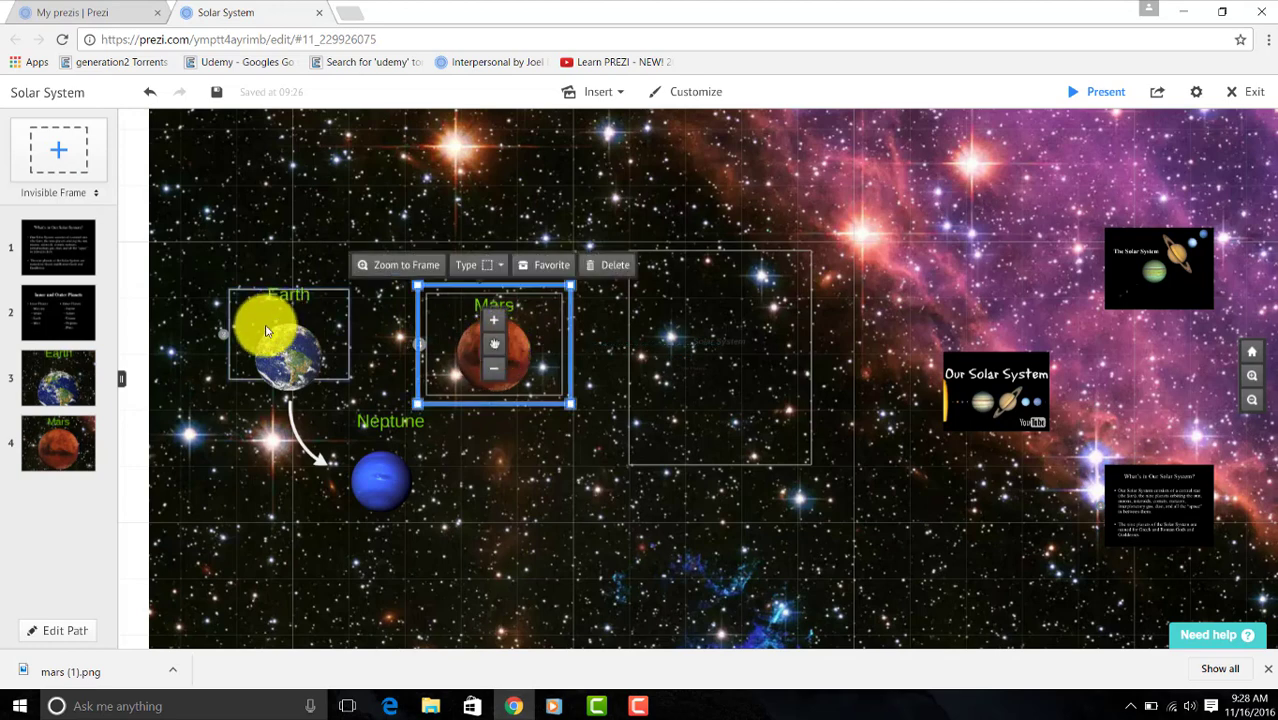
# - Shift the framed Earth slightly up and to the left, and nudge the Mars image down within its frame
pyautogui.click(227, 372)
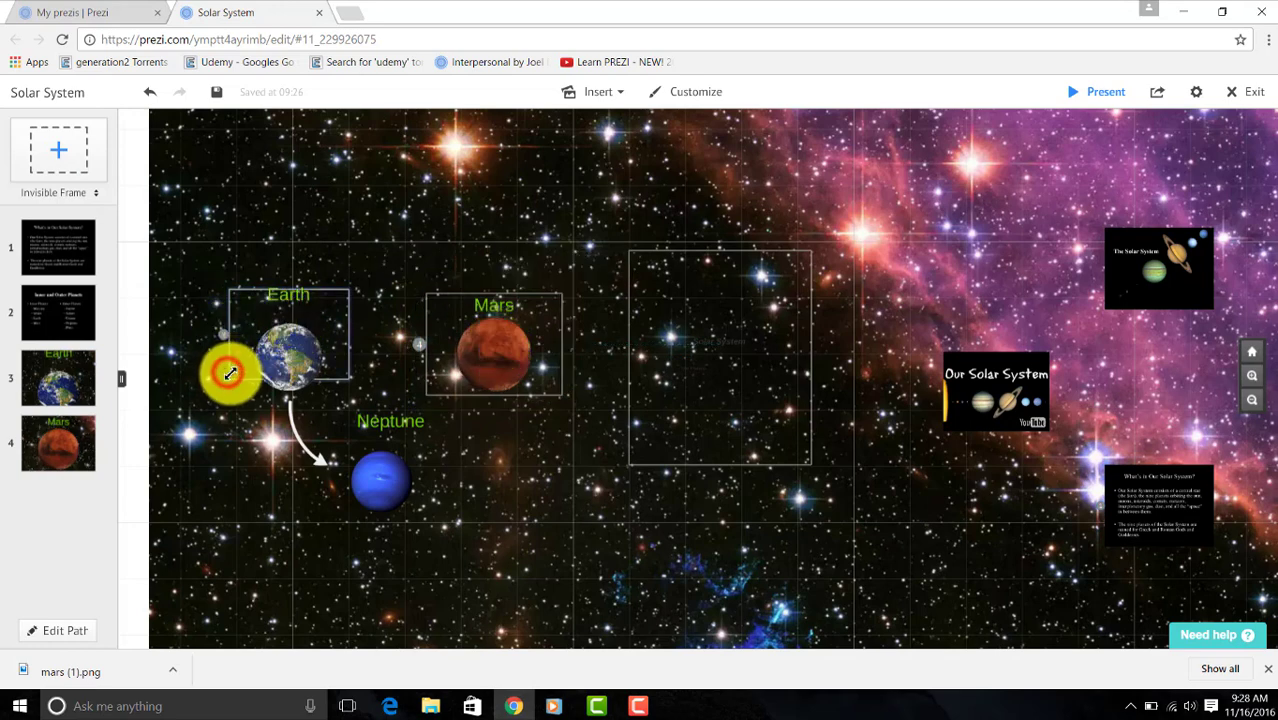
pyautogui.click(242, 336)
pyautogui.moveTo(290, 343); pyautogui.dragTo(281, 334)
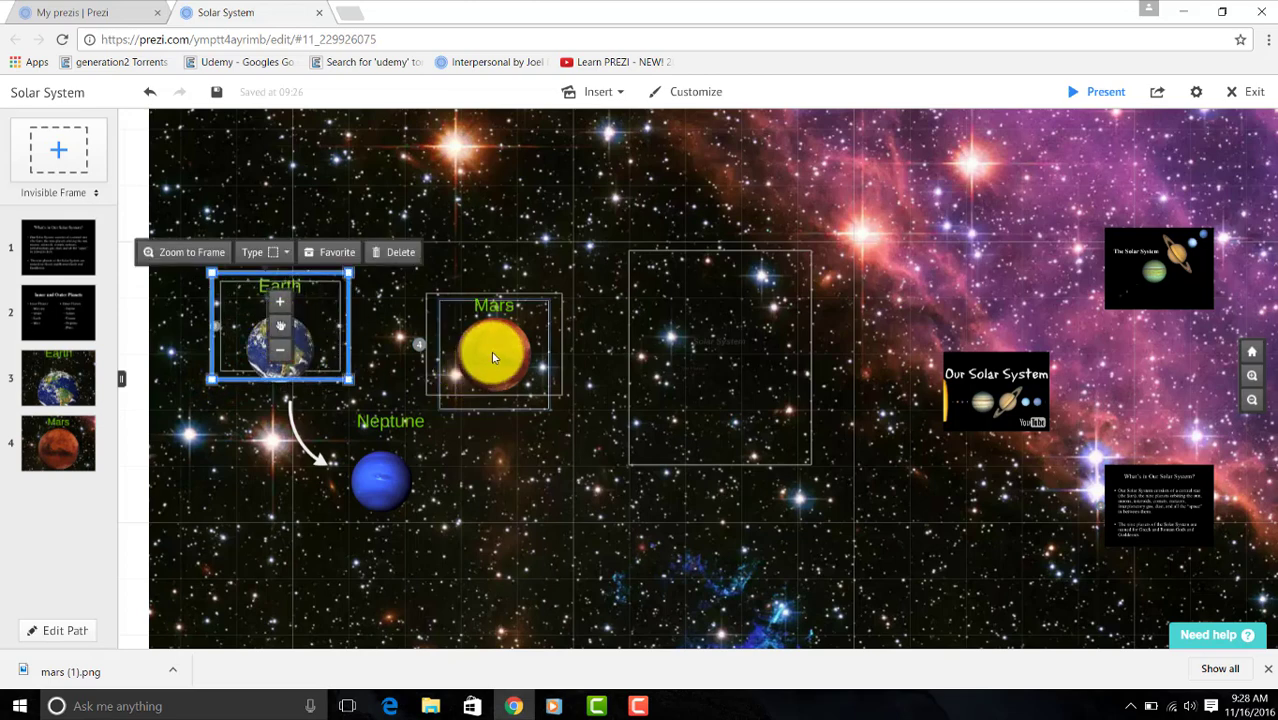
pyautogui.click(493, 356)
pyautogui.moveTo(495, 365); pyautogui.dragTo(496, 366)
# - Add a third invisible frame and enlarge it to surround the Neptune image and its label
pyautogui.click(88, 158)
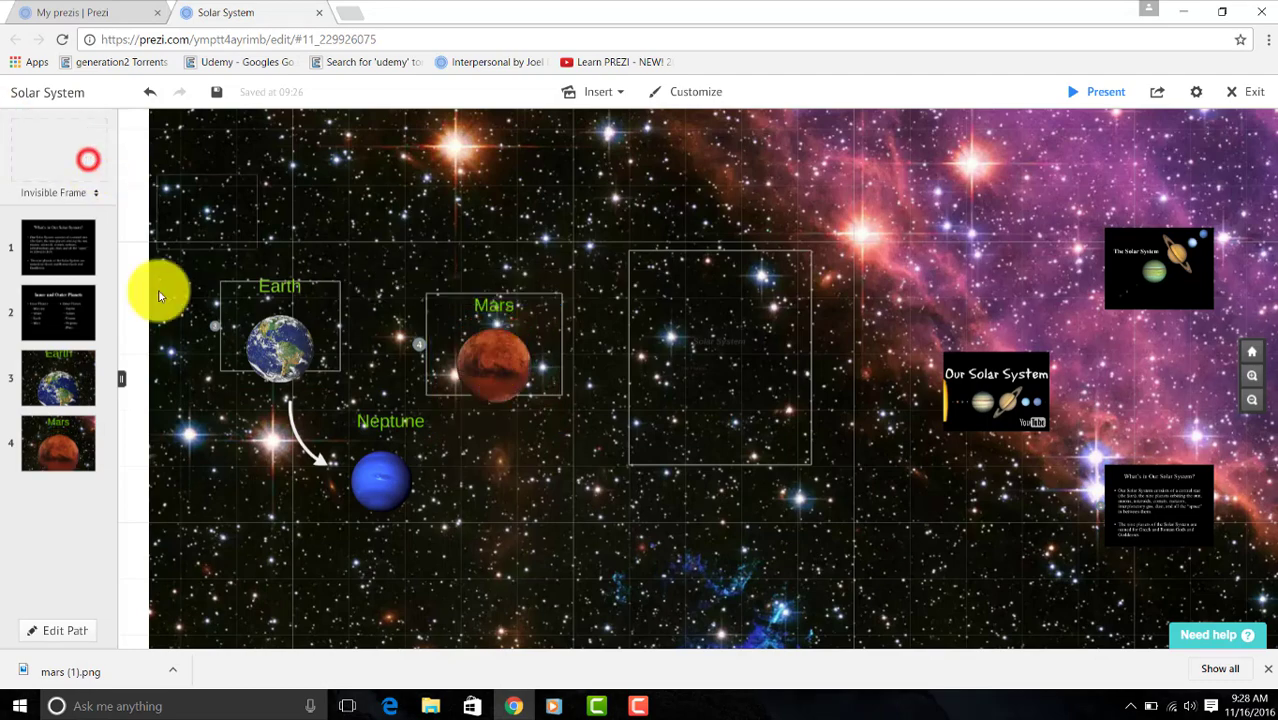
pyautogui.click(245, 234)
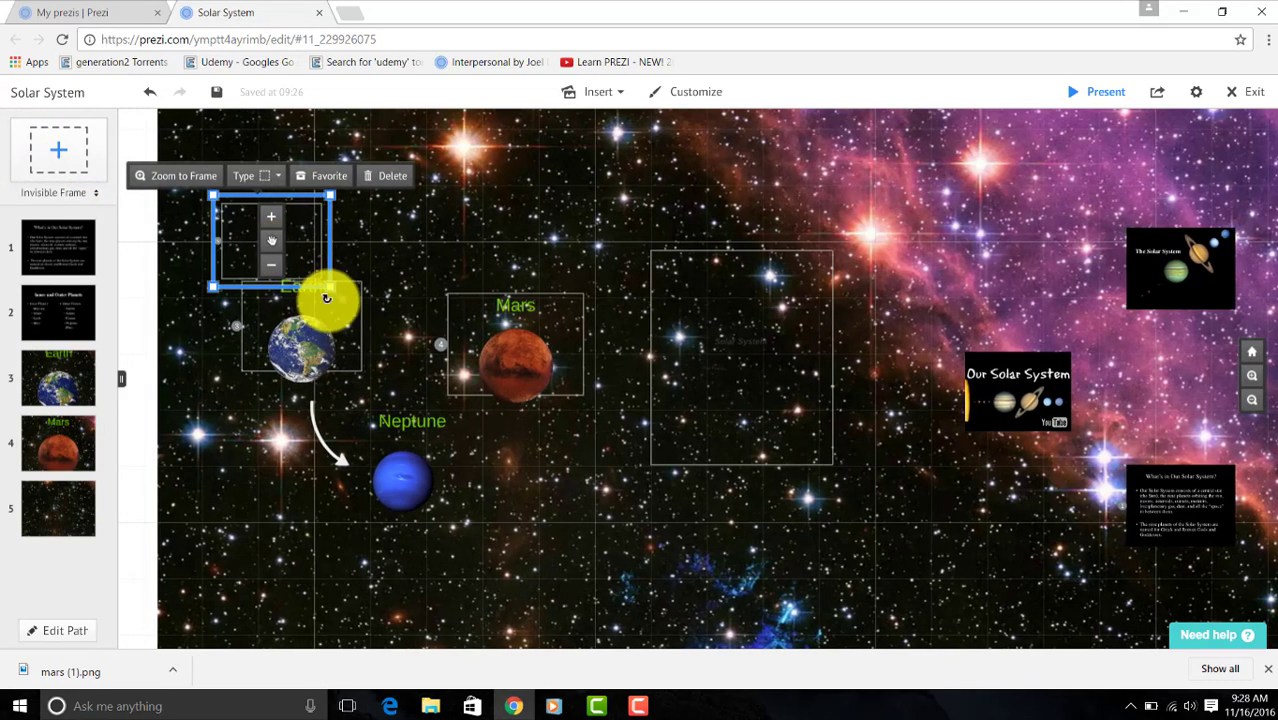
pyautogui.moveTo(271, 240); pyautogui.dragTo(409, 460)
pyautogui.click(407, 455)
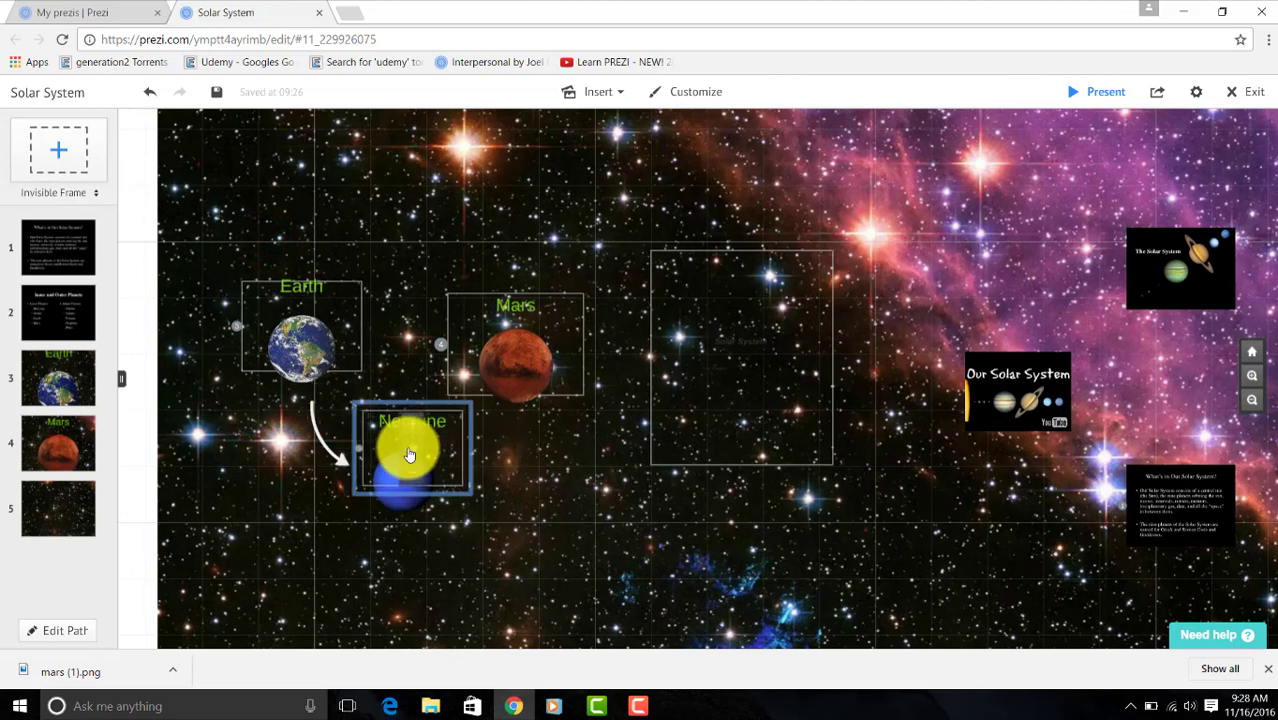
pyautogui.moveTo(469, 497); pyautogui.dragTo(478, 515)
pyautogui.moveTo(412, 447); pyautogui.dragTo(413, 457)
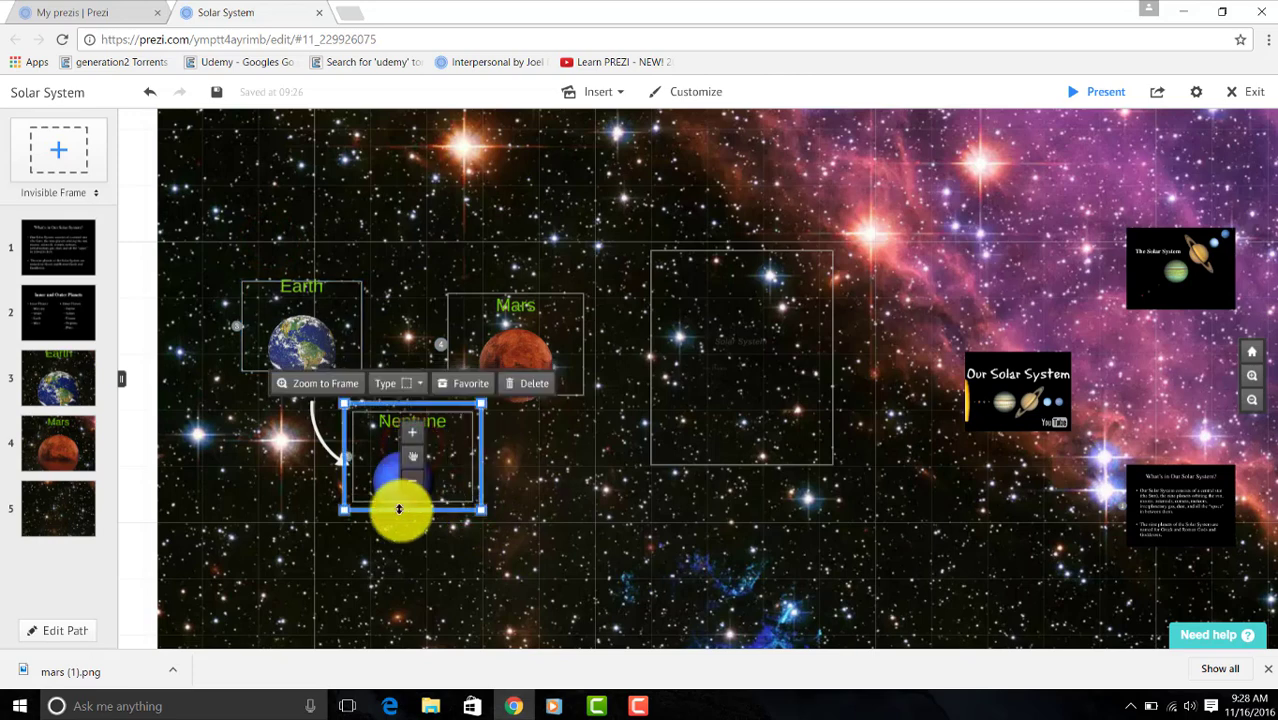
pyautogui.moveTo(343, 508); pyautogui.dragTo(336, 518)
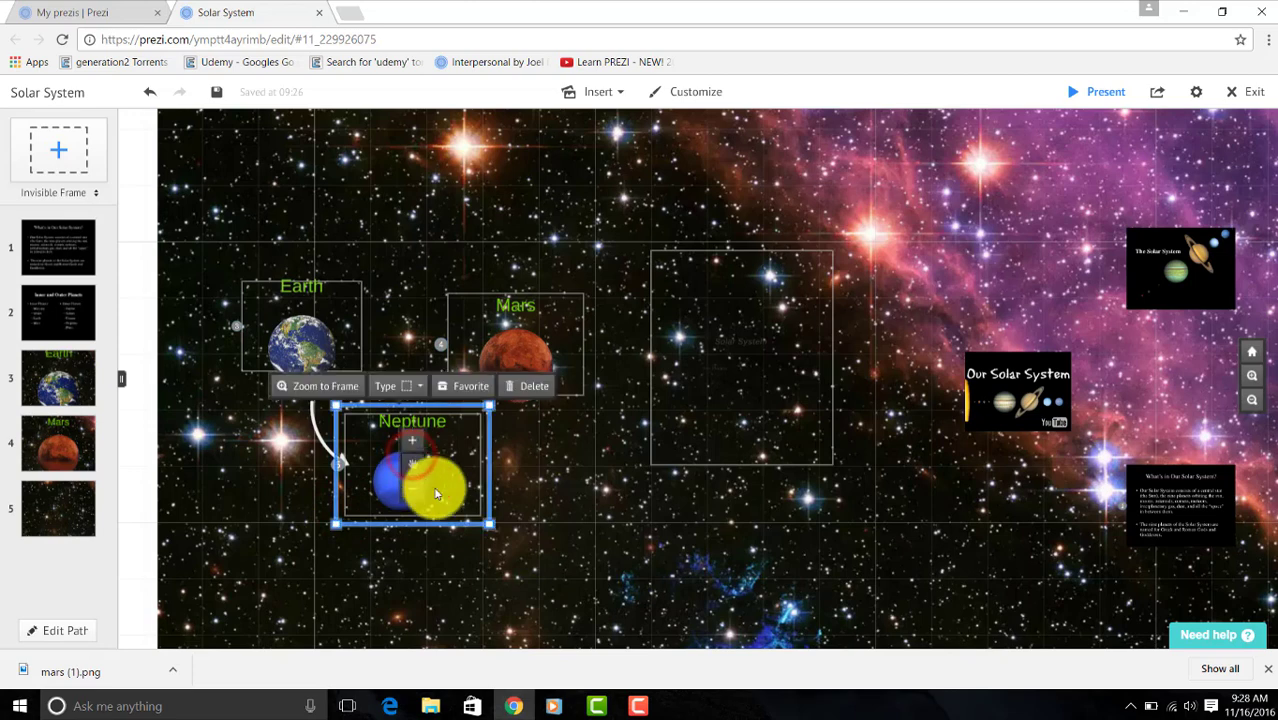
# - Move the framed Mars group slightly up and the framed Neptune group down, clear of the other planets
pyautogui.click(510, 503)
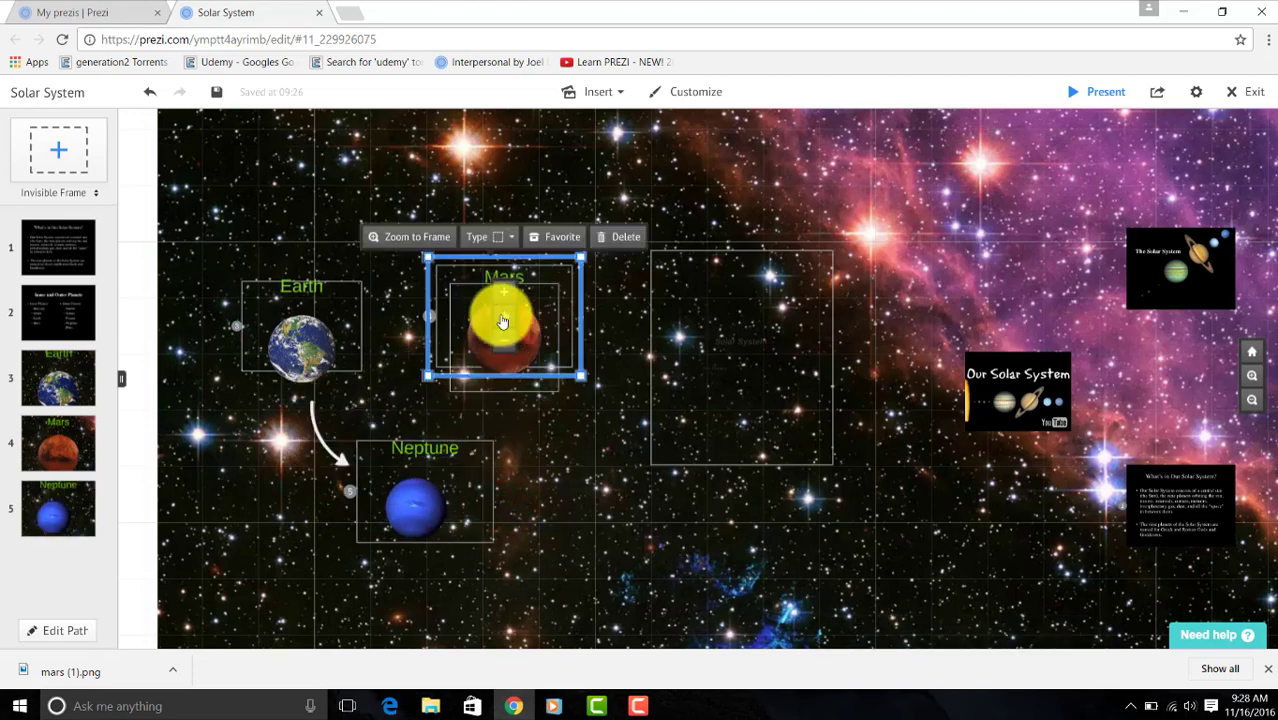
pyautogui.moveTo(508, 322); pyautogui.dragTo(521, 329)
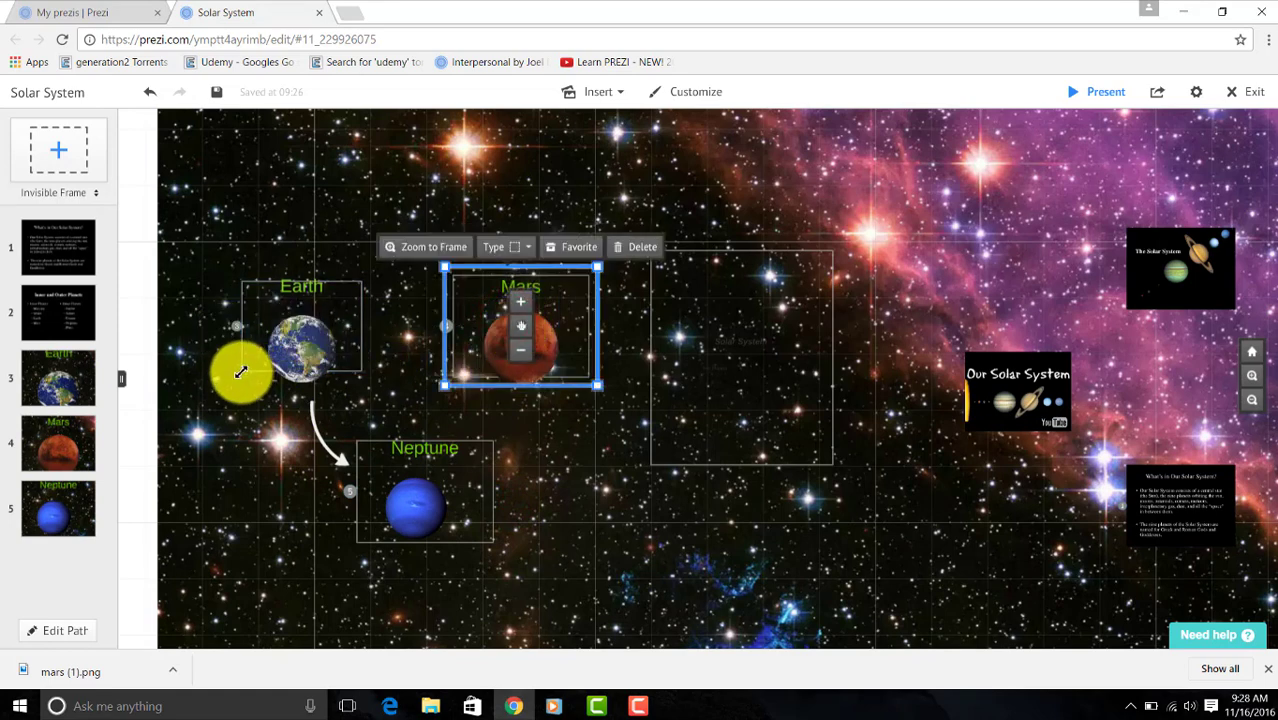
pyautogui.click(480, 529)
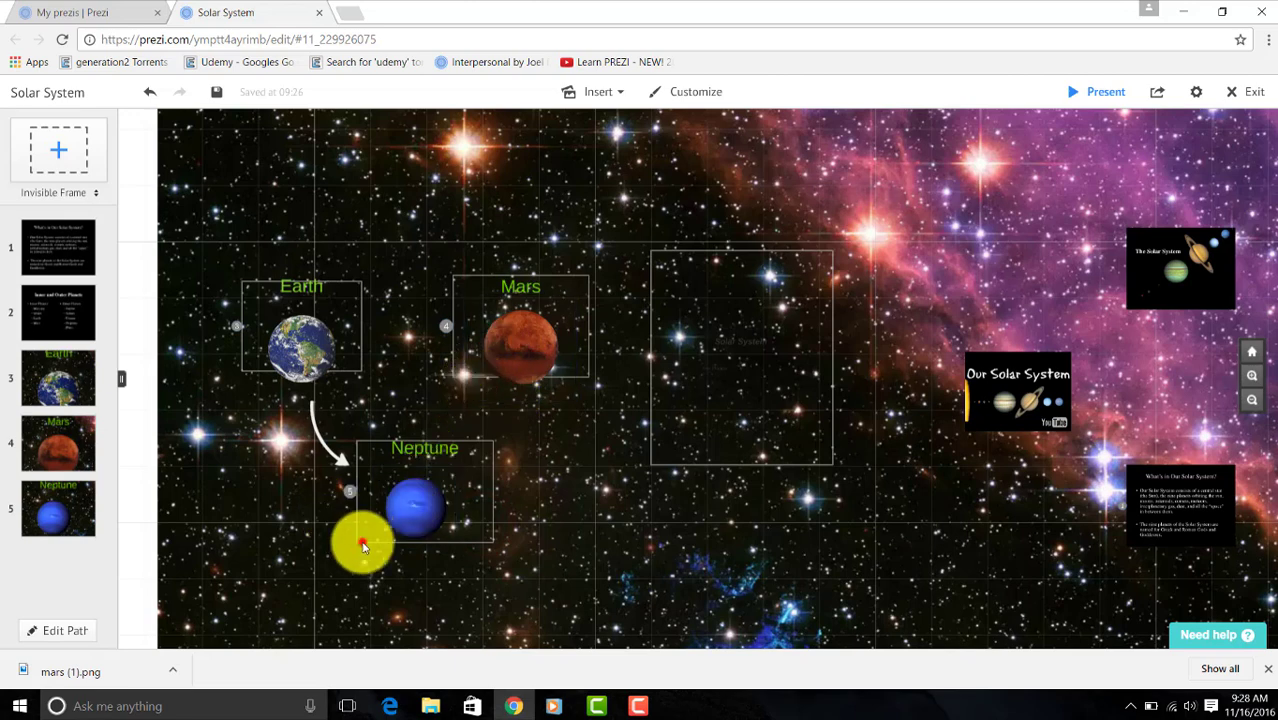
pyautogui.click(360, 532)
pyautogui.moveTo(424, 499); pyautogui.dragTo(400, 532)
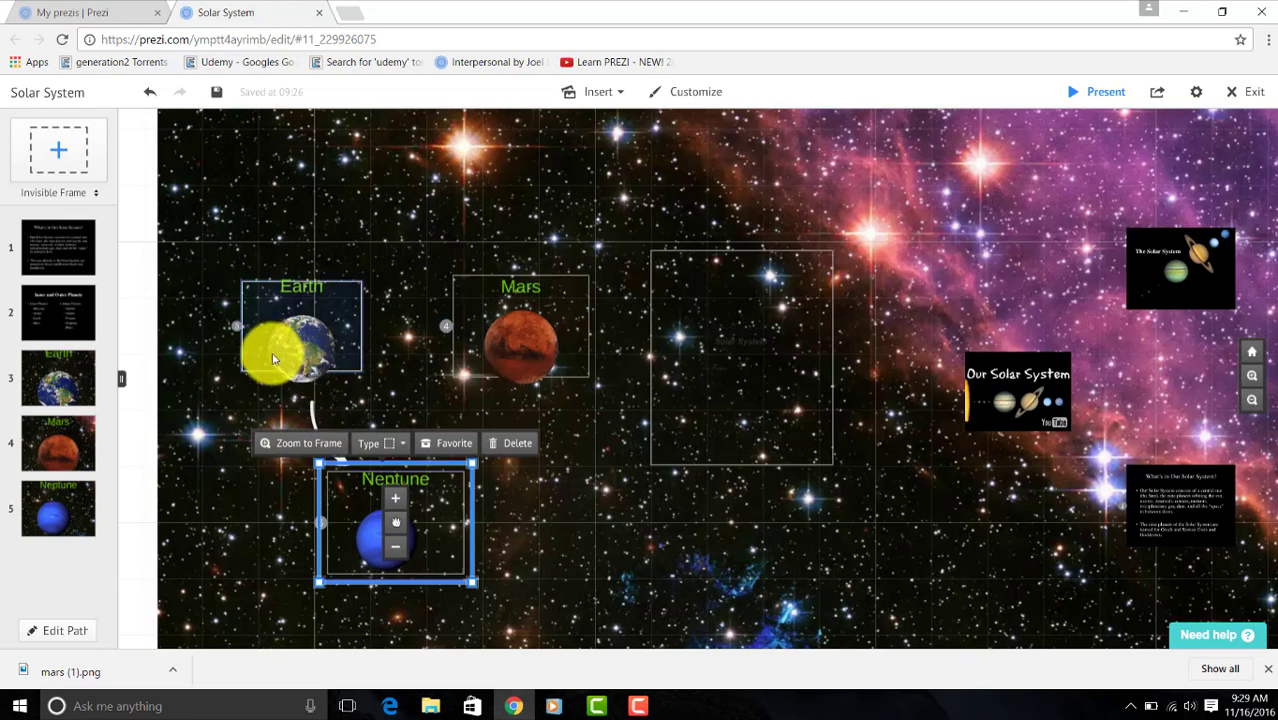
# - Move the framed Earth slightly up and to the left, and adjust the position of the framed Mars group
pyautogui.click(298, 340)
pyautogui.moveTo(300, 334); pyautogui.dragTo(292, 324)
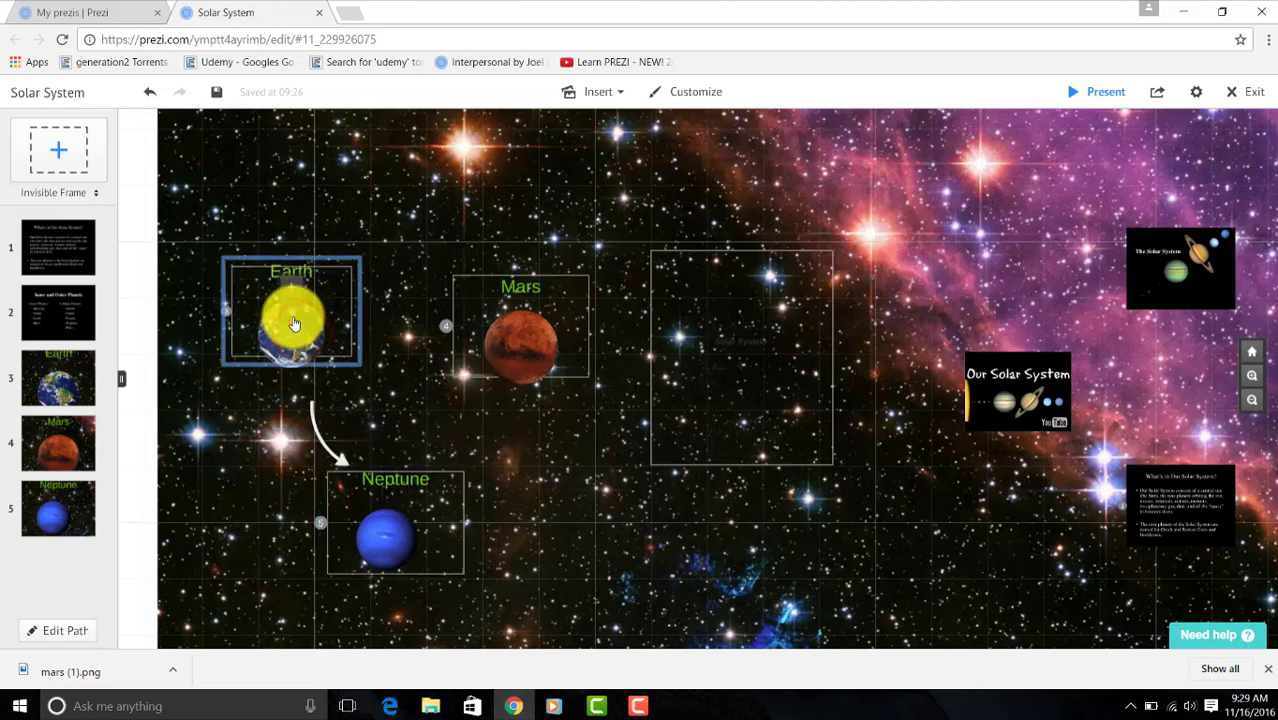
pyautogui.click(450, 372)
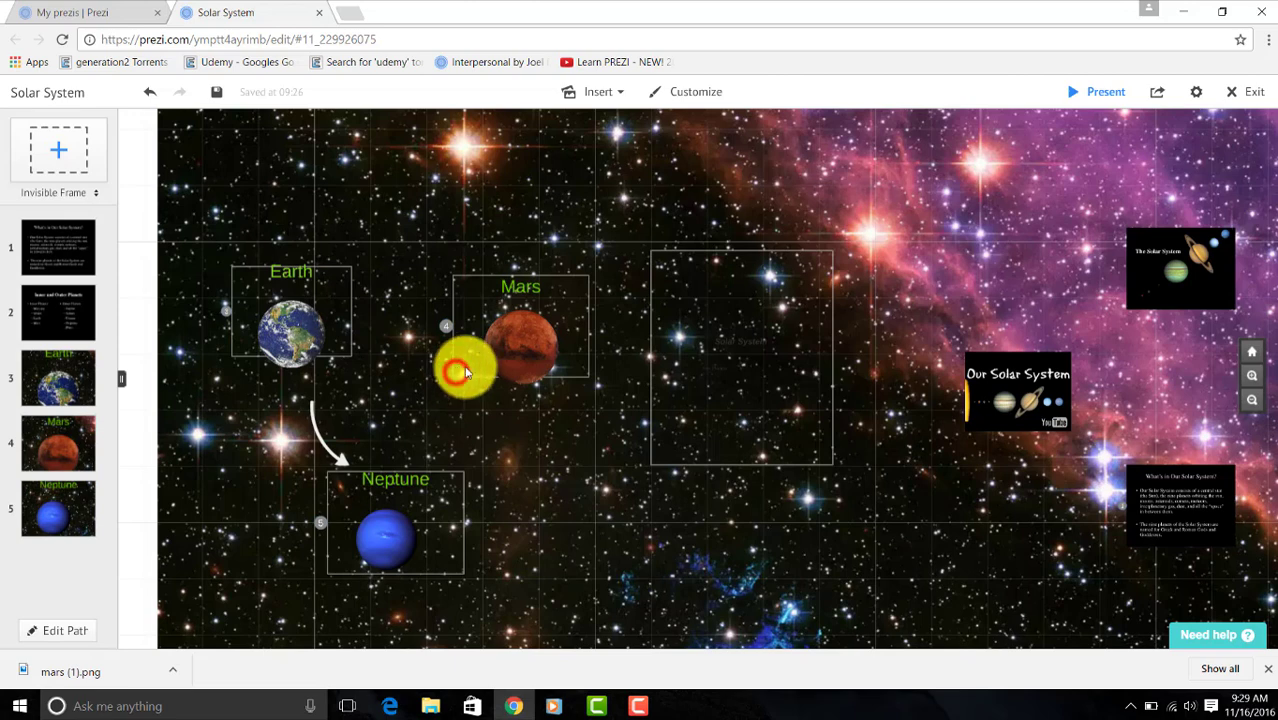
pyautogui.click(522, 322)
pyautogui.moveTo(521, 322)
pyautogui.mouseDown()
pyautogui.moveTo(516, 341)
pyautogui.moveTo(508, 322)
pyautogui.mouseUp()
# - Move the framed Neptune group to the right, centred below the gap between Earth and Mars
pyautogui.click(422, 513)
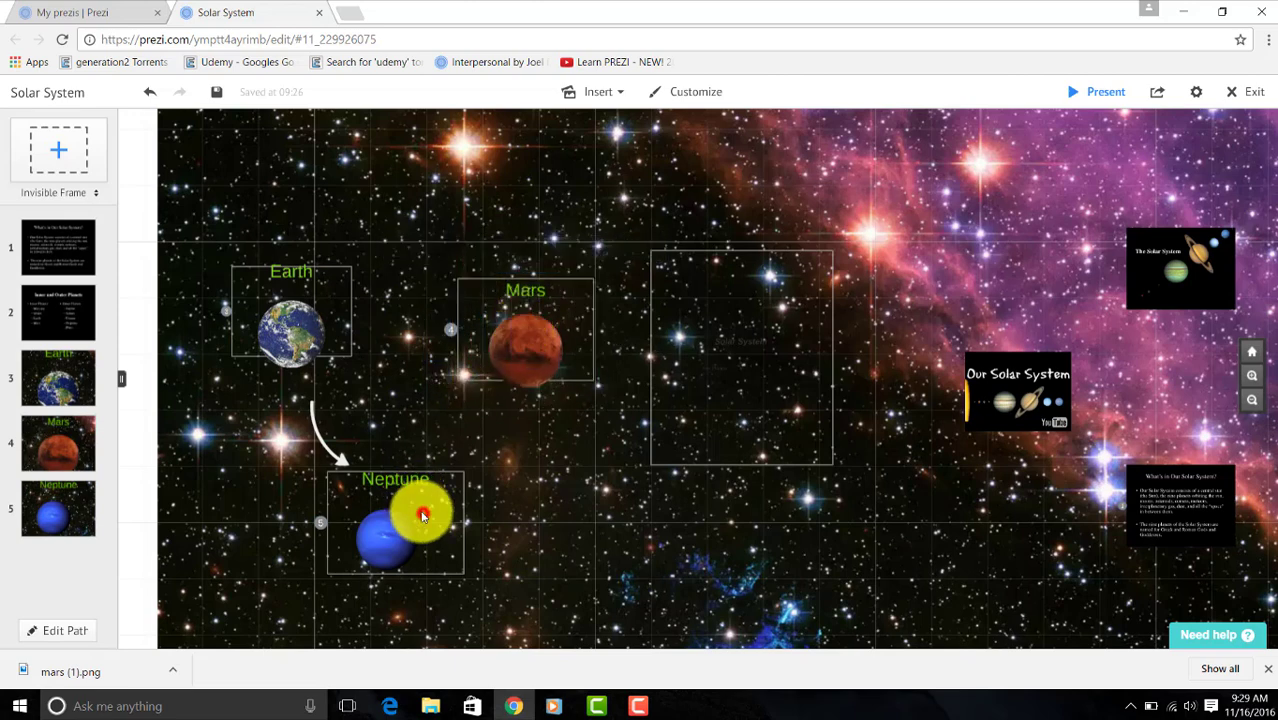
pyautogui.doubleClick(458, 570)
pyautogui.doubleClick(408, 578)
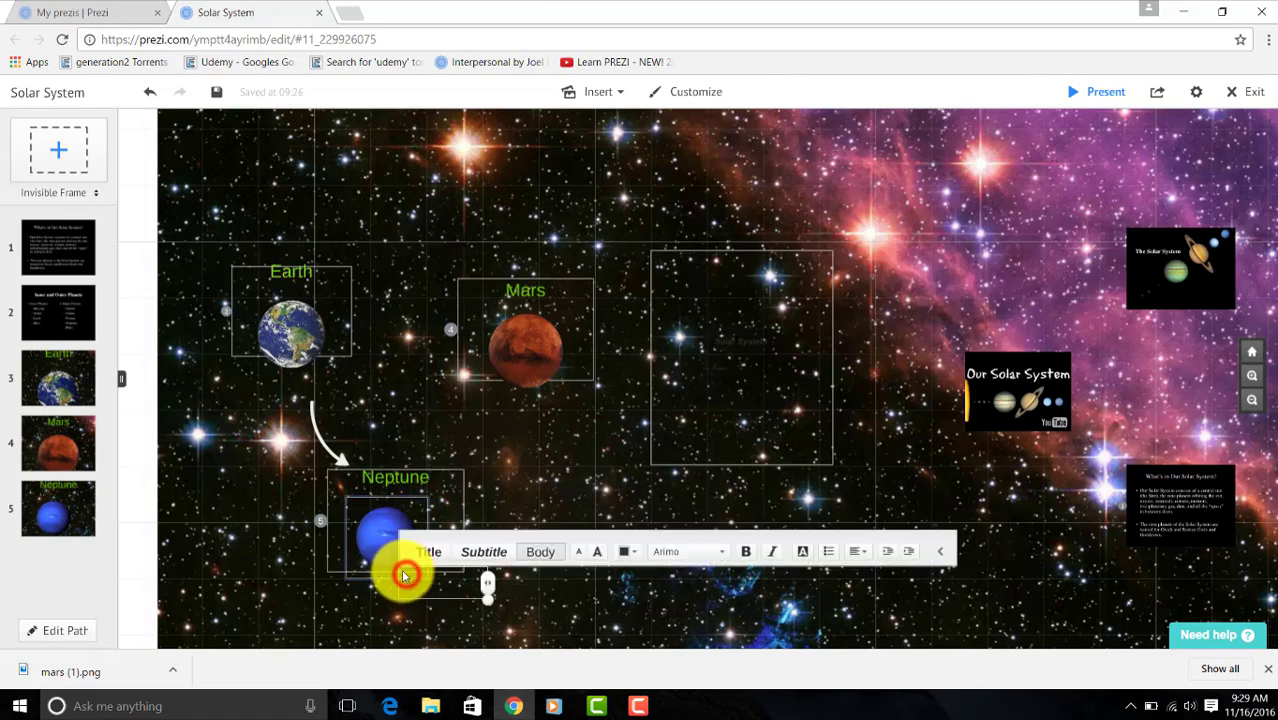
pyautogui.moveTo(333, 563); pyautogui.dragTo(450, 515)
pyautogui.click(586, 520)
pyautogui.moveTo(593, 507); pyautogui.dragTo(590, 478)
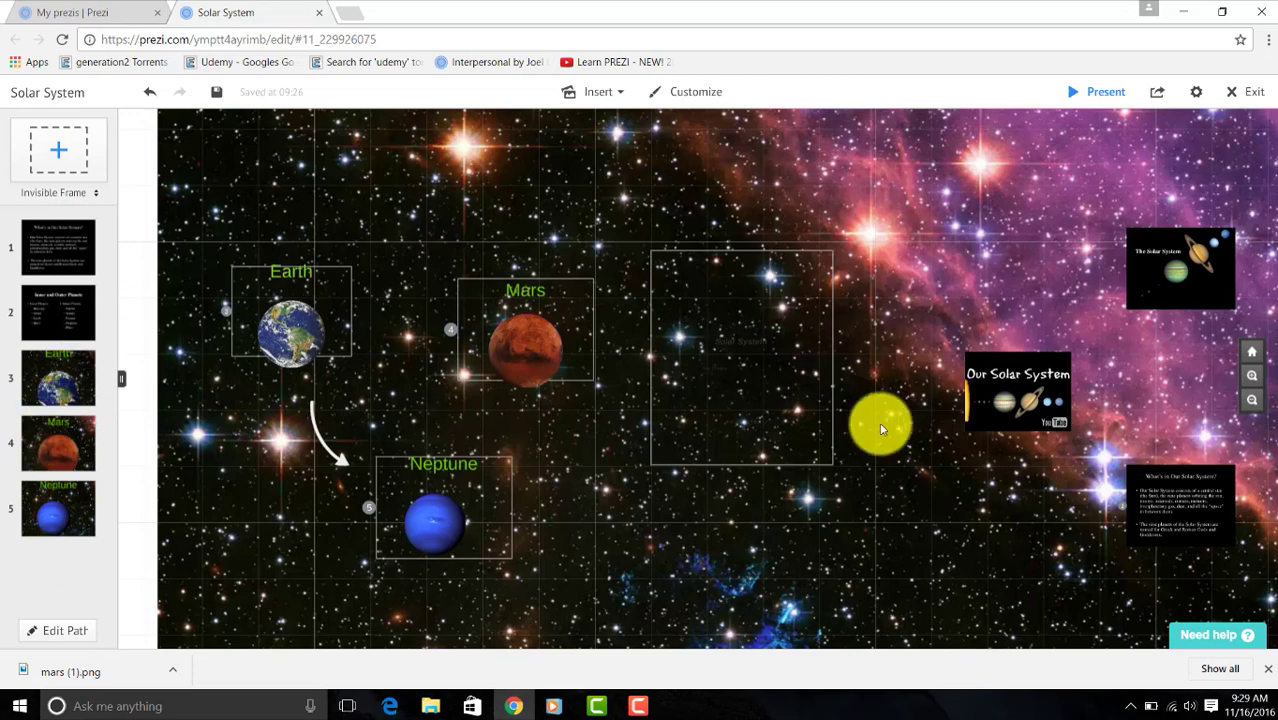
# - Clear all steps from the presentation path and finish path editing
pyautogui.click(662, 254)
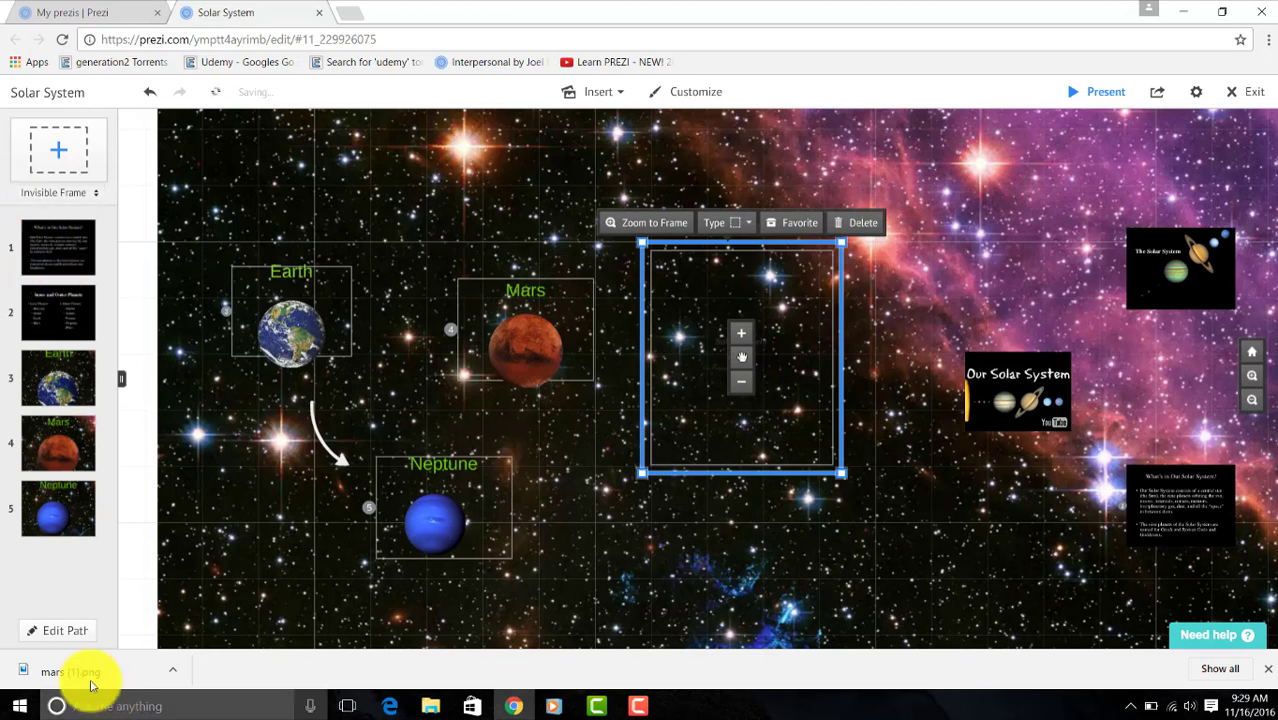
pyautogui.click(57, 634)
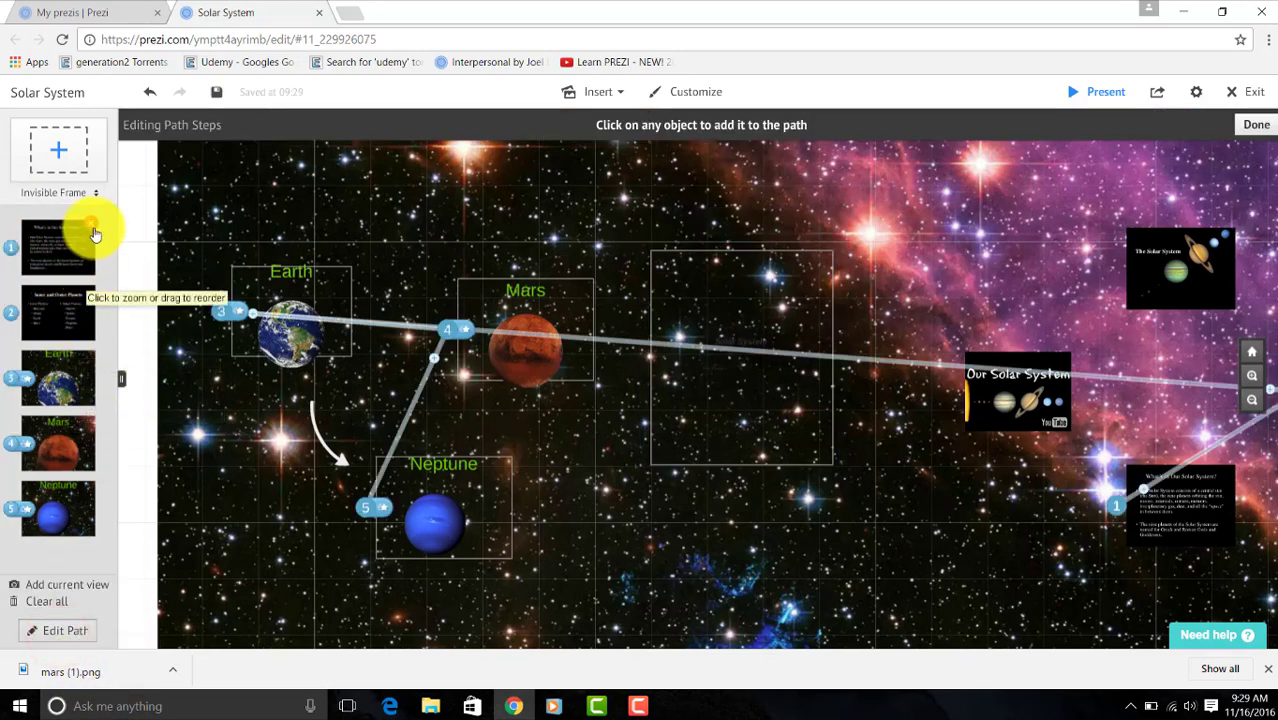
pyautogui.click(54, 603)
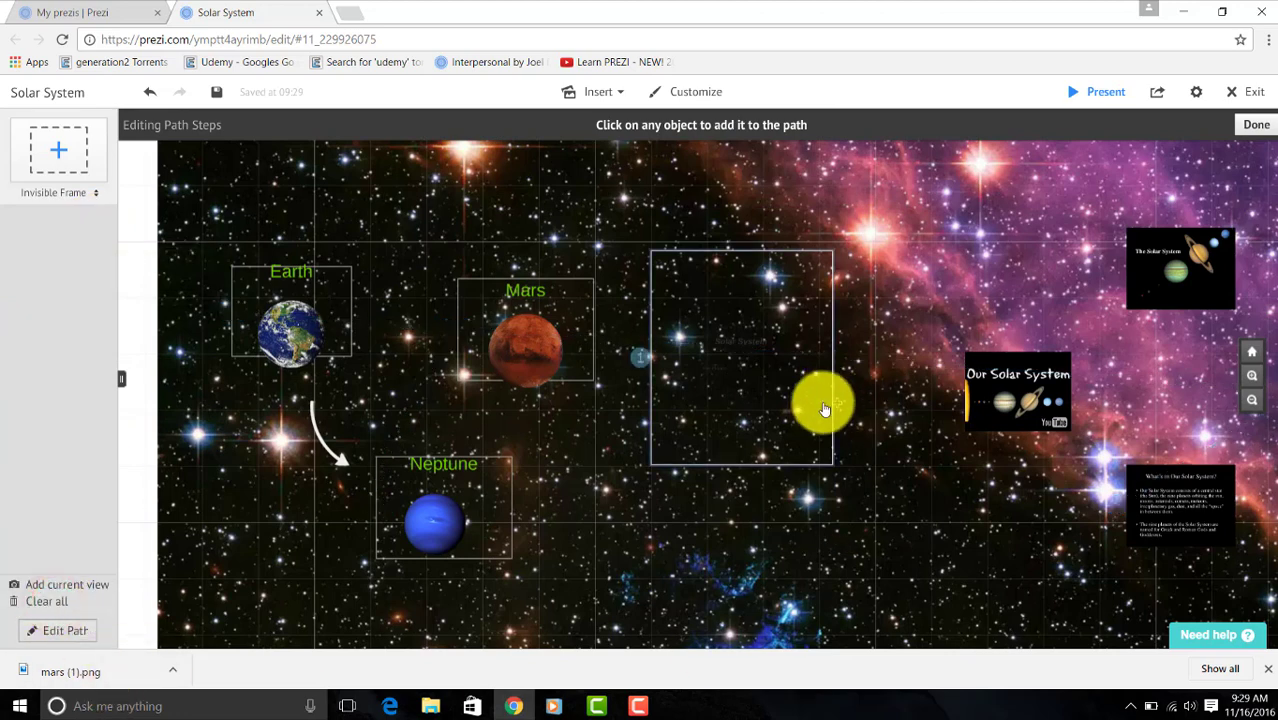
pyautogui.click(1243, 124)
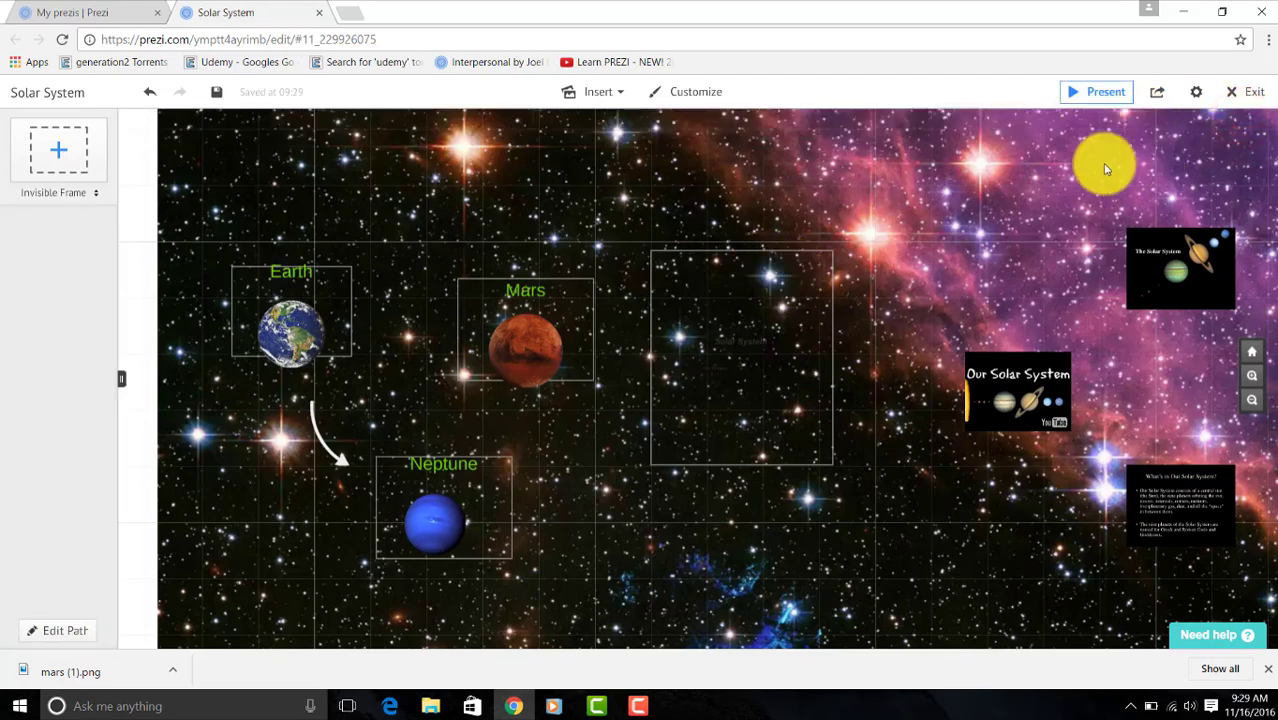
# - Change the text colour of the "Solar System" subtitle inside the rectangular frame to teal
pyautogui.moveTo(757, 400); pyautogui.dragTo(737, 360)
pyautogui.click(737, 350)
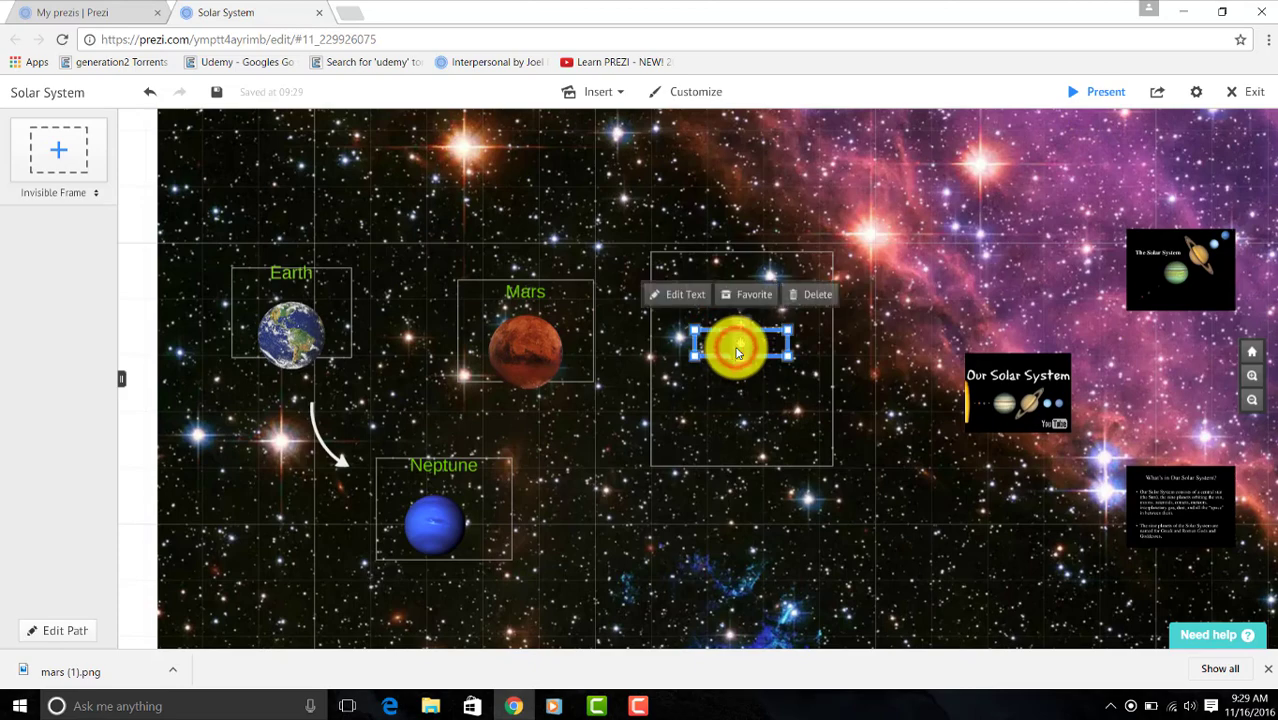
pyautogui.click(688, 296)
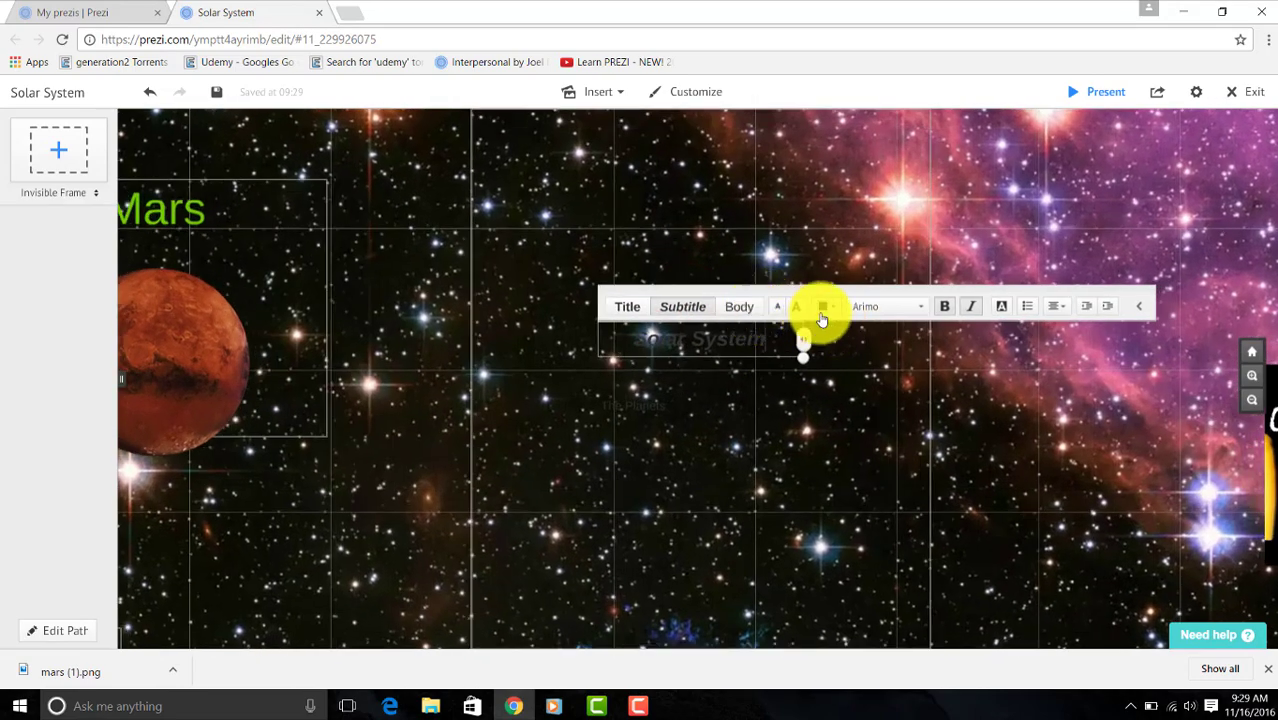
pyautogui.click(820, 310)
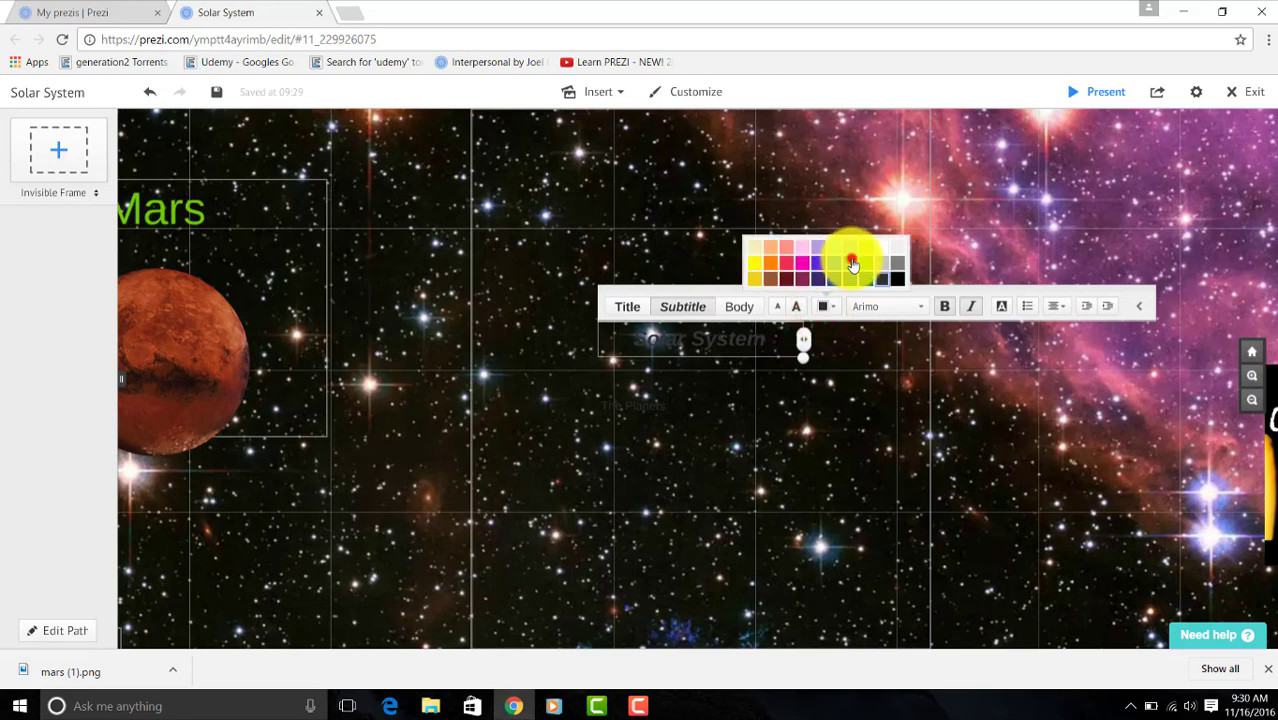
pyautogui.click(852, 264)
# - Change the text colour of the body text "The Planets" to the same teal
pyautogui.click(655, 408)
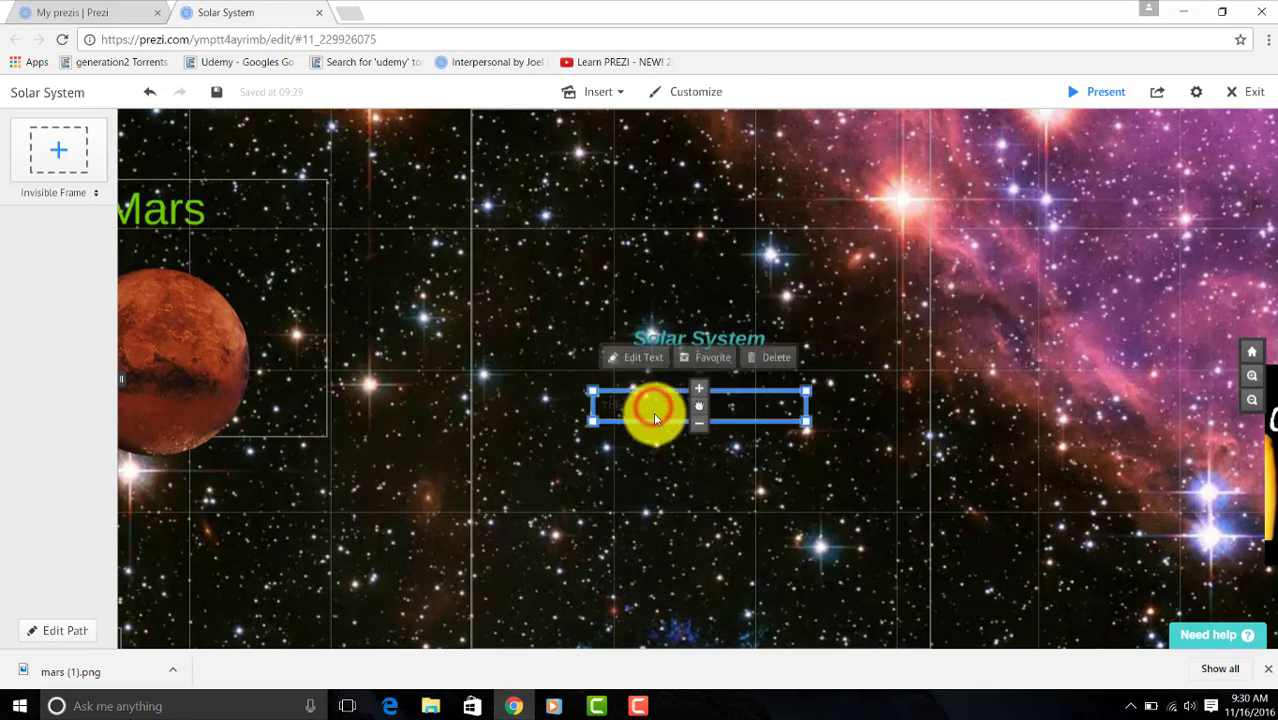
pyautogui.click(645, 360)
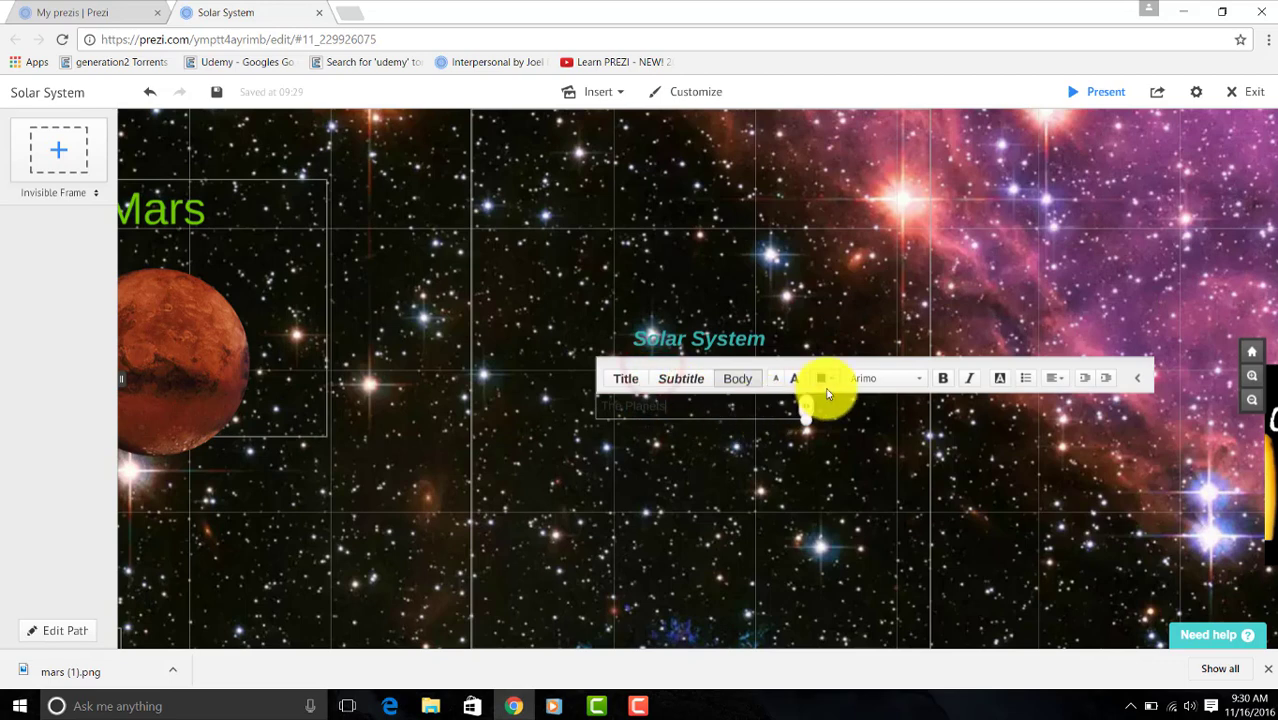
pyautogui.click(821, 378)
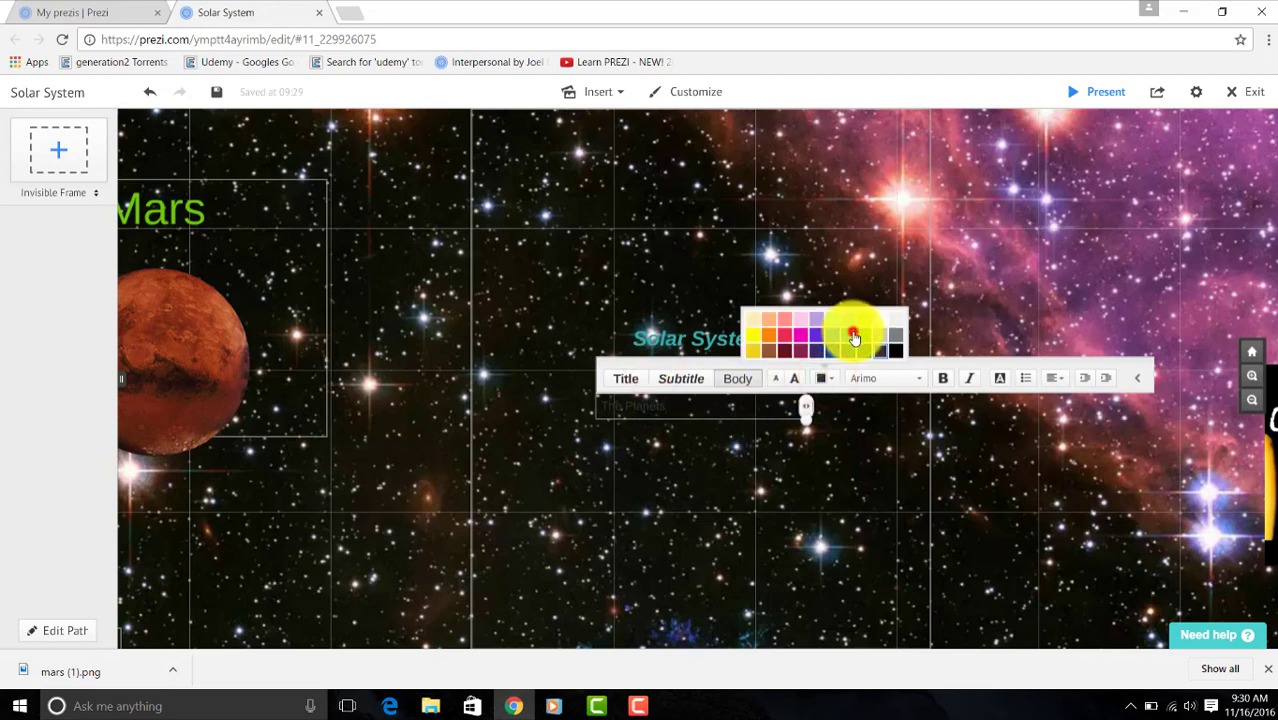
pyautogui.click(777, 492)
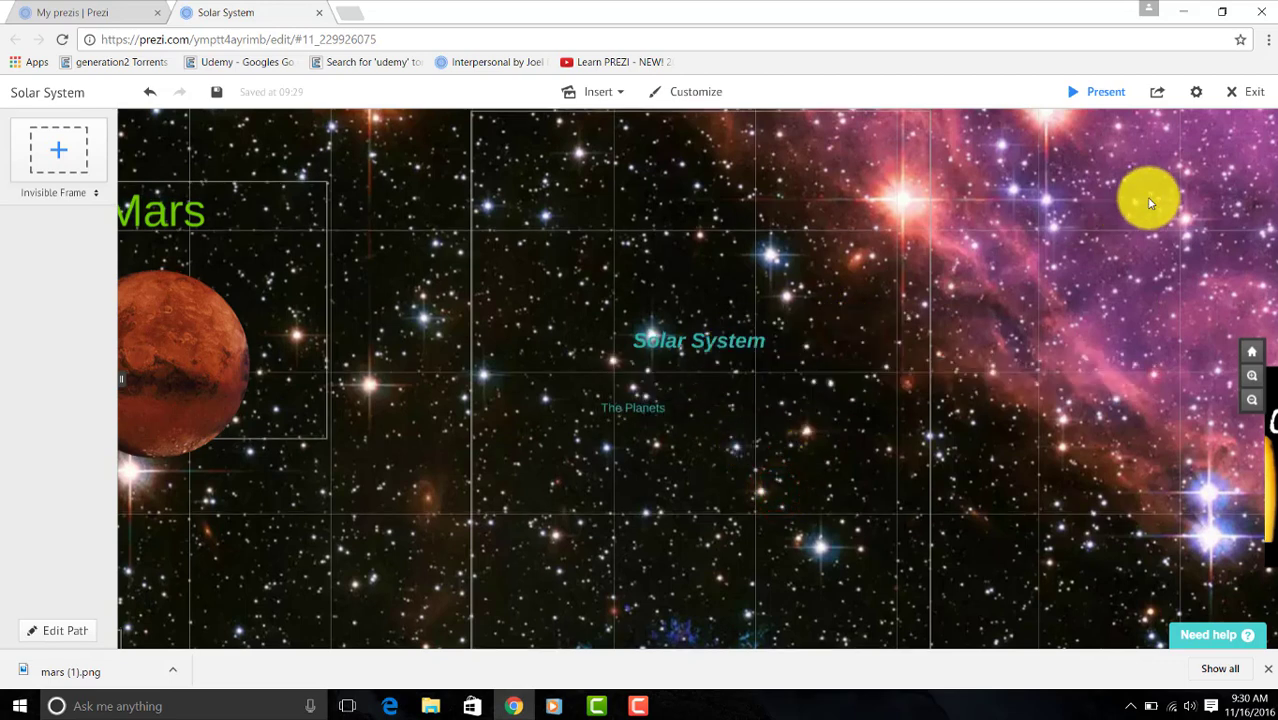
# - Add the rectangular frame around the "Solar System" and "The Planets" text to the path as the first step
pyautogui.click(1247, 402)
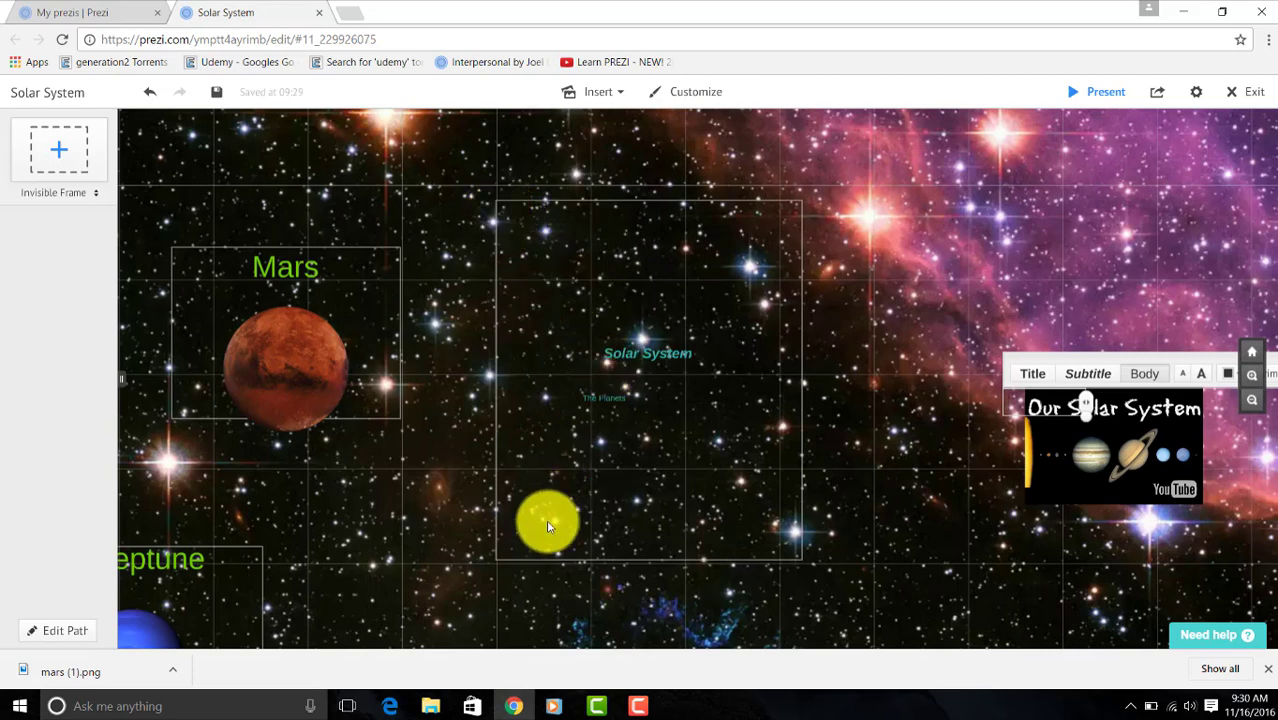
pyautogui.click(494, 205)
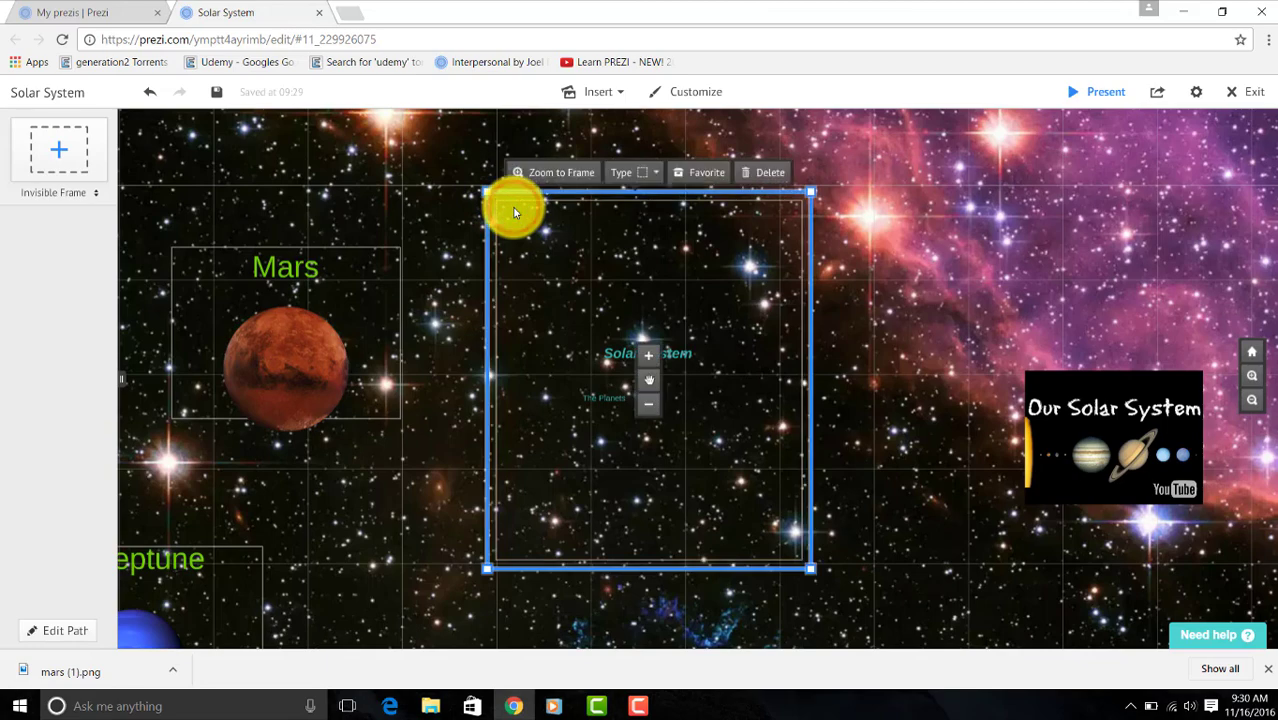
pyautogui.rightClick(505, 205)
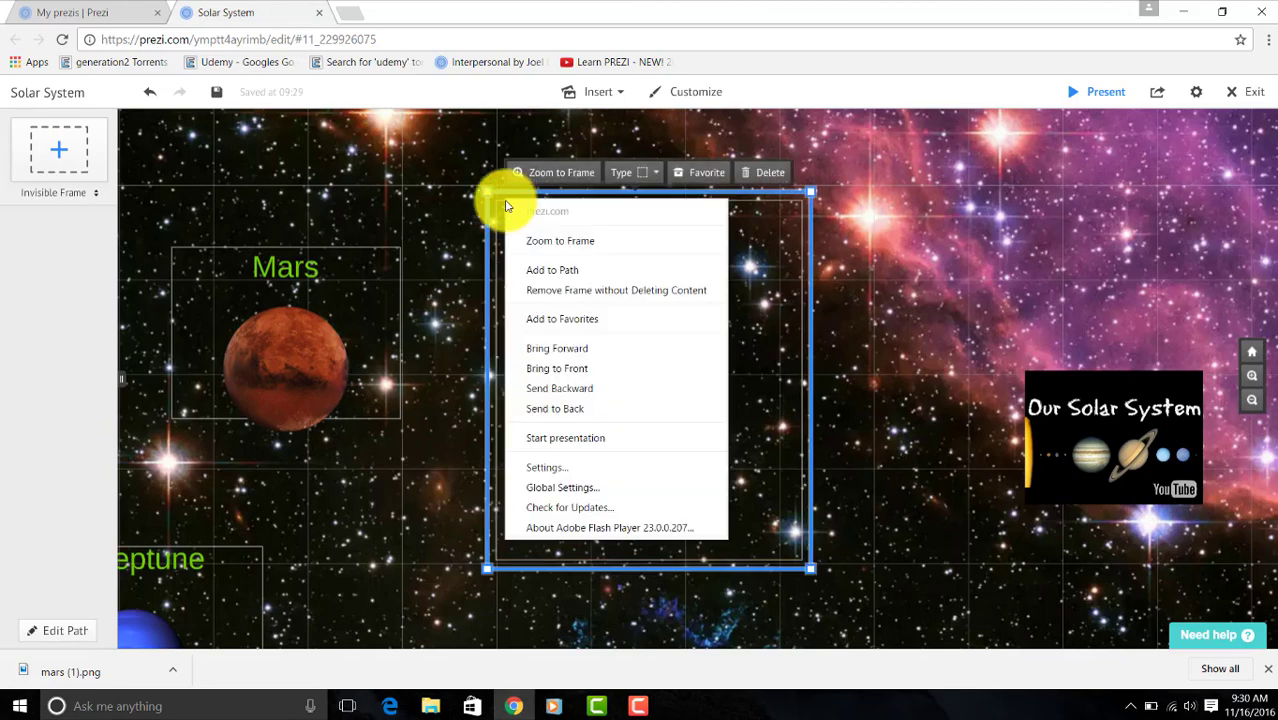
pyautogui.click(560, 270)
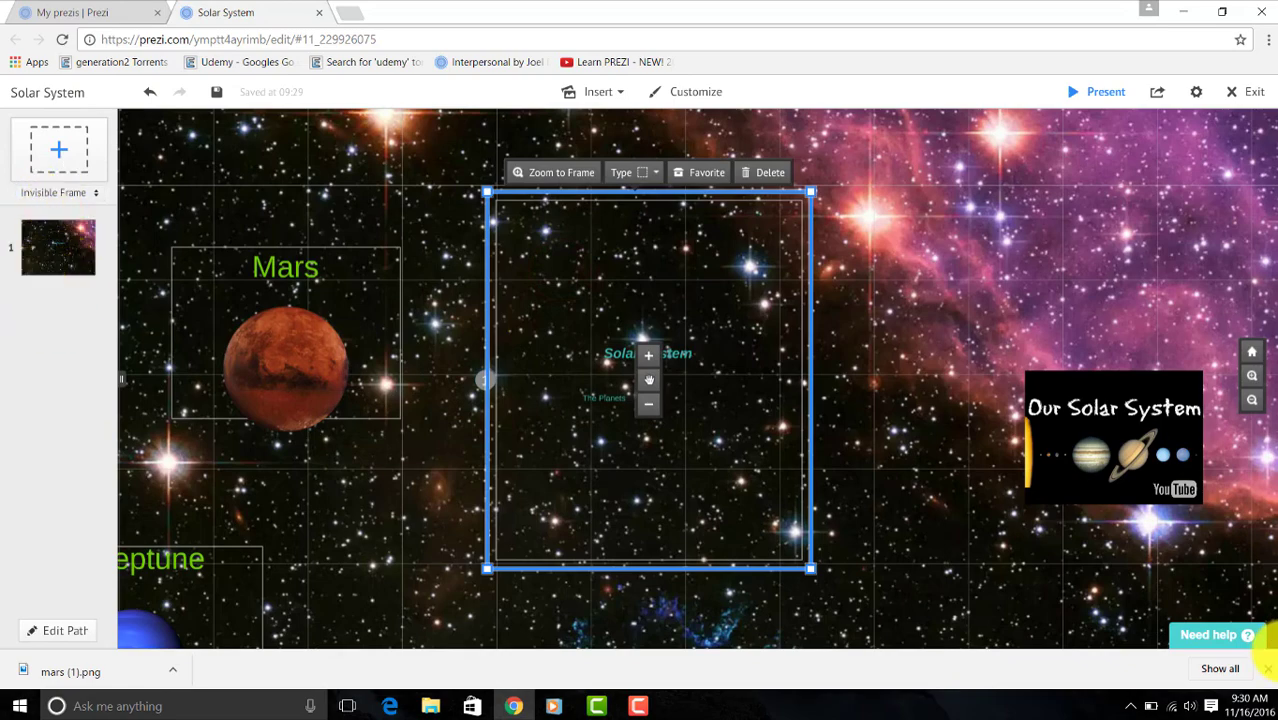
# - Add the imported slide "The Solar System" to the path as step 2
pyautogui.click(1246, 404)
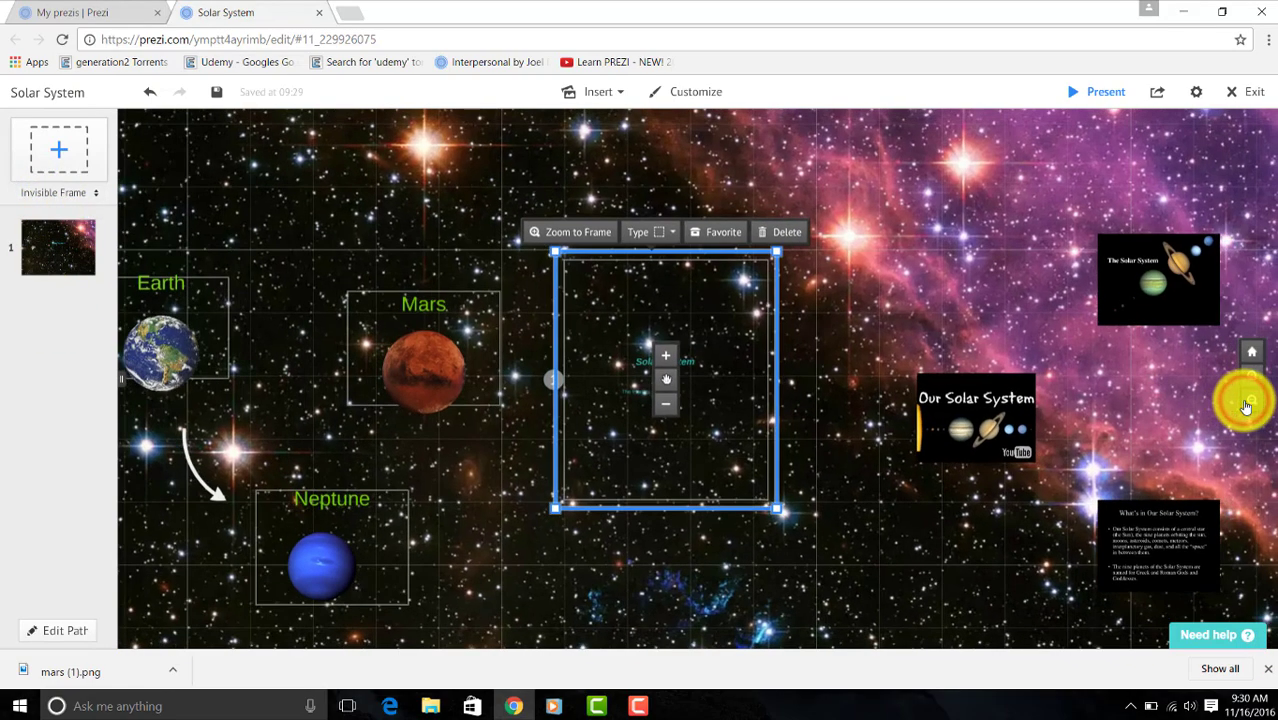
pyautogui.click(1246, 404)
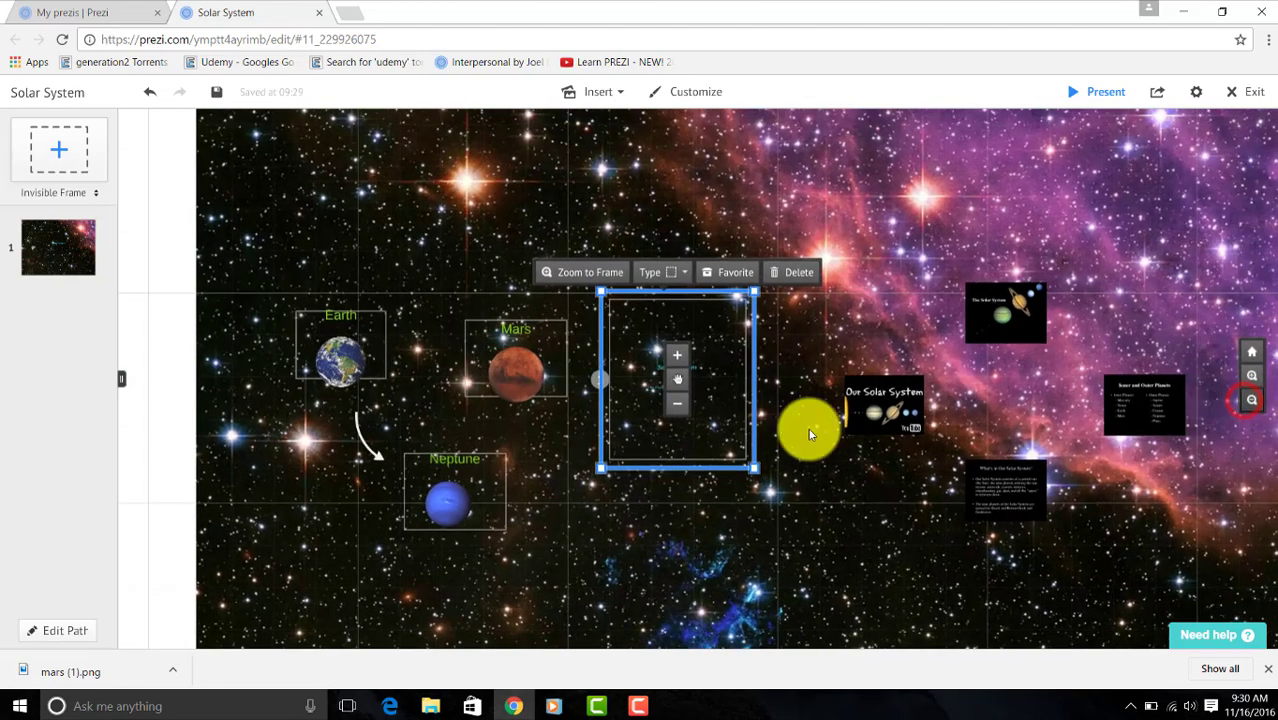
pyautogui.click(723, 553)
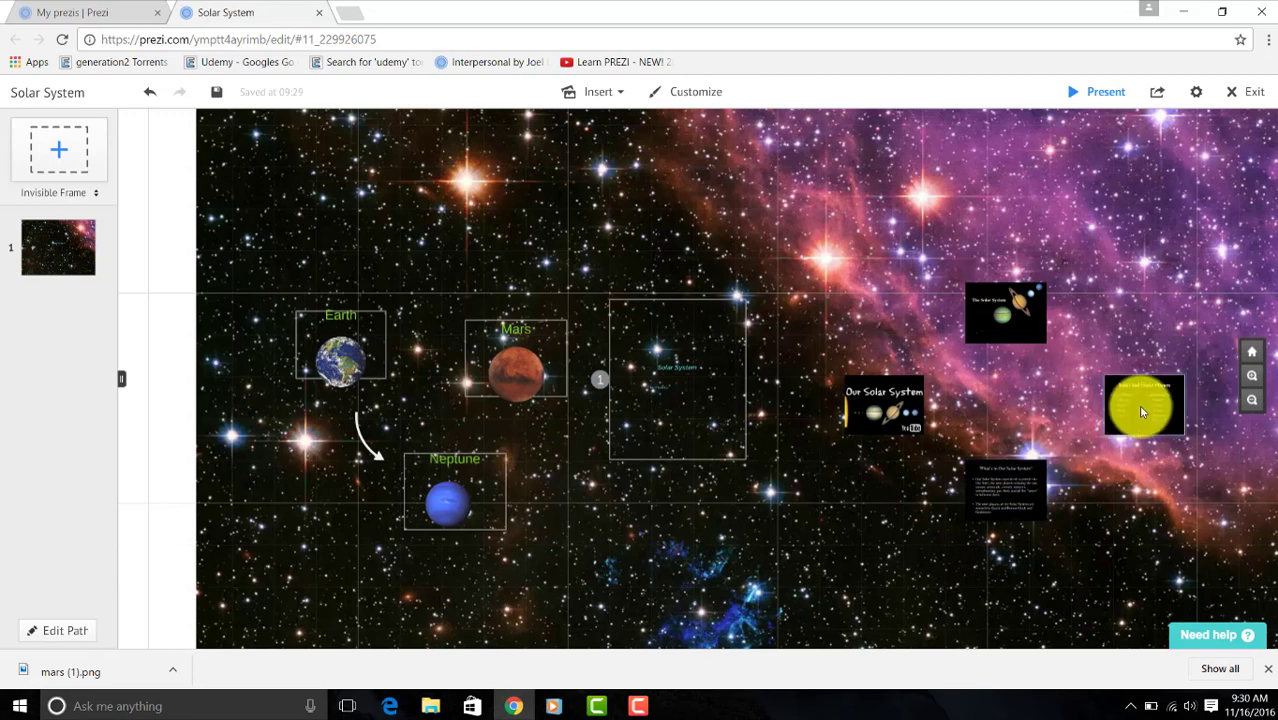
pyautogui.rightClick(984, 318)
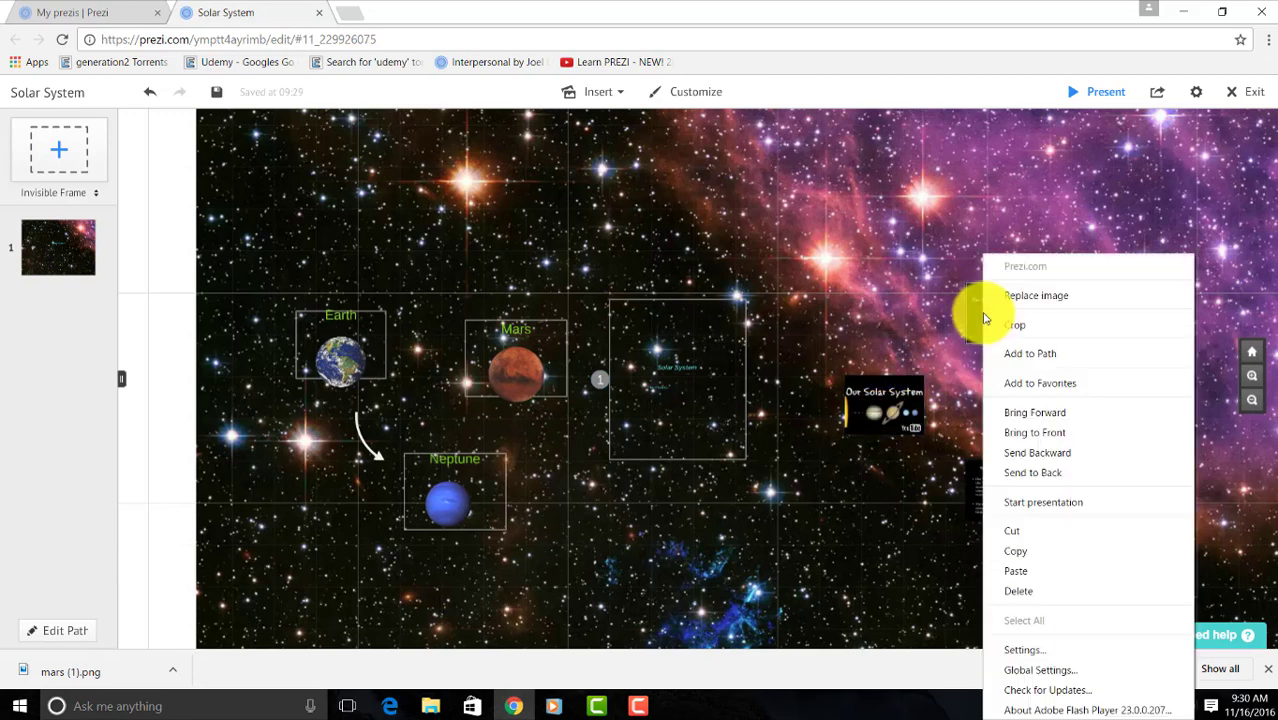
pyautogui.click(1030, 357)
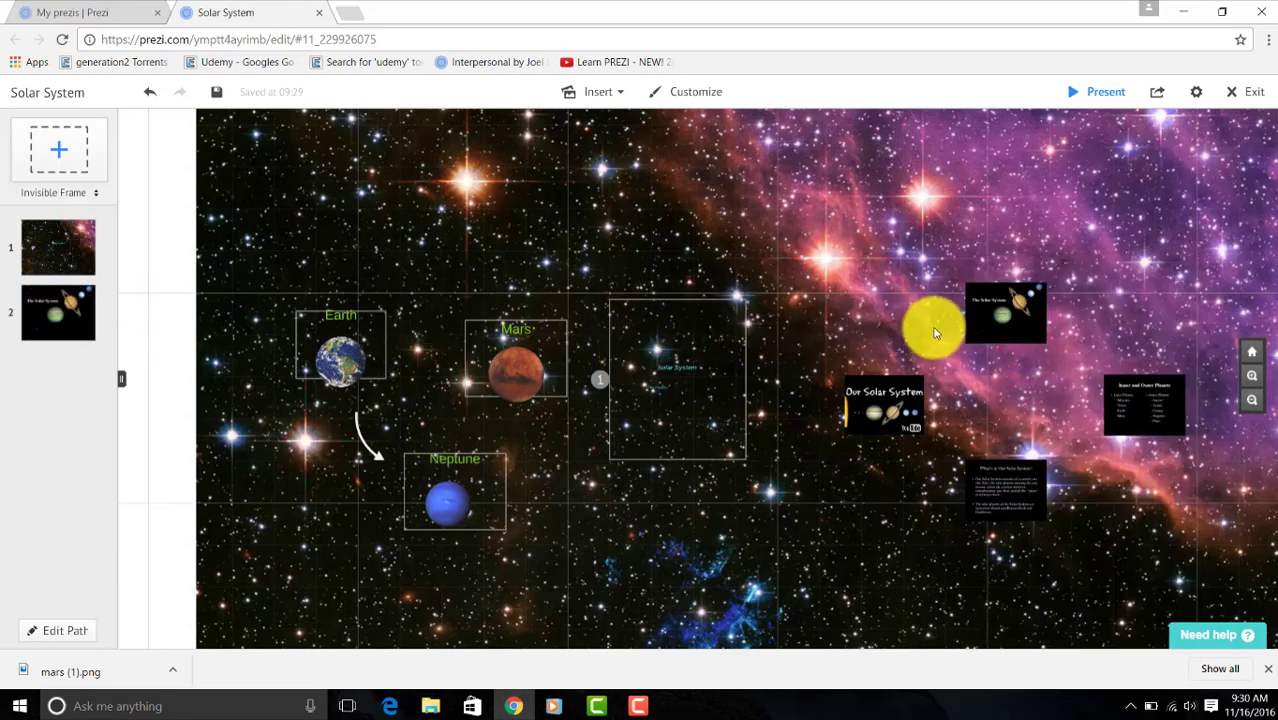
# - Add the "Inner and Outer Planets" slide, the "What's in Our Solar System?" slide and the "Our Solar System" video to the path, in that order
pyautogui.rightClick(1146, 407)
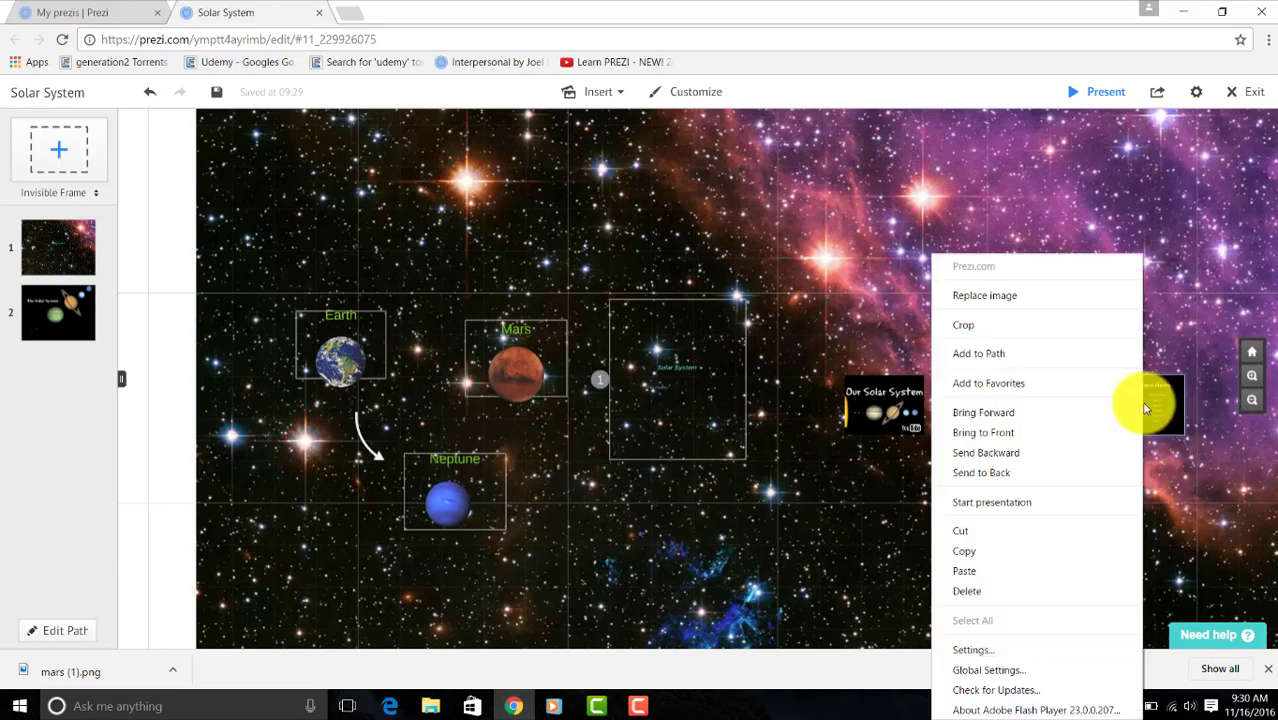
pyautogui.click(985, 349)
pyautogui.rightClick(1009, 486)
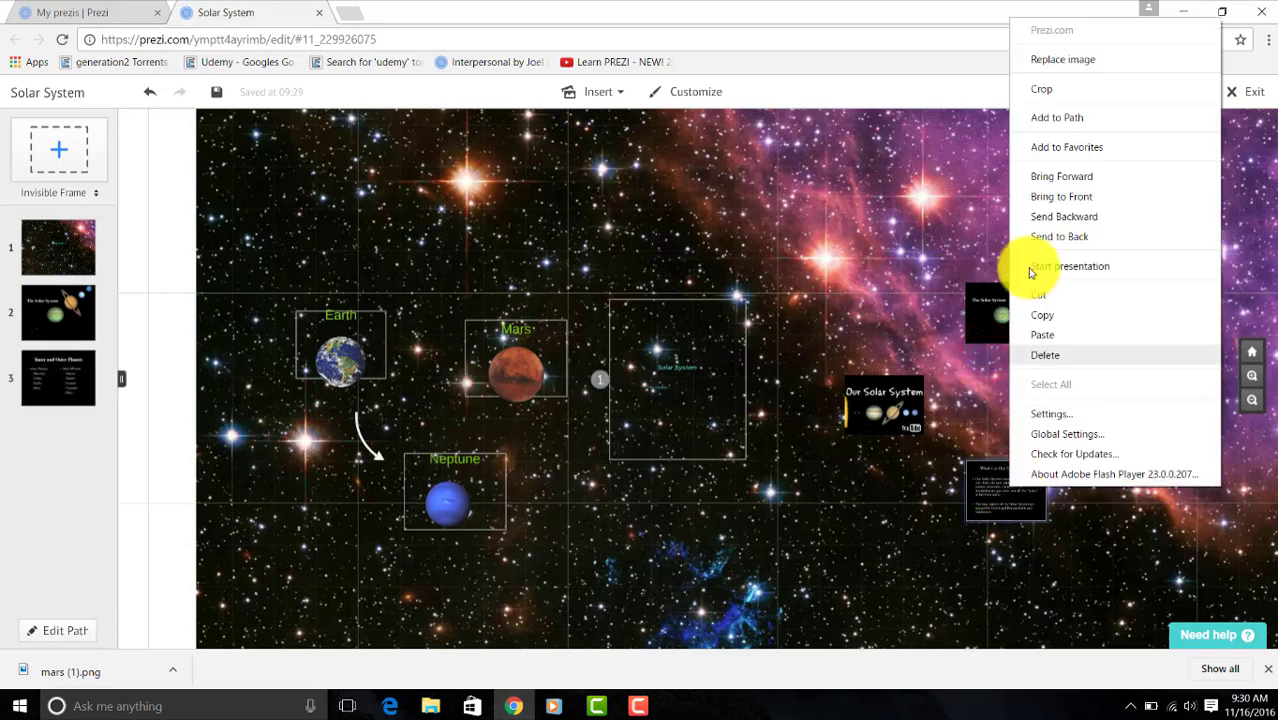
pyautogui.click(1066, 120)
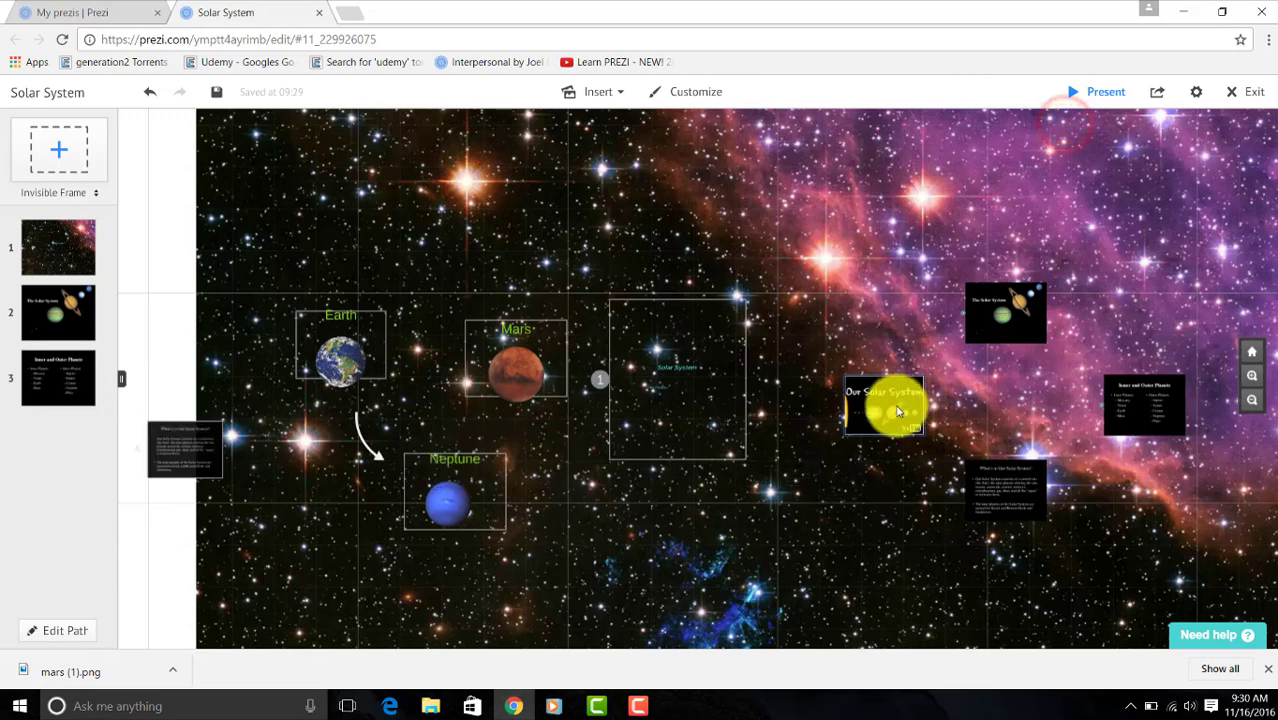
pyautogui.rightClick(893, 406)
pyautogui.click(932, 357)
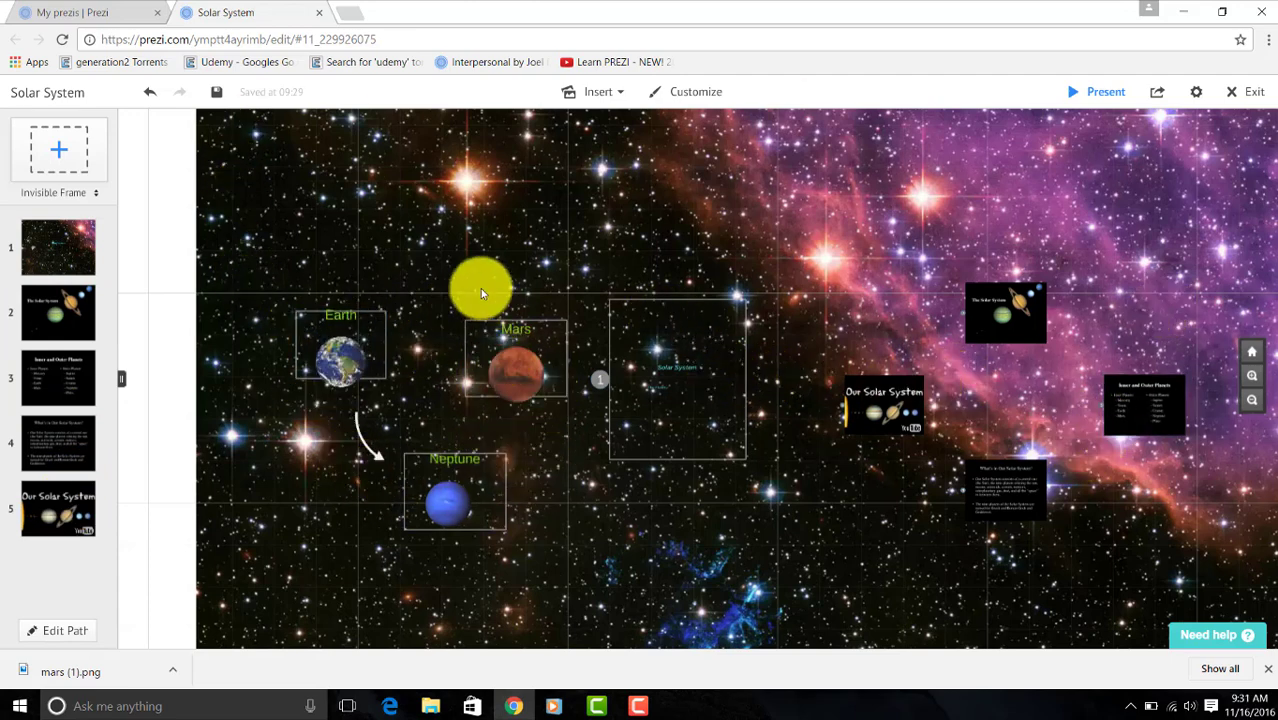
# - Add the Earth, Mars and Neptune frames to the path in that order, following the video
pyautogui.click(307, 340)
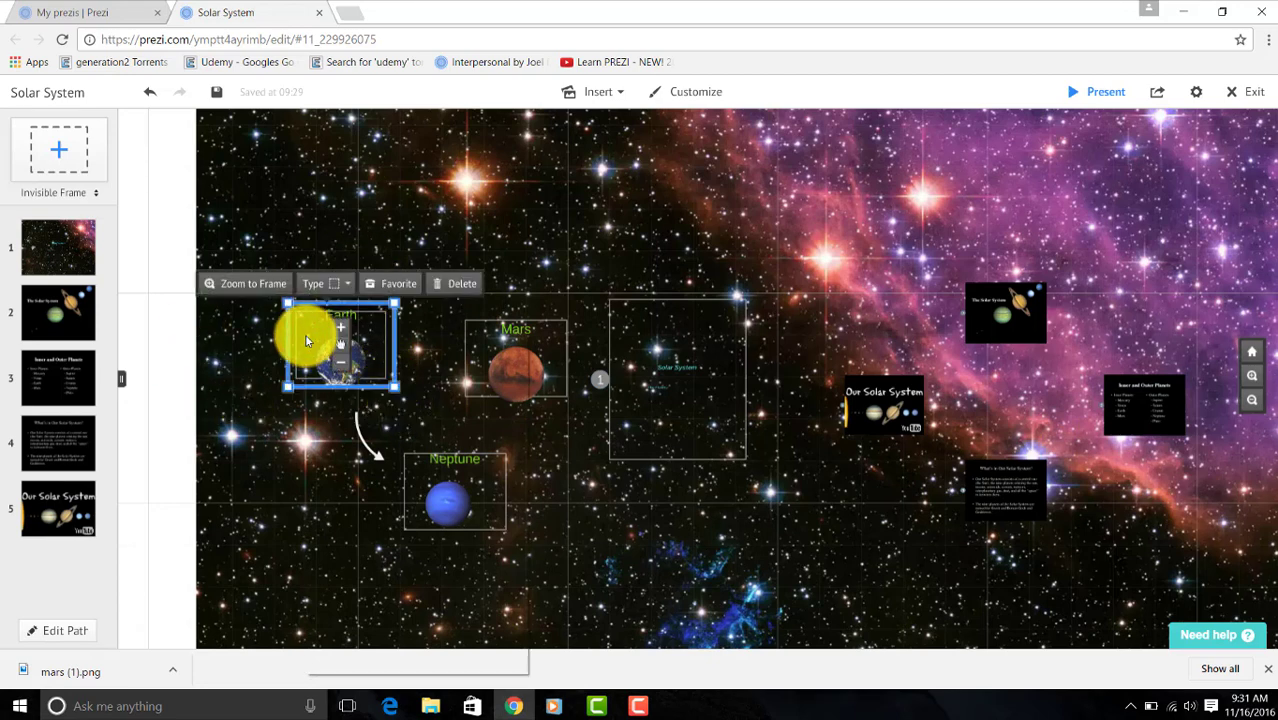
pyautogui.rightClick(306, 336)
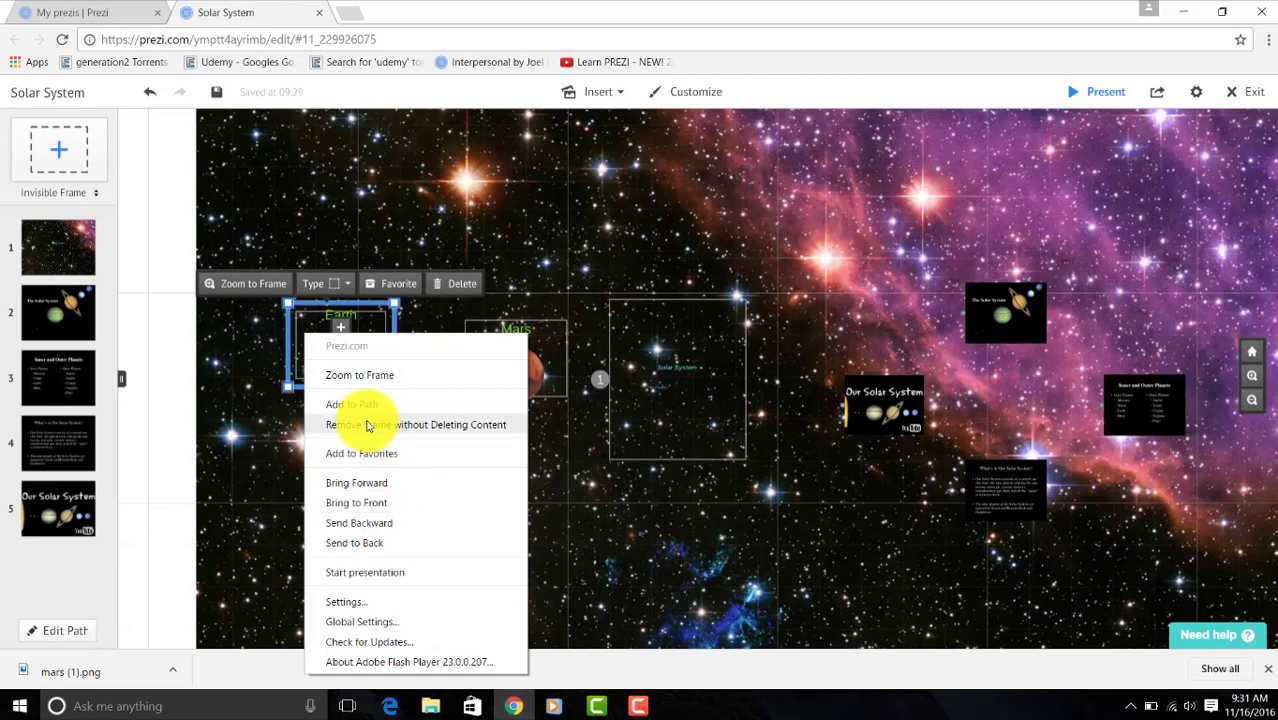
pyautogui.click(357, 403)
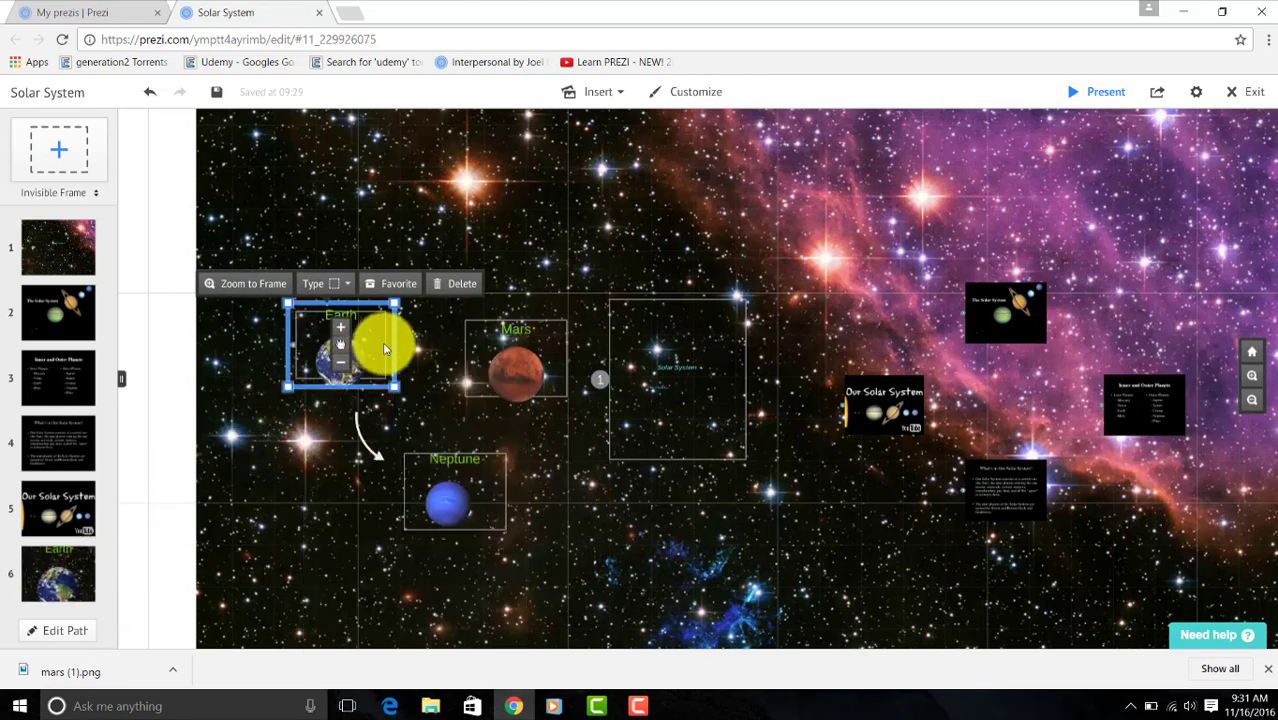
pyautogui.click(487, 343)
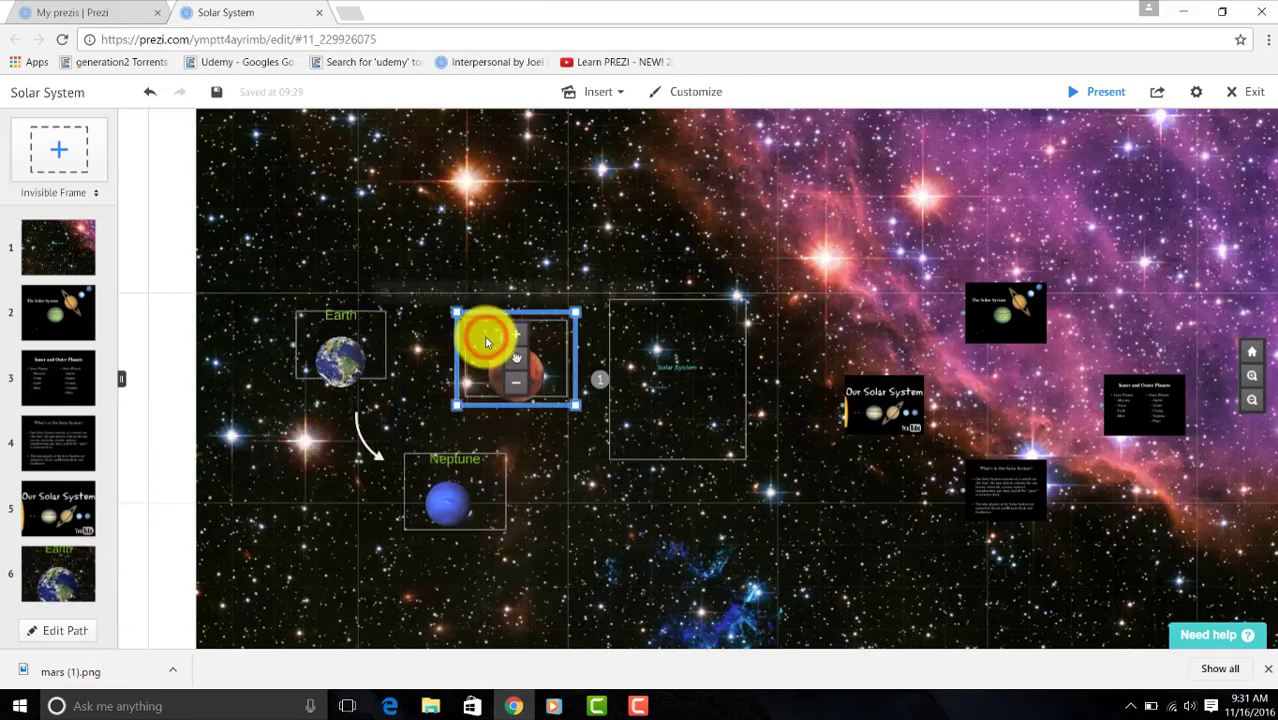
pyautogui.rightClick(482, 352)
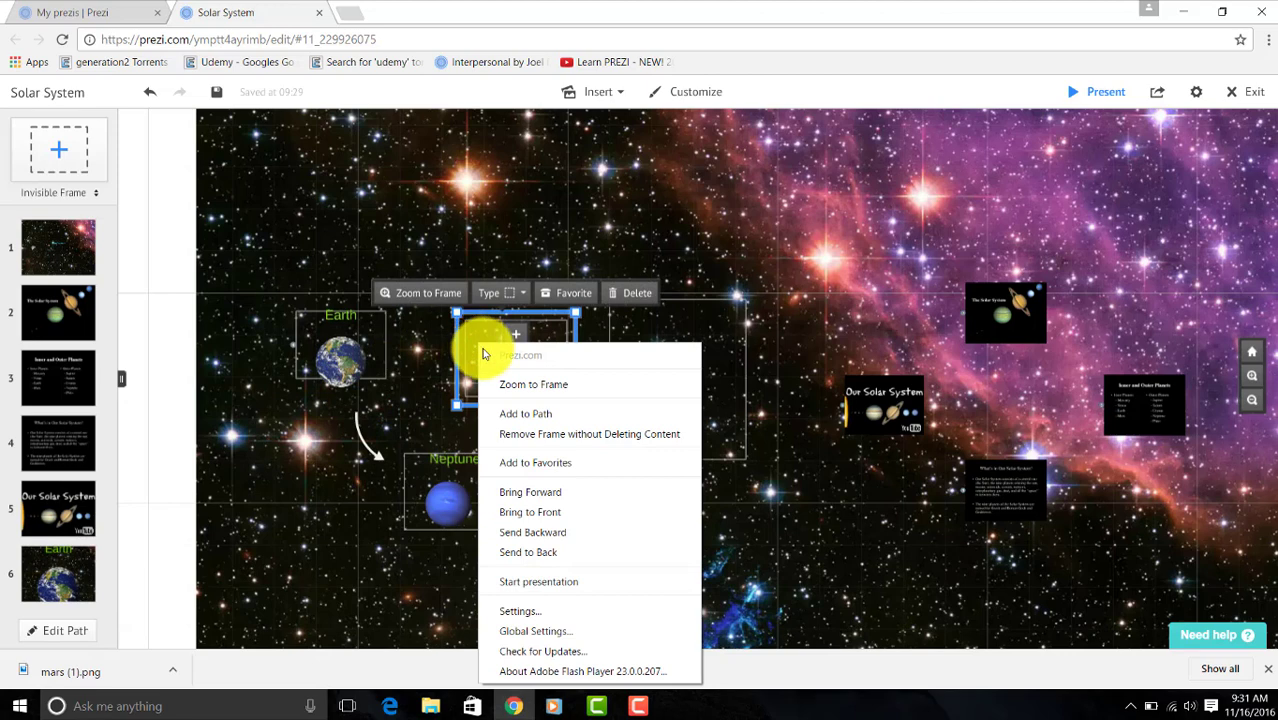
pyautogui.click(530, 418)
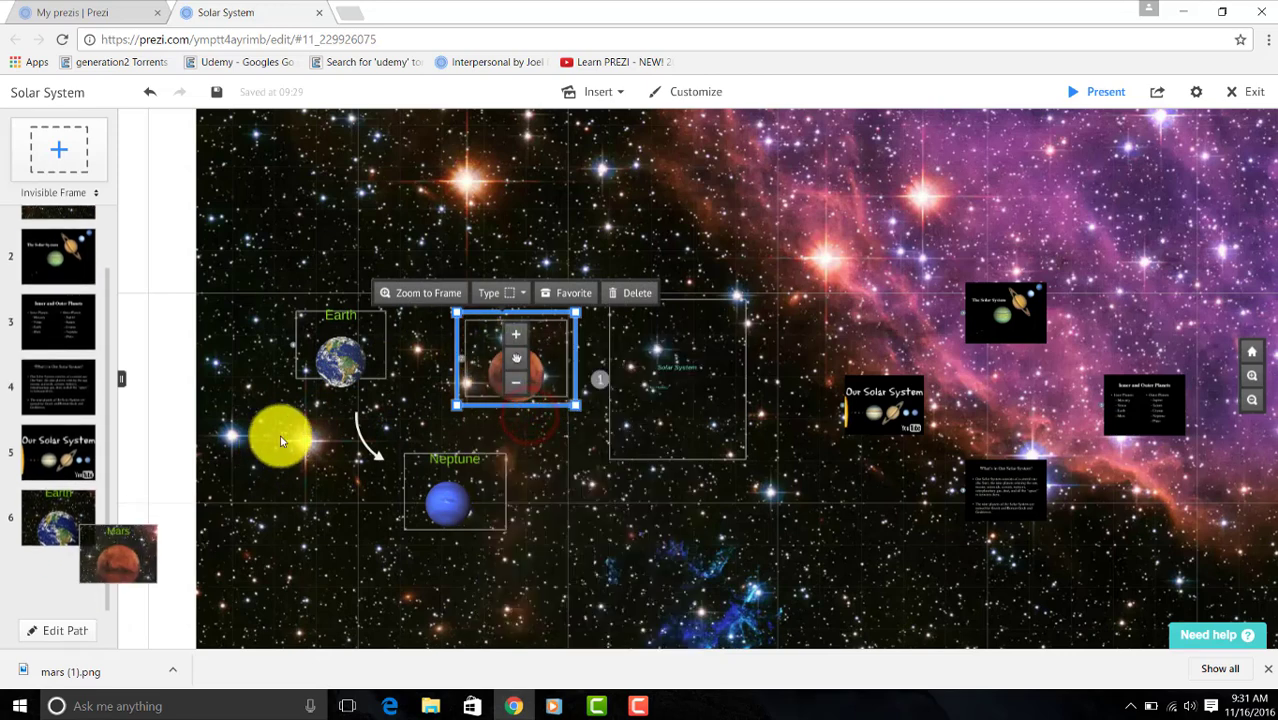
pyautogui.click(424, 484)
pyautogui.rightClick(420, 476)
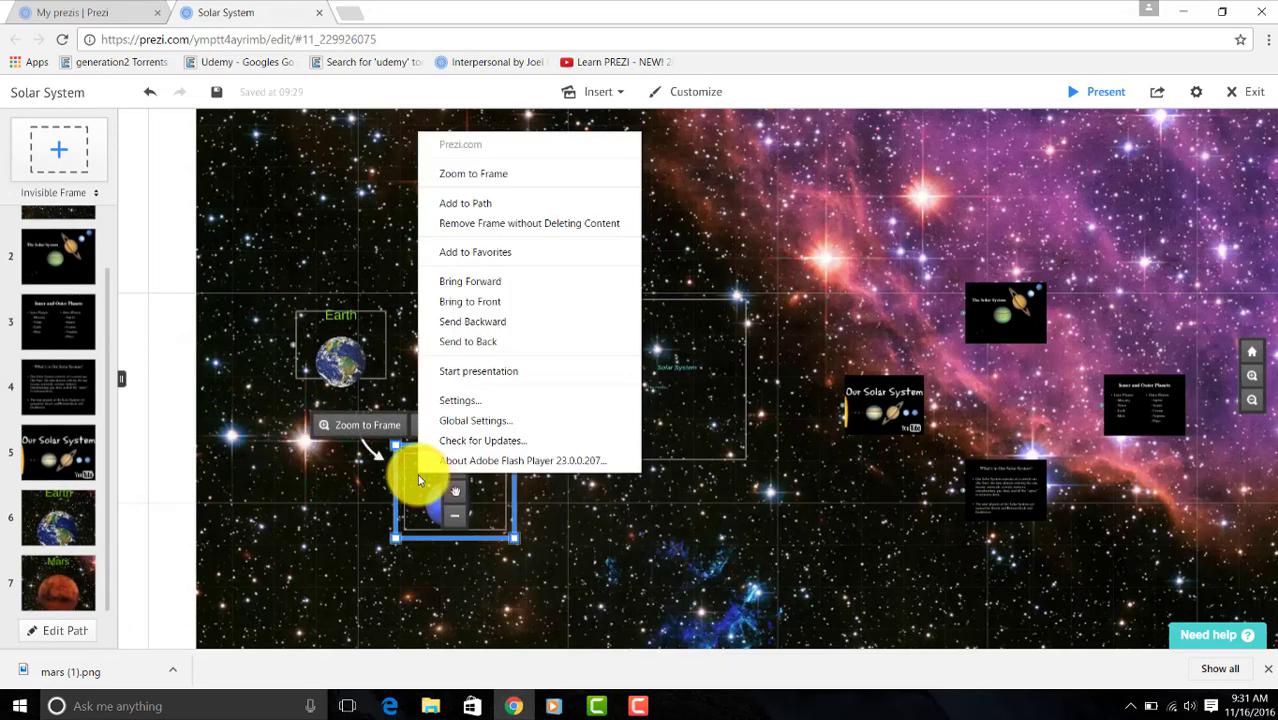
pyautogui.click(477, 210)
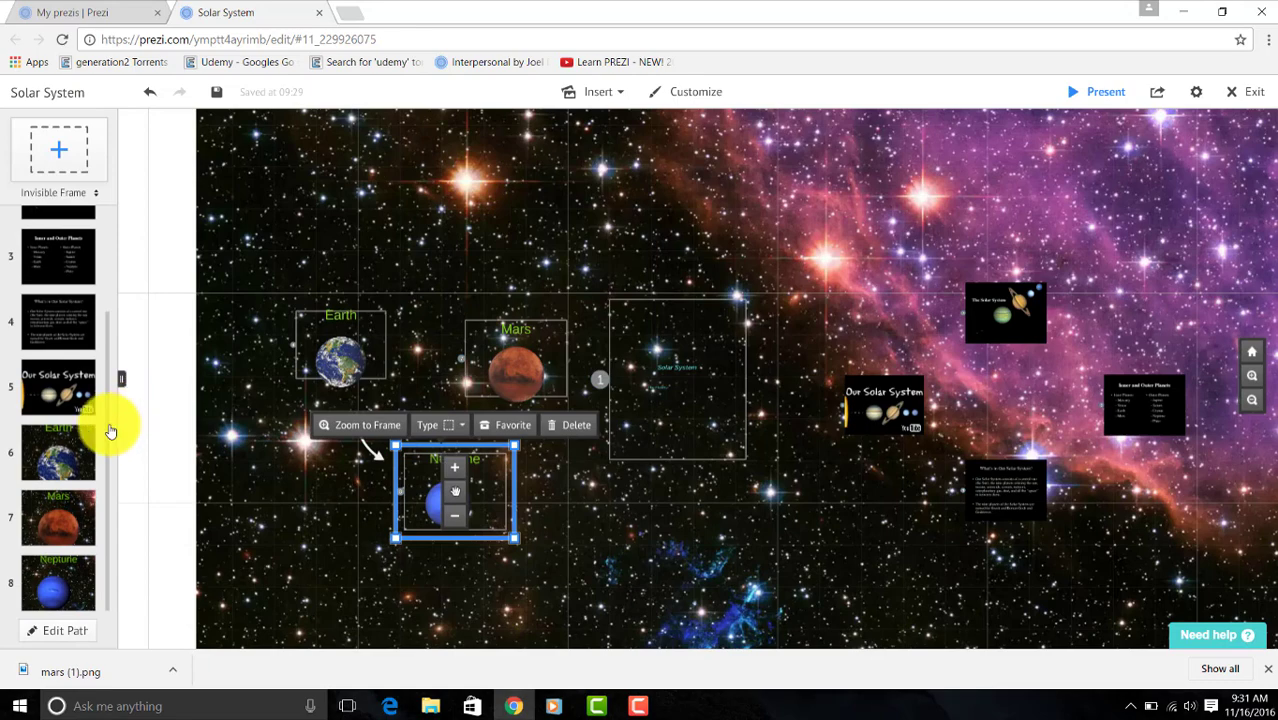
# - Preview the path steps one after another, from the "Solar System" frame through the slides and video to Neptune
pyautogui.moveTo(108, 430); pyautogui.dragTo(128, 285)
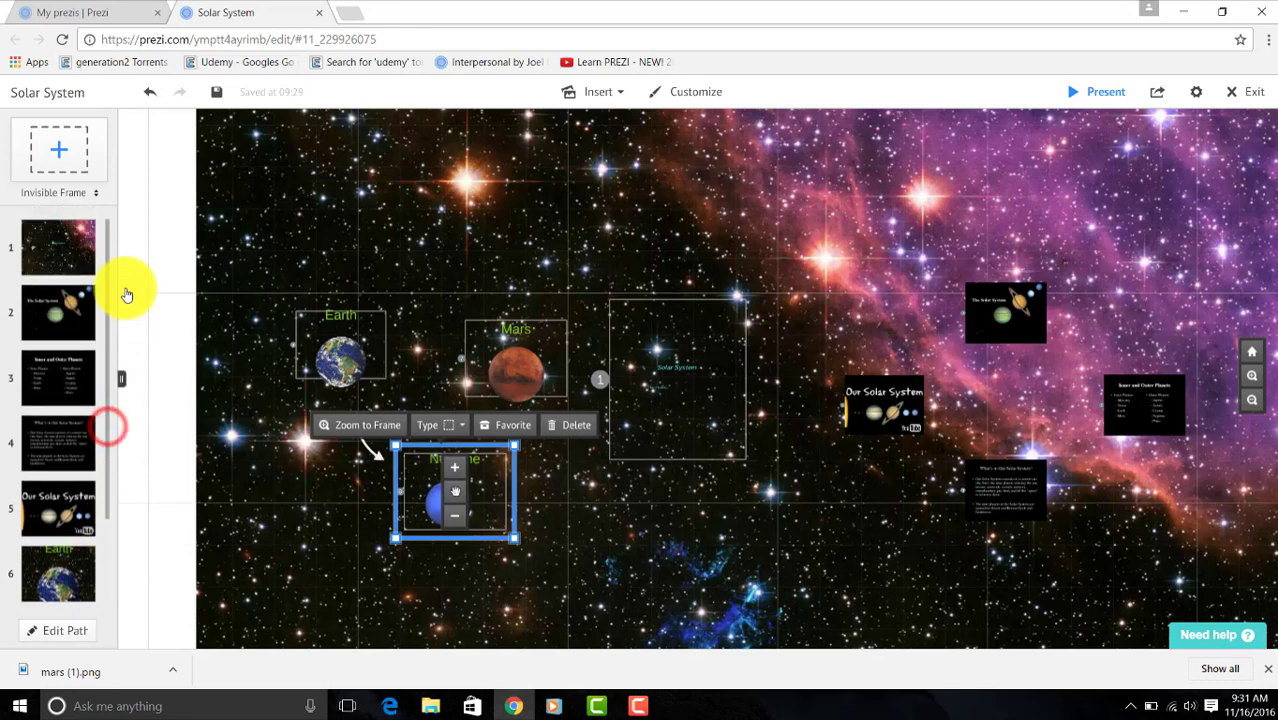
pyautogui.click(60, 245)
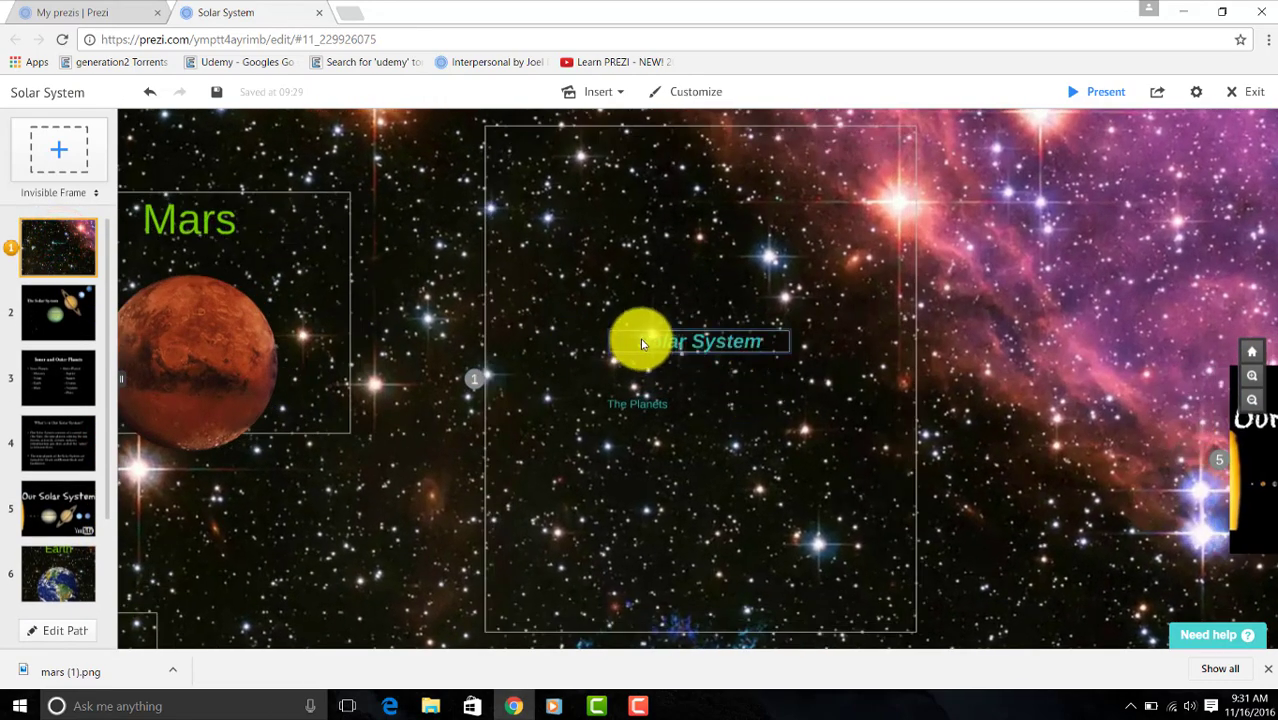
pyautogui.click(44, 320)
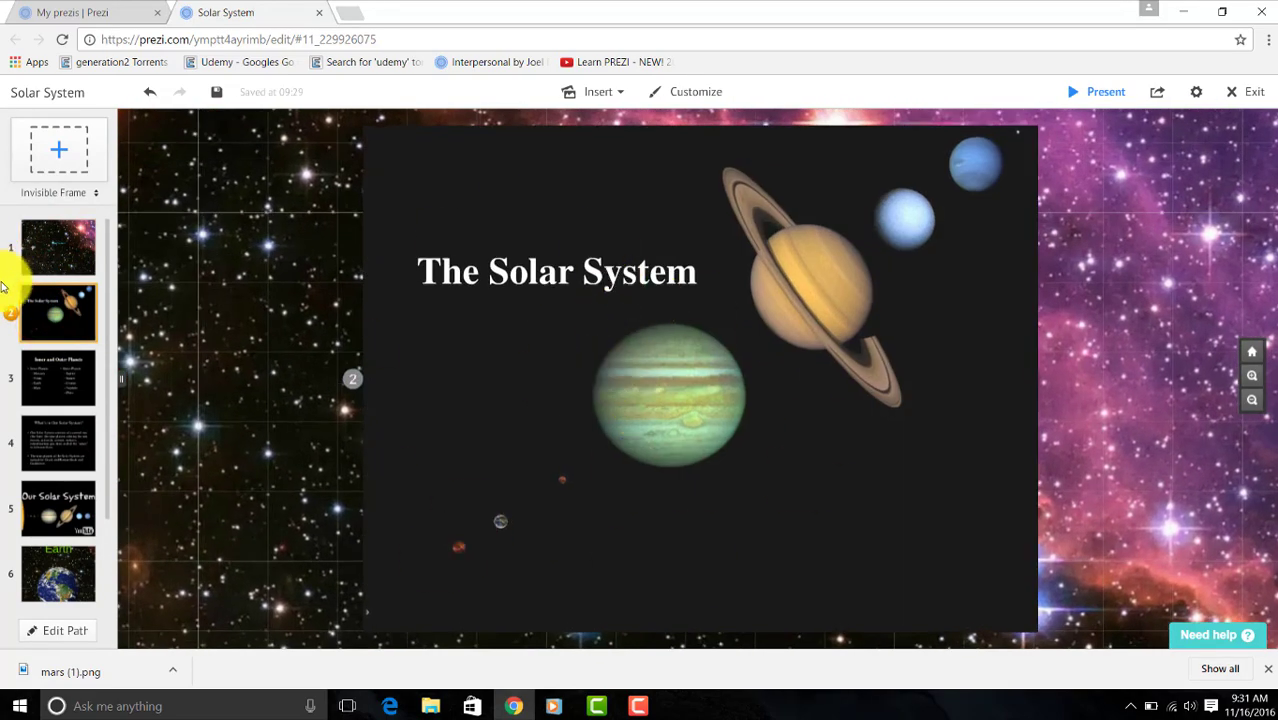
pyautogui.click(76, 382)
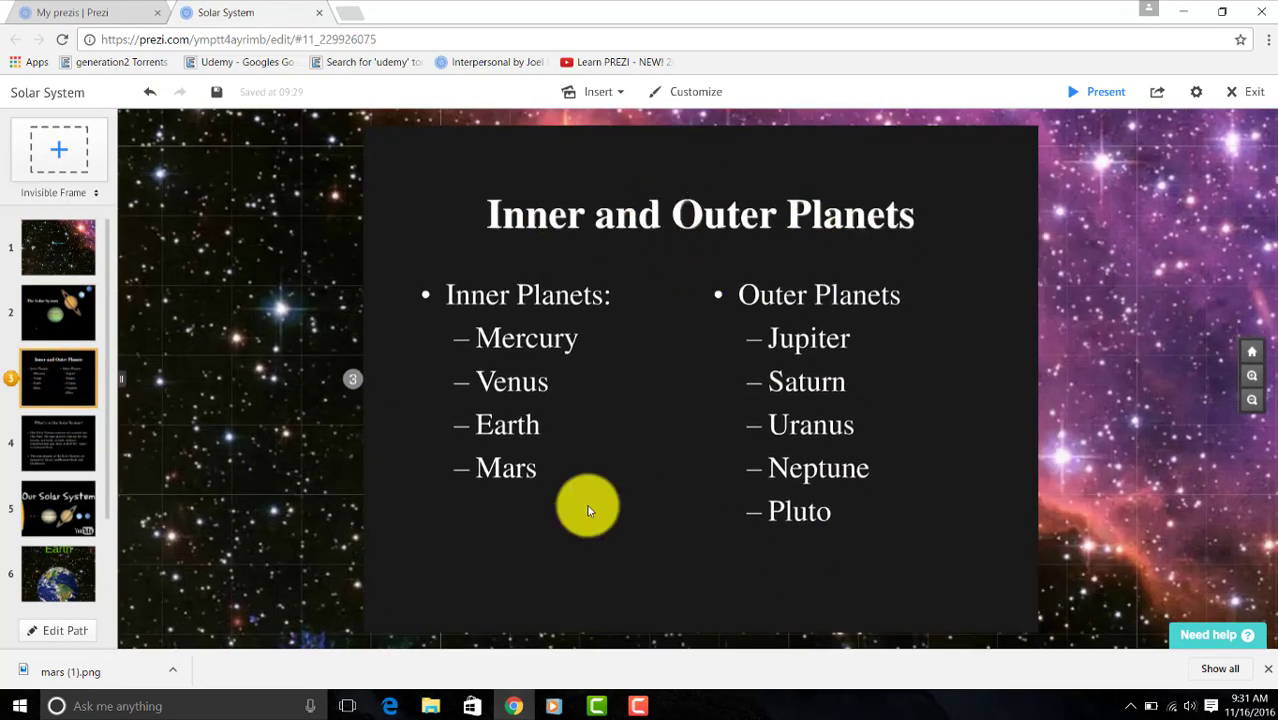
pyautogui.click(61, 453)
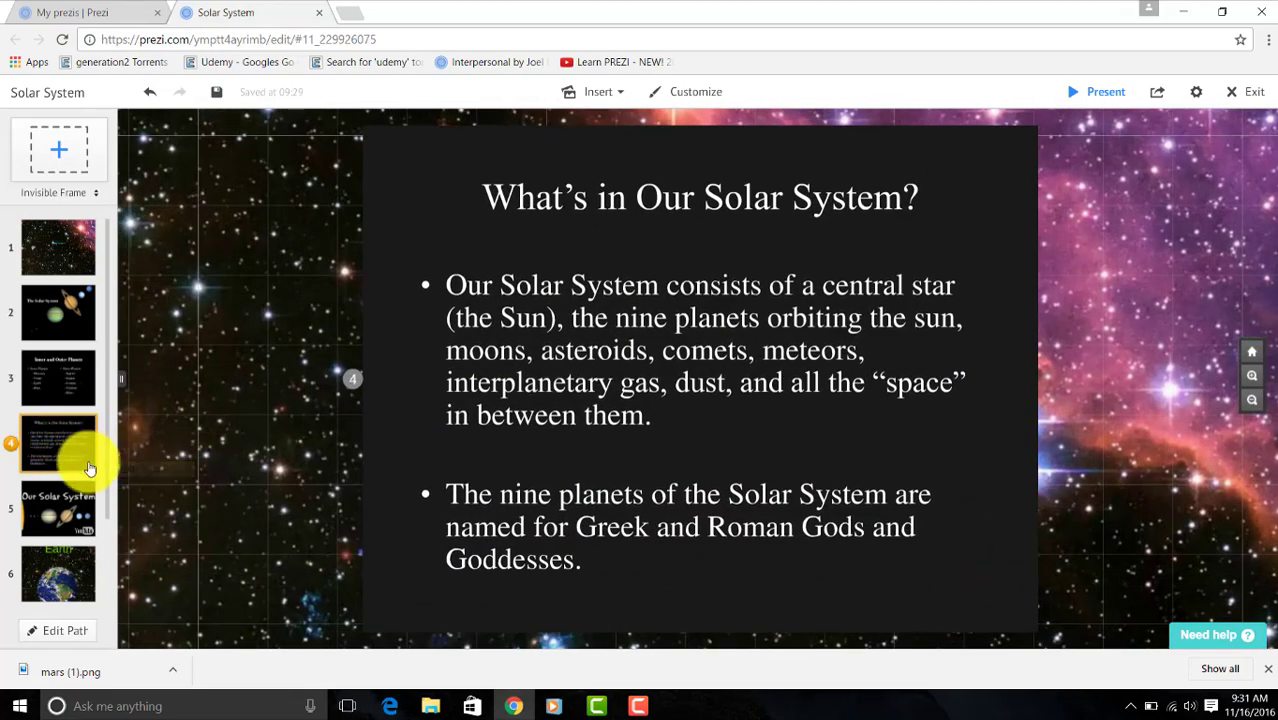
pyautogui.click(66, 505)
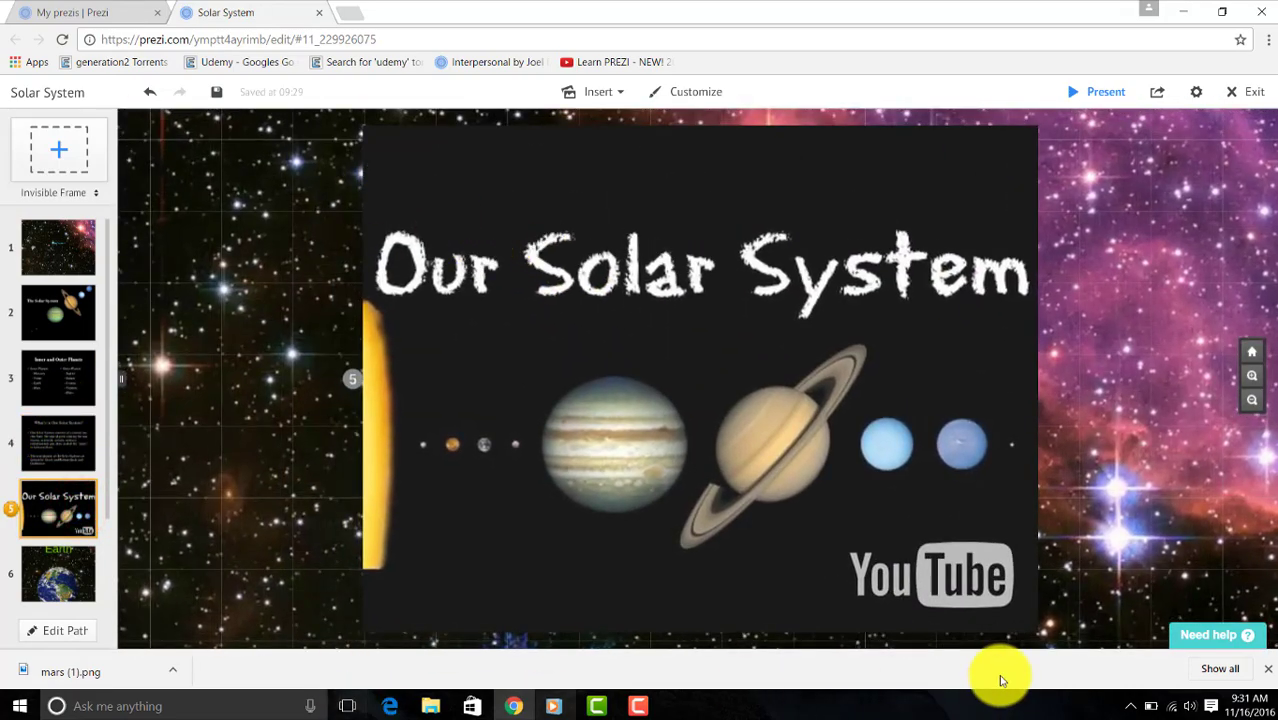
pyautogui.scroll(-1, 108, 334)
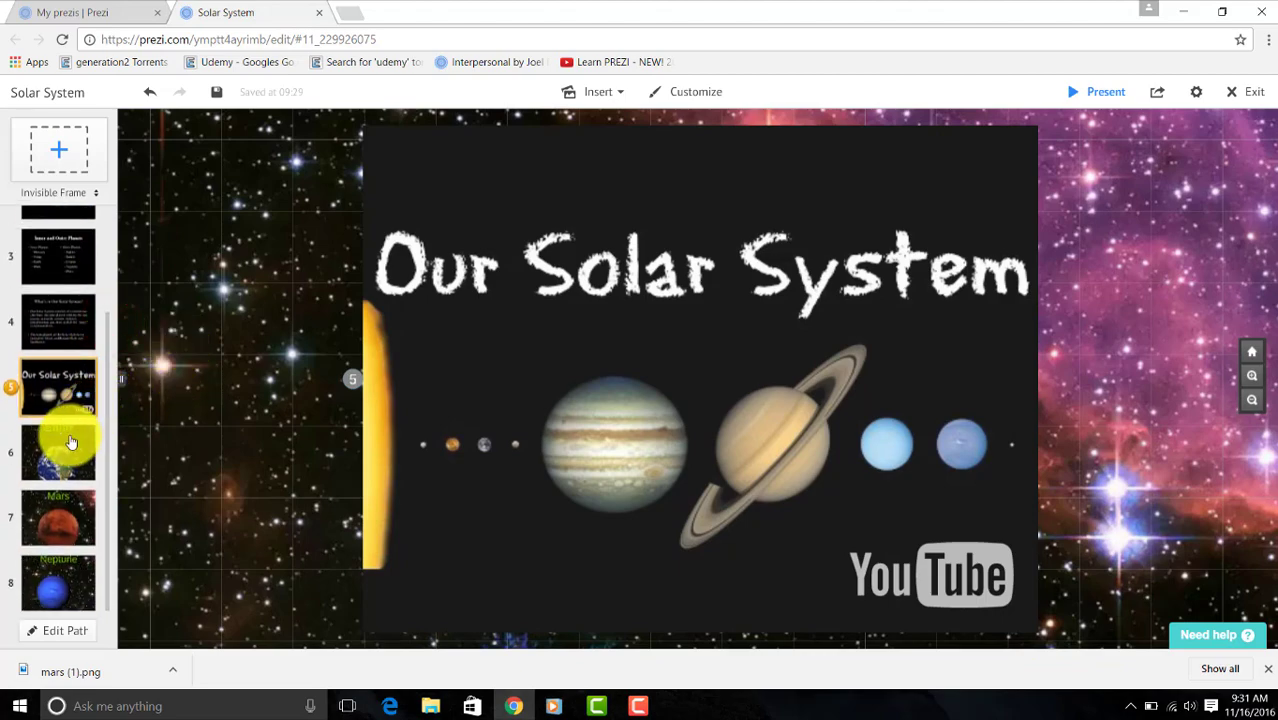
pyautogui.click(70, 442)
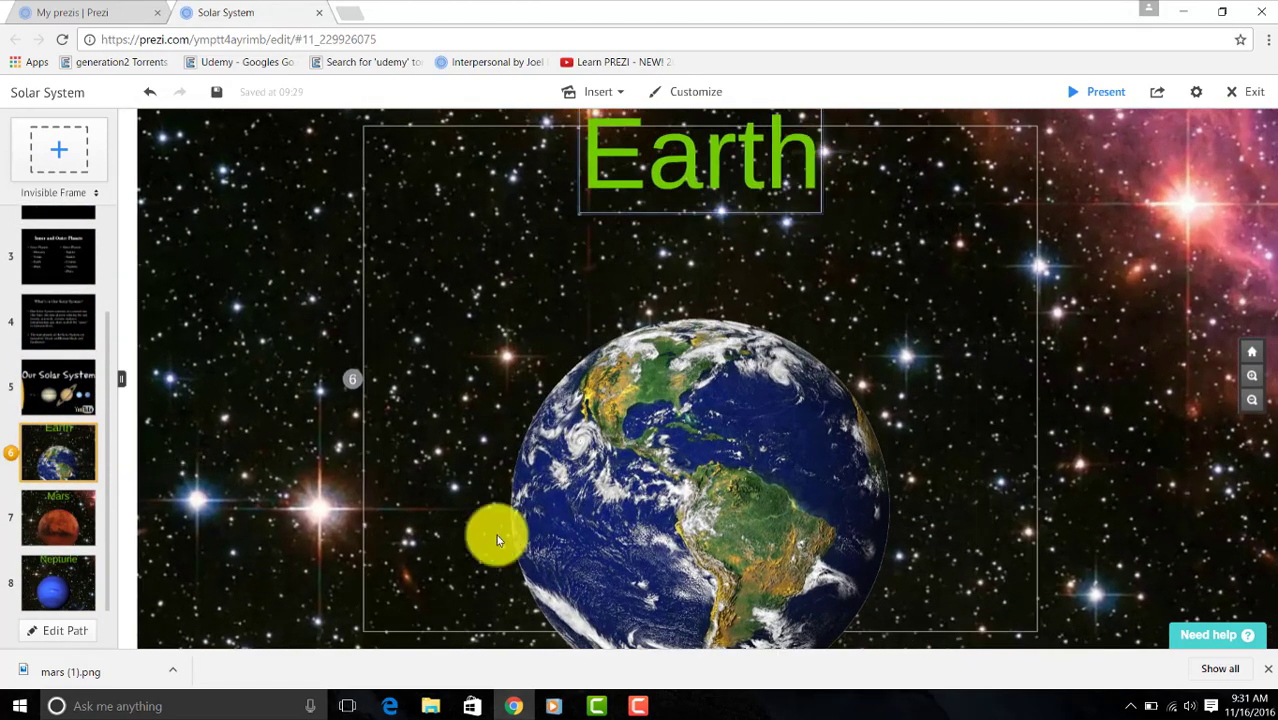
pyautogui.click(72, 525)
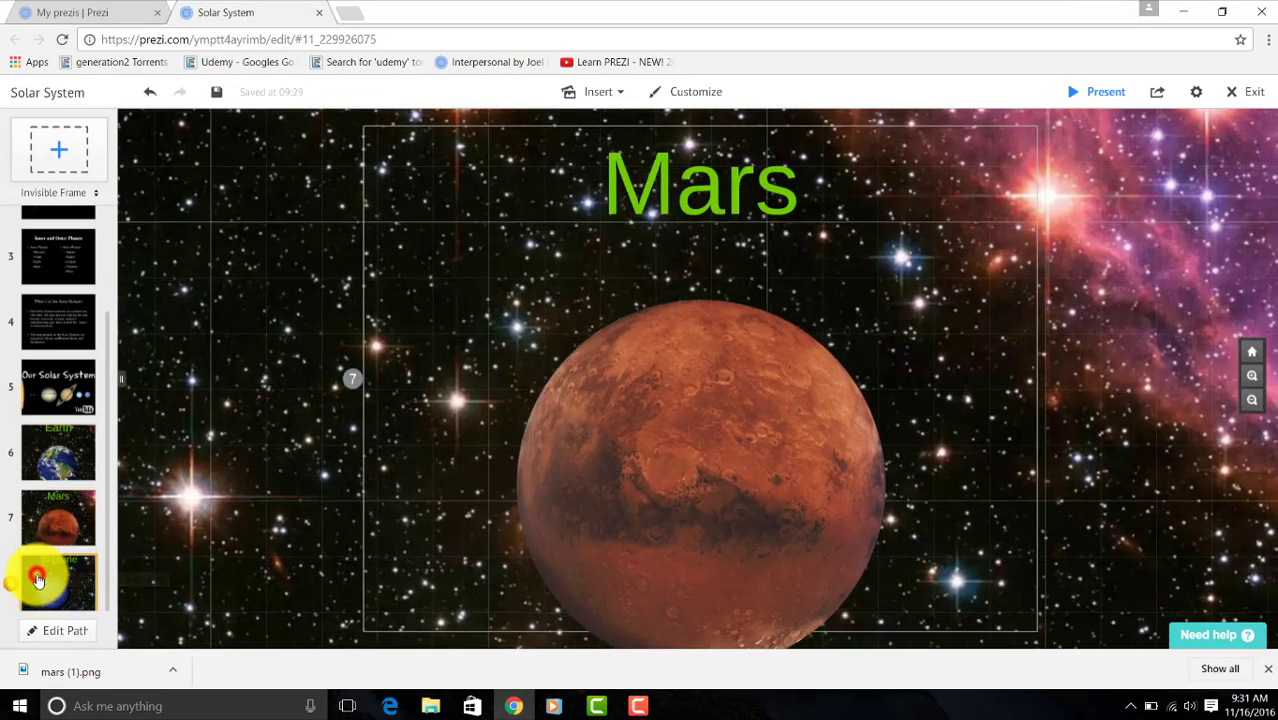
pyautogui.click(37, 580)
# - Select the invisible frame around Earth to look at its extent beside the Mars and Neptune frames
pyautogui.click(1250, 399)
pyautogui.click(1250, 401)
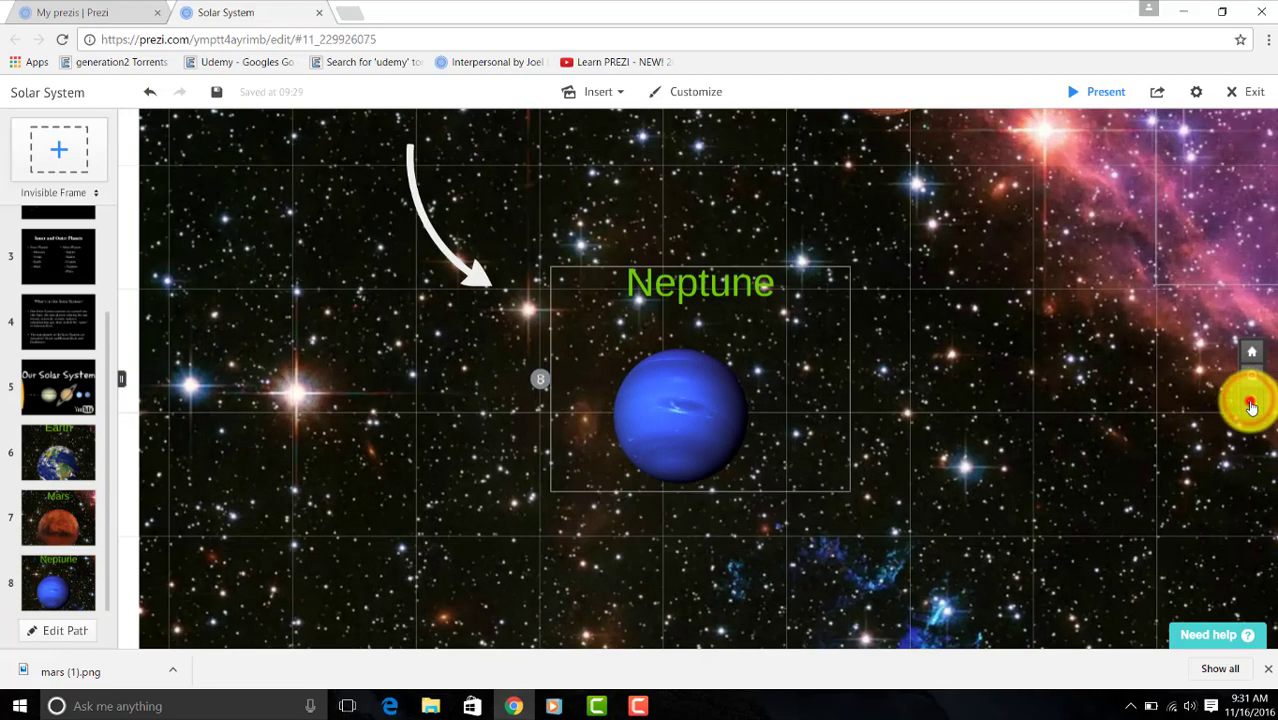
pyautogui.moveTo(957, 308); pyautogui.dragTo(773, 462)
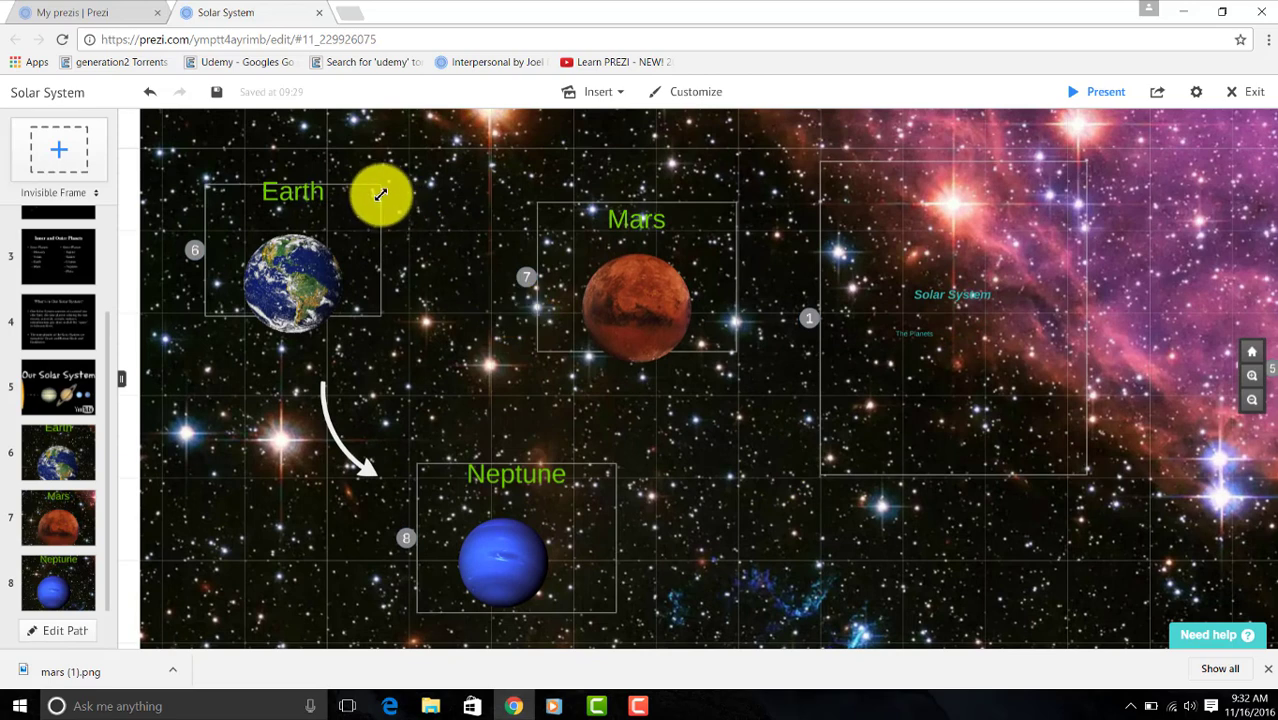
pyautogui.click(381, 207)
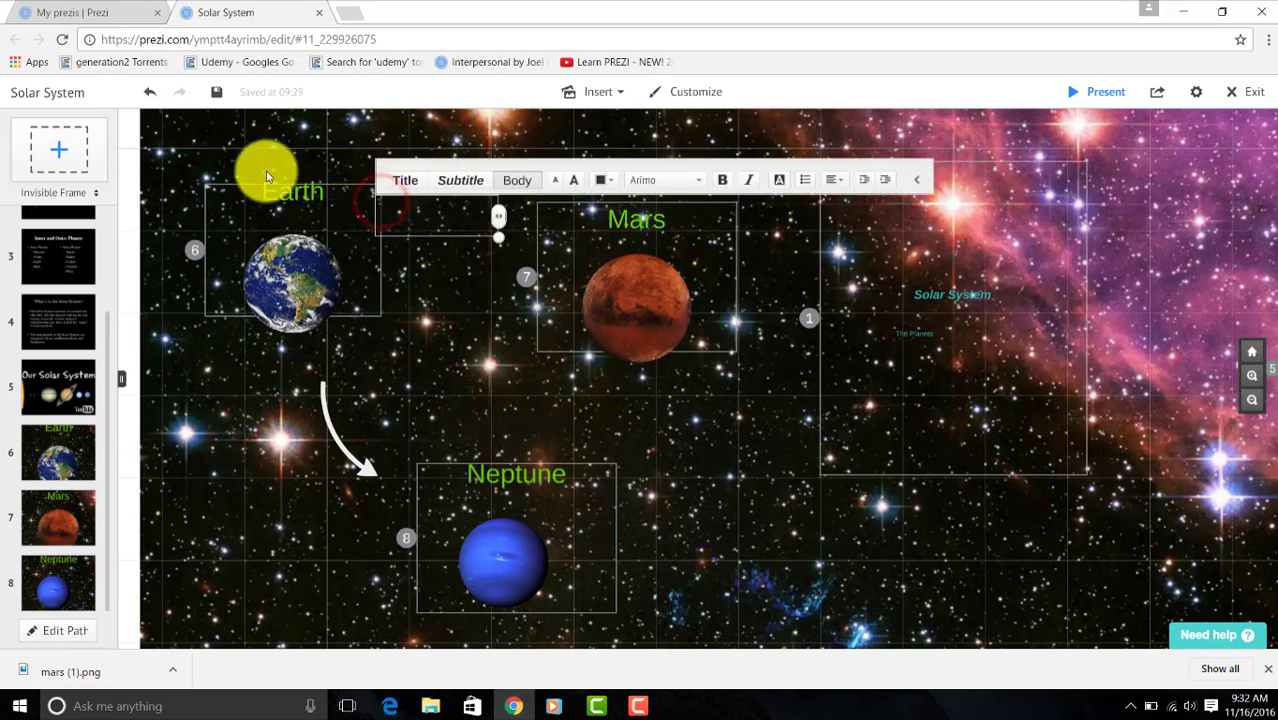
pyautogui.click(335, 192)
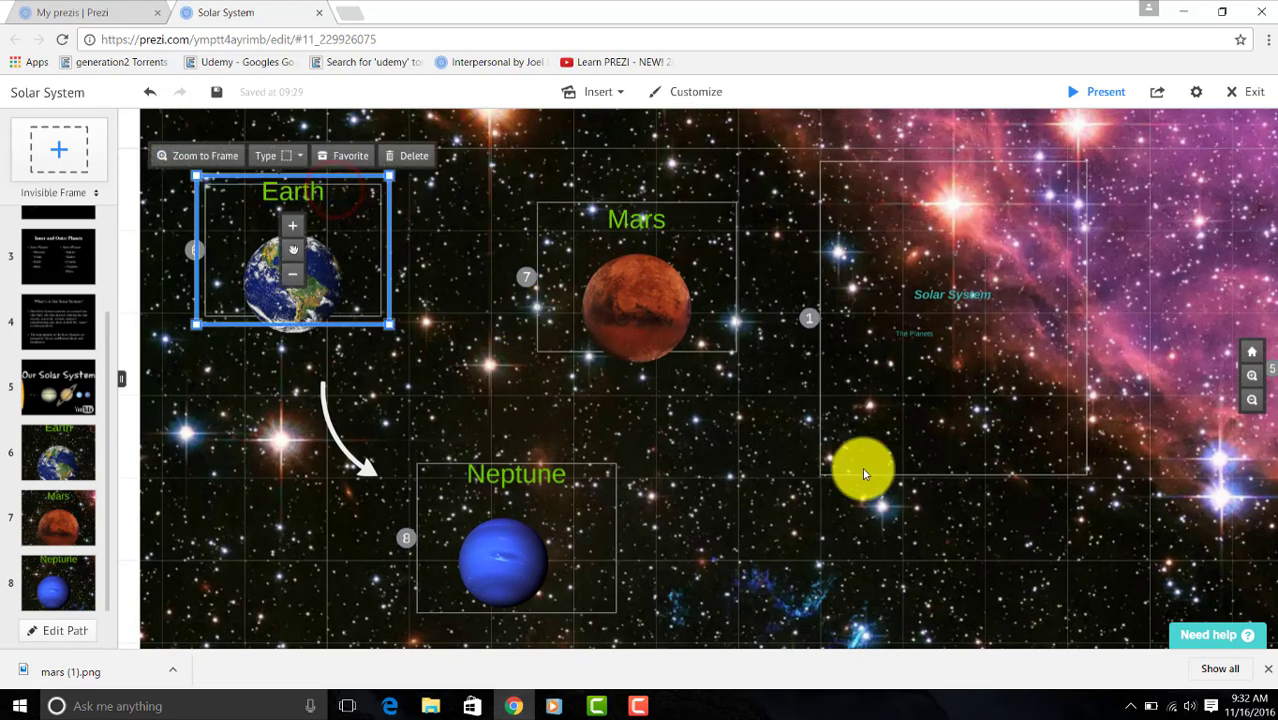
# - Rotate "The Solar System" slide slightly clockwise on the canvas
pyautogui.moveTo(733, 430); pyautogui.dragTo(588, 441)
pyautogui.moveTo(1010, 226); pyautogui.dragTo(693, 402)
pyautogui.moveTo(946, 350); pyautogui.dragTo(727, 313)
pyautogui.click(866, 370)
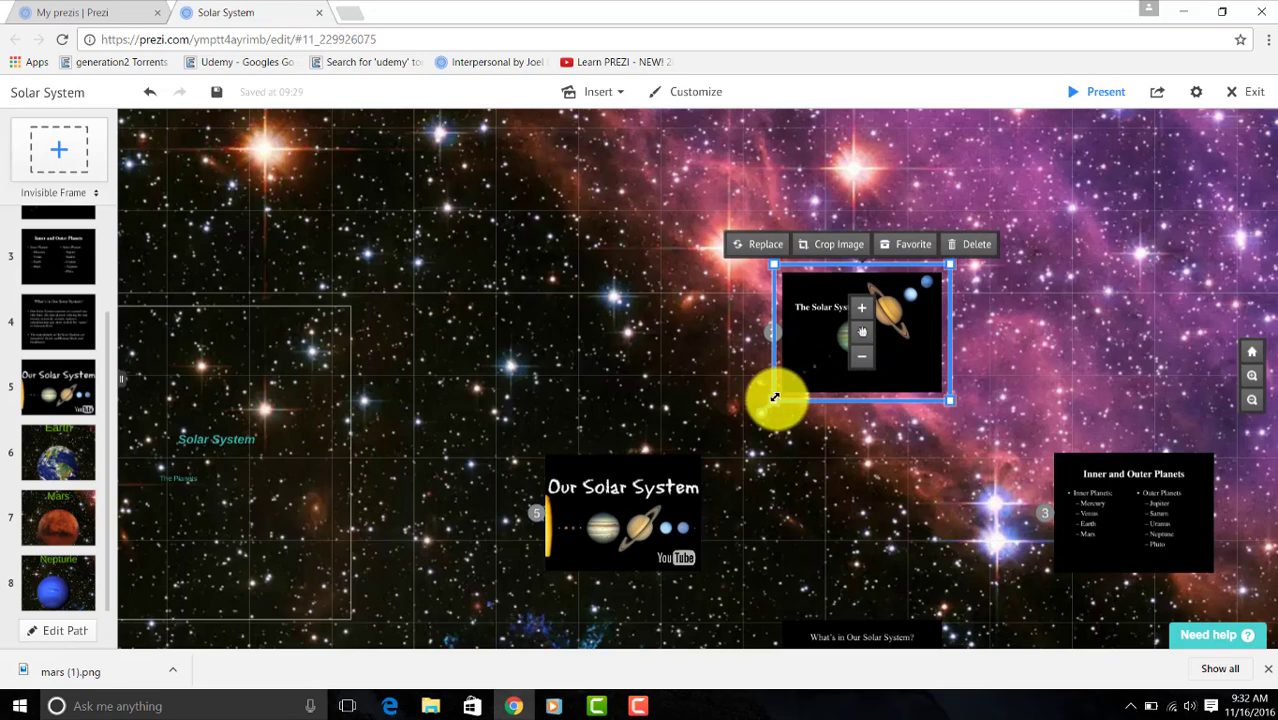
pyautogui.moveTo(762, 413); pyautogui.dragTo(738, 391)
# - Rotate the "Inner and Outer Planets" slide slightly counterclockwise on the canvas
pyautogui.moveTo(874, 487); pyautogui.dragTo(817, 412)
pyautogui.click(1037, 424)
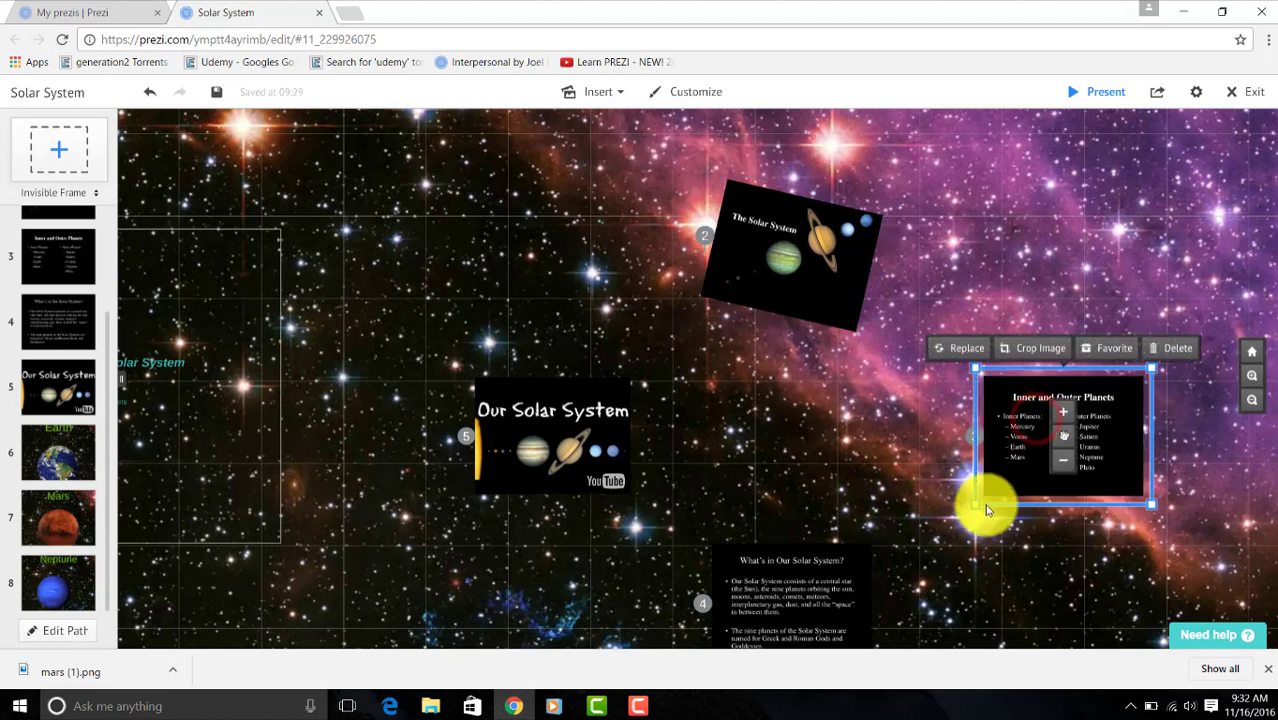
pyautogui.moveTo(963, 517); pyautogui.dragTo(984, 523)
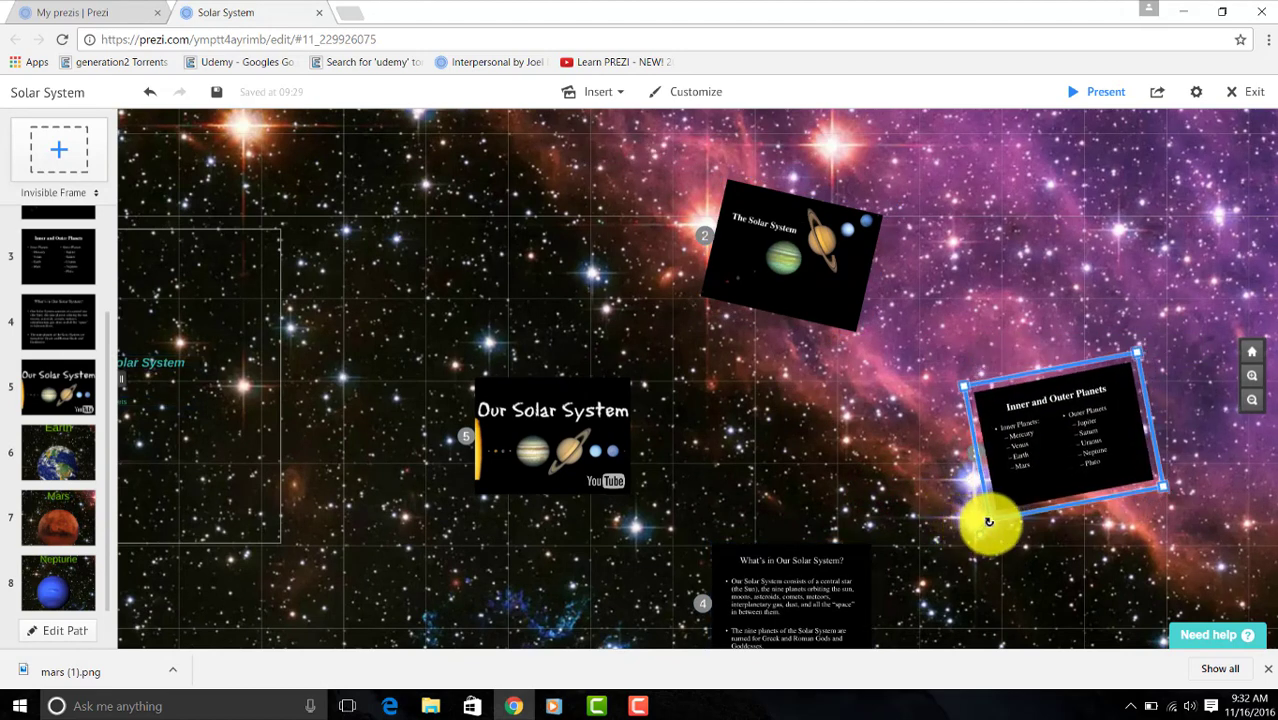
pyautogui.click(844, 446)
# - Preview the first three path steps forward and back to check the rotating transitions between the title frame and the tilted slides
pyautogui.scroll(2, 68, 270)
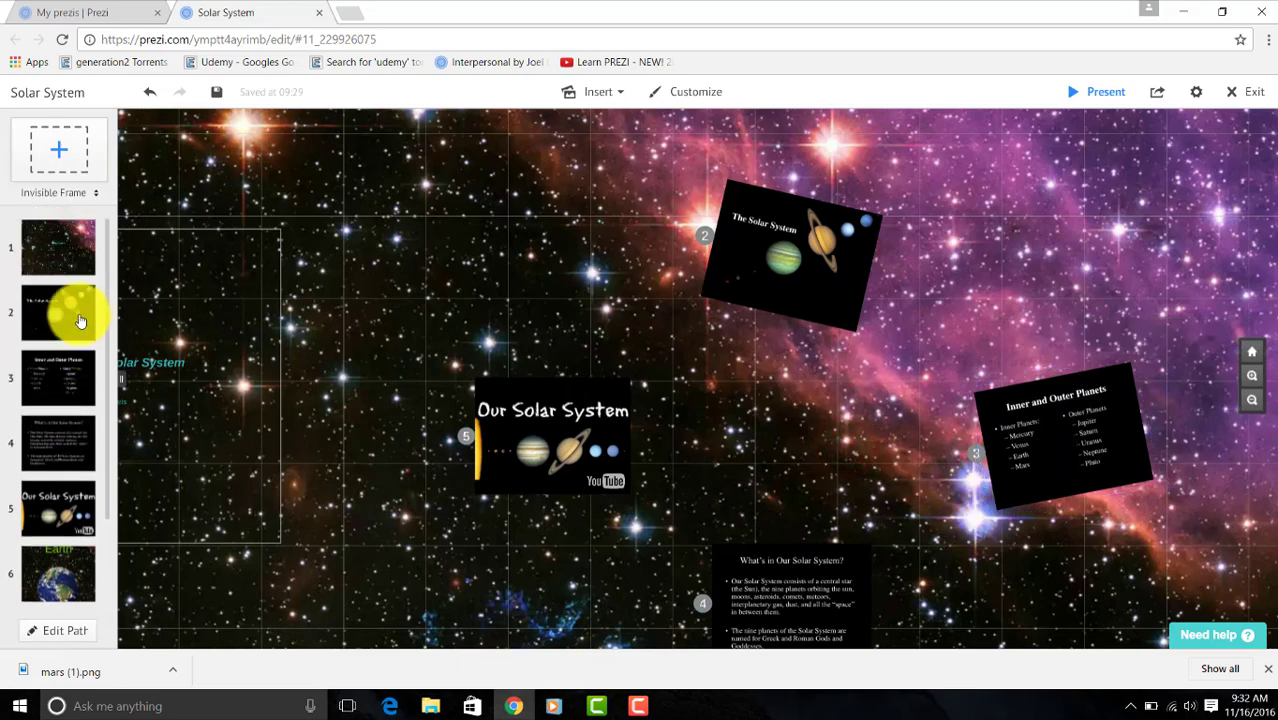
pyautogui.click(63, 245)
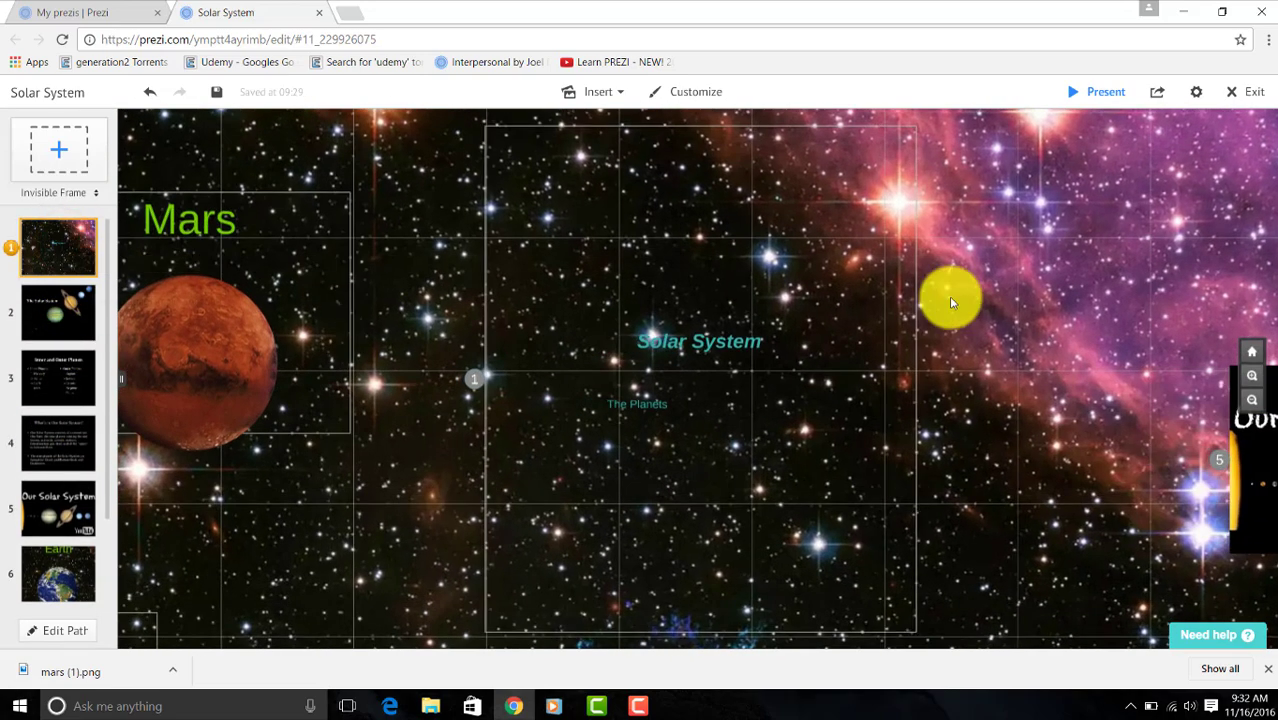
pyautogui.click(71, 321)
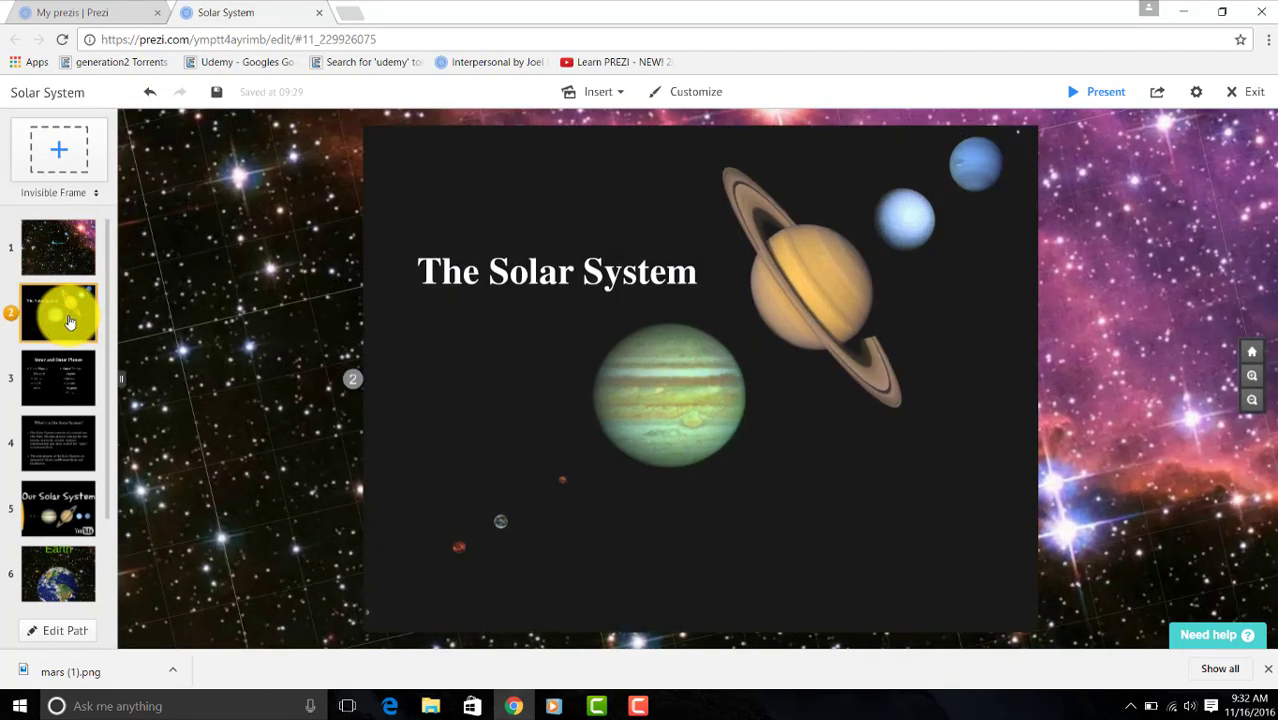
pyautogui.click(65, 373)
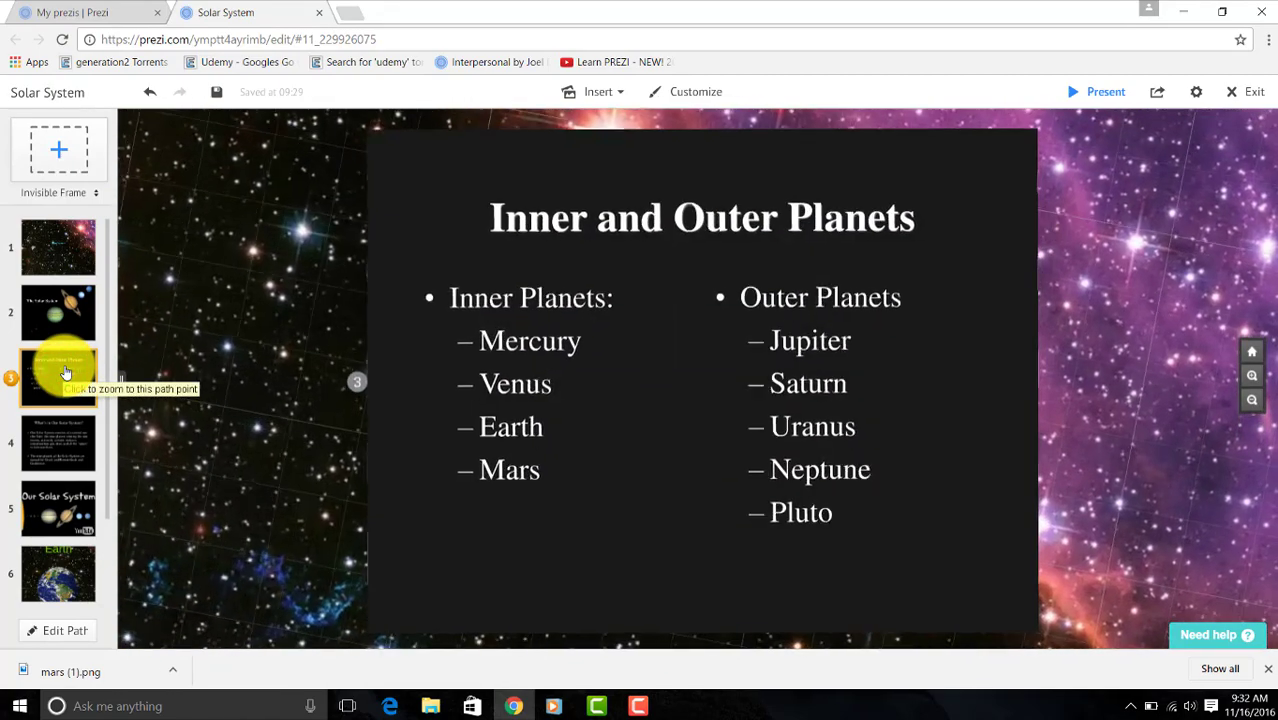
pyautogui.click(46, 312)
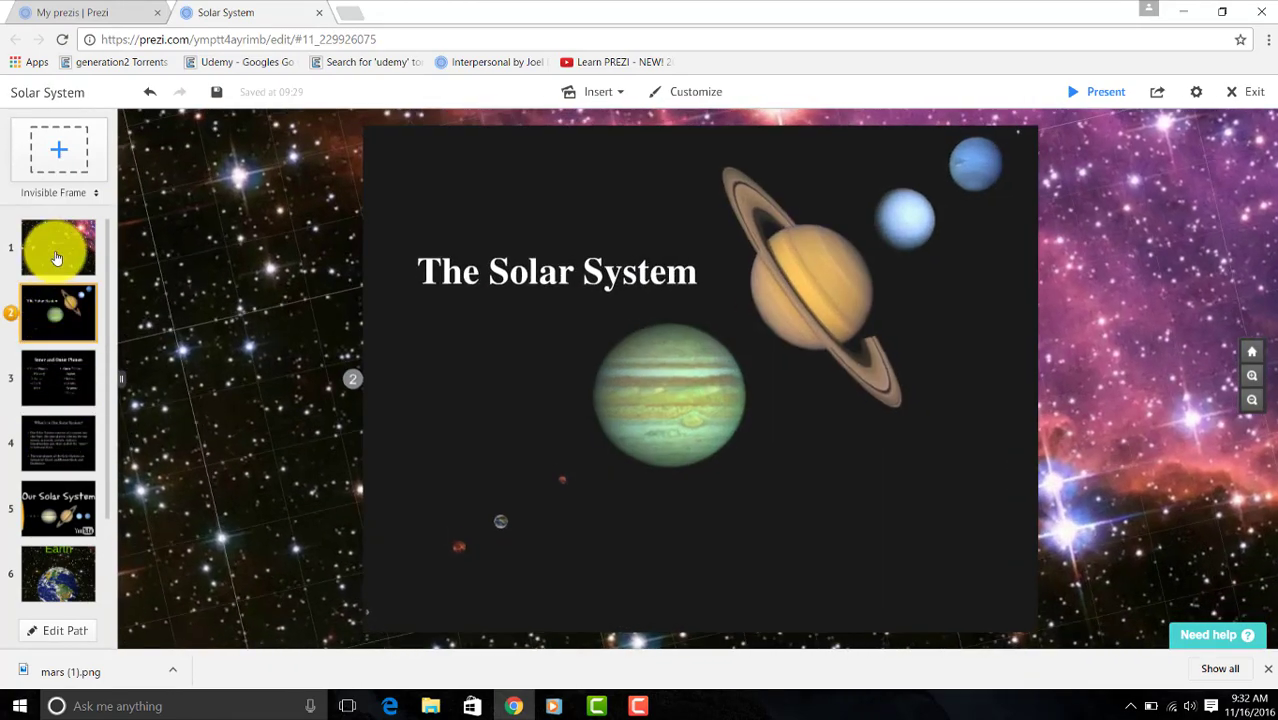
pyautogui.click(56, 257)
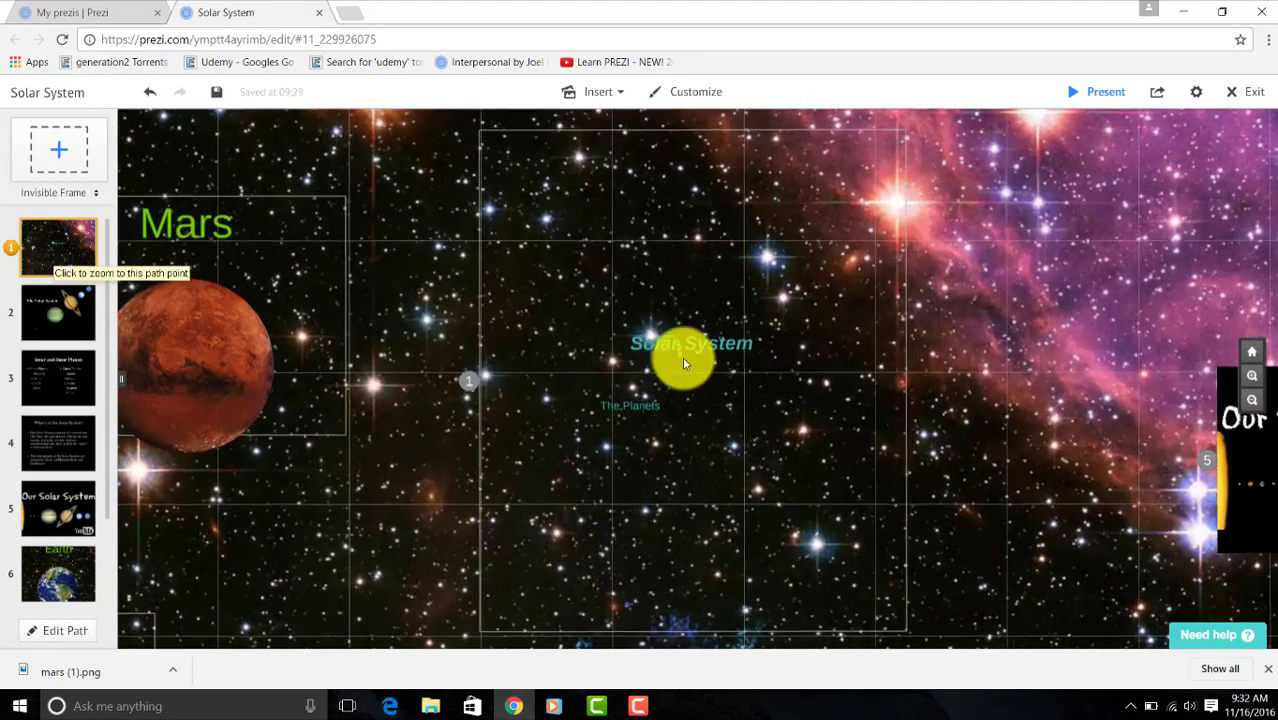
# - Rotate the Mars frame with its contents slightly clockwise
pyautogui.click(1250, 402)
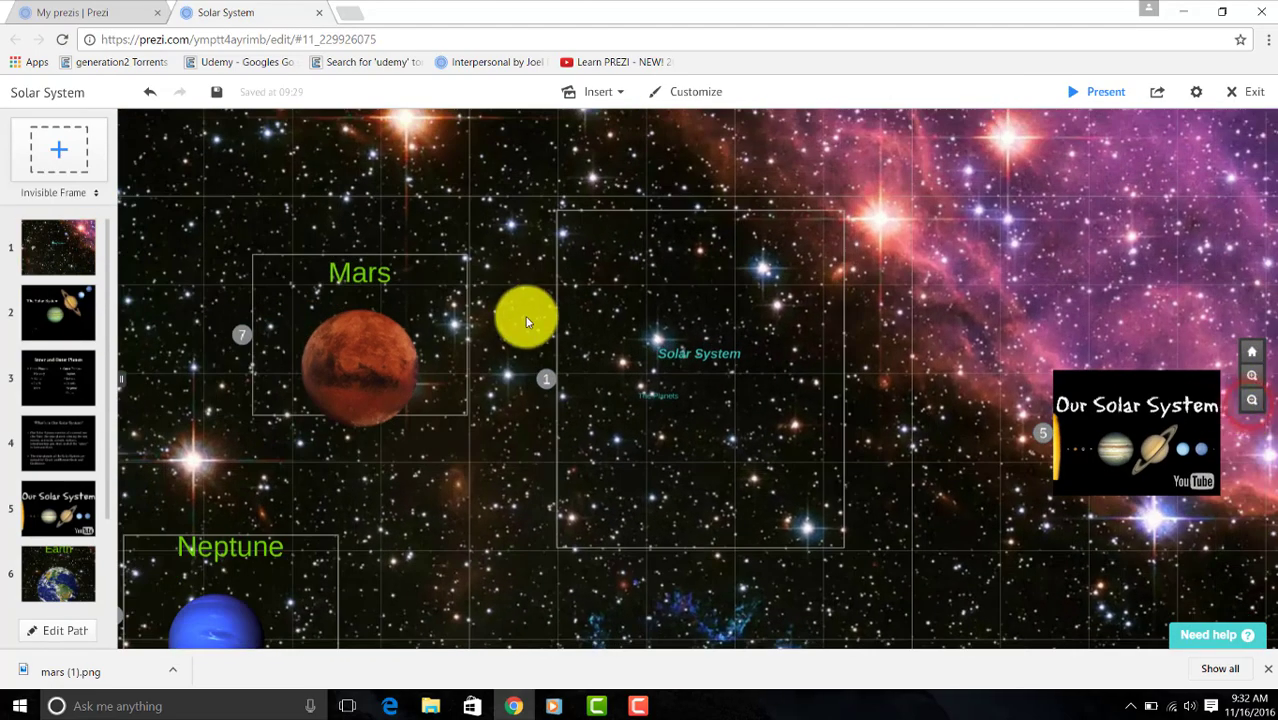
pyautogui.click(365, 337)
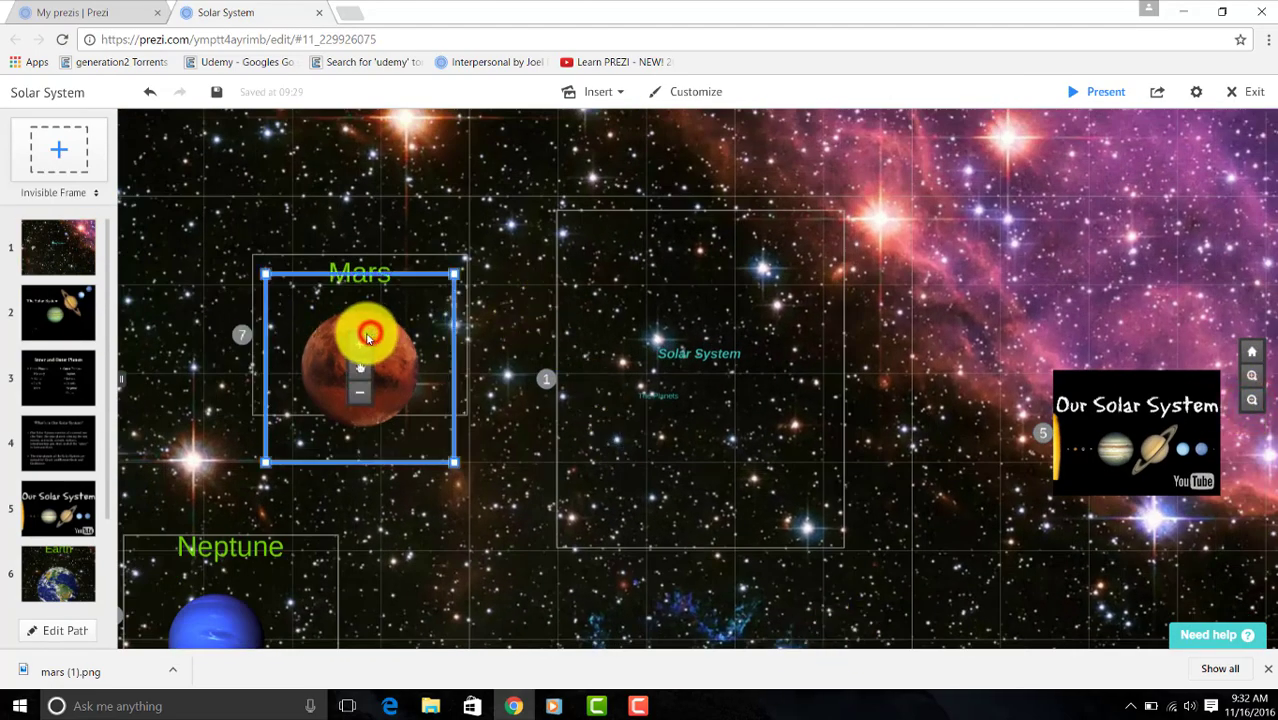
pyautogui.click(252, 413)
pyautogui.click(260, 395)
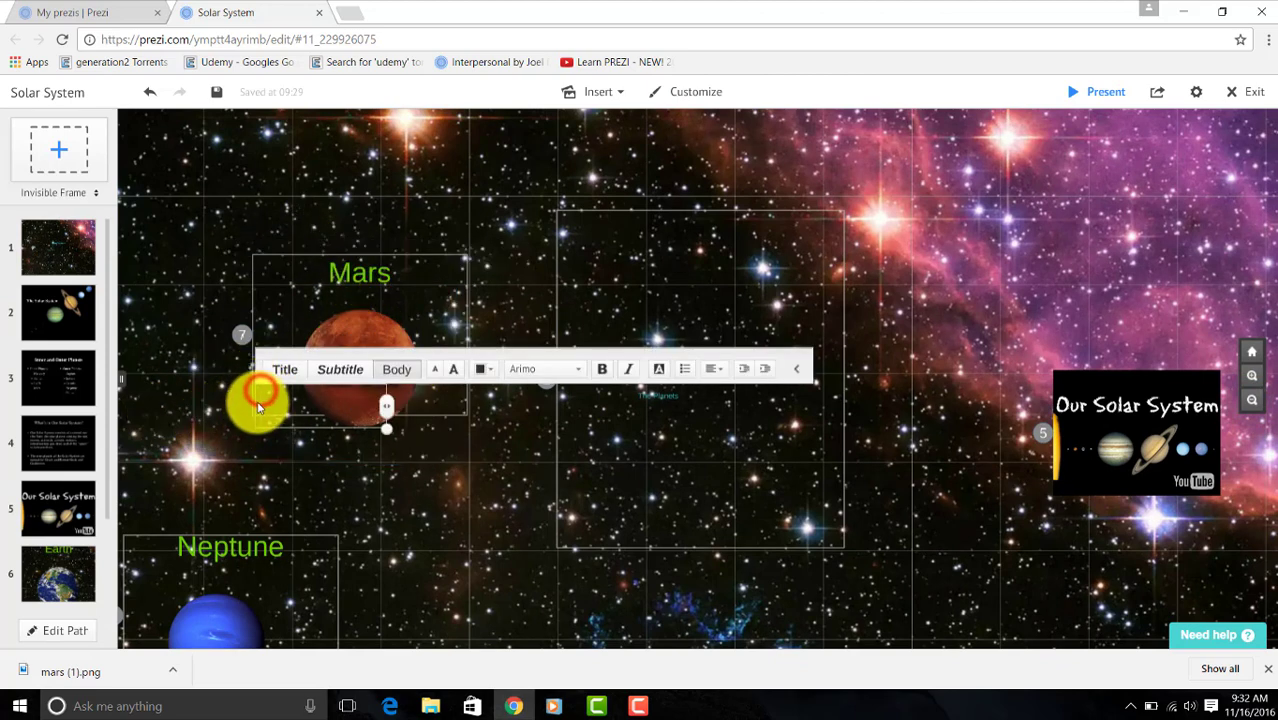
pyautogui.click(255, 259)
pyautogui.click(252, 277)
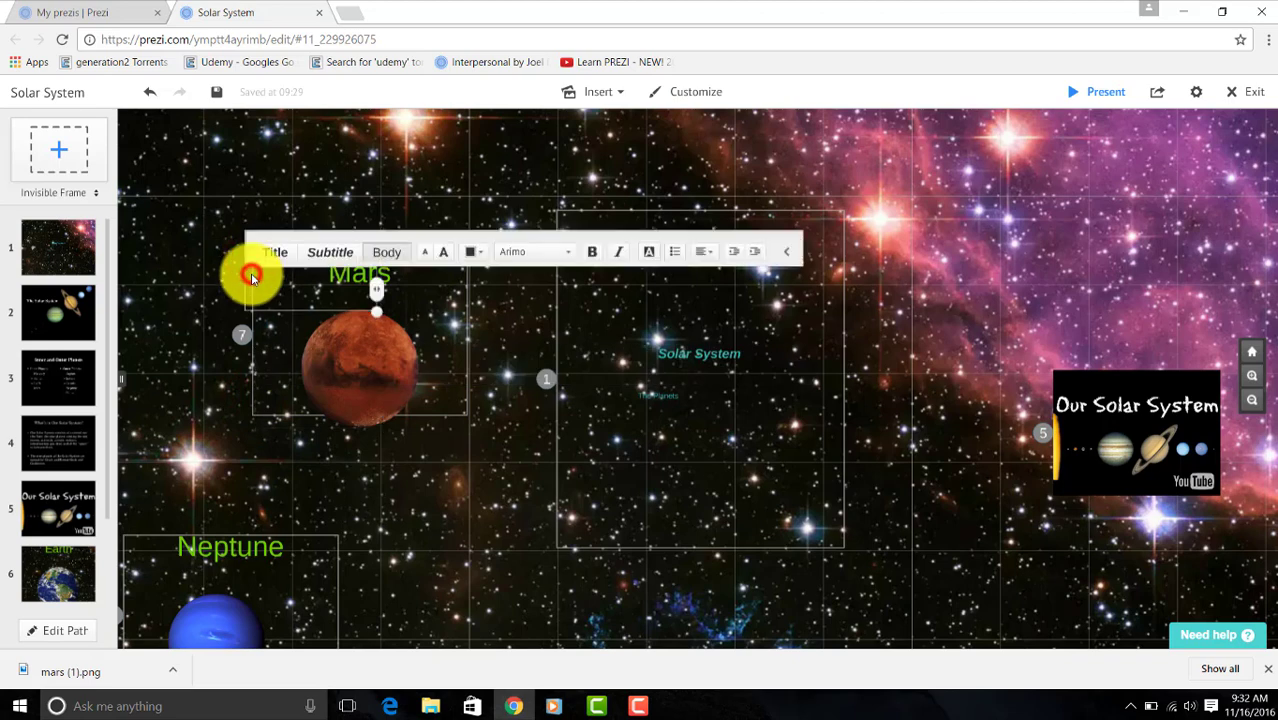
pyautogui.click(465, 408)
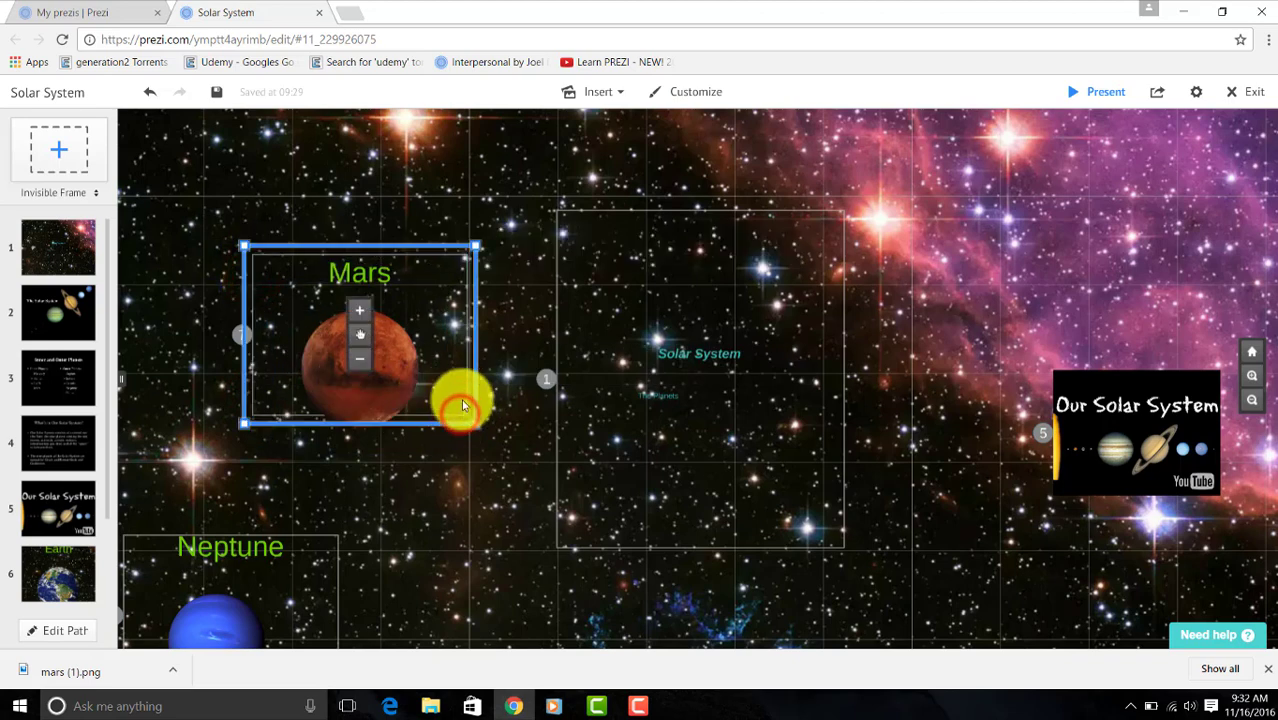
pyautogui.moveTo(234, 437); pyautogui.dragTo(219, 424)
# - Rotate the Earth frame with its contents slightly counterclockwise
pyautogui.moveTo(462, 438); pyautogui.dragTo(567, 399)
pyautogui.click(382, 297)
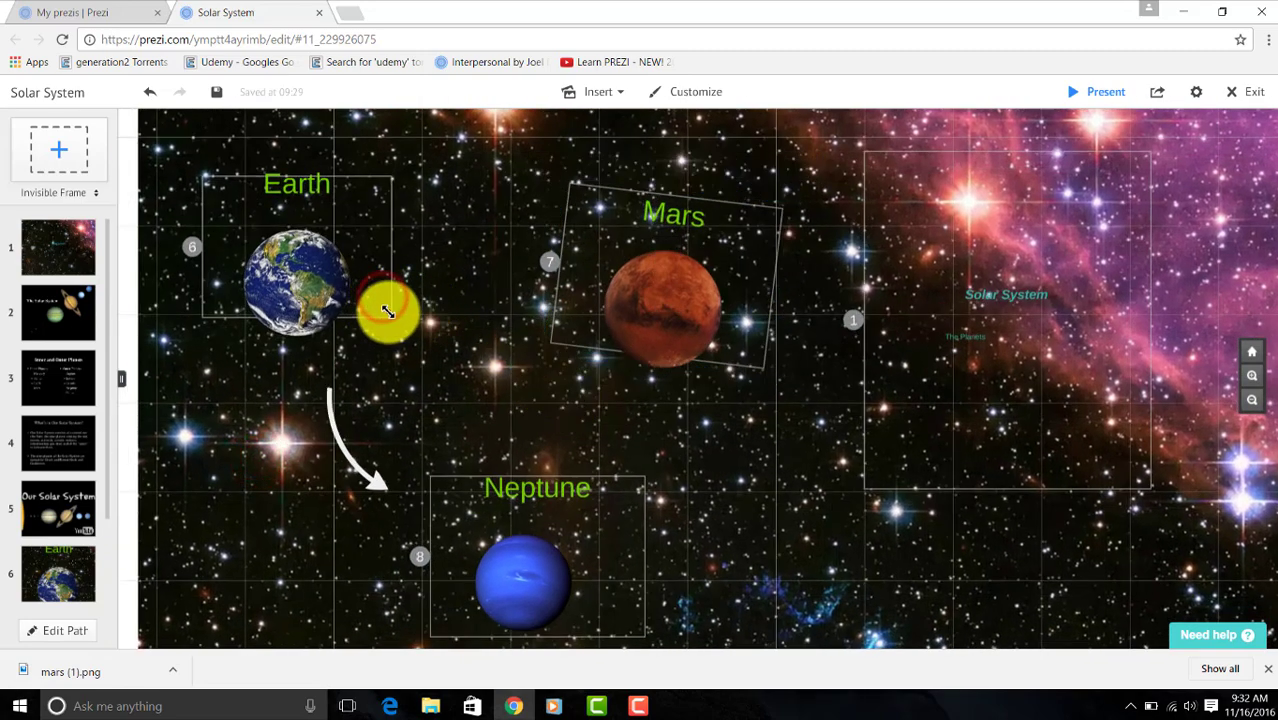
pyautogui.click(390, 317)
pyautogui.moveTo(185, 341); pyautogui.dragTo(203, 358)
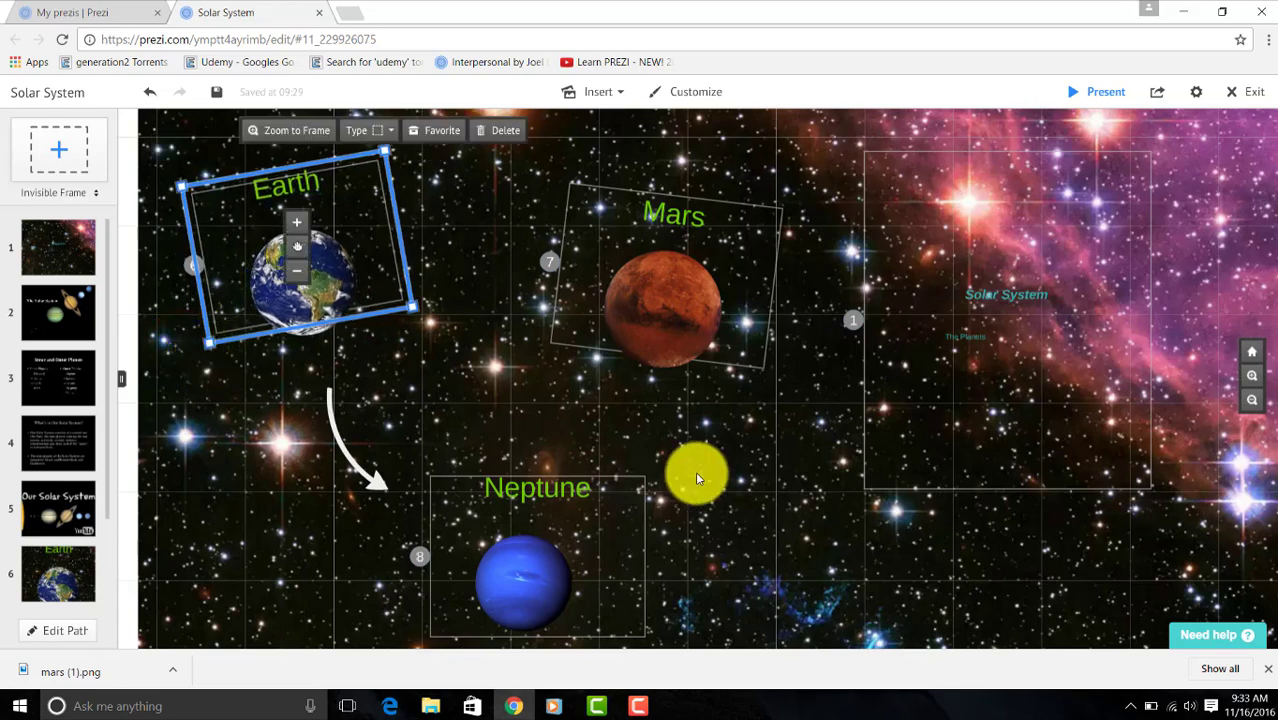
# - Rotate the Neptune frame with its contents slightly clockwise
pyautogui.moveTo(808, 544); pyautogui.dragTo(792, 474)
pyautogui.click(592, 550)
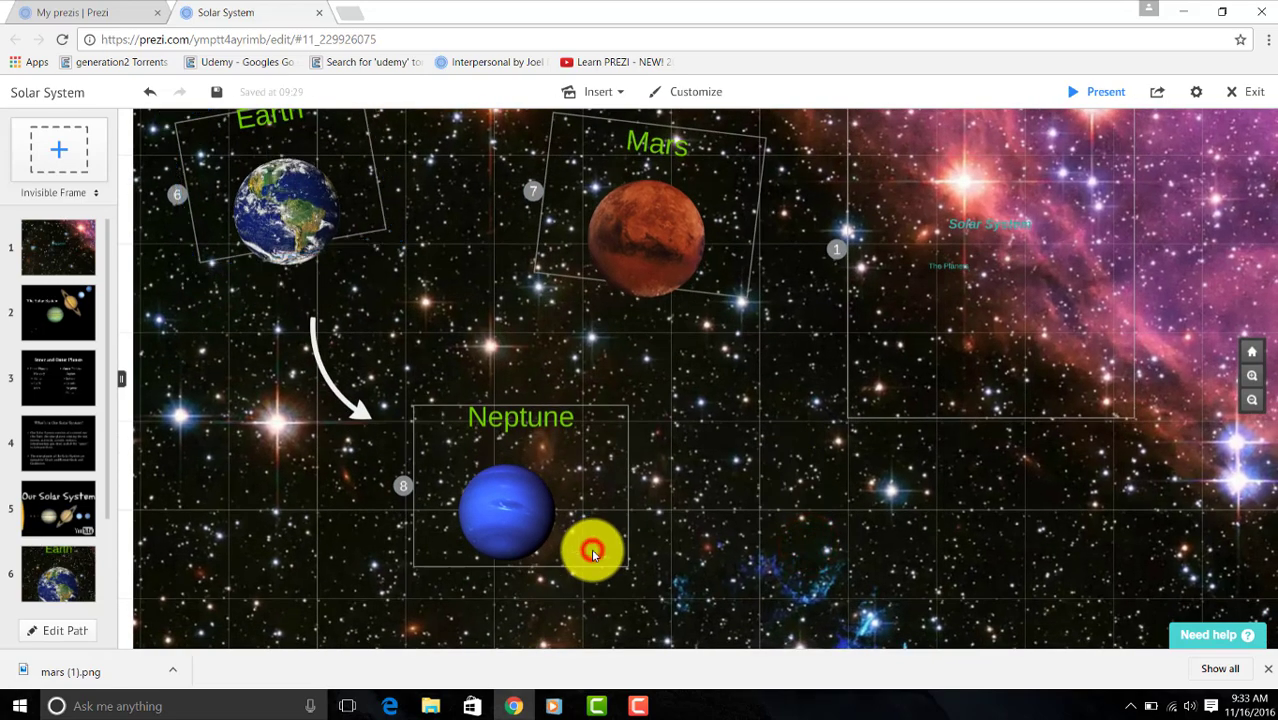
pyautogui.click(542, 467)
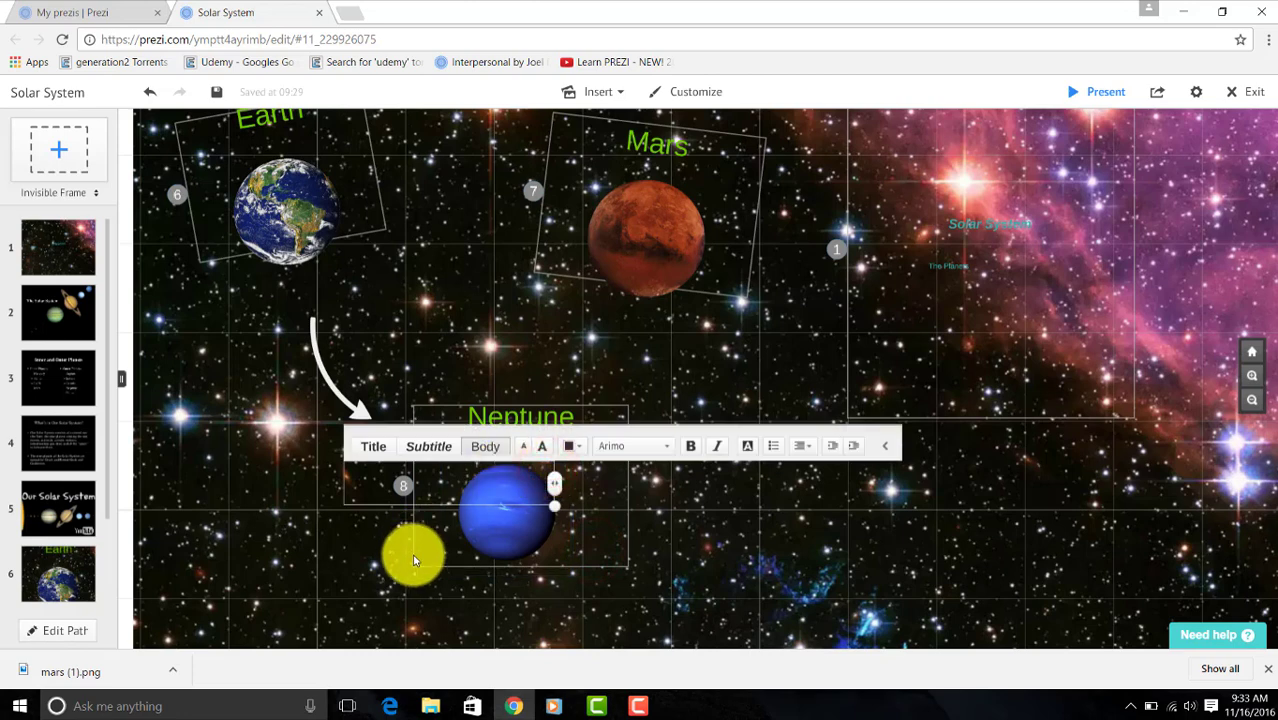
pyautogui.click(414, 558)
pyautogui.click(418, 564)
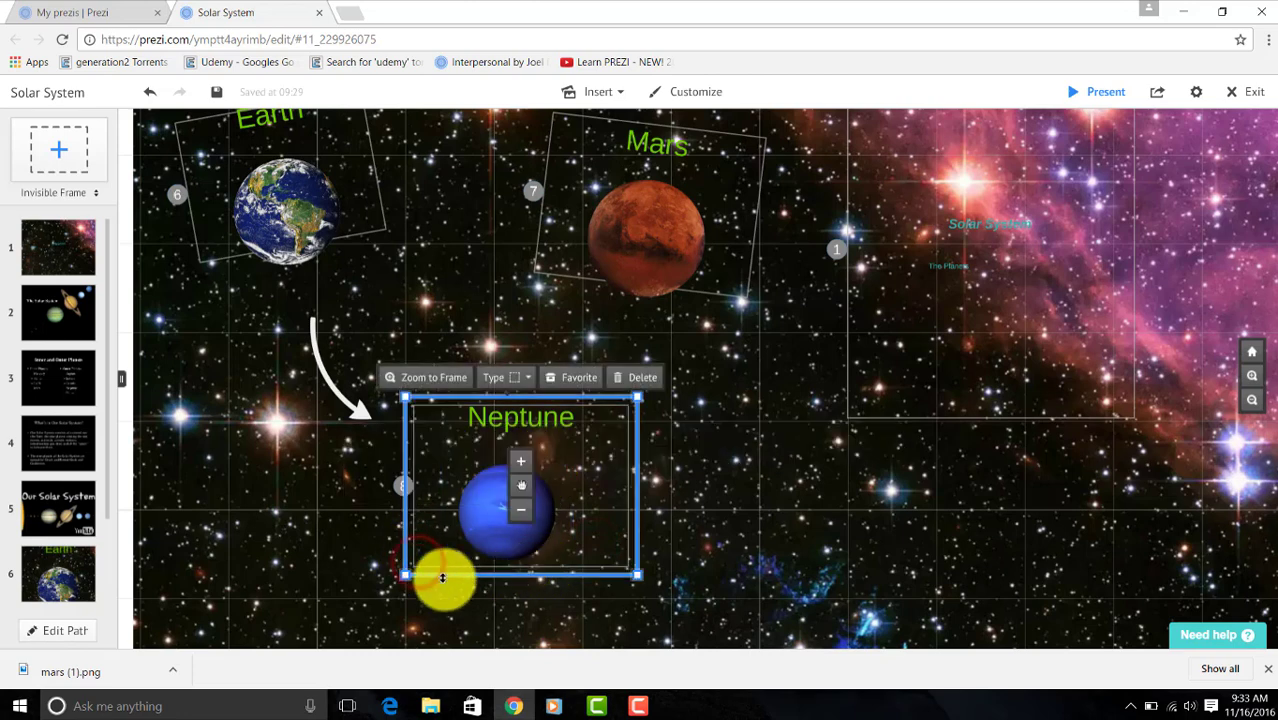
pyautogui.moveTo(391, 586); pyautogui.dragTo(381, 557)
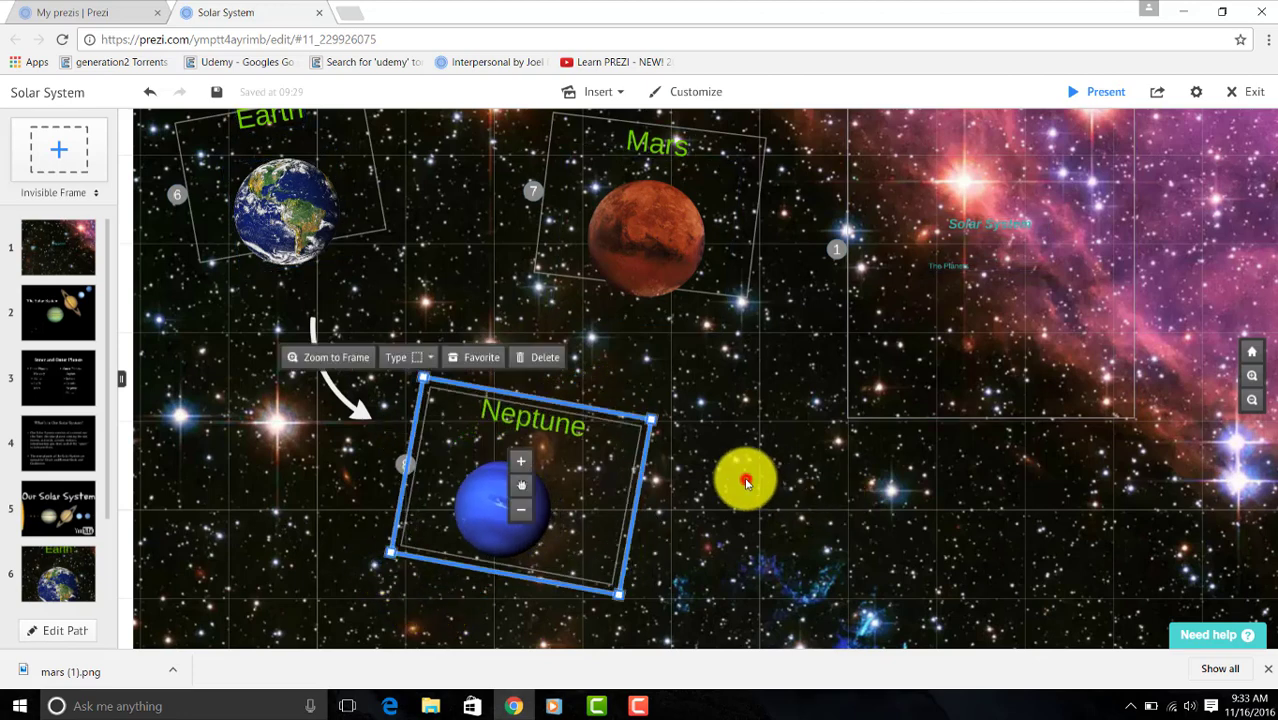
pyautogui.click(746, 484)
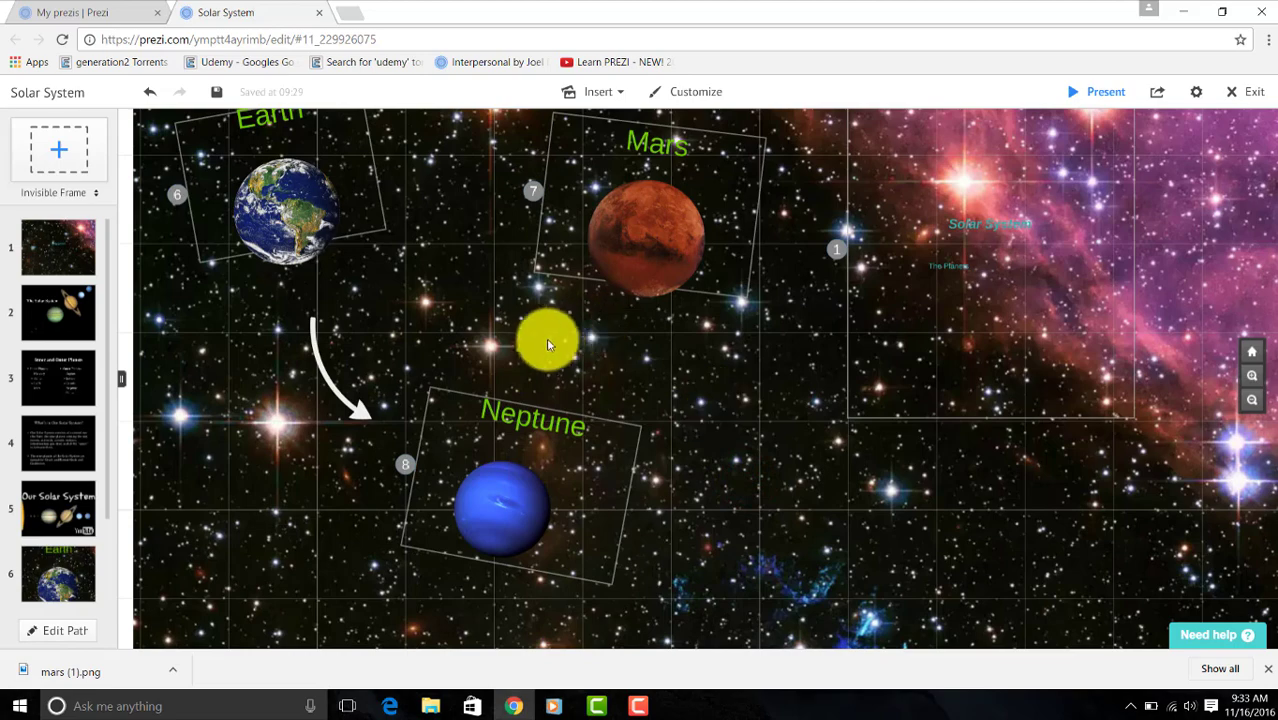
# - Move the Mars frame with its contents slightly to the right, farther from Earth
pyautogui.moveTo(742, 379); pyautogui.dragTo(707, 462)
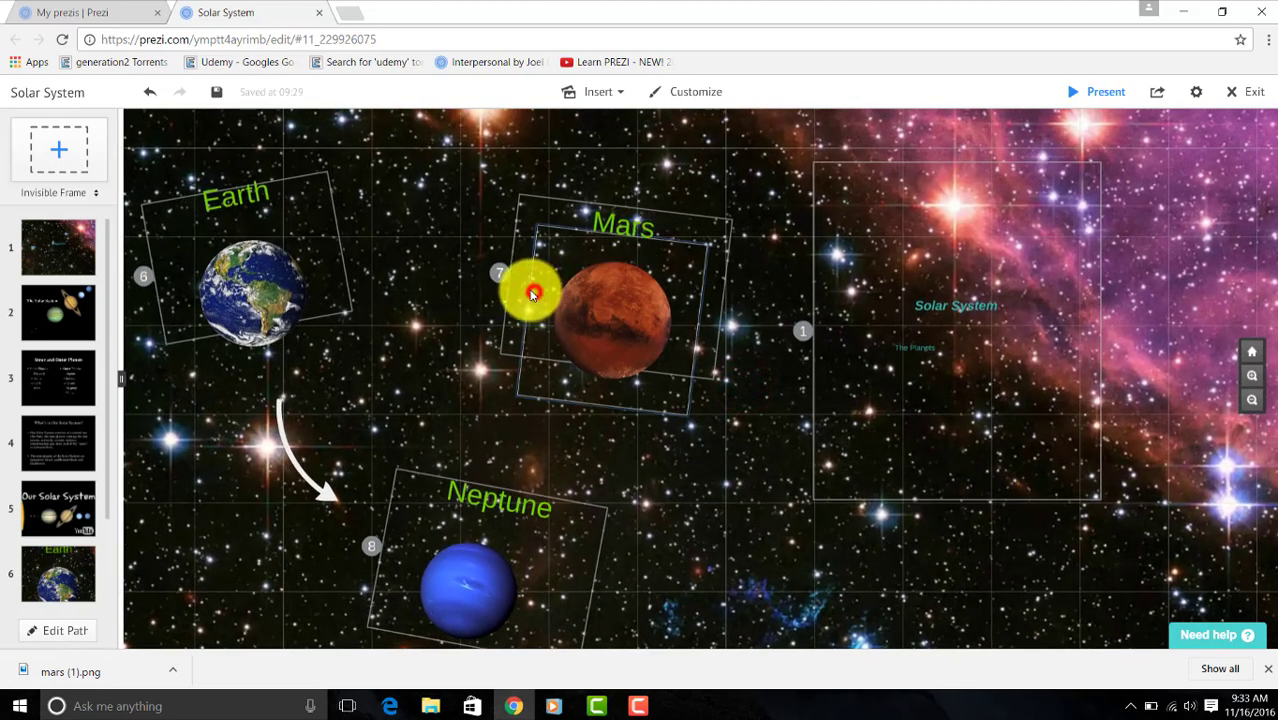
pyautogui.click(533, 293)
pyautogui.click(500, 343)
pyautogui.click(503, 346)
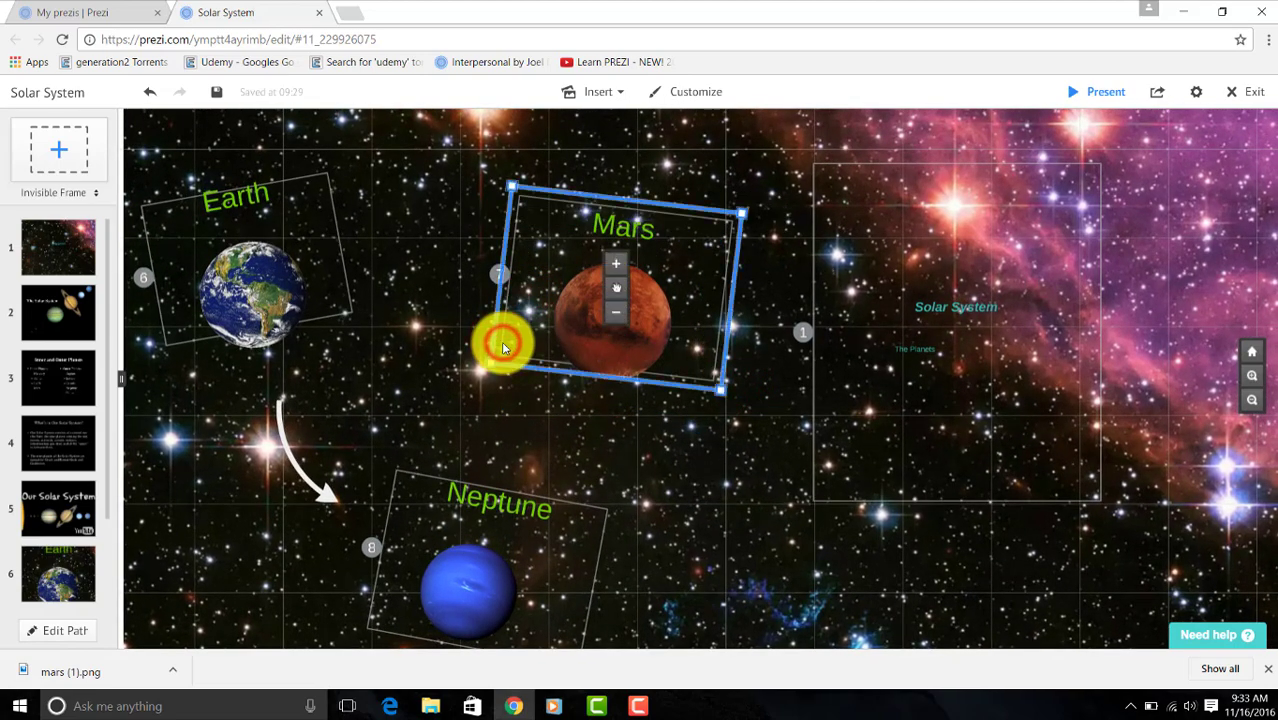
pyautogui.moveTo(615, 295)
pyautogui.mouseDown()
pyautogui.moveTo(613, 282)
pyautogui.moveTo(631, 292)
pyautogui.mouseUp()
pyautogui.click(641, 437)
# - Draw an arrow from the Earth frame to the Mars frame, adjust its thickness and bend it into an upward arc
pyautogui.click(596, 92)
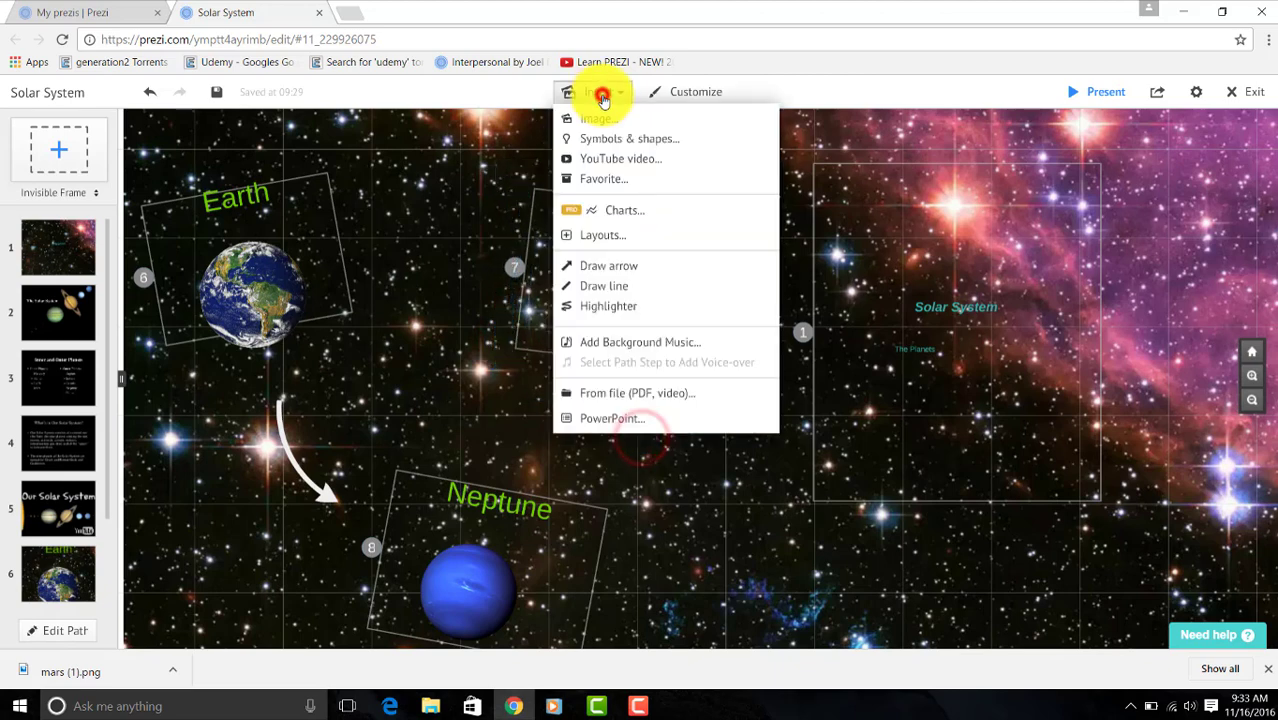
pyautogui.click(609, 268)
pyautogui.moveTo(364, 252); pyautogui.dragTo(404, 242)
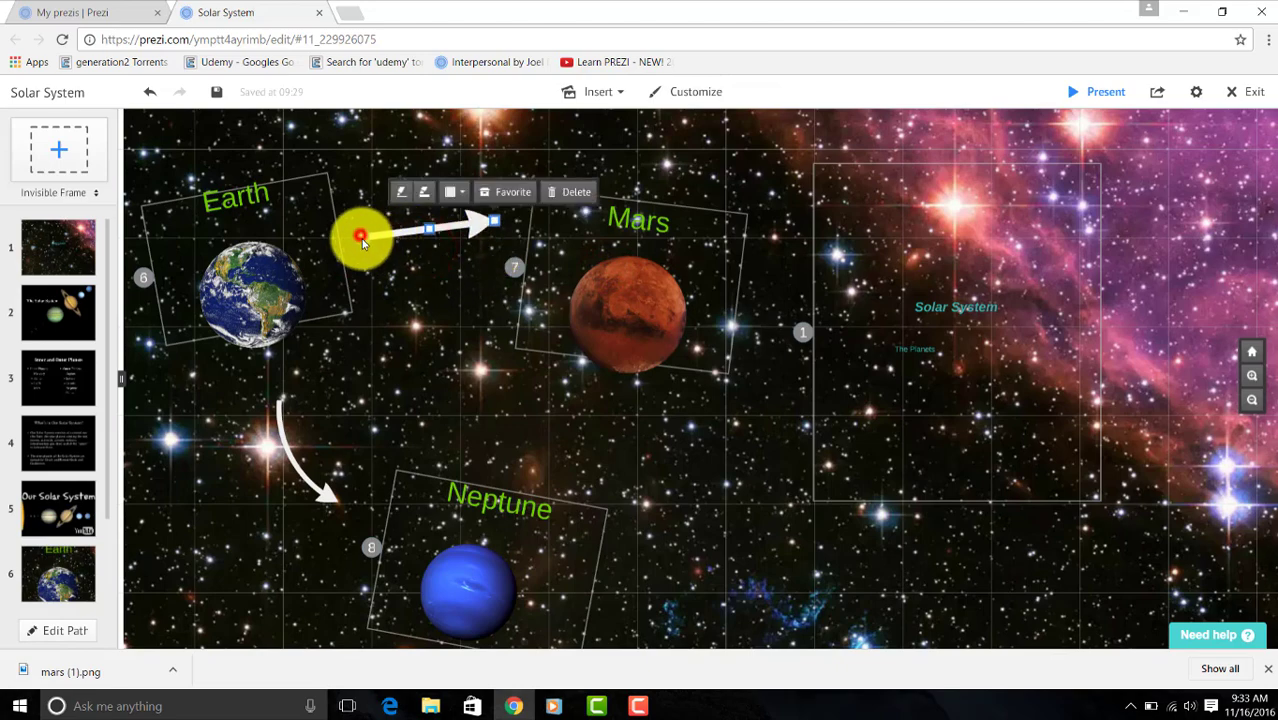
pyautogui.click(429, 210)
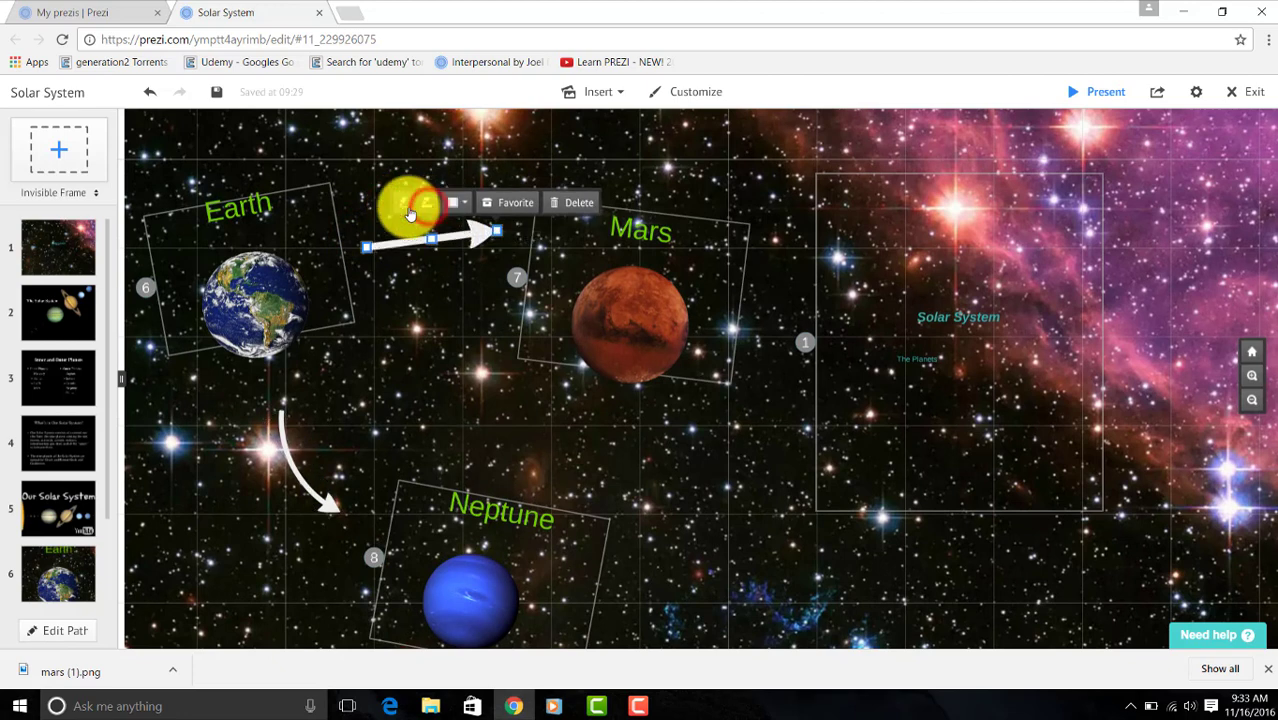
pyautogui.click(365, 250)
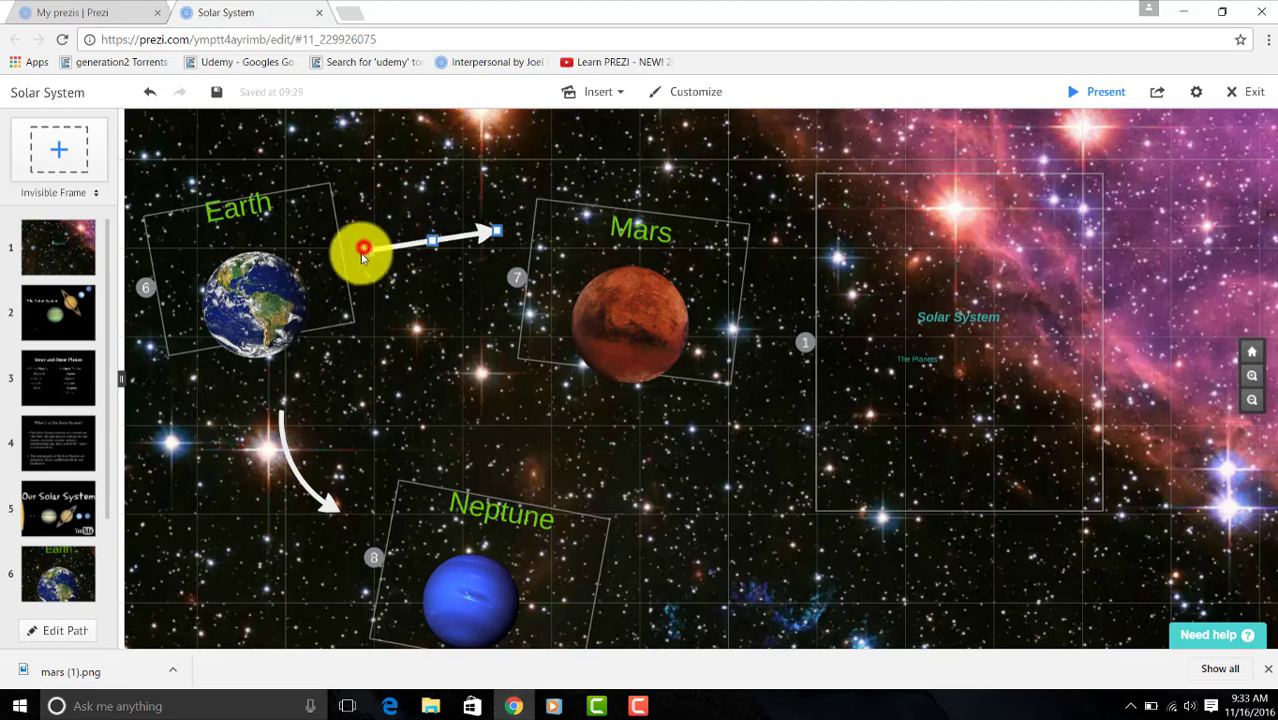
pyautogui.moveTo(497, 231); pyautogui.dragTo(432, 238)
# - Extend the start of the curved arrow between Earth and Neptune upward, closer to Earth
pyautogui.doubleClick(278, 415)
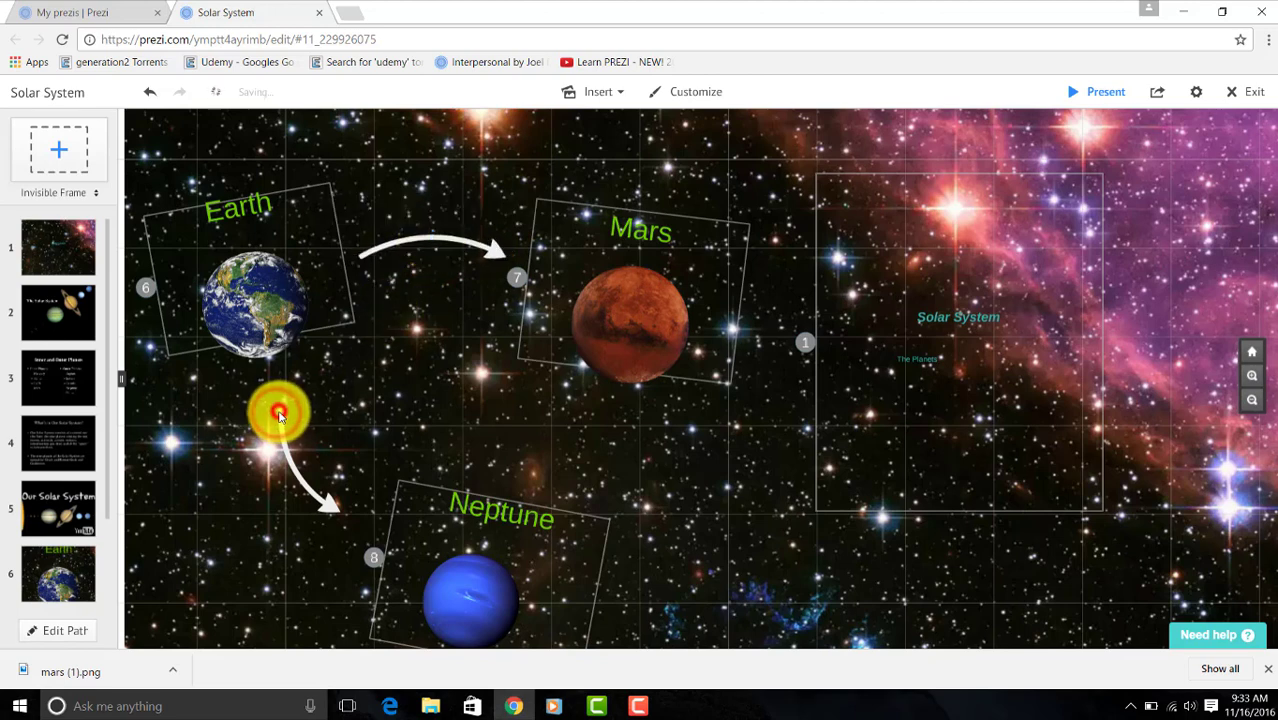
pyautogui.click(297, 478)
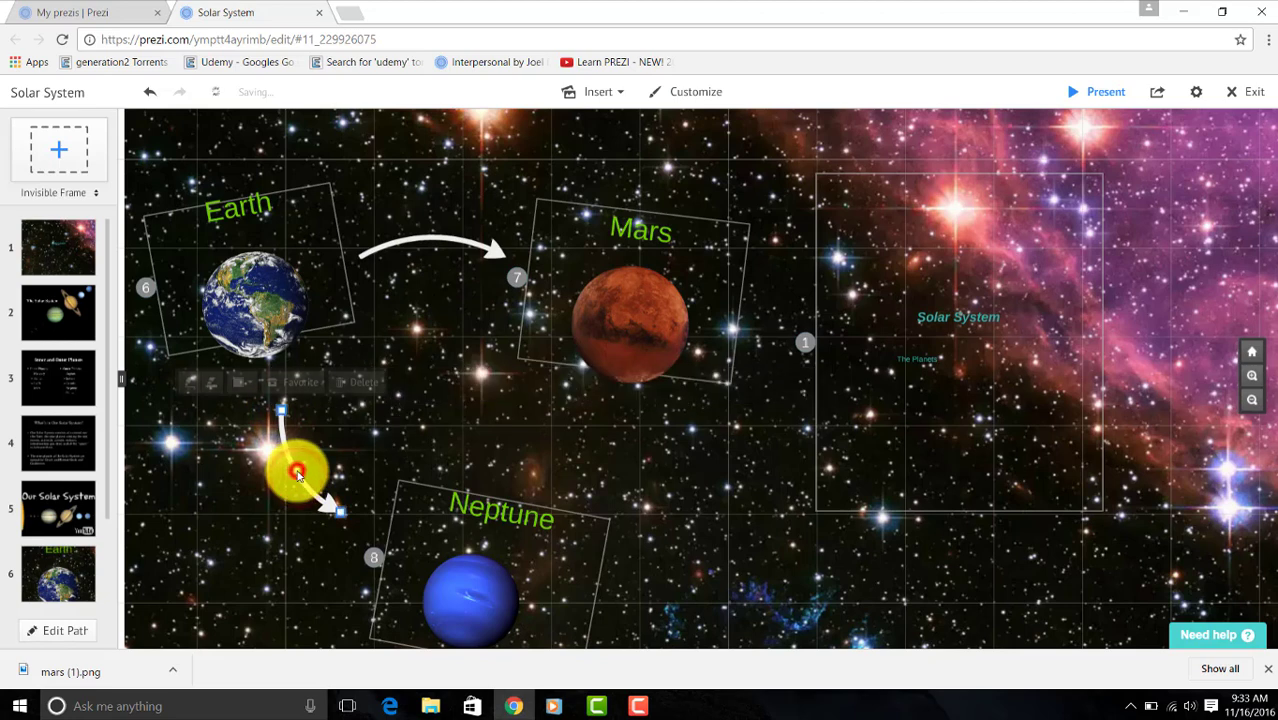
pyautogui.moveTo(281, 418); pyautogui.dragTo(268, 388)
# - Draw an arrow from below Mars down to the right side of the Neptune frame and bend it outward to the right
pyautogui.click(614, 92)
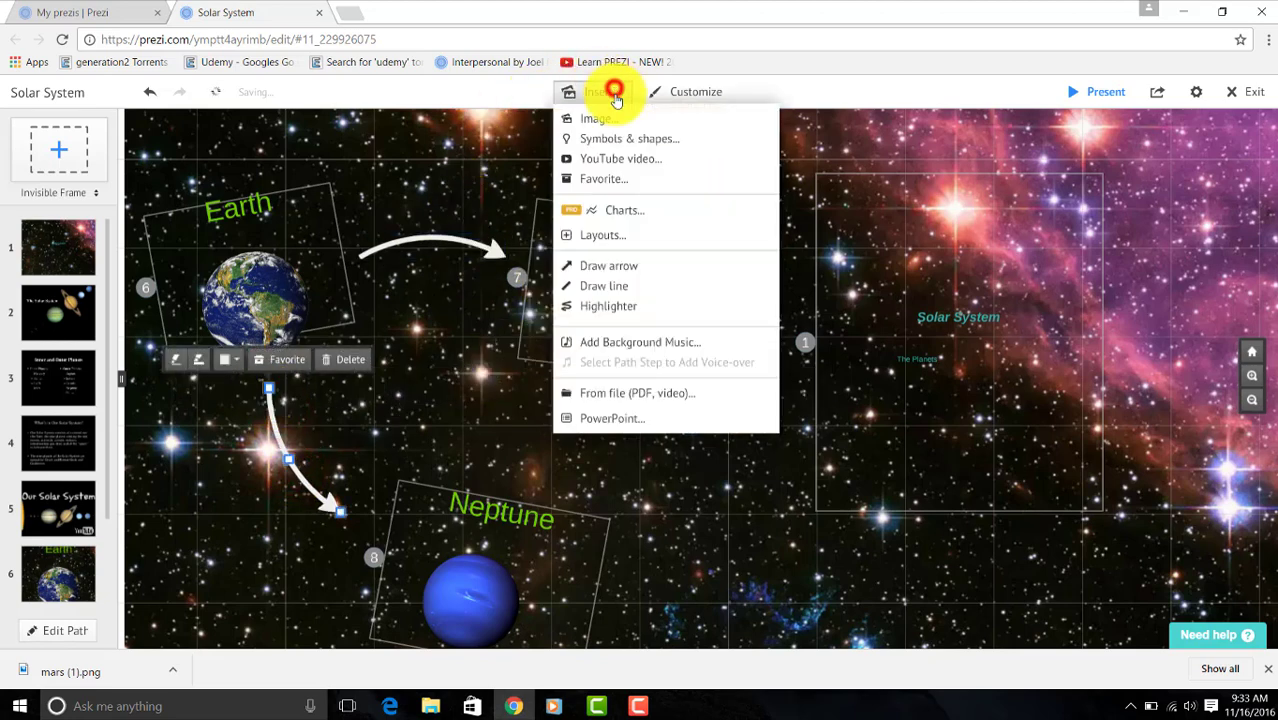
pyautogui.click(608, 268)
pyautogui.moveTo(674, 406)
pyautogui.mouseDown()
pyautogui.moveTo(705, 451)
pyautogui.moveTo(690, 543)
pyautogui.mouseUp()
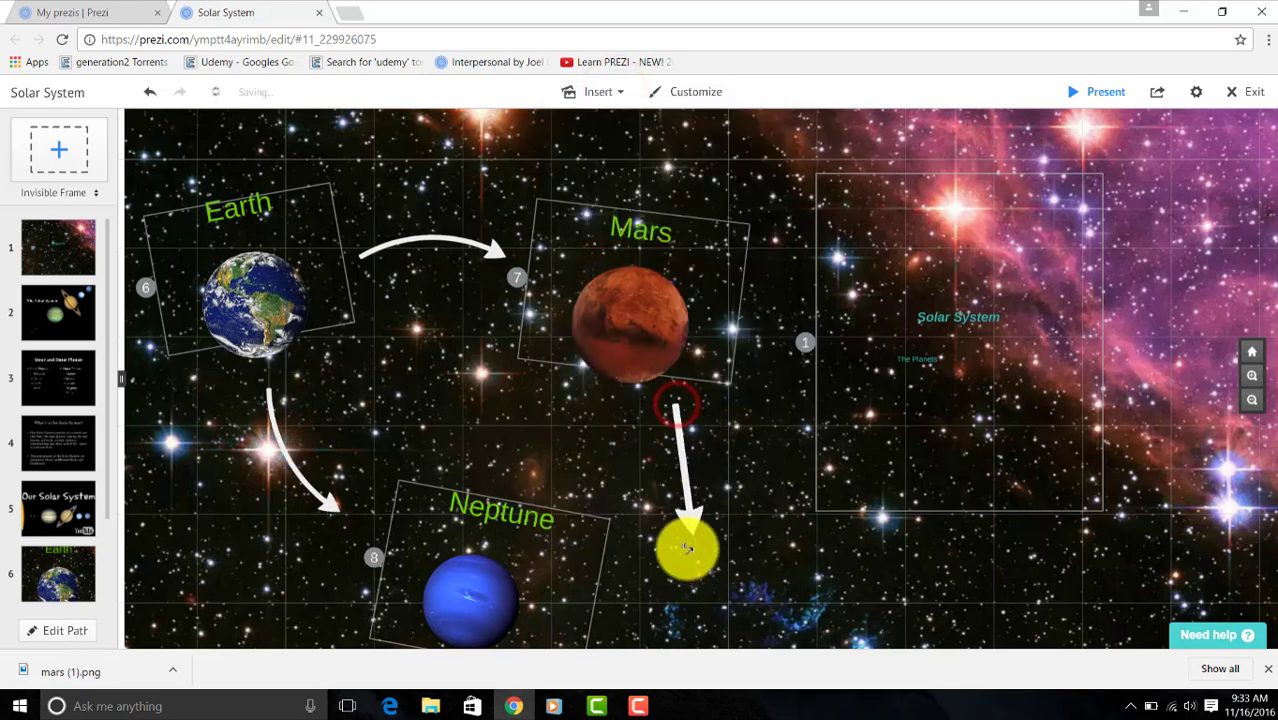
pyautogui.click(740, 508)
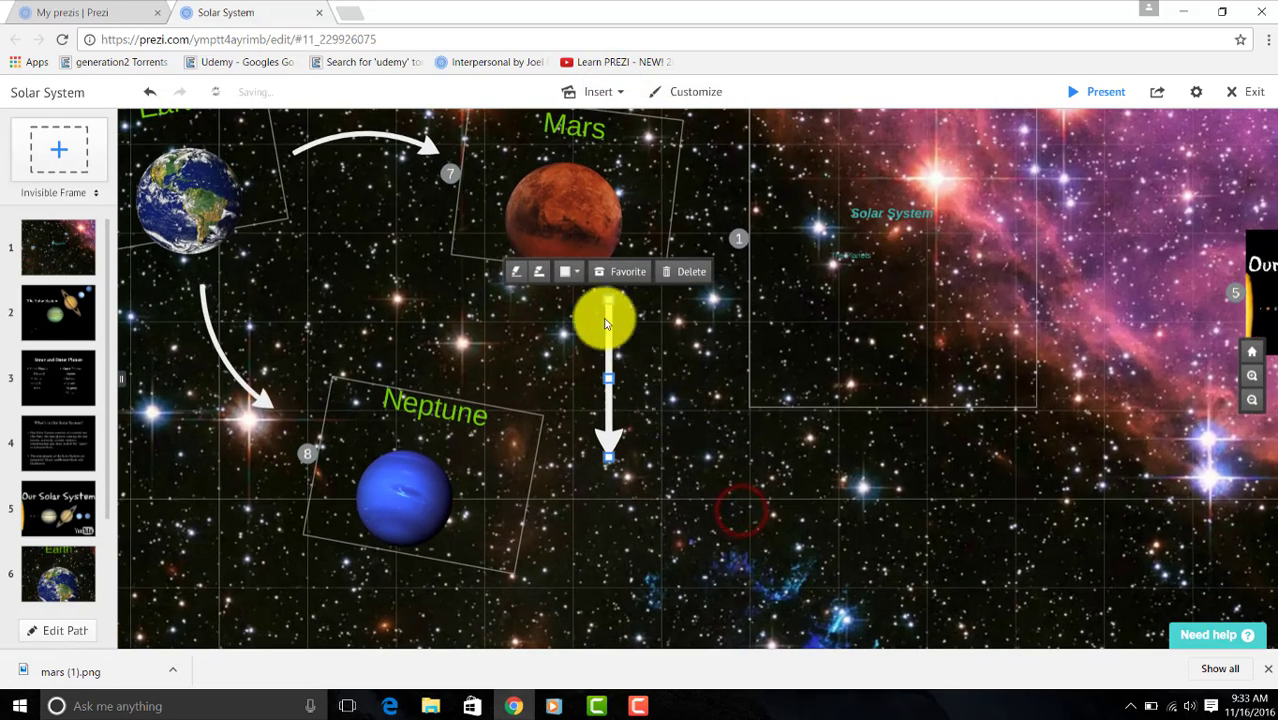
pyautogui.moveTo(607, 305); pyautogui.dragTo(640, 300)
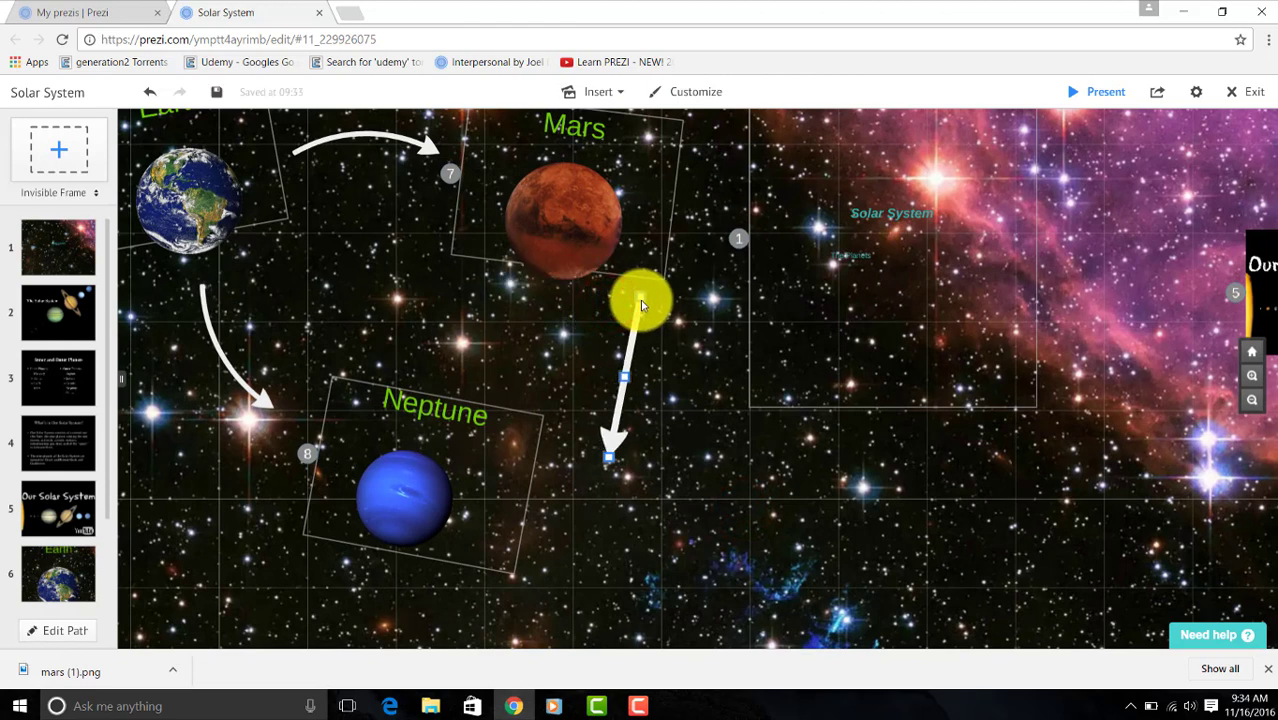
pyautogui.moveTo(605, 456); pyautogui.dragTo(581, 517)
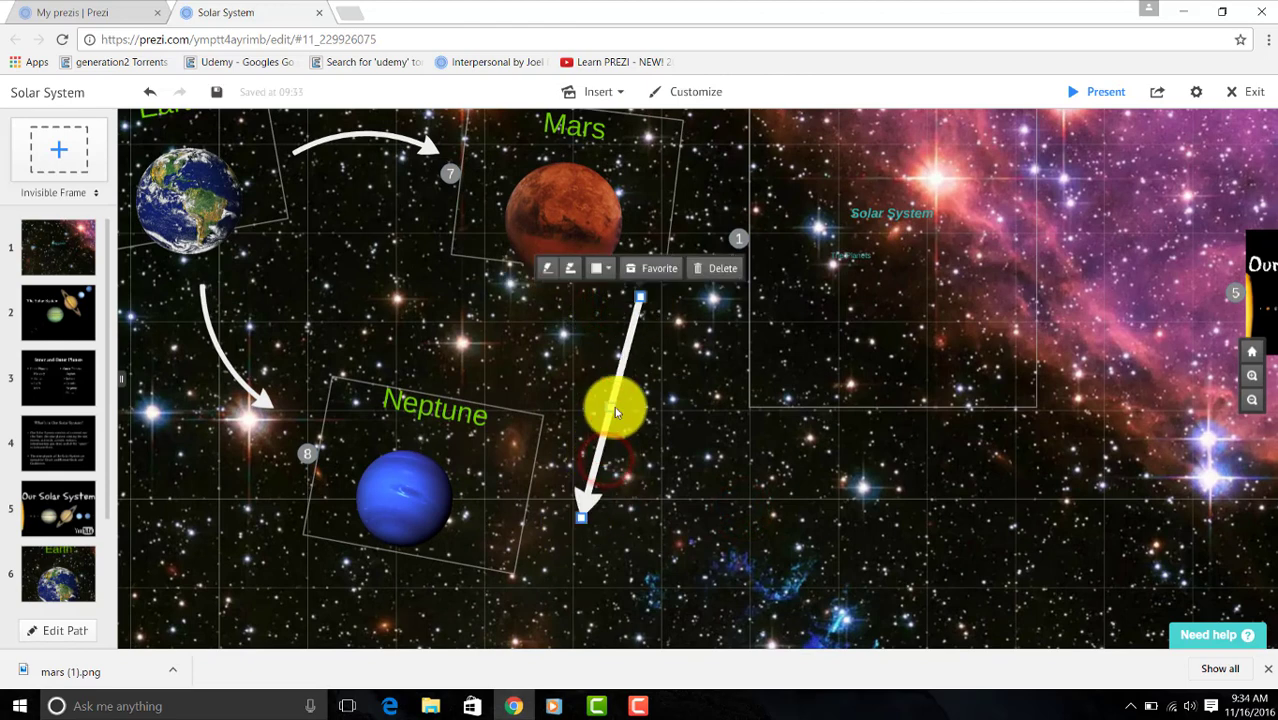
pyautogui.moveTo(612, 413); pyautogui.dragTo(642, 443)
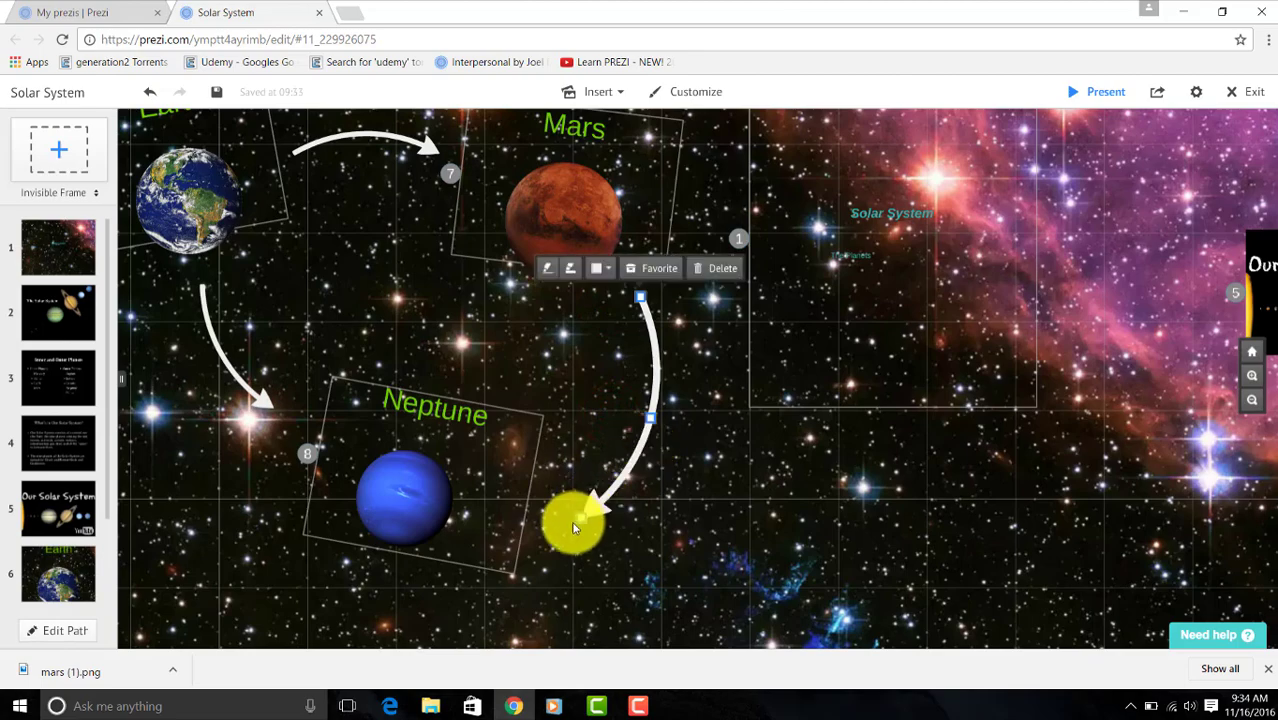
# - Fine-tune the ends and position of the curved arrow running from Mars down to Neptune
pyautogui.moveTo(576, 519); pyautogui.dragTo(552, 446)
pyautogui.moveTo(639, 433); pyautogui.dragTo(699, 503)
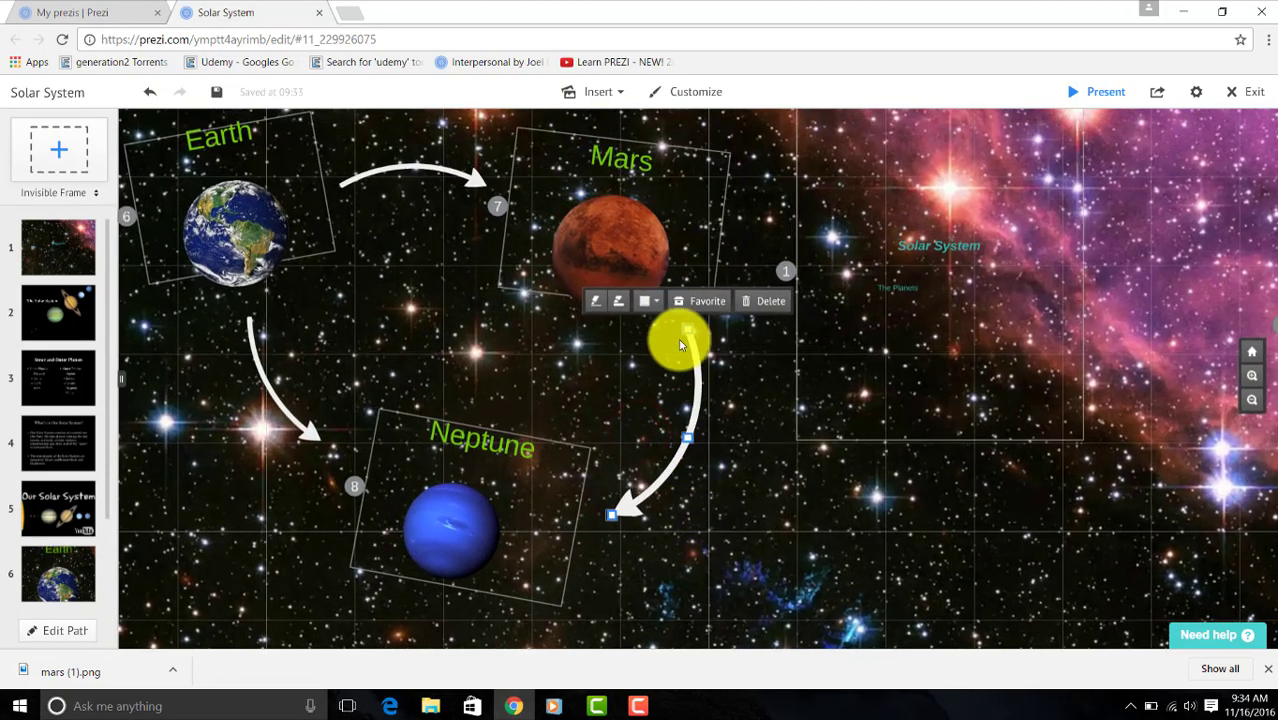
pyautogui.moveTo(684, 340); pyautogui.dragTo(677, 327)
# - Draw a short straight arrow beside the Our Solar System video, pointing down to its lower end
pyautogui.moveTo(687, 436); pyautogui.dragTo(322, 474)
pyautogui.moveTo(984, 365); pyautogui.dragTo(590, 337)
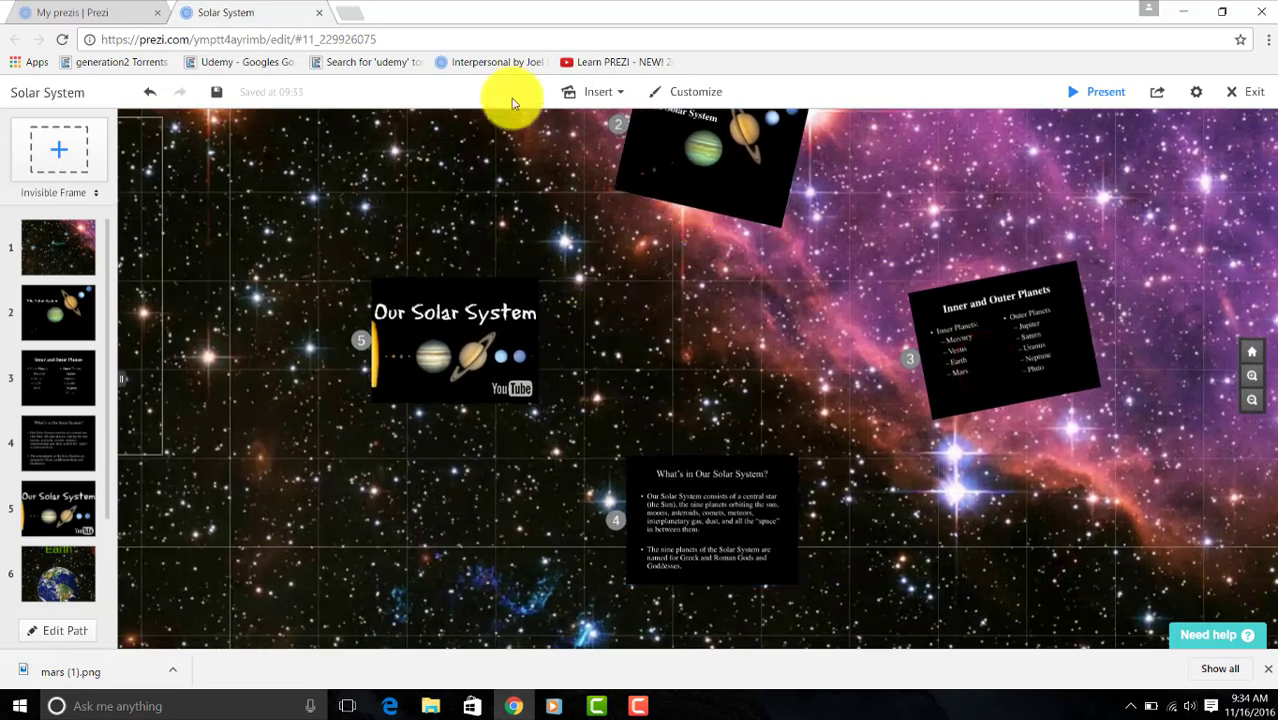
pyautogui.click(604, 94)
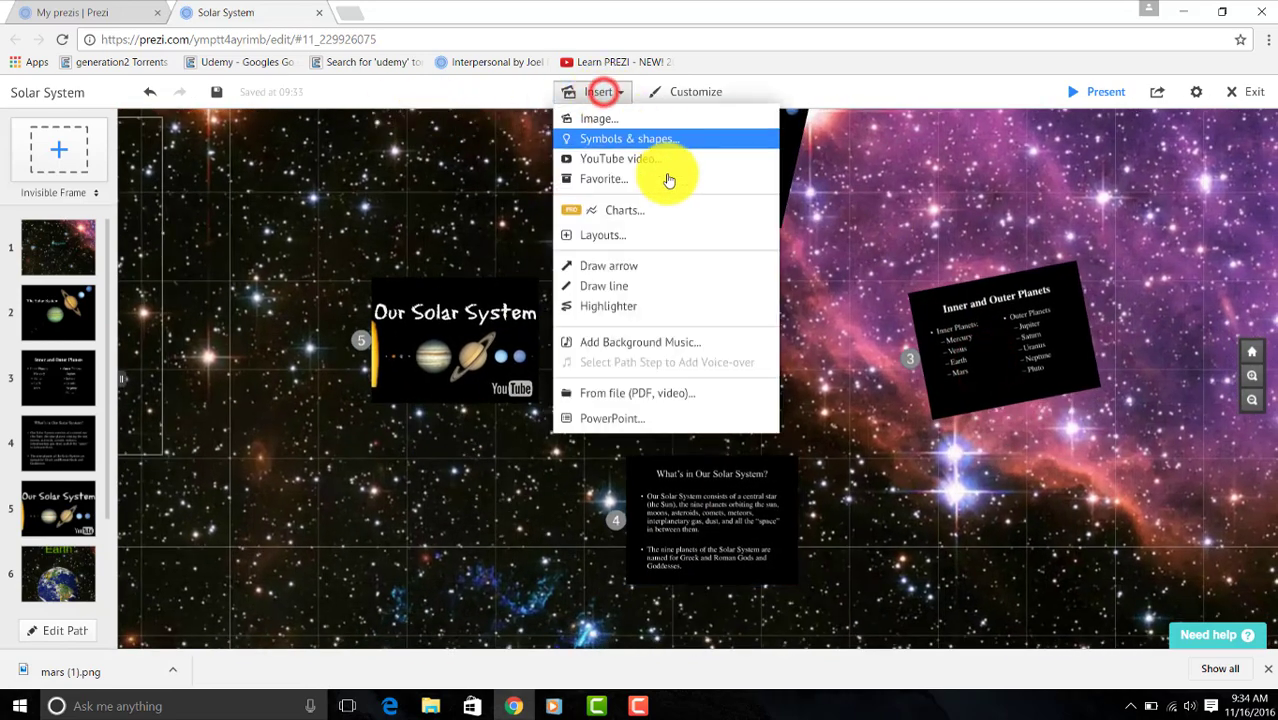
pyautogui.click(637, 262)
pyautogui.moveTo(629, 276)
pyautogui.mouseDown()
pyautogui.moveTo(639, 318)
pyautogui.moveTo(568, 386)
pyautogui.mouseUp()
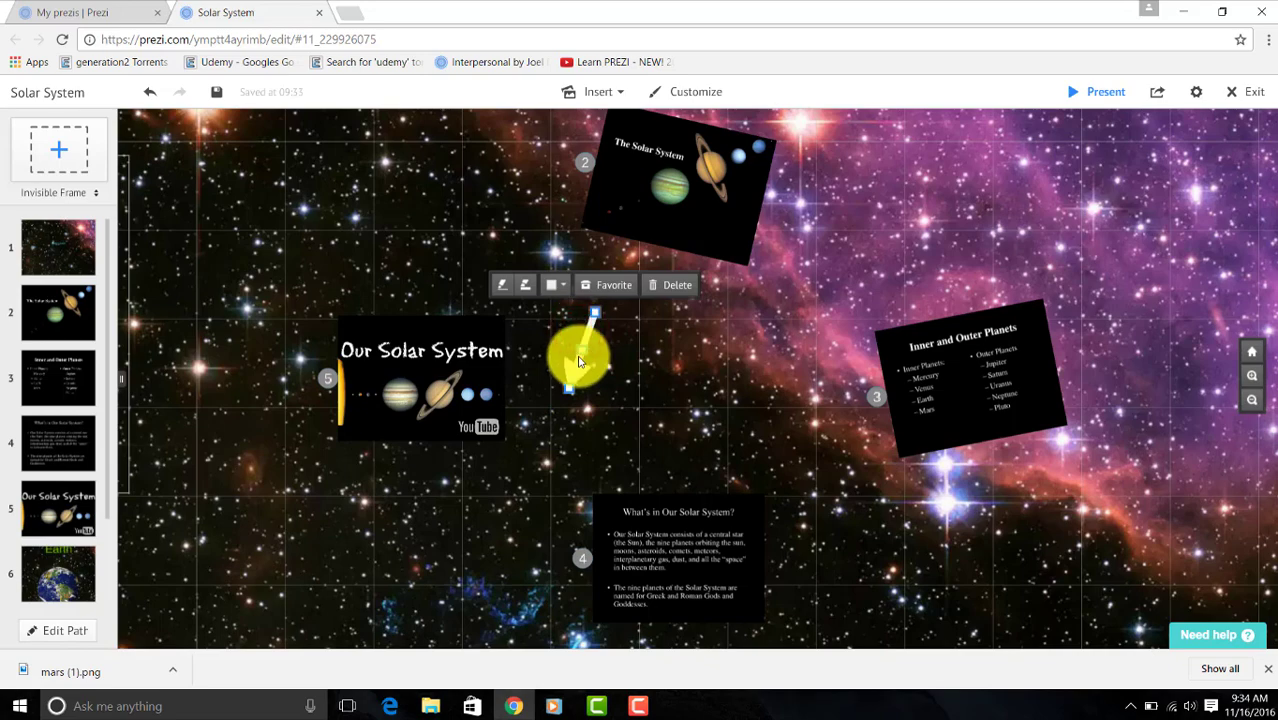
# - Reposition and lengthen the arrow so it runs from The Solar System slide to the Our Solar System video, and bend it outward
pyautogui.moveTo(579, 361); pyautogui.dragTo(492, 236)
pyautogui.moveTo(545, 313); pyautogui.dragTo(674, 478)
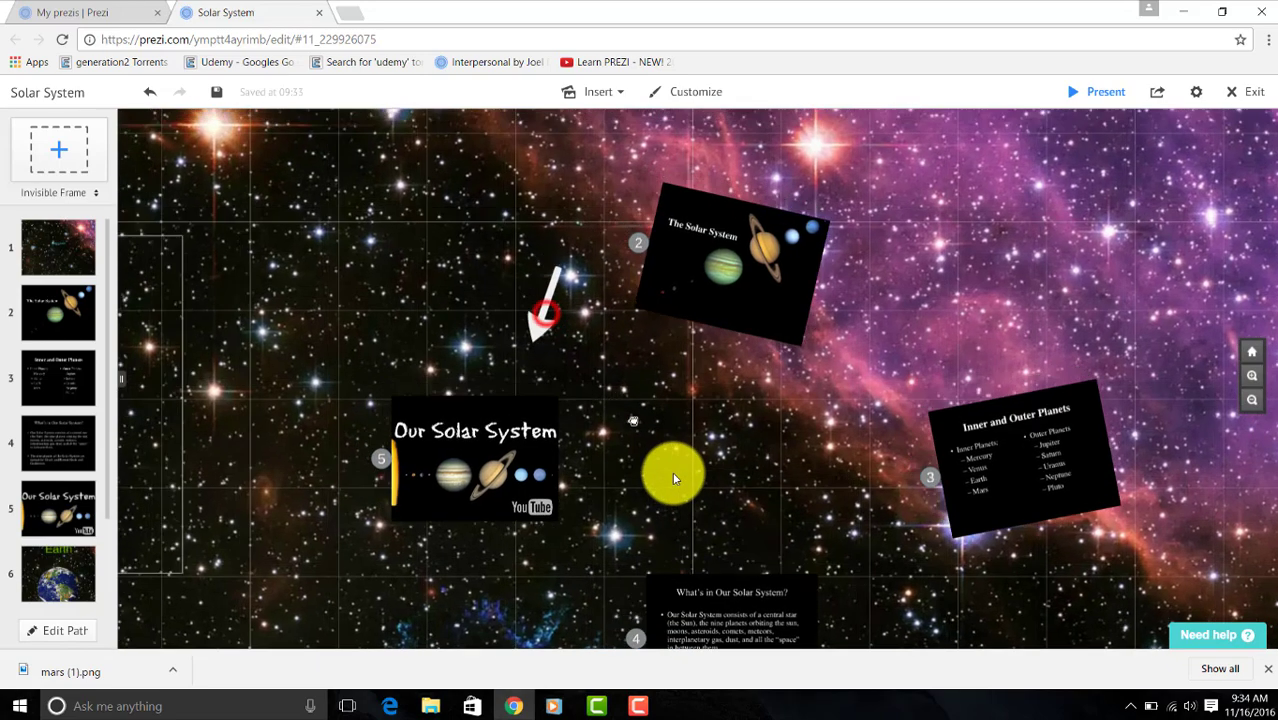
pyautogui.moveTo(601, 427); pyautogui.dragTo(606, 426)
pyautogui.moveTo(607, 425); pyautogui.dragTo(574, 446)
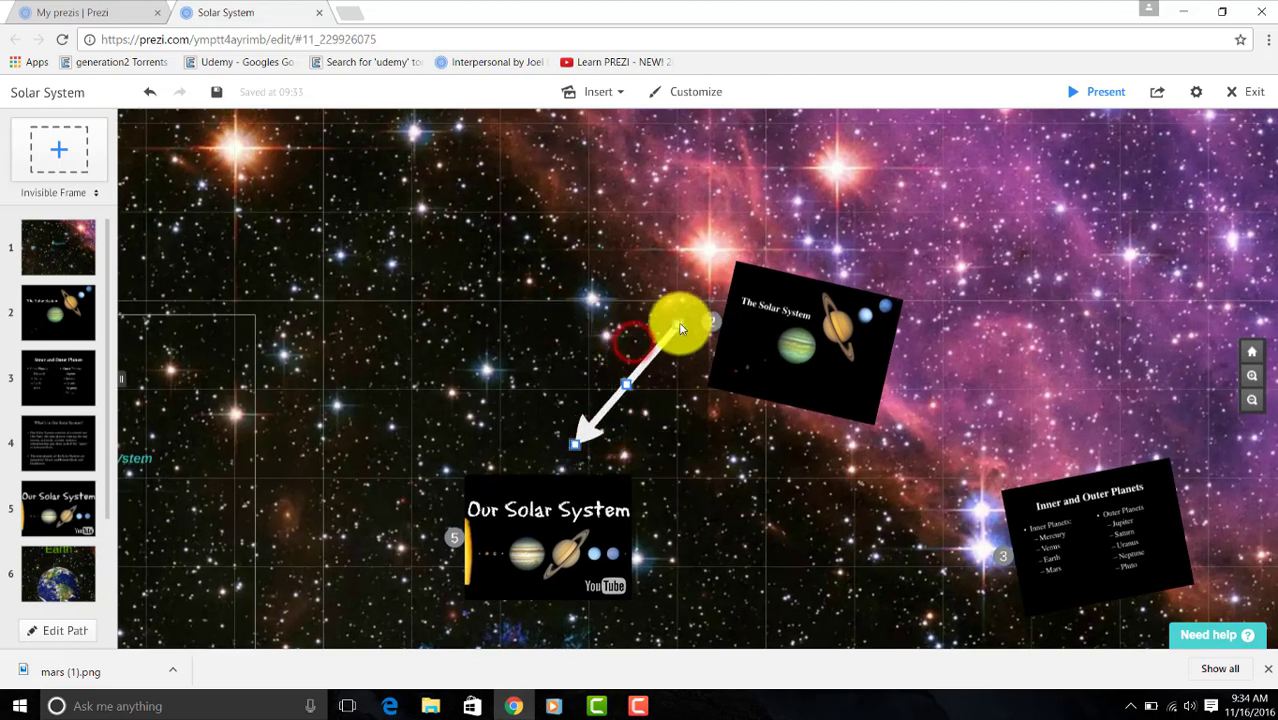
pyautogui.moveTo(628, 382); pyautogui.dragTo(603, 364)
# - Draw an arrow from The Solar System slide down to the Inner and Outer Planets slide
pyautogui.moveTo(758, 545); pyautogui.dragTo(628, 388)
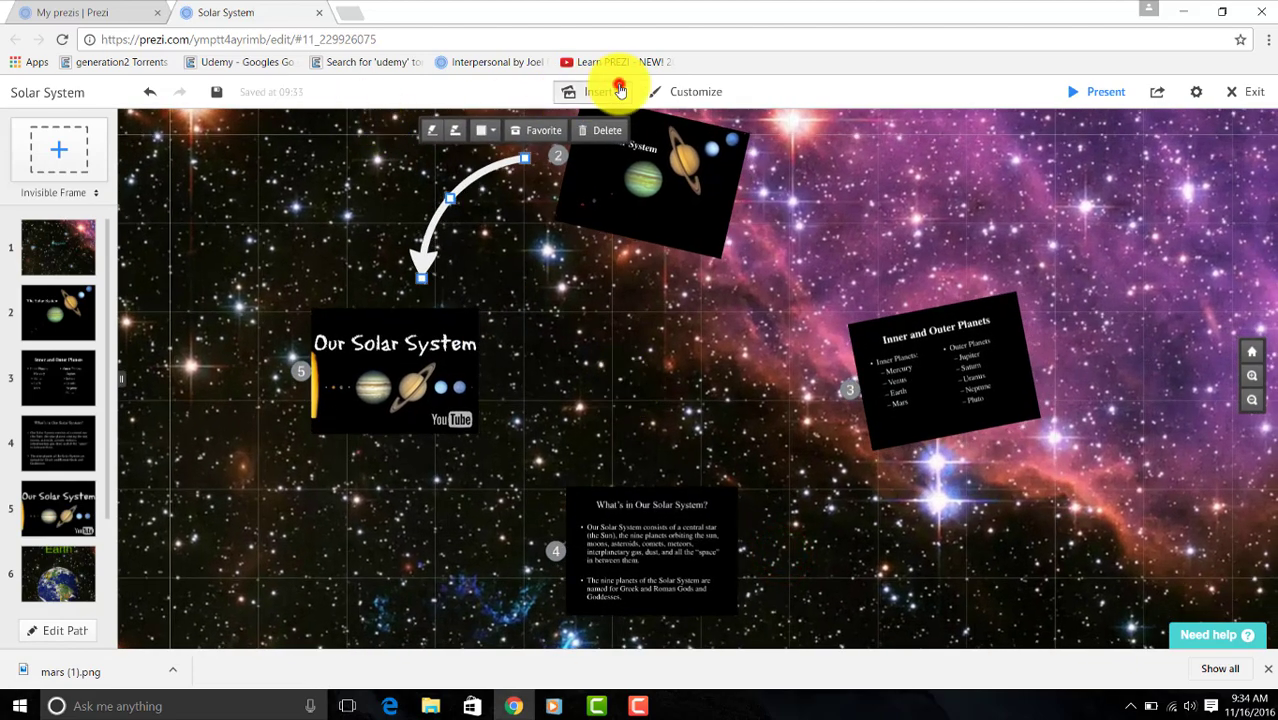
pyautogui.click(619, 90)
pyautogui.click(606, 262)
pyautogui.moveTo(785, 210); pyautogui.dragTo(915, 270)
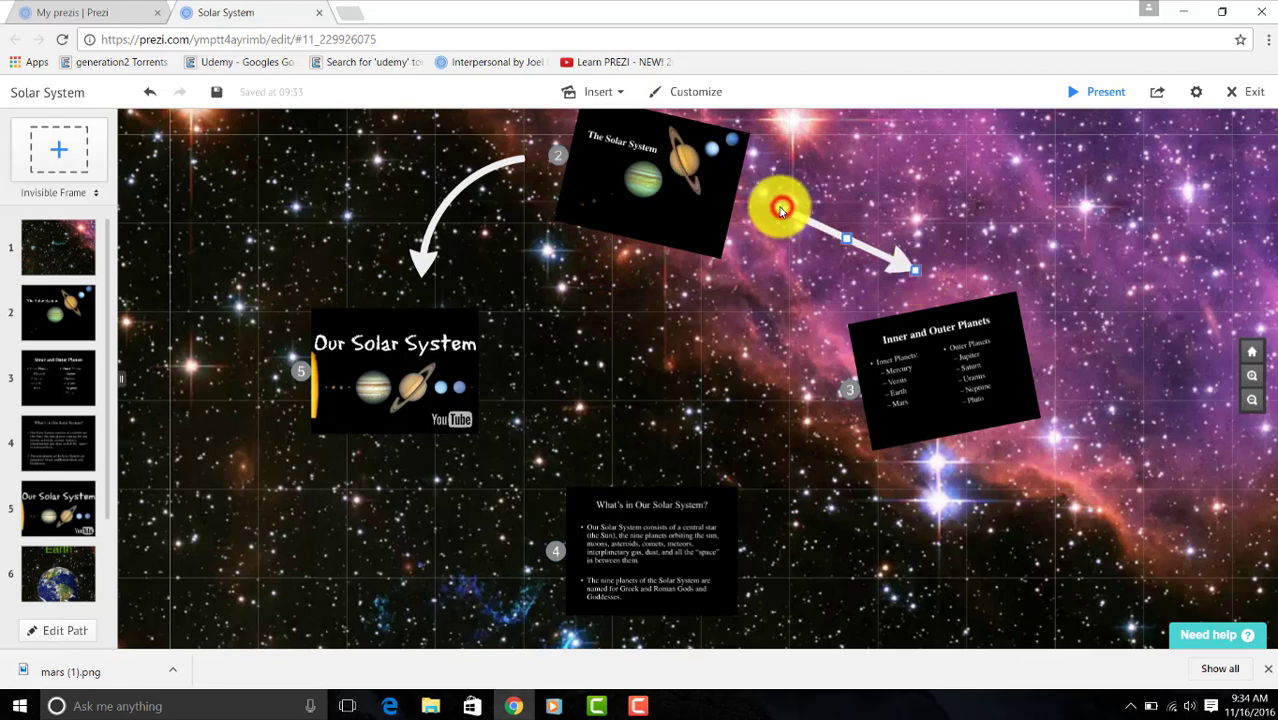
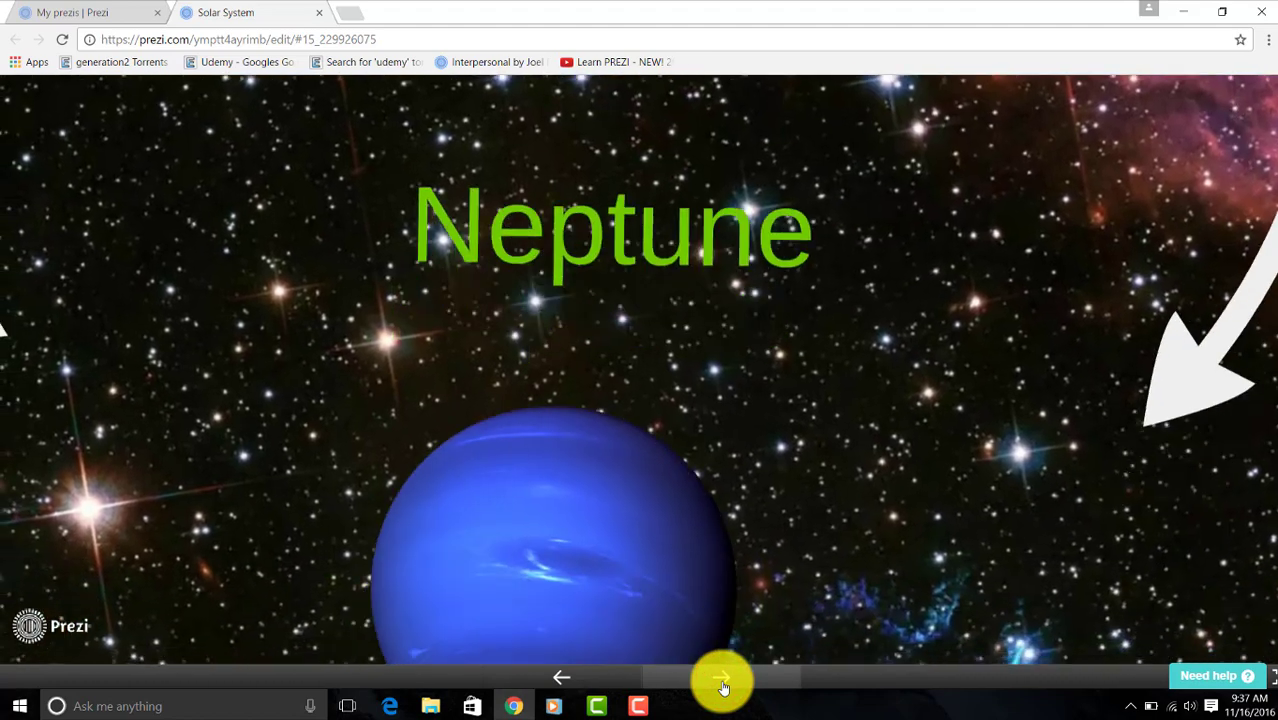
# - Advance the presentation at the Neptune frame and return to editing
pyautogui.click(742, 679)
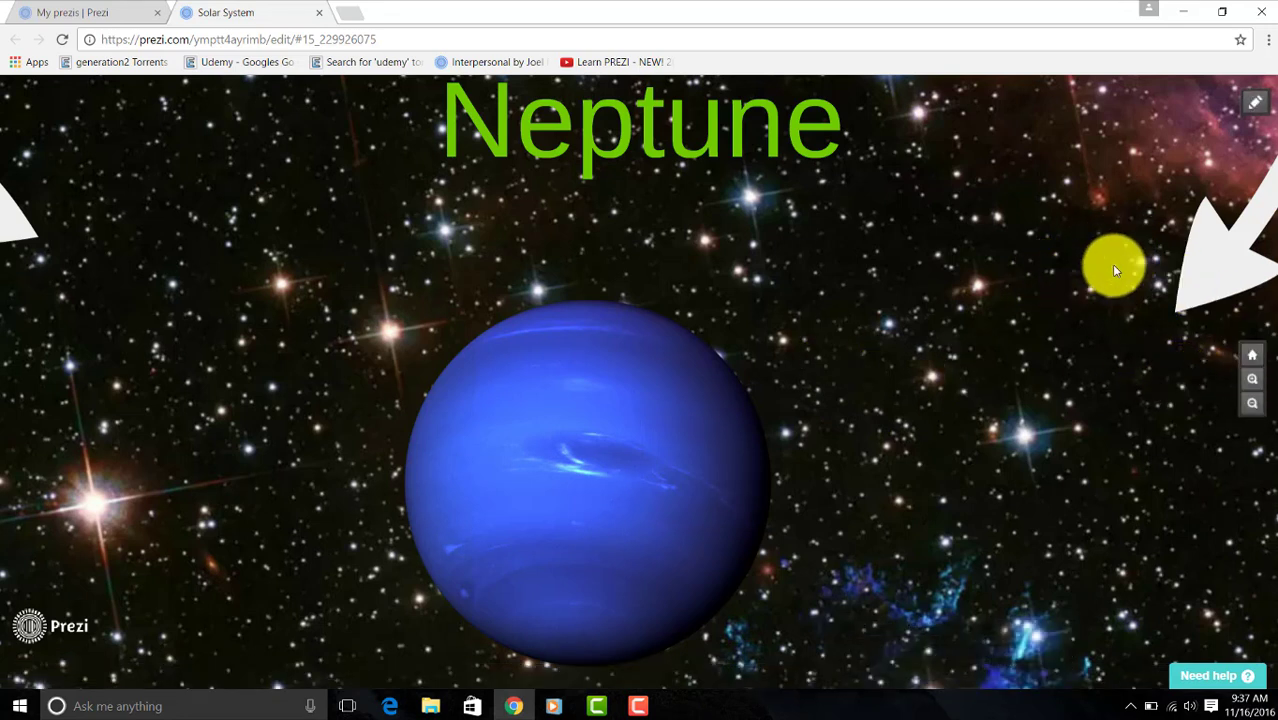
pyautogui.click(1247, 103)
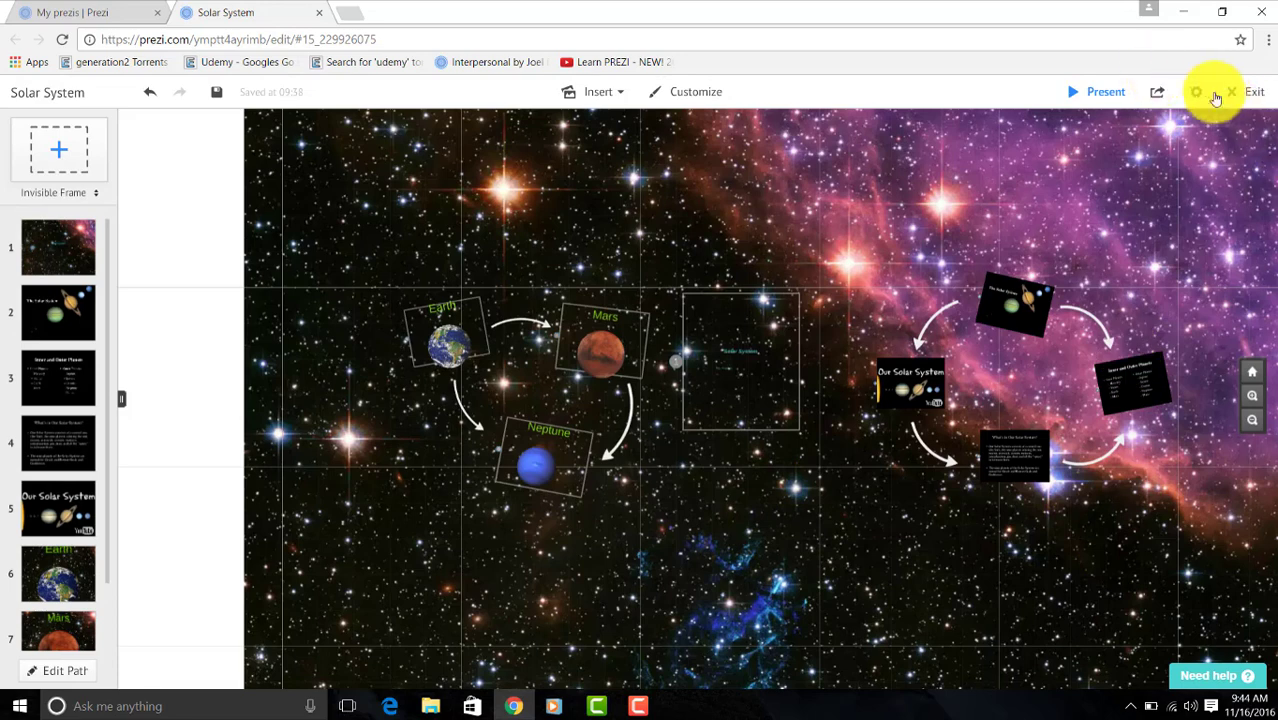
pyautogui.click(1251, 100)
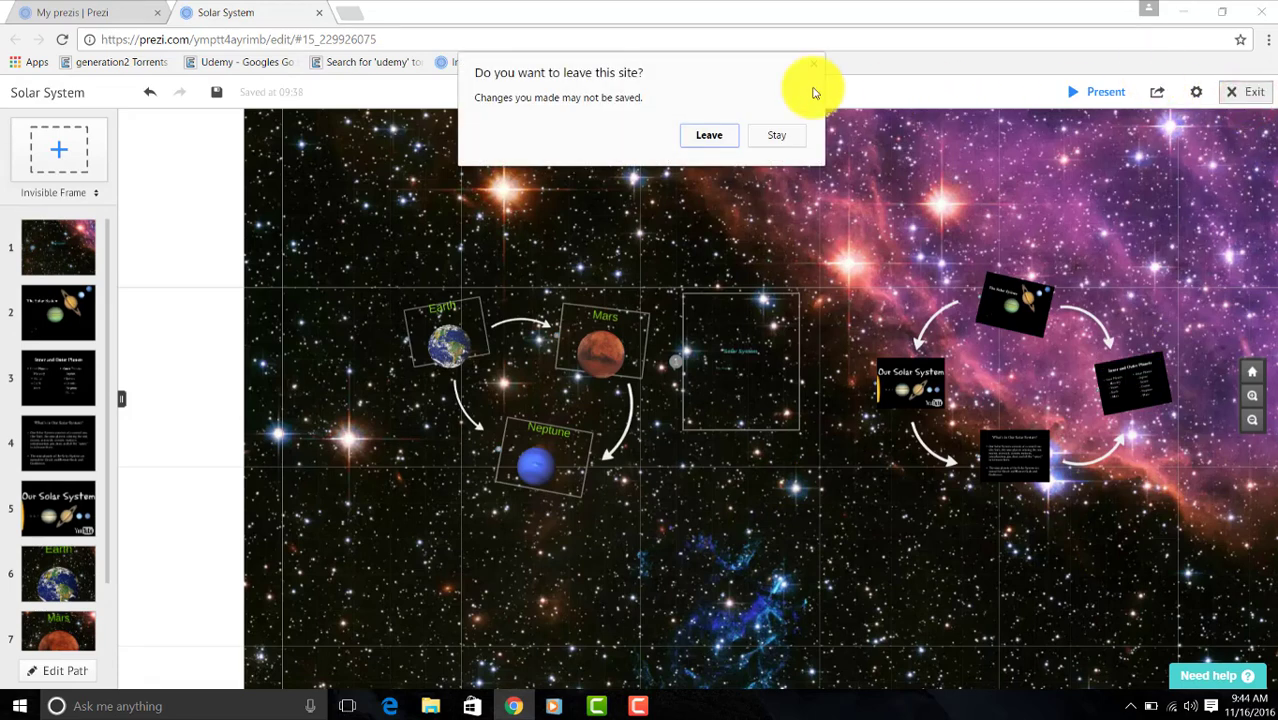
pyautogui.click(779, 140)
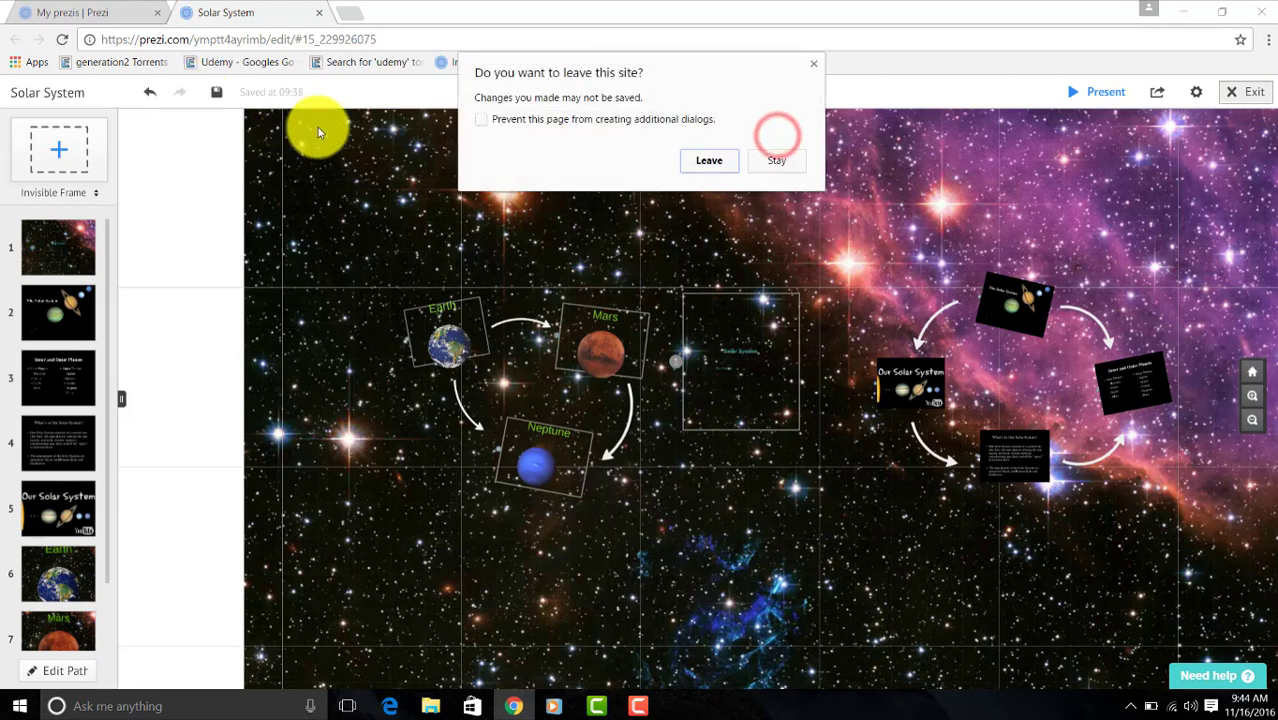
pyautogui.click(770, 162)
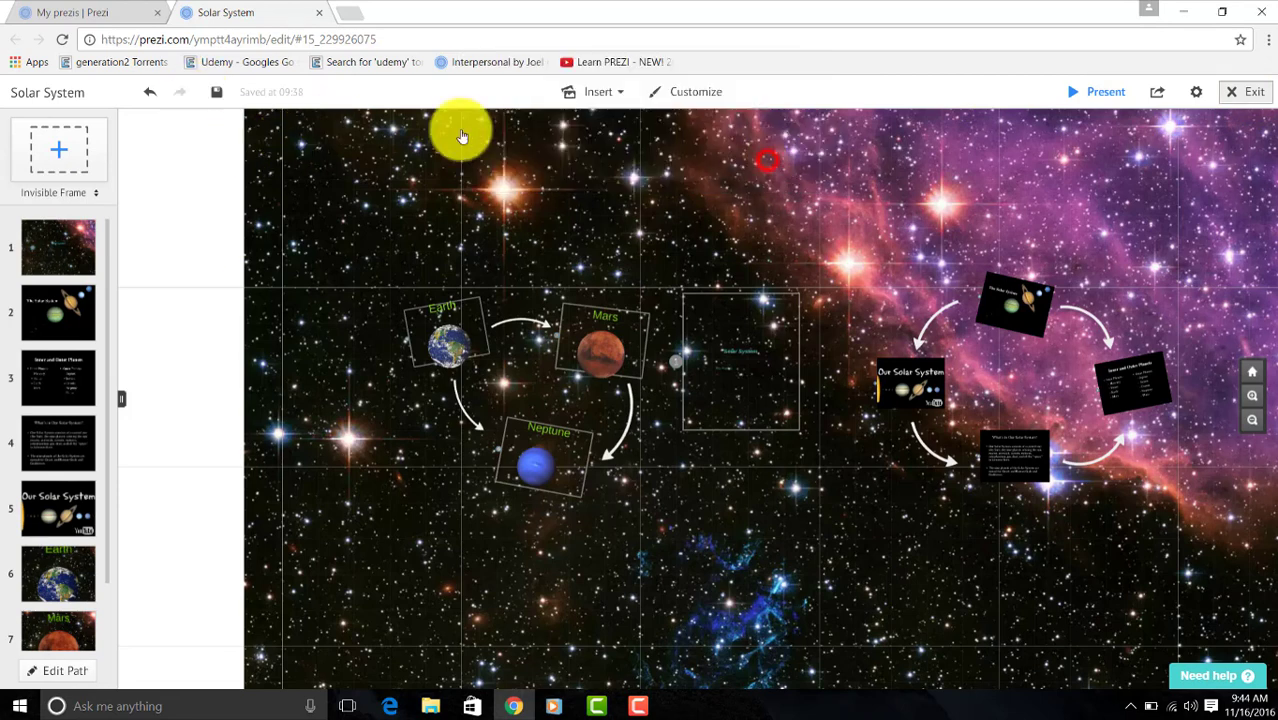
# - Save the Solar System prezi and exit the editor, confirming to leave the site
pyautogui.click(217, 97)
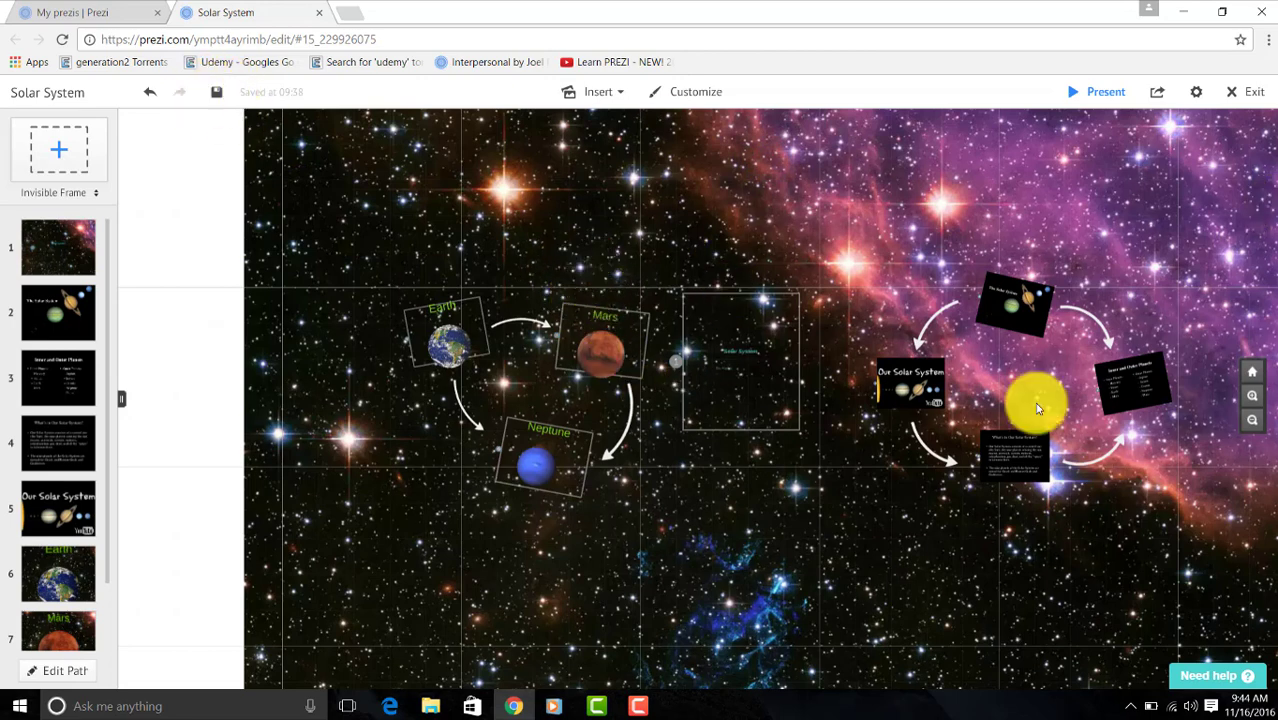
pyautogui.click(1240, 93)
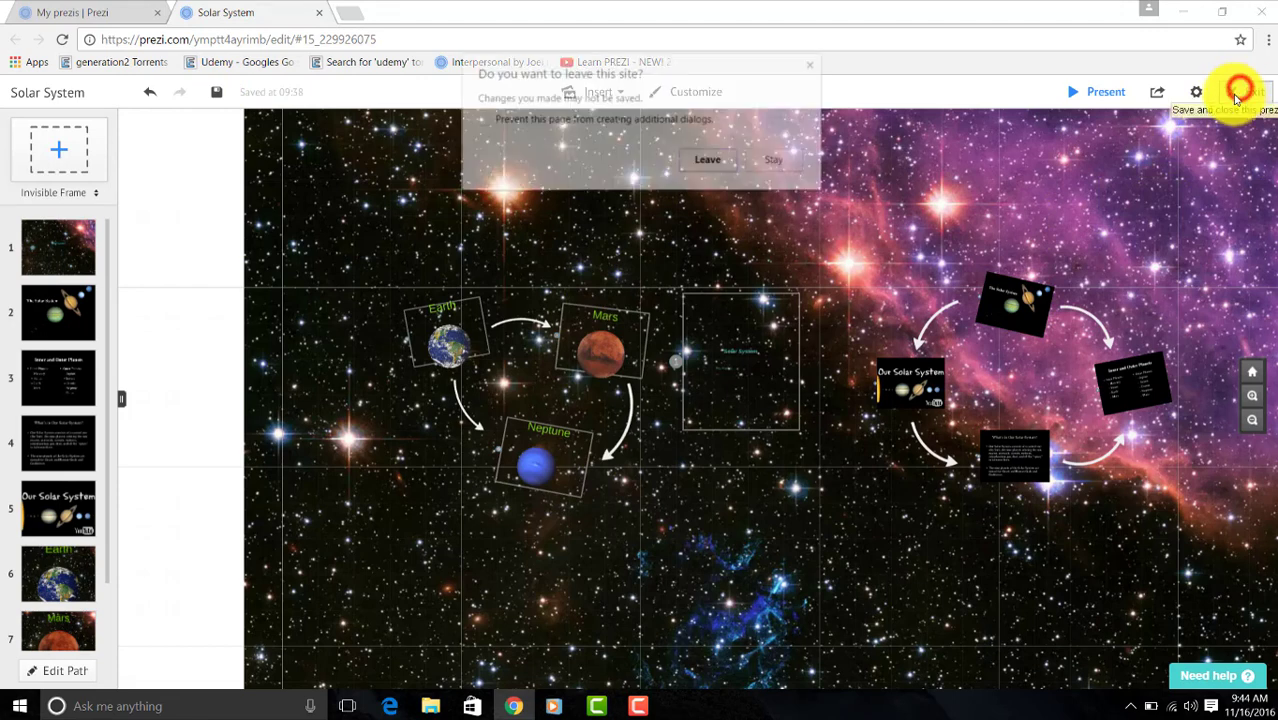
pyautogui.click(712, 162)
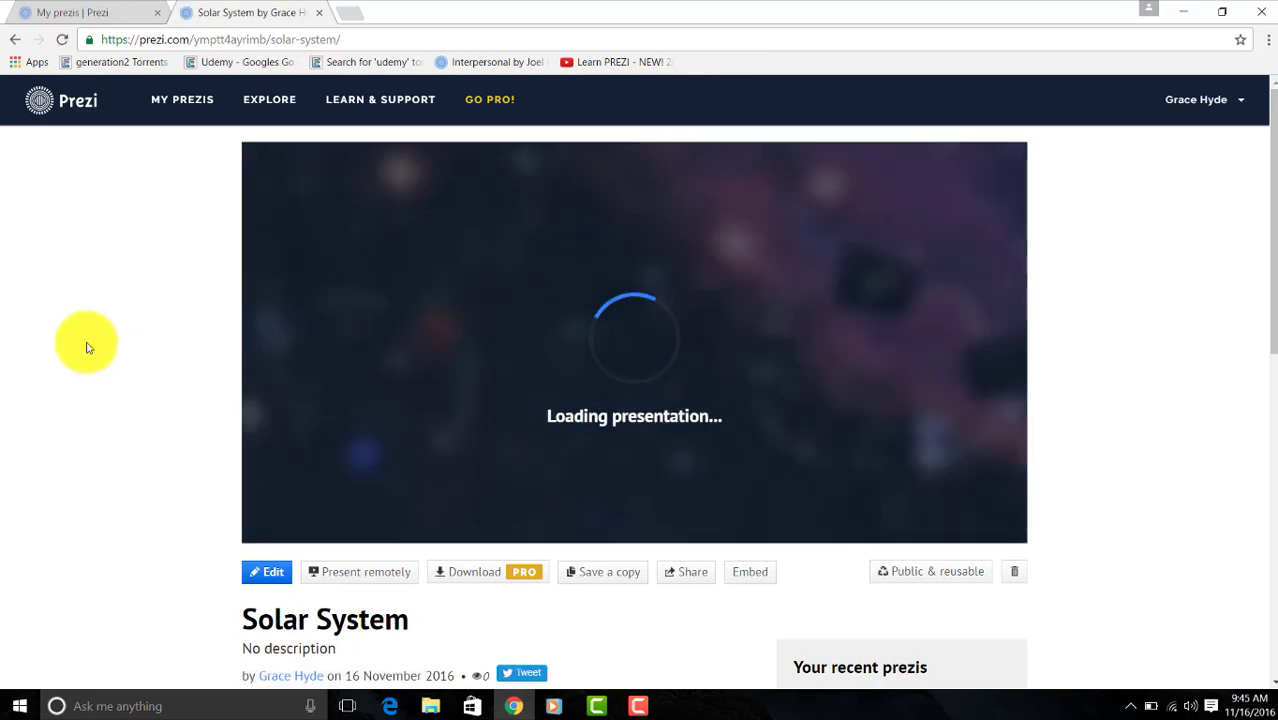
# - Open the Solar System title for editing on the prezi's overview page
pyautogui.scroll(-1, 94, 355)
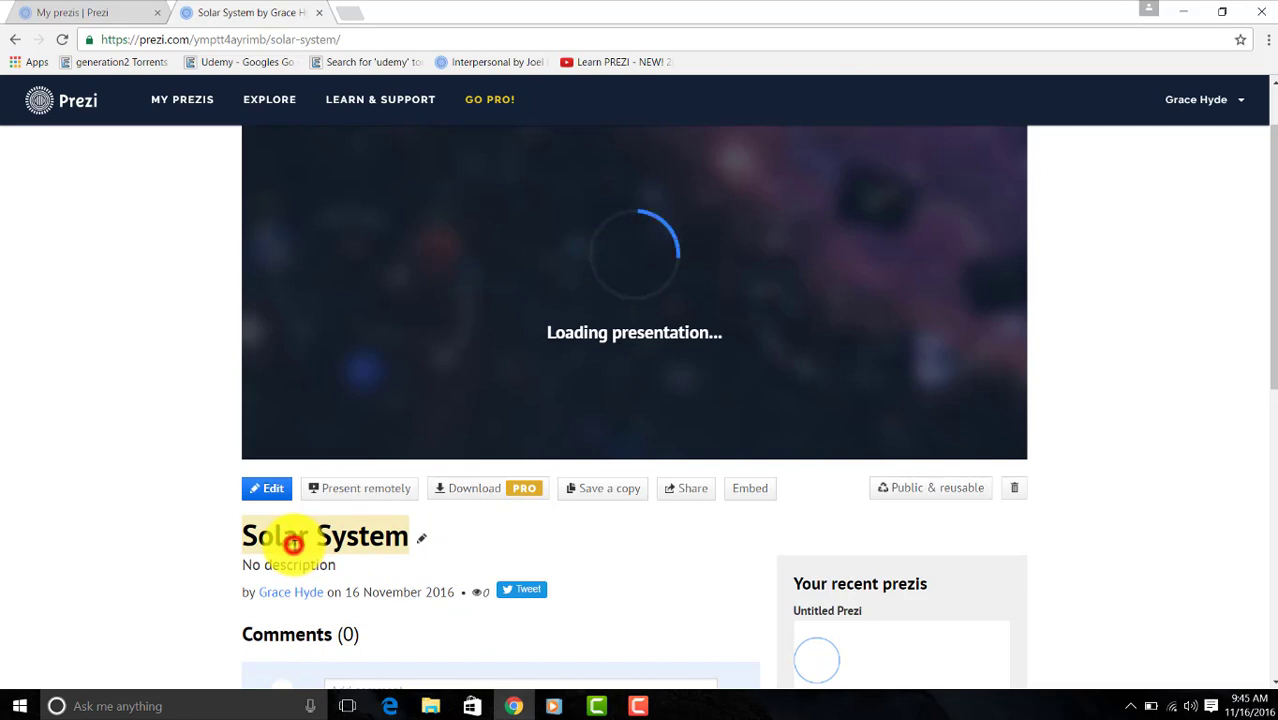
pyautogui.click(293, 543)
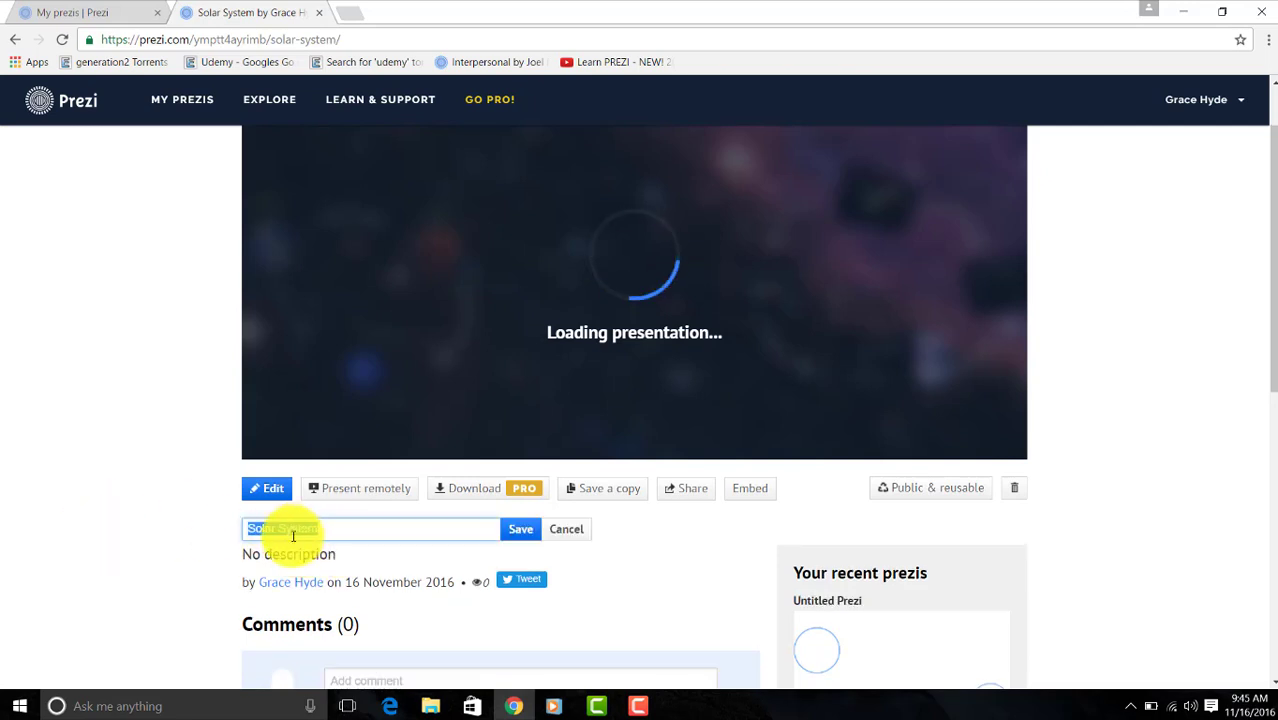
pyautogui.click(324, 528)
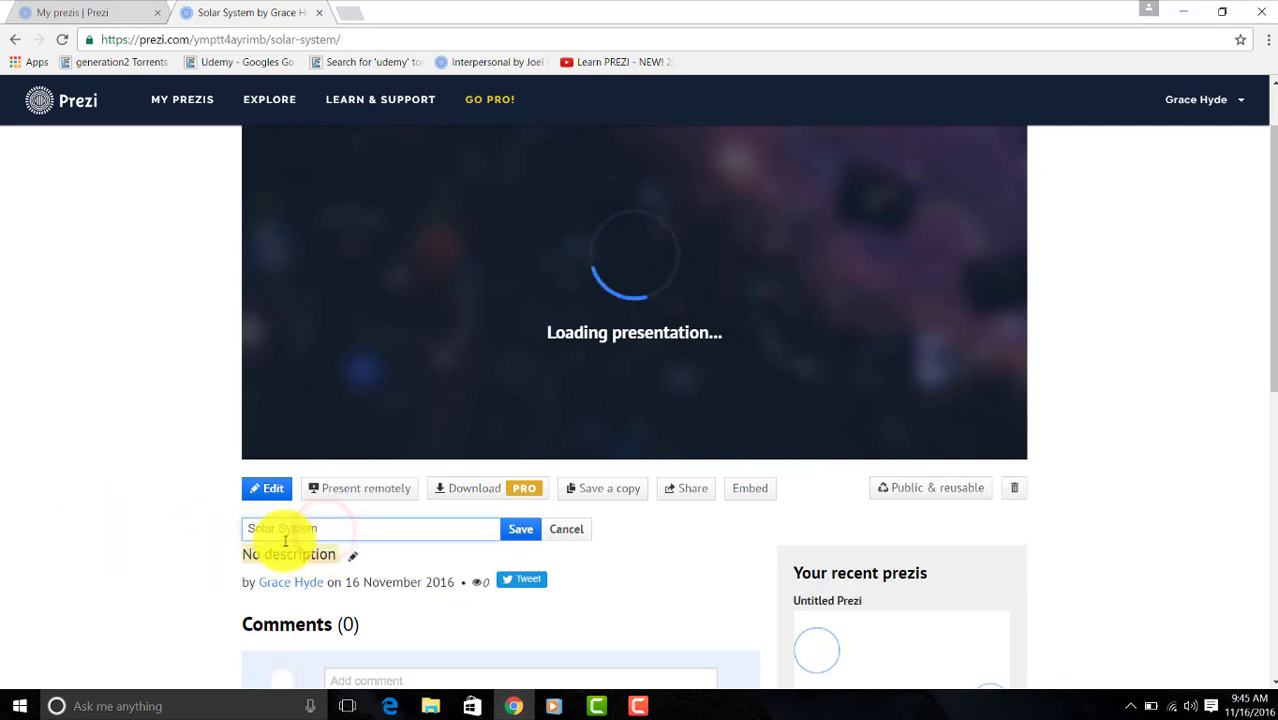
pyautogui.click(142, 526)
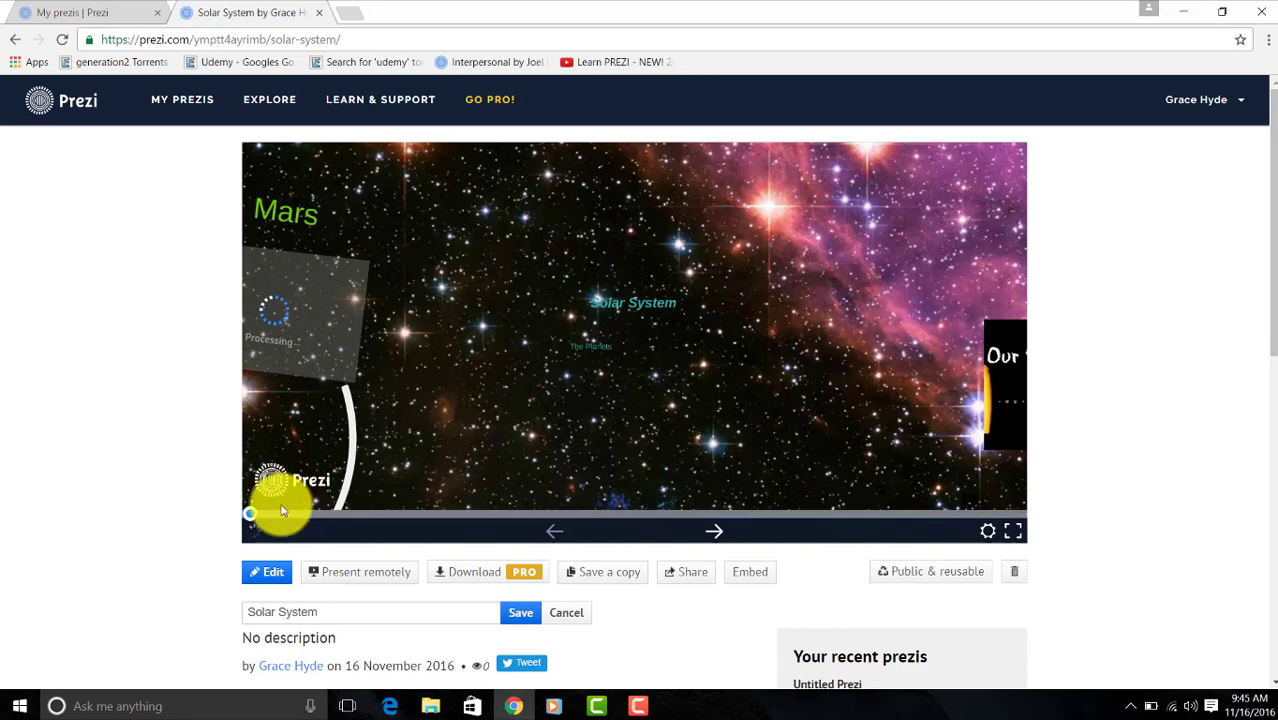
# - View the prezi's sharing options, including adding people by email as Editor, and close them without adding anyone
pyautogui.scroll(-1, 100, 475)
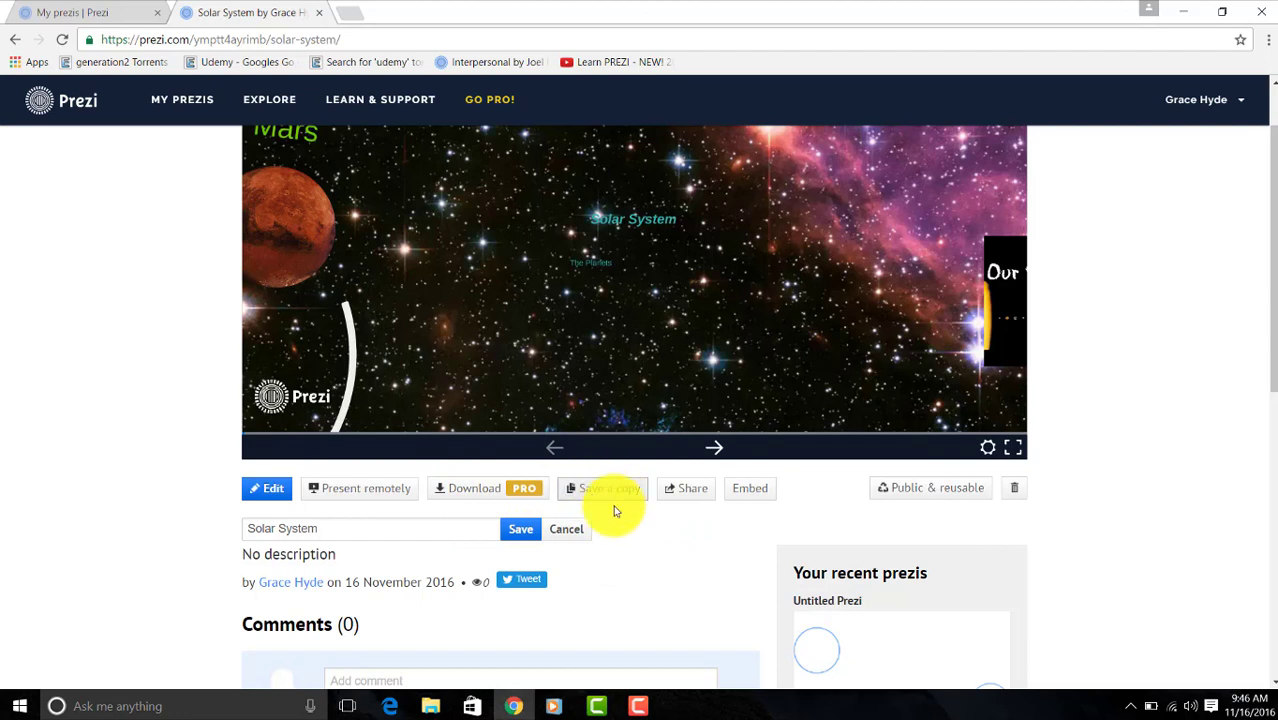
pyautogui.click(680, 497)
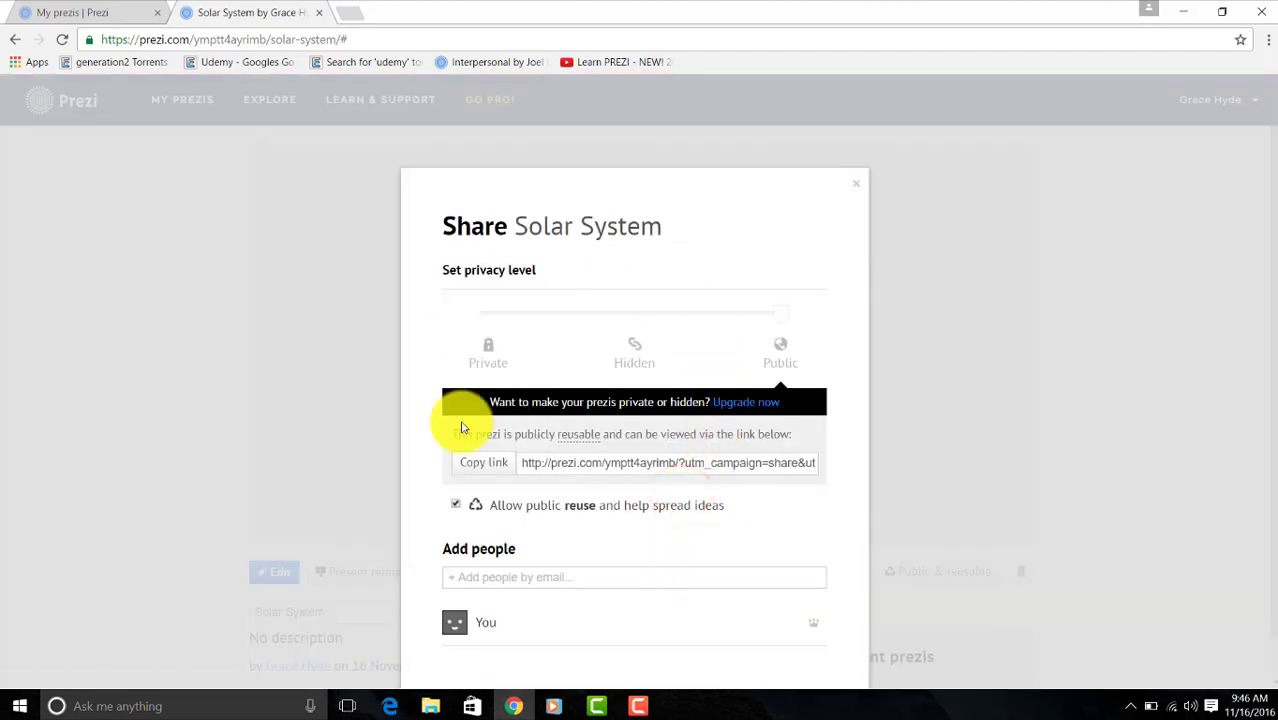
pyautogui.scroll(-1, 573, 551)
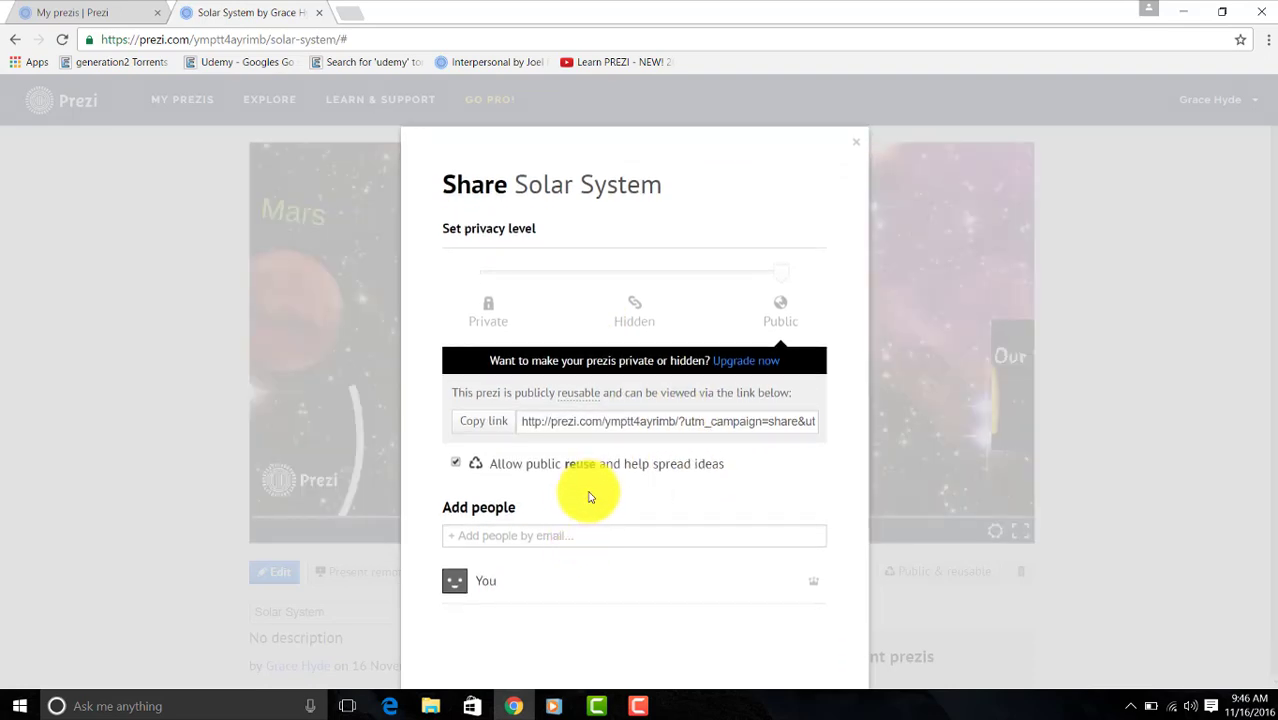
pyautogui.click(528, 531)
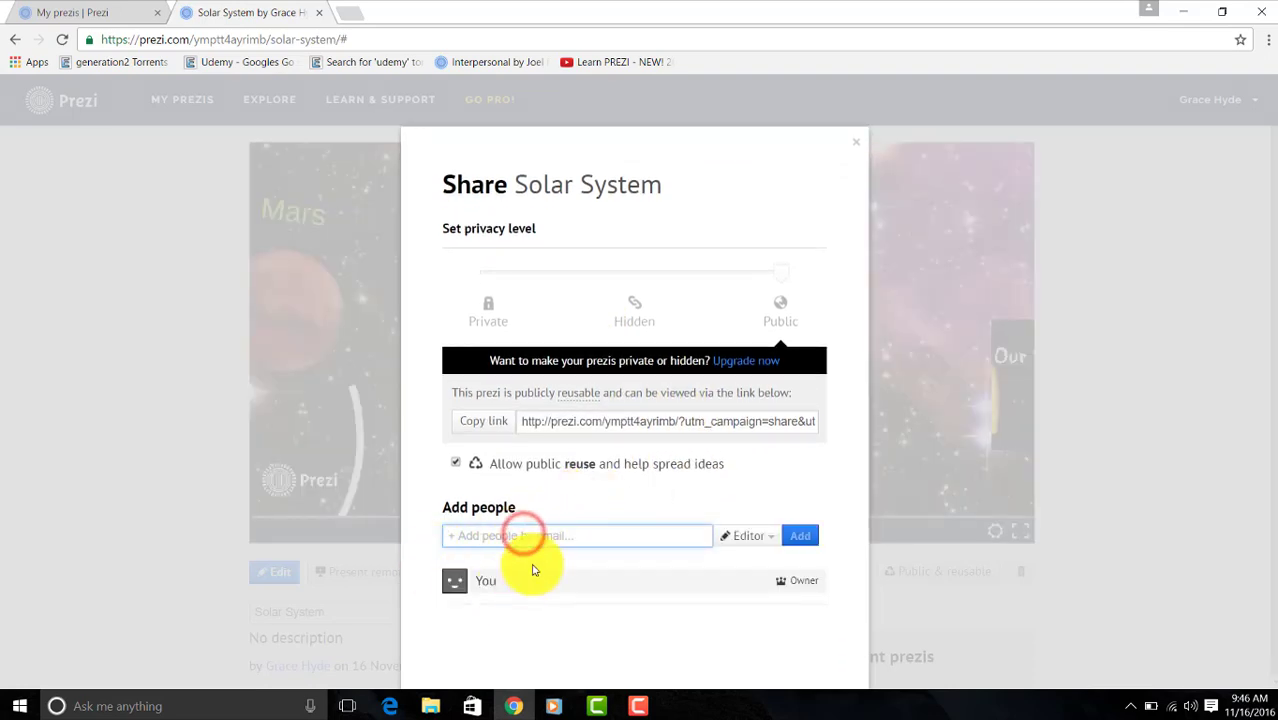
pyautogui.click(857, 147)
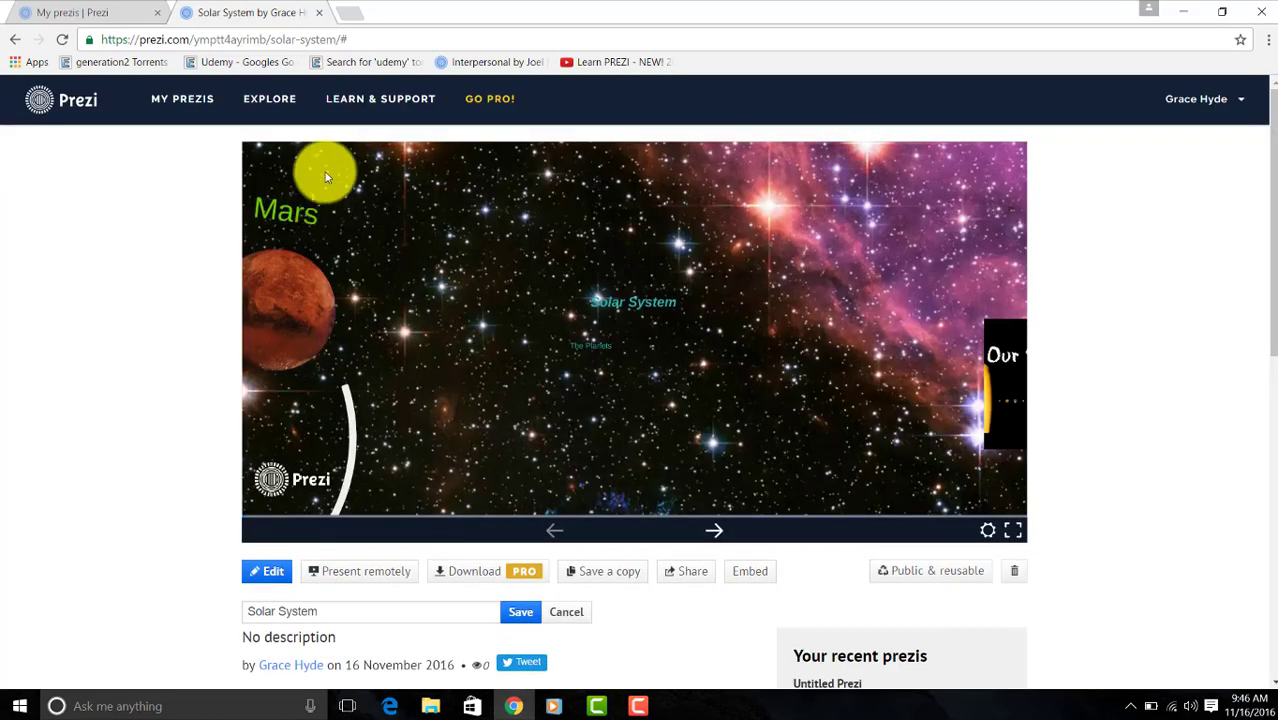
# - Return to the list of all prezis and reopen the newest Solar System prezi for editing
pyautogui.click(201, 127)
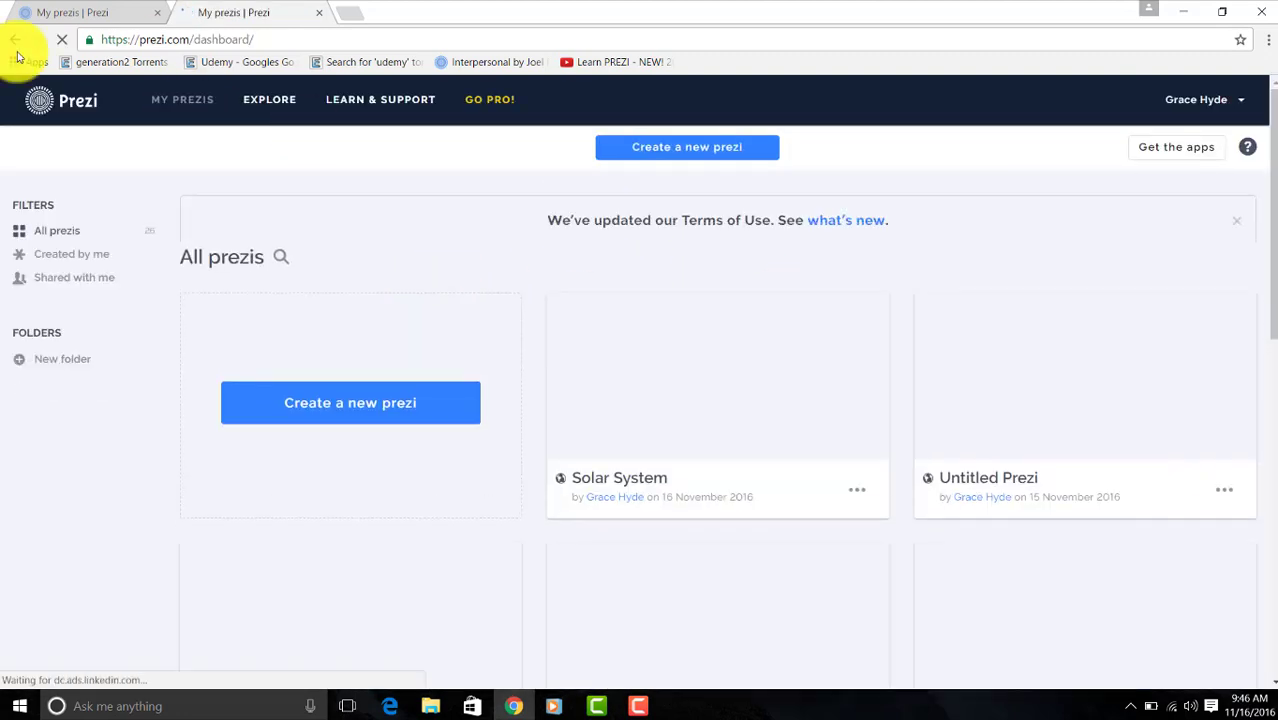
pyautogui.moveTo(765, 379)
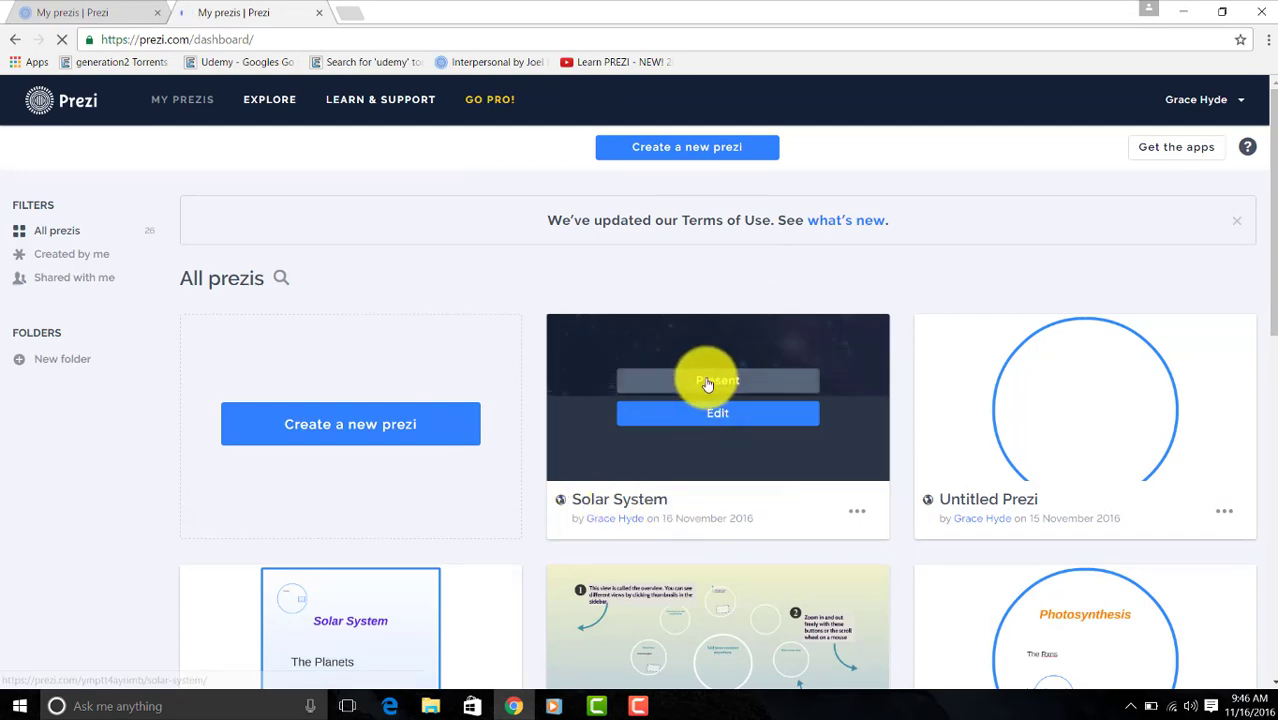
pyautogui.scroll(-1, 993, 560)
pyautogui.scroll(-4, 993, 560)
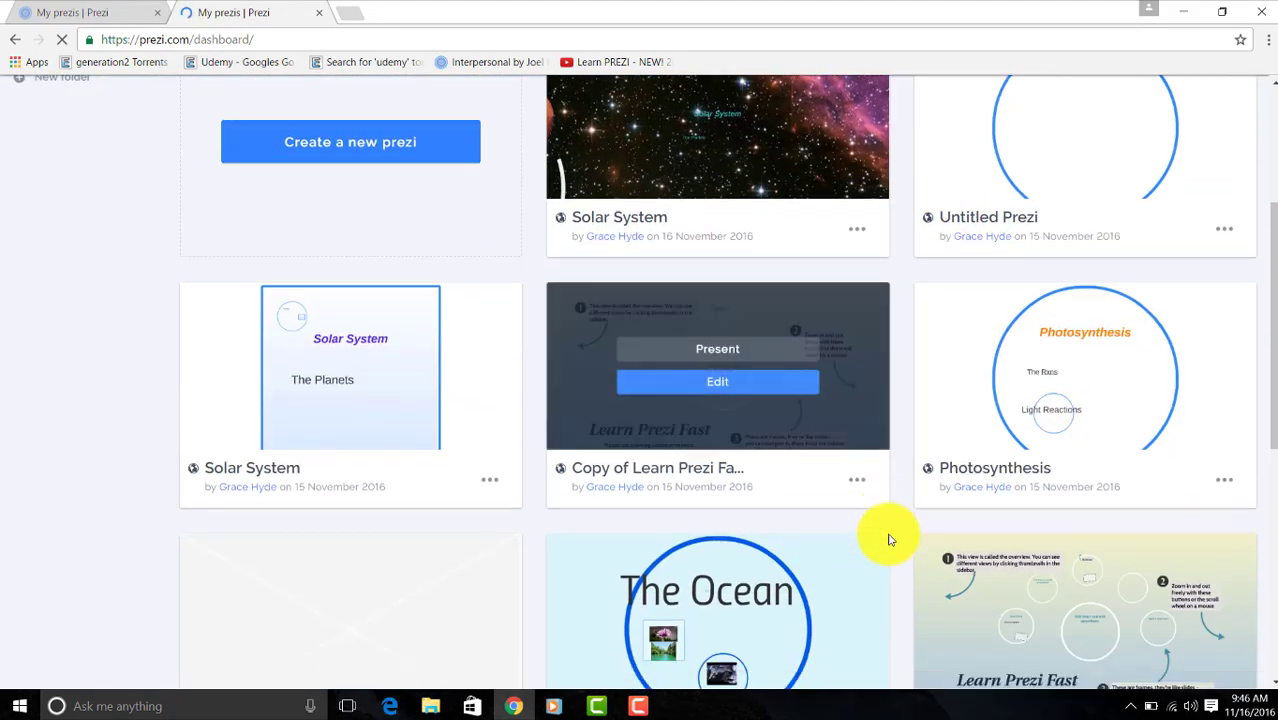
pyautogui.scroll(5, 725, 531)
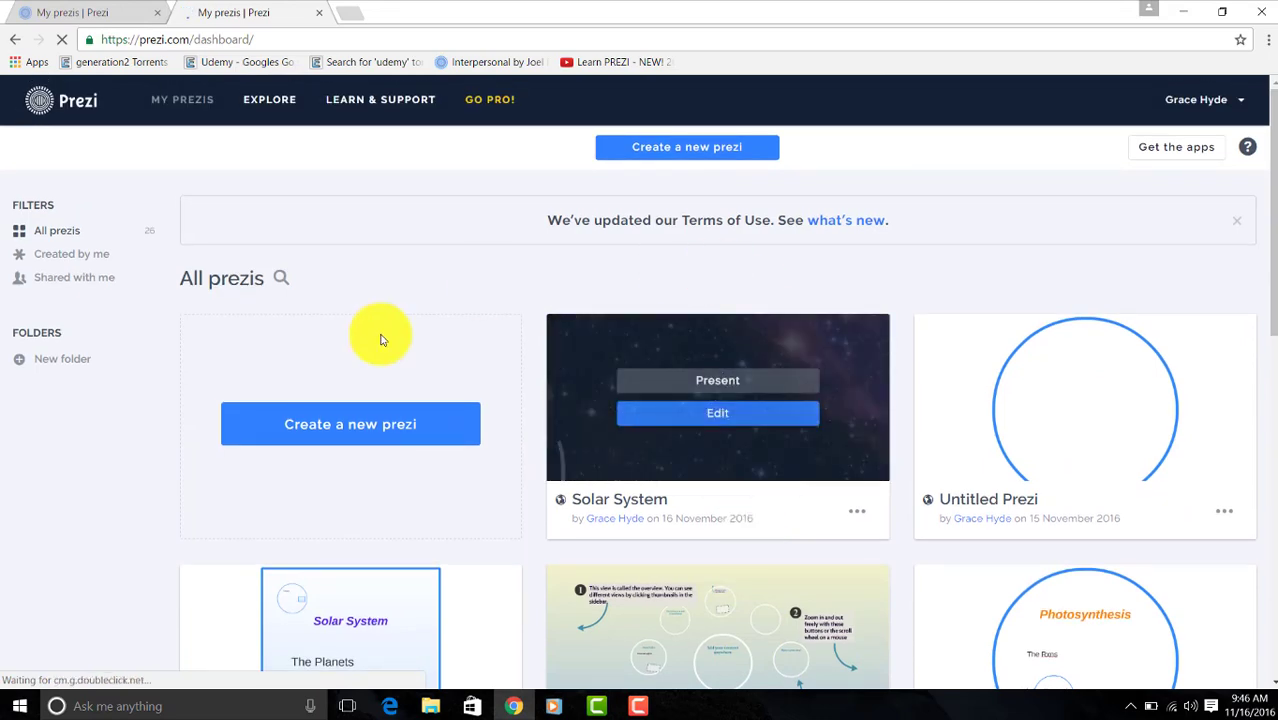
pyautogui.click(725, 418)
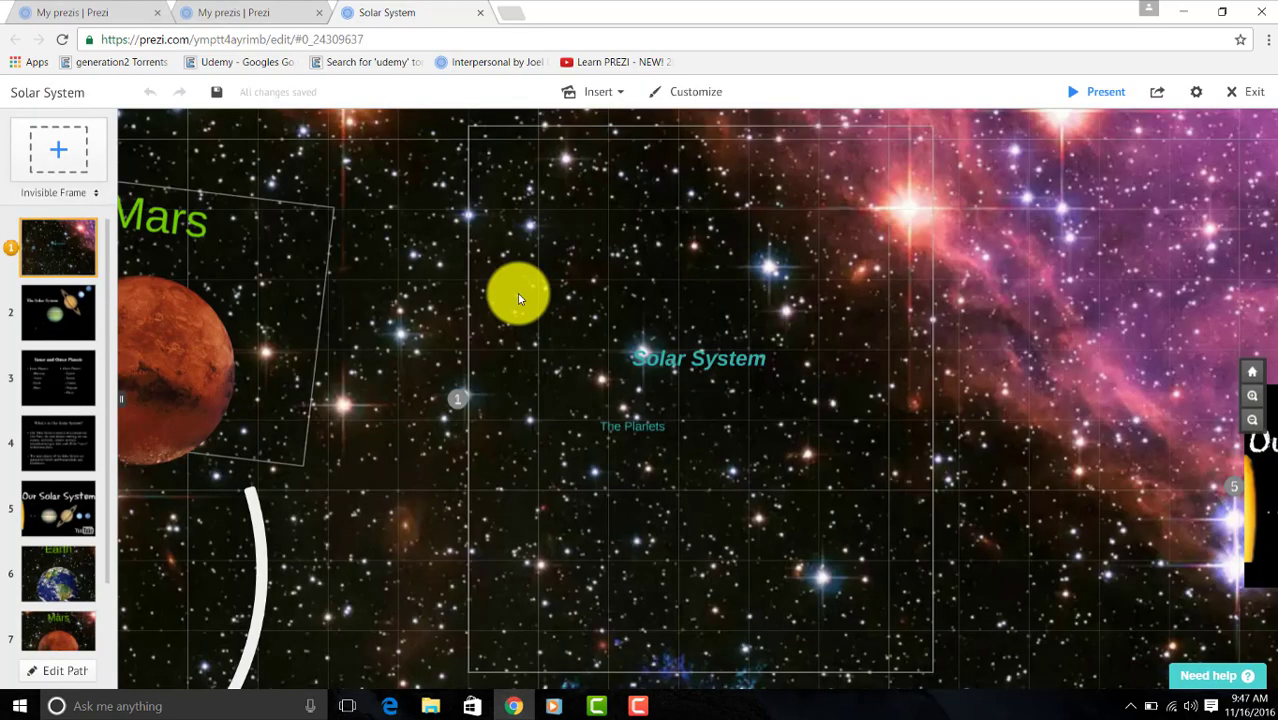
pyautogui.click(1252, 420)
pyautogui.click(1252, 420)
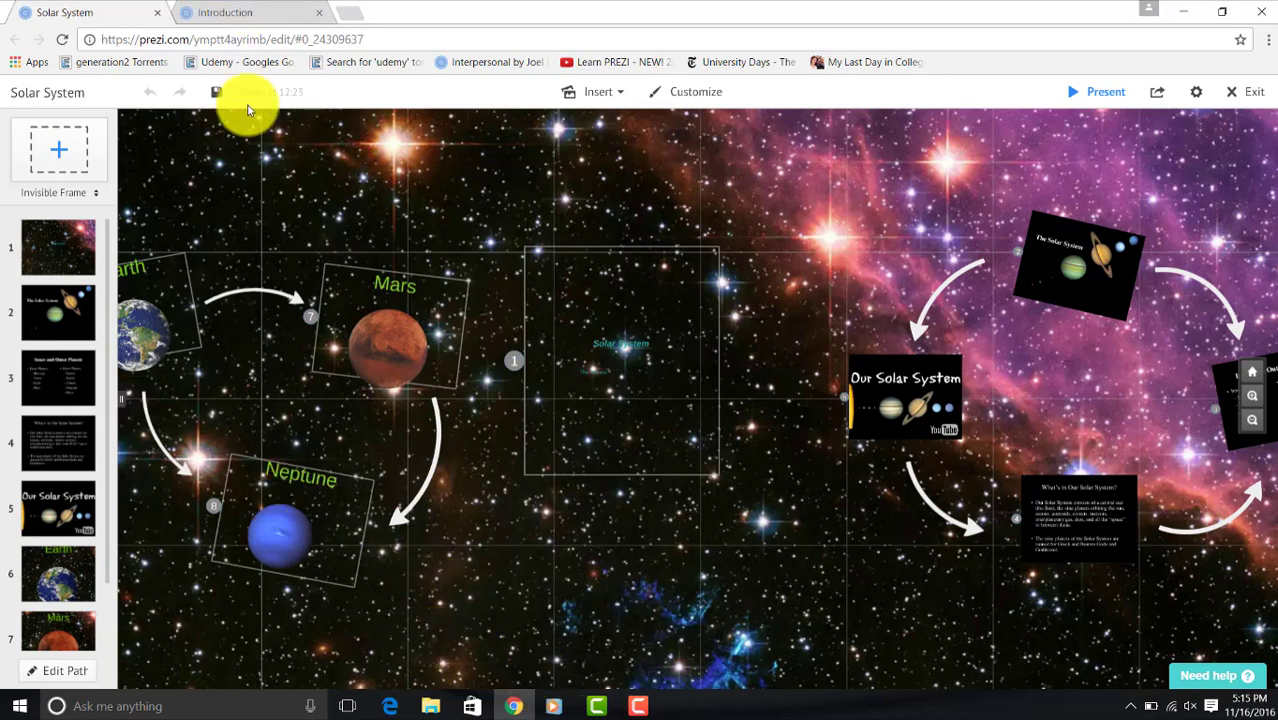
# - Present the Cats and Dogs prezi in the Introduction tab through its last frame about cats, and return to the Solar System prezi
pyautogui.click(247, 12)
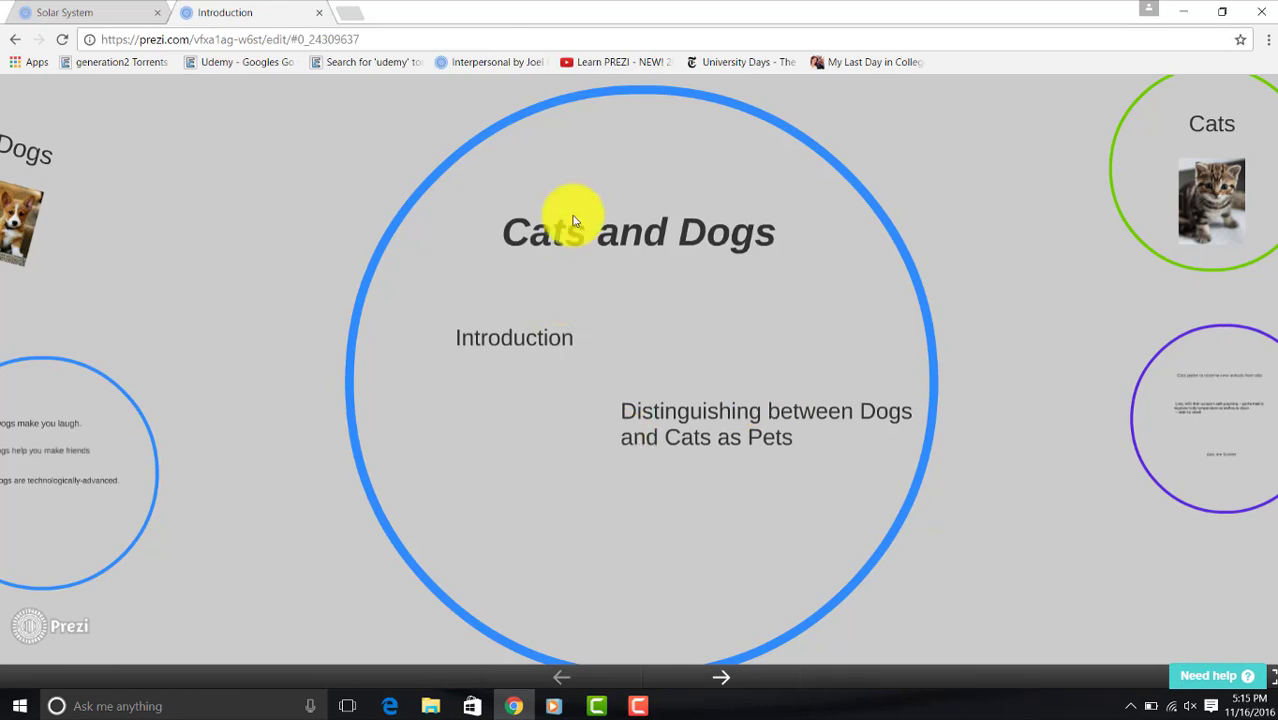
pyautogui.click(712, 680)
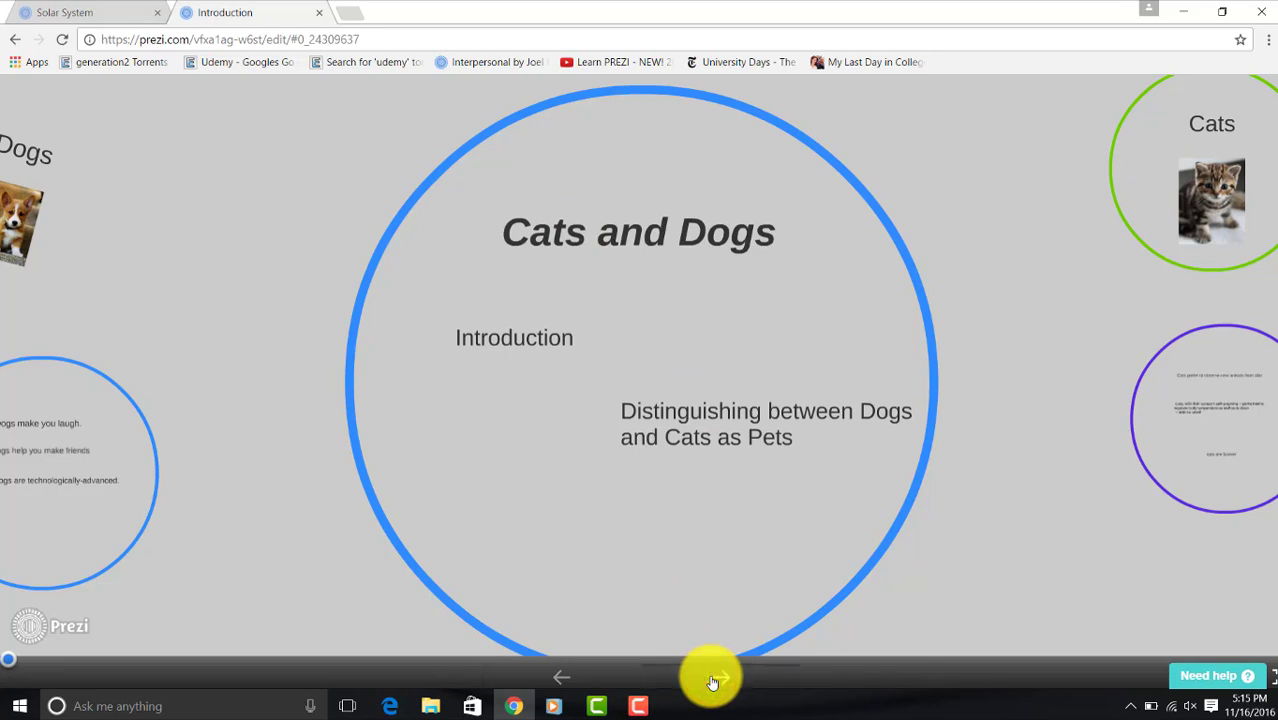
pyautogui.click(714, 680)
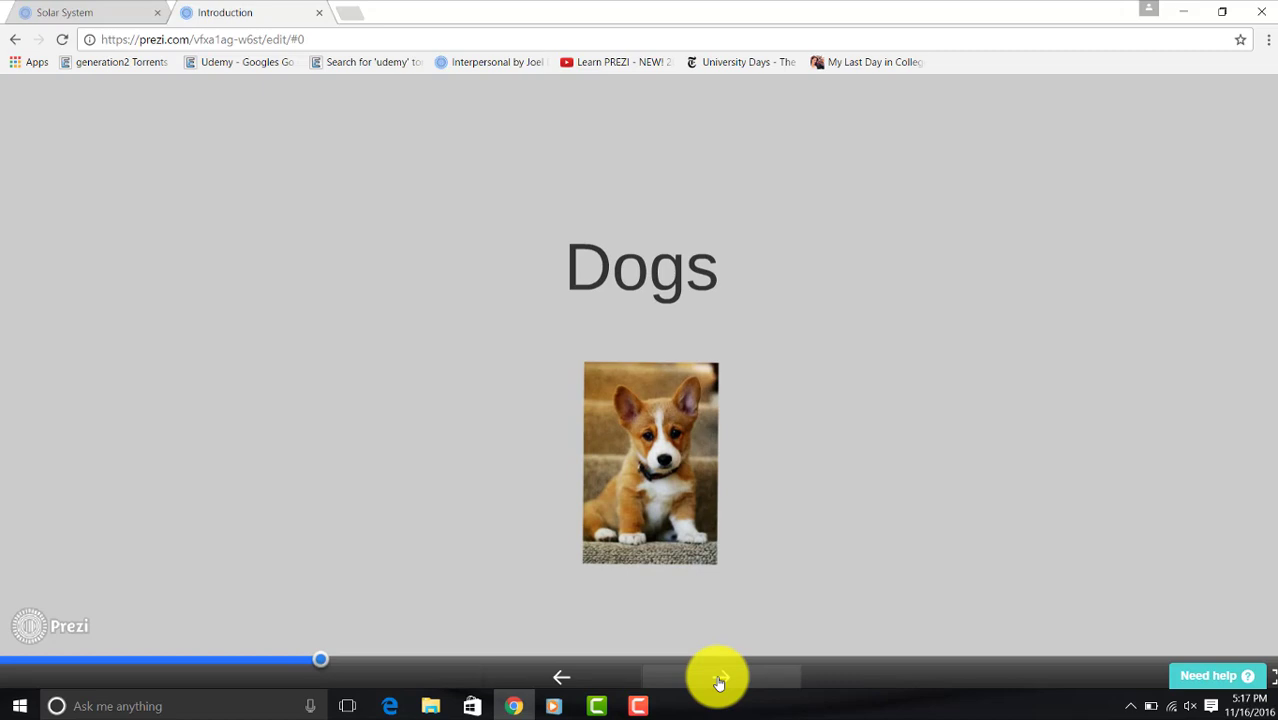
pyautogui.click(719, 681)
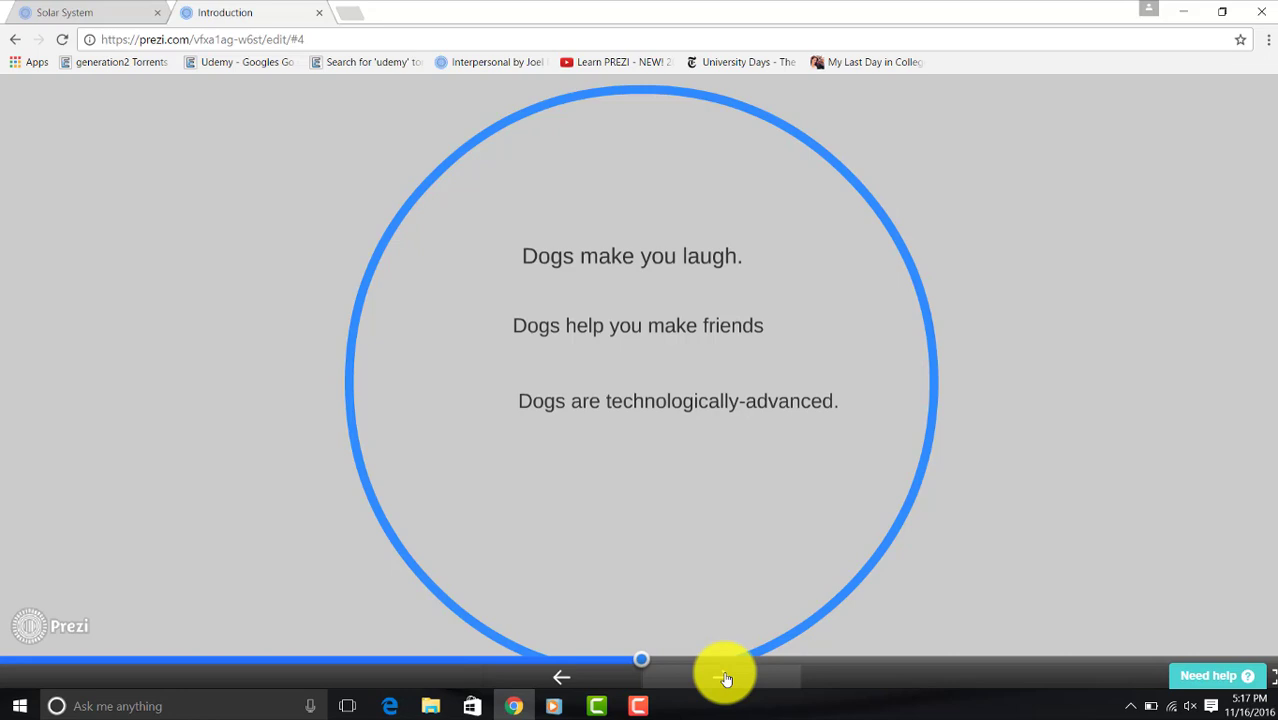
pyautogui.click(726, 678)
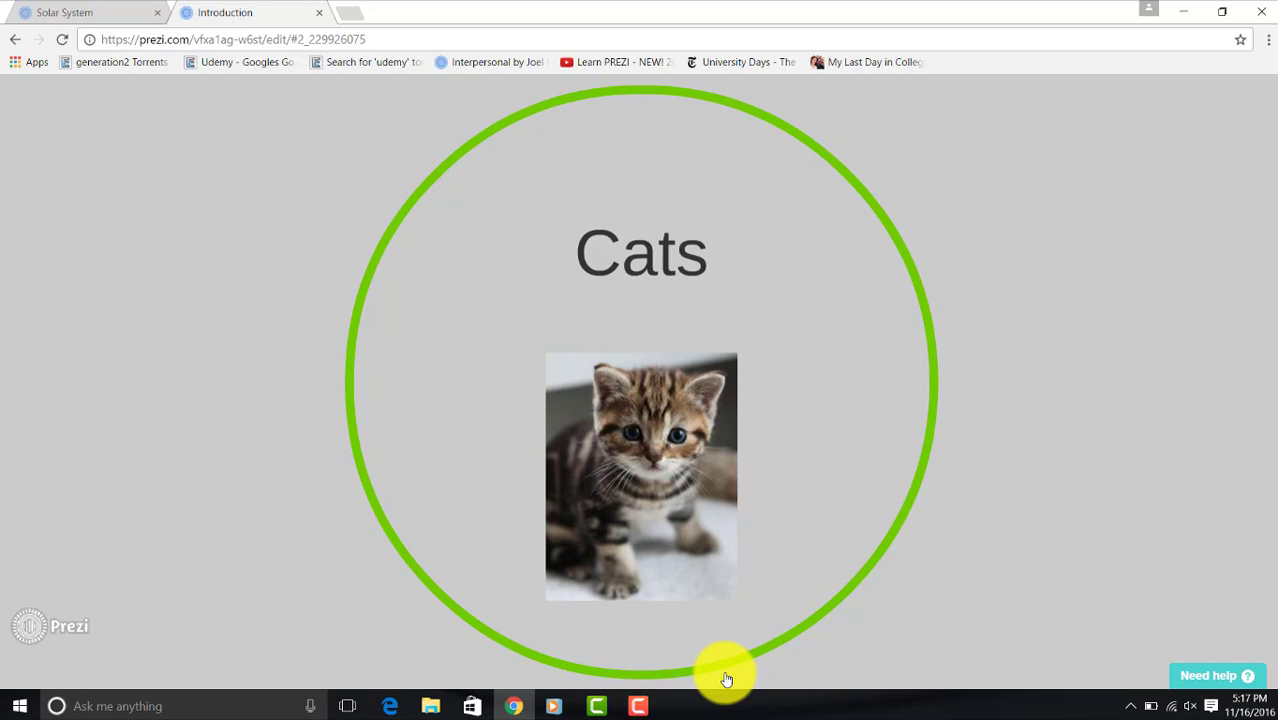
pyautogui.press('Right')
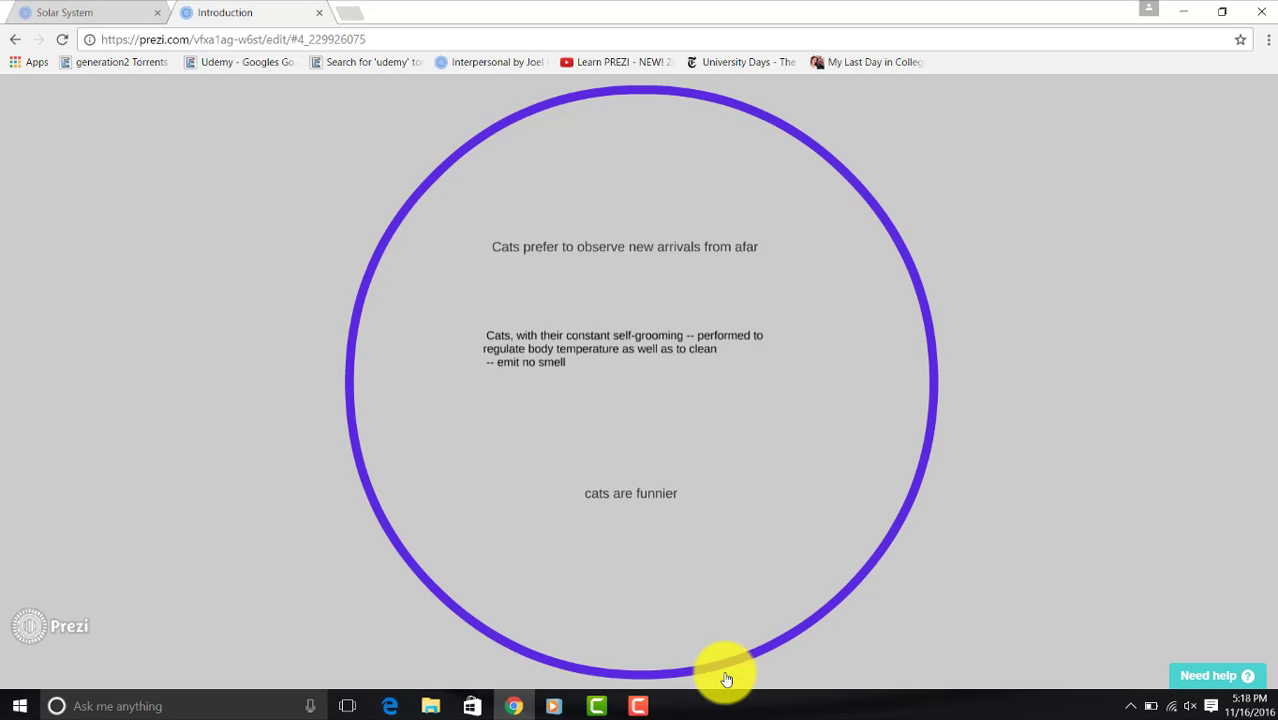
pyautogui.moveTo(727, 679)
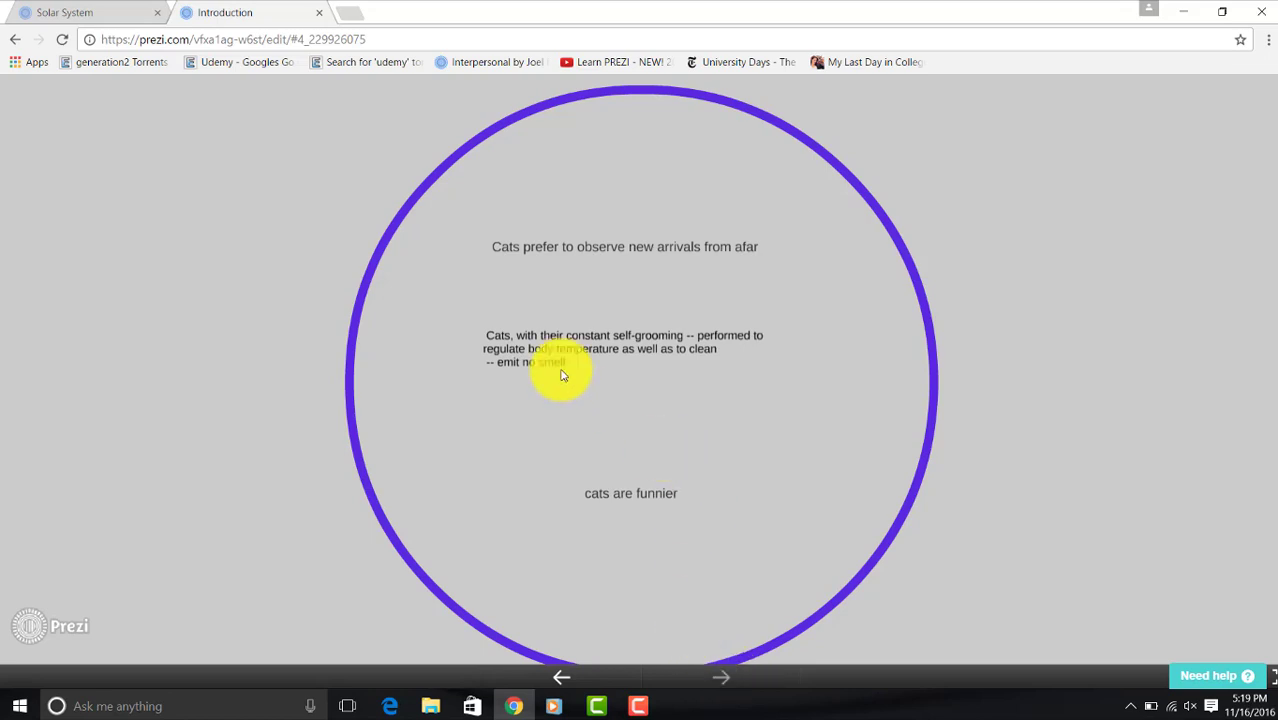
pyautogui.click(114, 14)
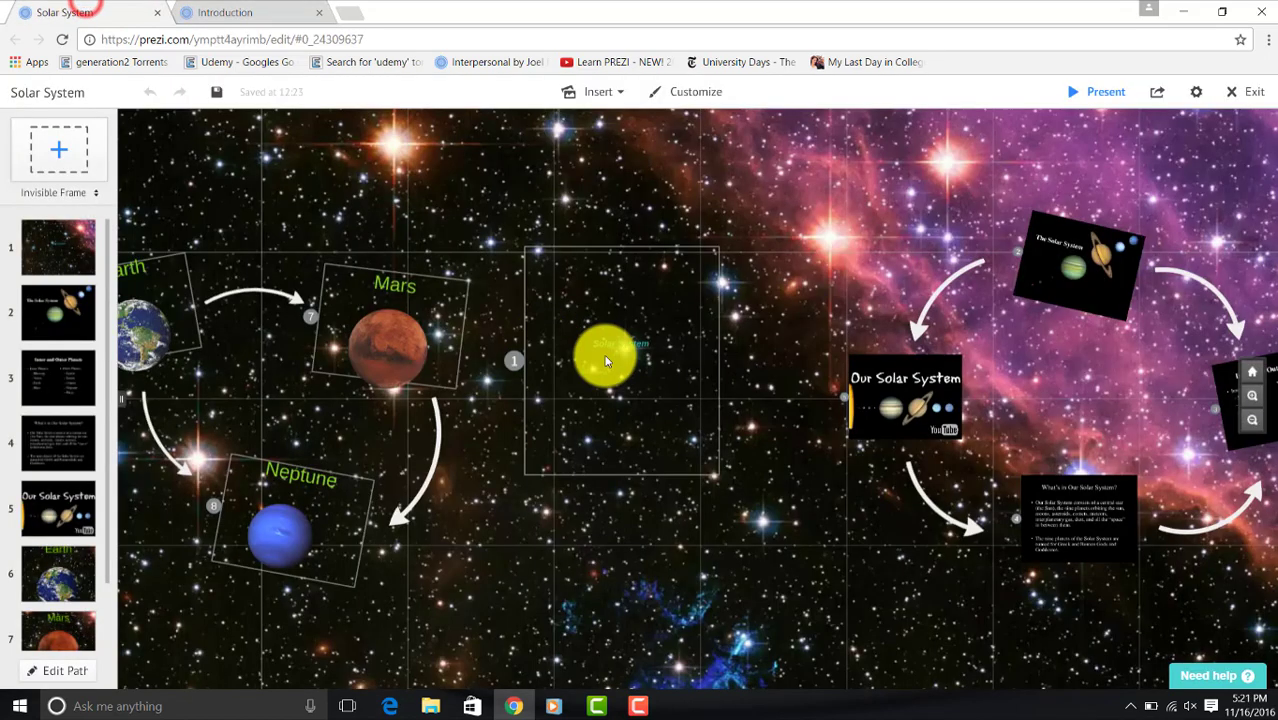